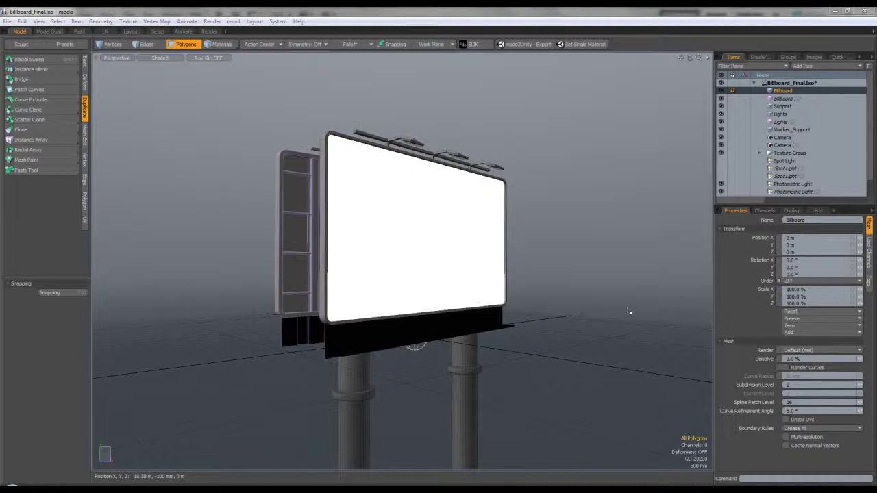
- Examine the overall billboard model, including its frame, lower platform and supports, from several angles in polygon mode
alt+drag(626, 293, 546, 322)
alt+drag(356, 313, 548, 317)
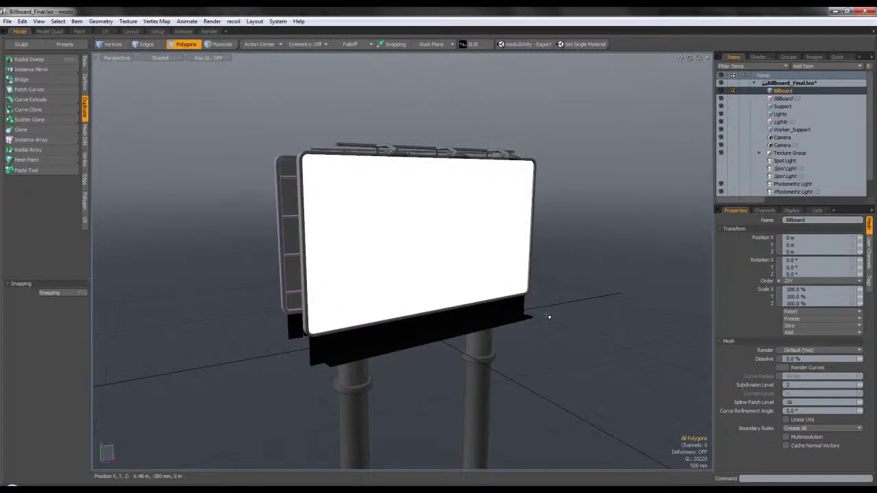
alt+drag(693, 178, 455, 240)
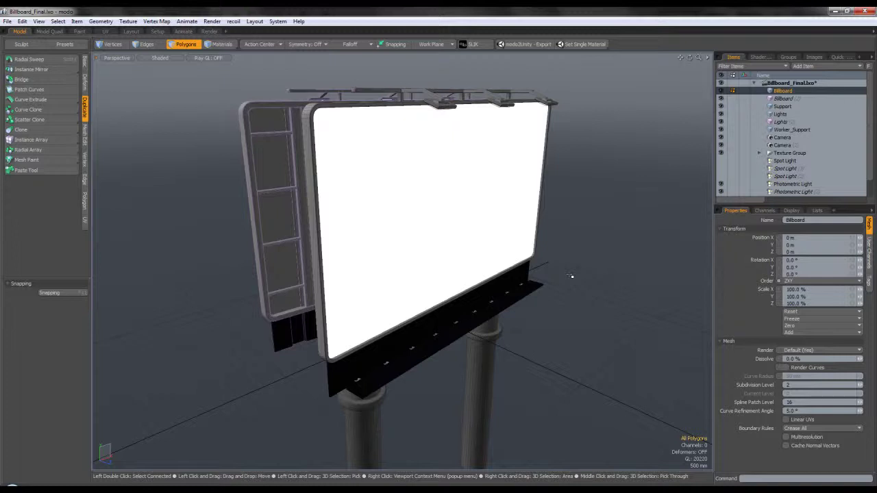
alt+drag(568, 270, 596, 168)
alt+drag(488, 275, 582, 290)
key(3)
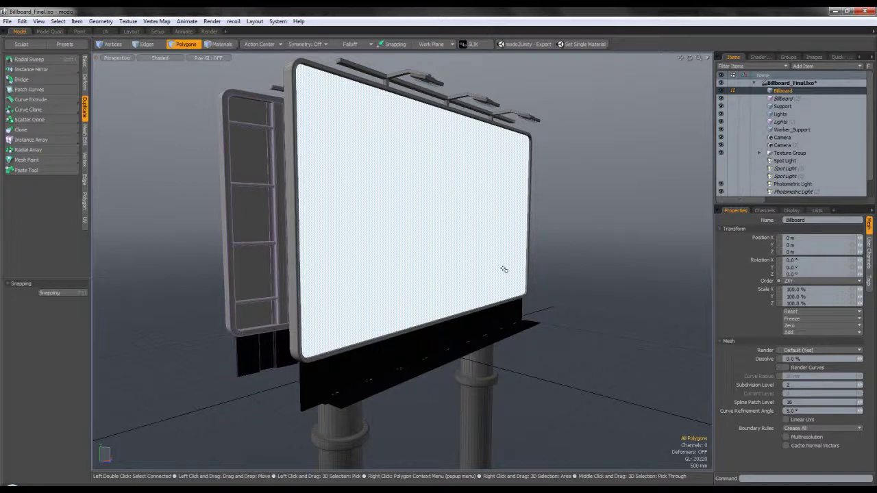
- Examine the lamps mounted along the billboard's top edge from below and up close
alt+shift+drag(503, 186, 501, 236)
alt+drag(501, 237, 472, 151)
scroll(472, 151, up, 4)
scroll(491, 185, down, 4)
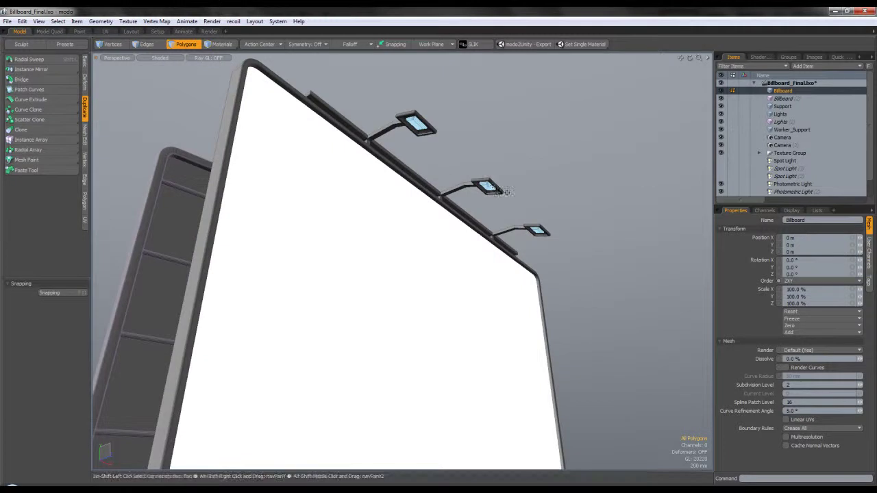
alt+drag(504, 192, 521, 213)
scroll(411, 159, up, 4)
alt+drag(411, 159, 387, 211)
scroll(443, 223, down, 4)
scroll(446, 248, up, 5)
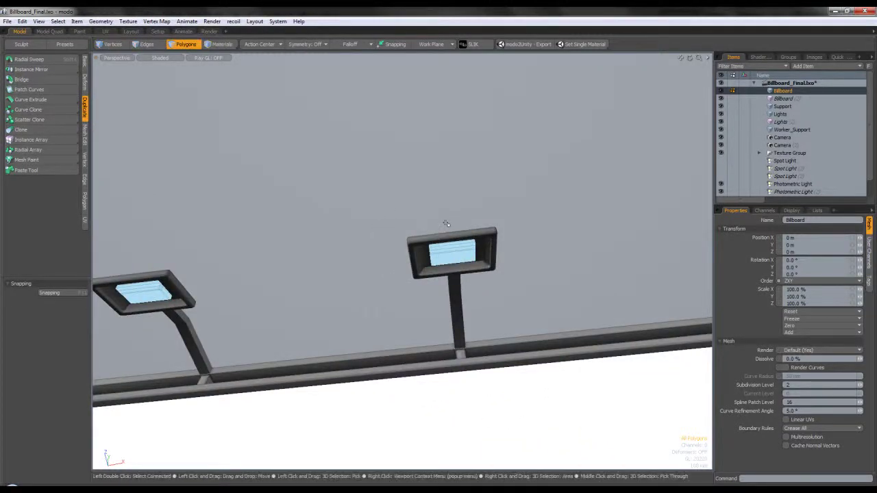
alt+shift+drag(407, 223, 571, 202)
- Make the Lights mesh active, select a glass polygon in one lamp and grow the selection twice
click(784, 113)
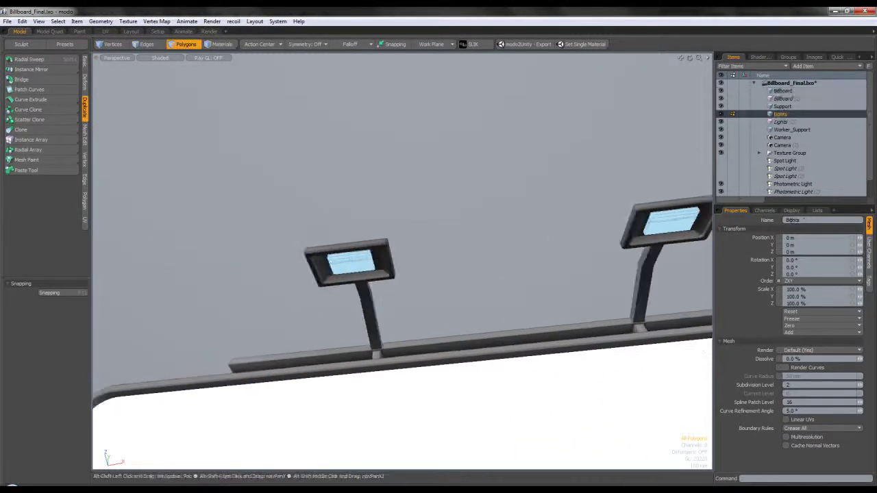
scroll(316, 281, up, 5)
alt+shift+drag(344, 268, 471, 223)
click(444, 250)
alt+drag(591, 248, 597, 225)
key(shift+Up)
key(shift+Up)
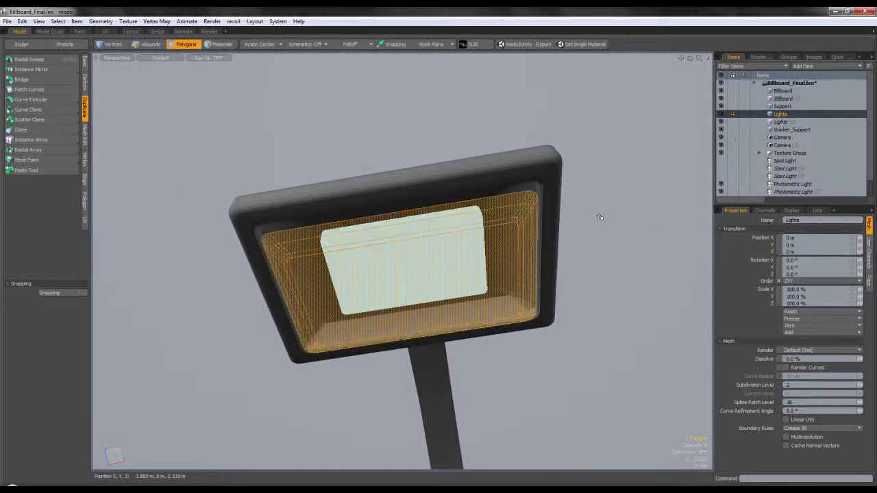
- Clear the selection, try a different viewport shading style on the lamp and restore the Shaded style
click(256, 127)
click(159, 59)
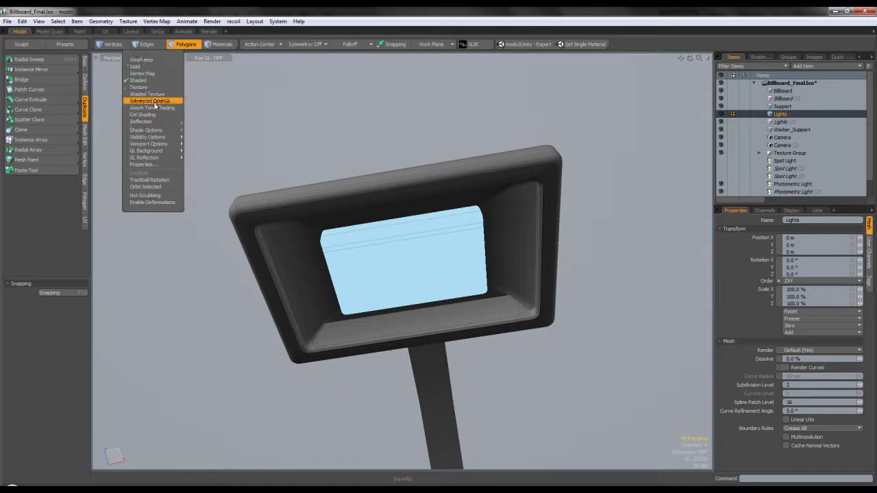
click(152, 108)
mouse_move(488, 246)
alt+mouse_down()
mouse_move(438, 260)
mouse_move(617, 279)
alt+mouse_up()
click(155, 58)
click(153, 80)
- Select the lamp's glass polygon, grow the selection three times and examine the glass cover at its rounded corners
alt+drag(349, 180, 303, 281)
click(303, 281)
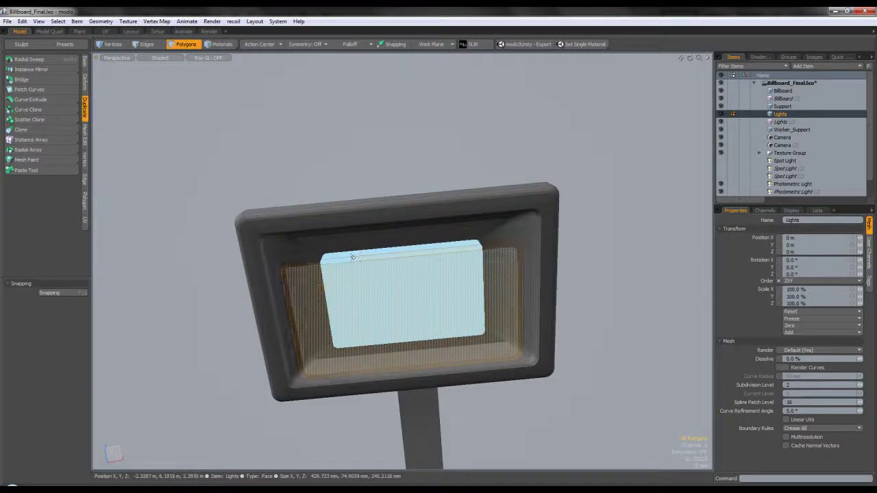
key(shift+Up)
key(shift+Up)
key(shift+Up)
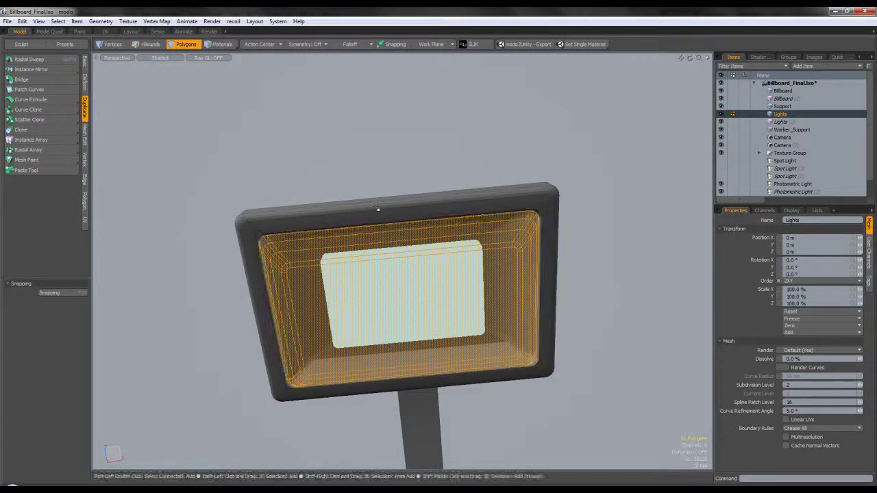
scroll(532, 213, up, 5)
alt+drag(561, 207, 511, 217)
scroll(519, 192, down, 2)
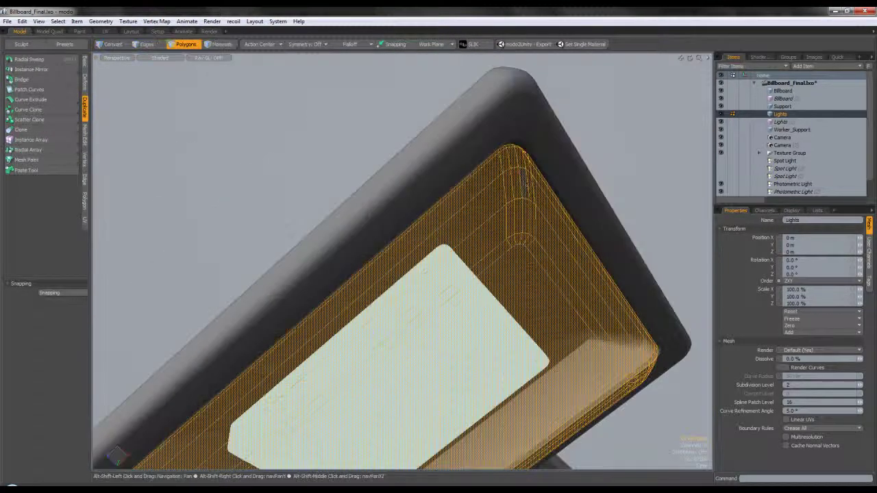
alt+shift+drag(523, 180, 528, 127)
scroll(500, 194, down, 3)
alt+drag(499, 193, 576, 195)
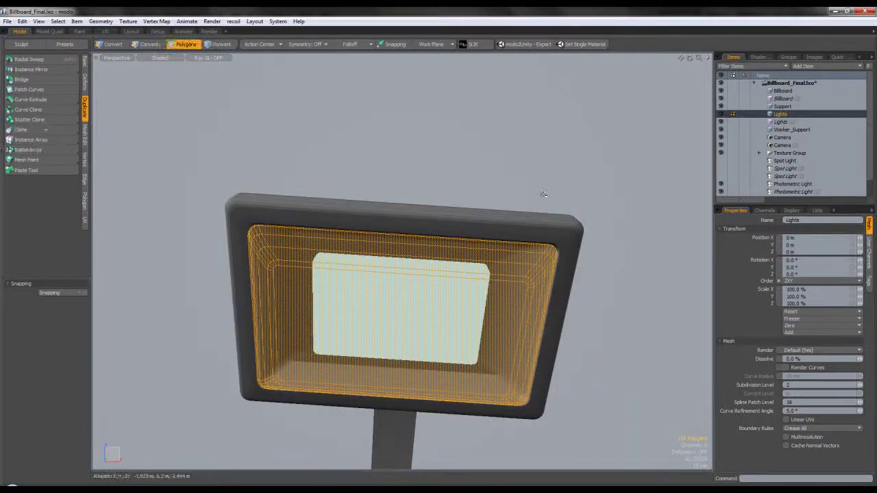
- Select the lamp's whole connected glass cover and remove it from the housing opening
click(543, 194)
double_click(504, 267)
key(ctrl+c)
key(ctrl+v)
alt+shift+drag(483, 285, 491, 222)
scroll(502, 228, up, 3)
- Select the edge loop running around the inner rim of the lamp housing
click(146, 44)
double_click(541, 399)
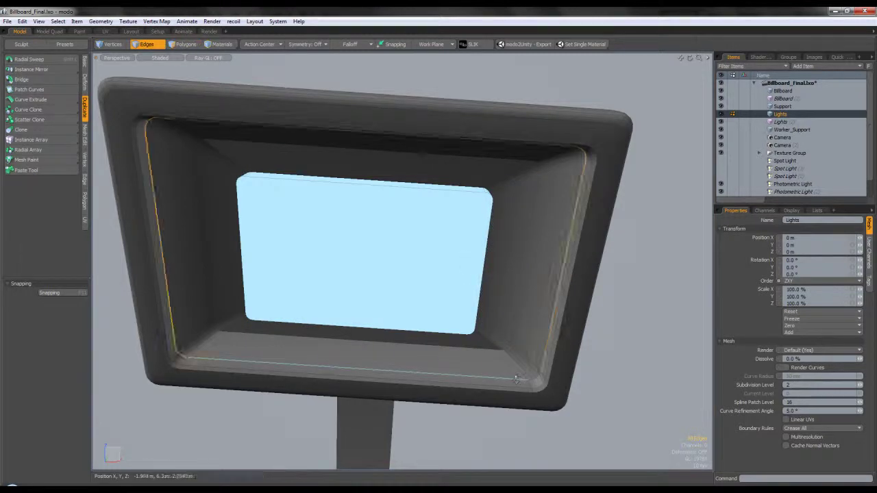
alt+drag(542, 399, 548, 375)
double_click(546, 375)
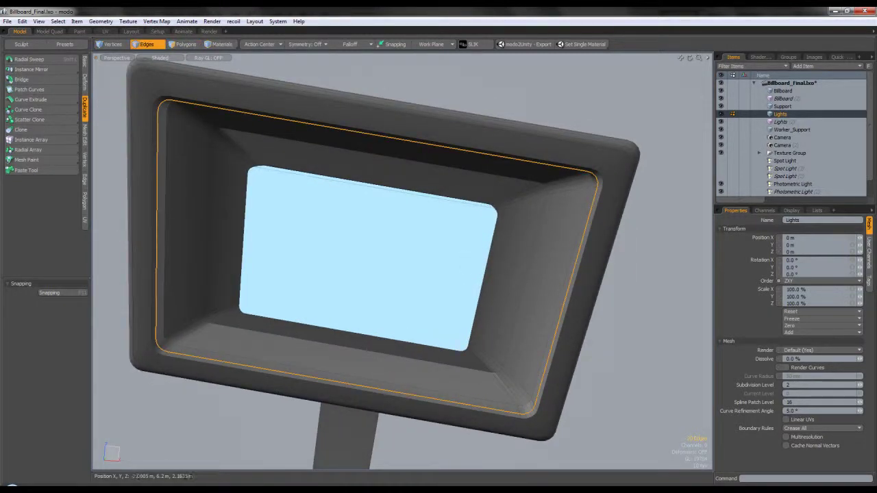
alt+drag(490, 313, 304, 333)
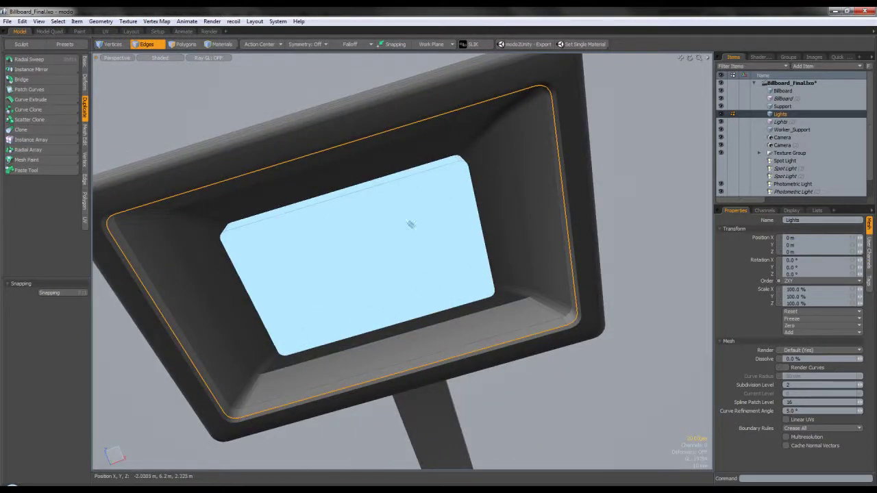
- Examine the light panel inside the lamp in polygon mode, as well as both billboard sides and the lamp row
click(194, 44)
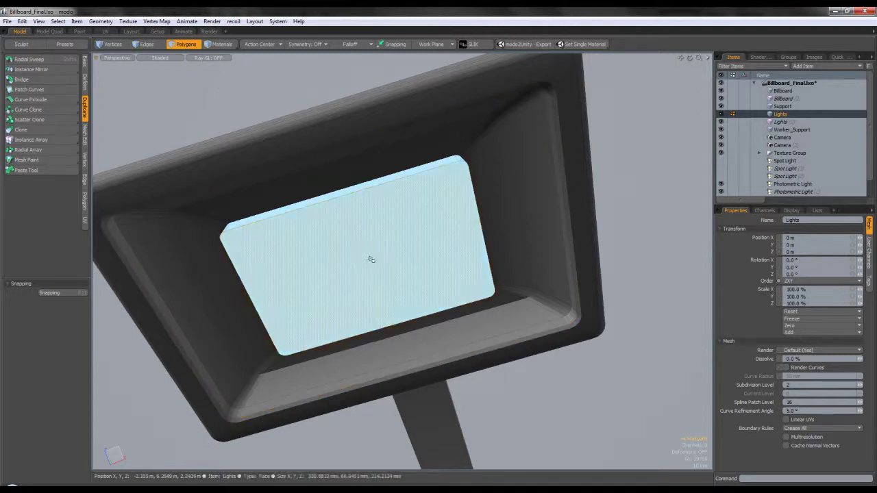
double_click(320, 257)
alt+drag(319, 253, 454, 272)
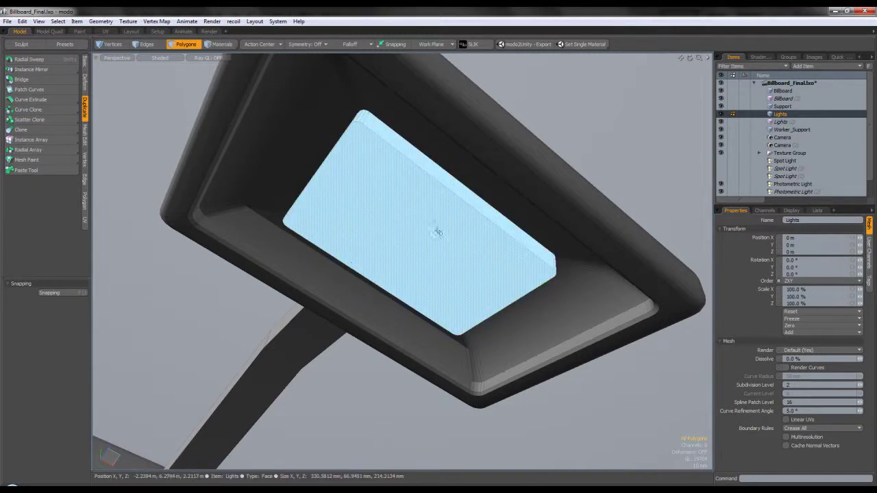
scroll(436, 229, down, 6)
alt+shift+drag(466, 260, 213, 159)
alt+drag(278, 221, 398, 254)
alt+drag(215, 233, 434, 288)
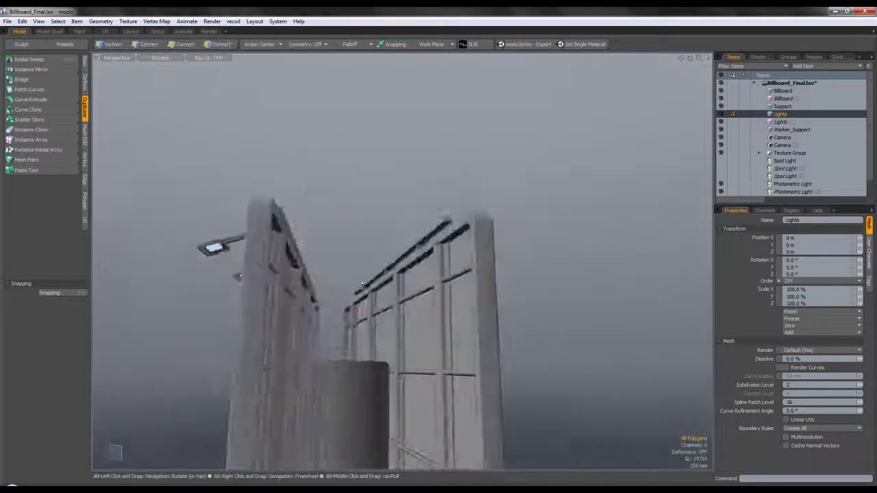
alt+drag(362, 284, 436, 222)
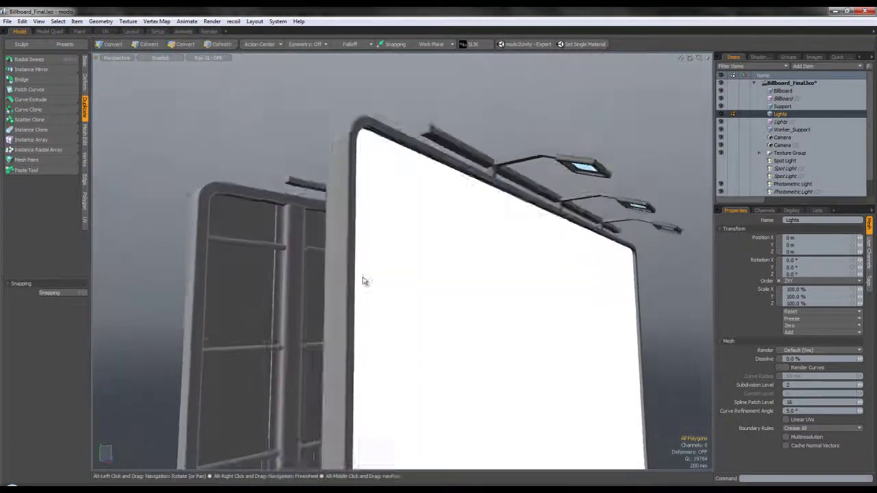
alt+drag(364, 280, 425, 254)
scroll(223, 146, up, 5)
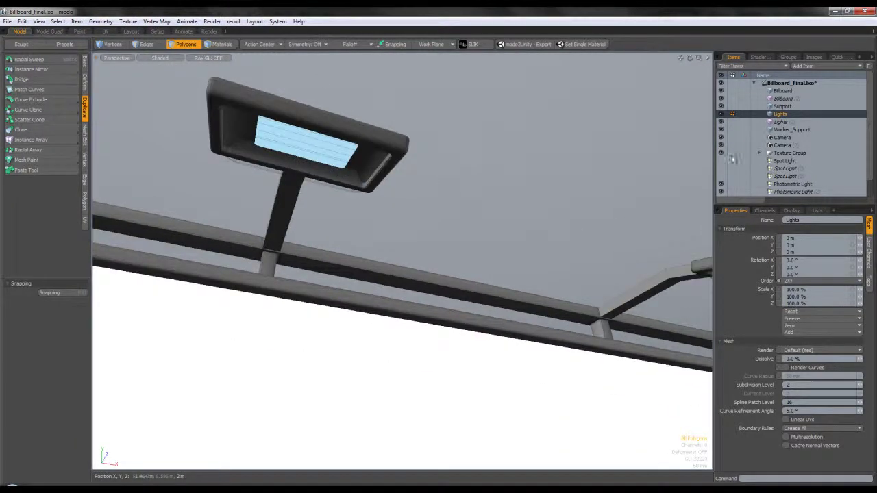
scroll(441, 202, down, 4)
alt+drag(441, 202, 374, 223)
scroll(411, 192, down, 4)
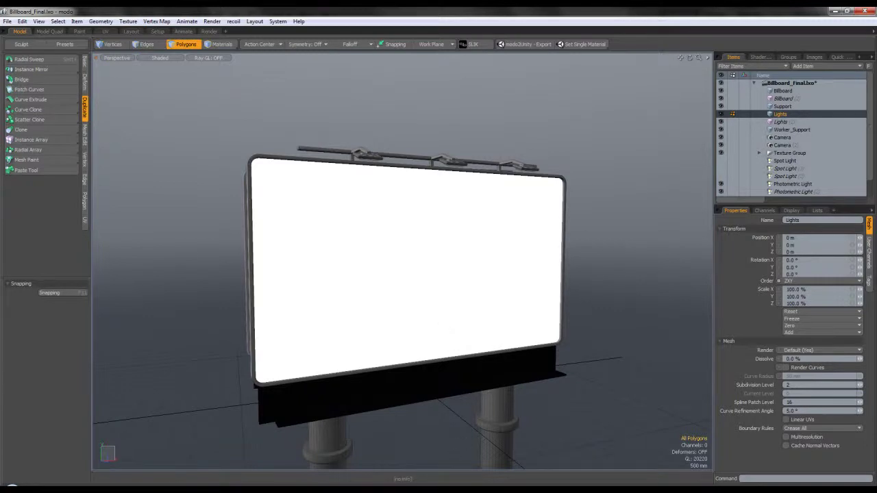
- Switch to the Textures folder and preview the MetalPlatesDirty0098_17_S and MetalBase0121_9_S images
click(452, 491)
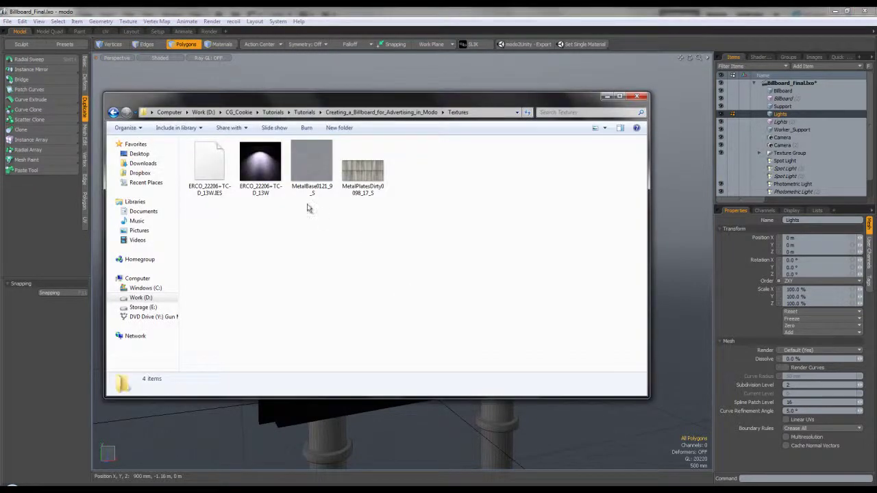
double_click(364, 179)
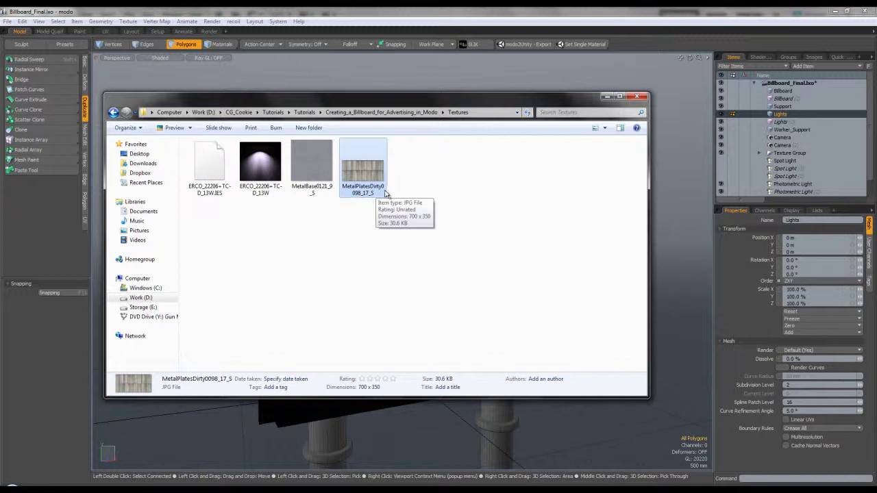
double_click(357, 196)
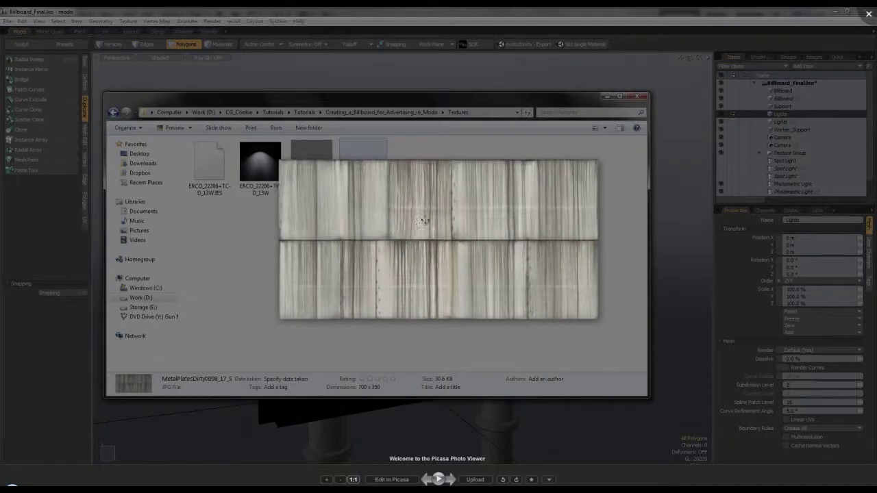
key(Escape)
click(313, 190)
double_click(313, 190)
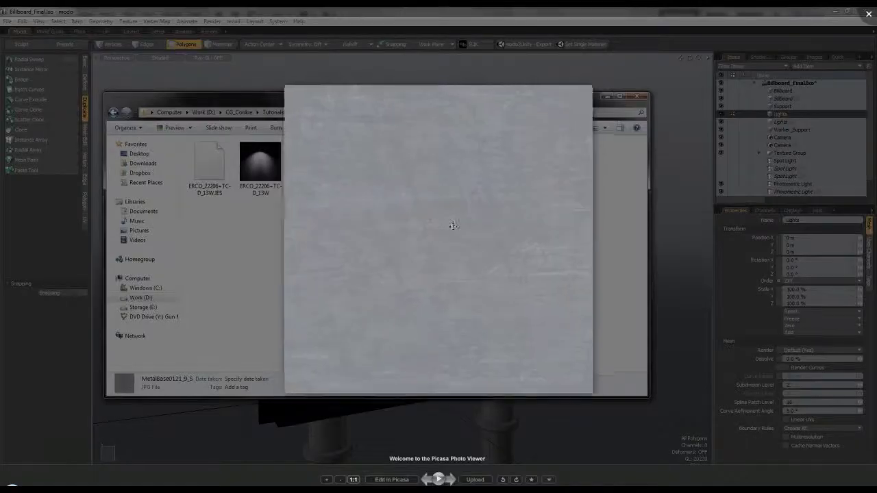
key(Escape)
click(380, 229)
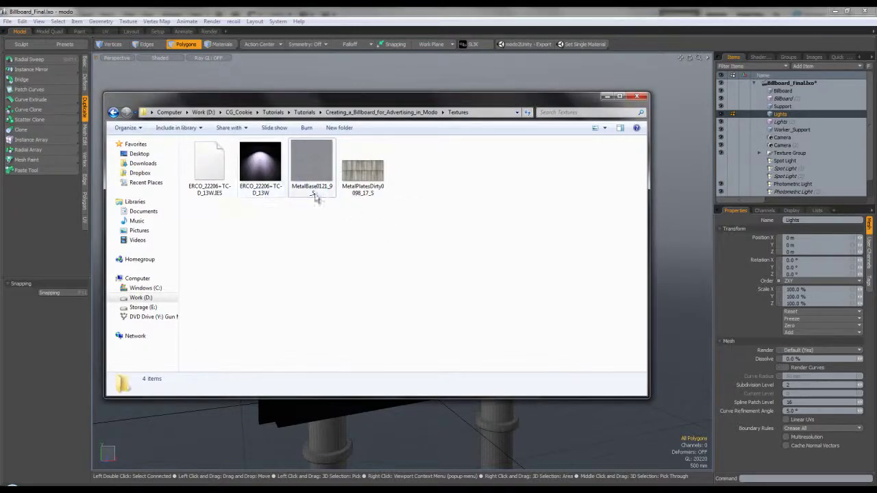
- Preview the ERCO_22206+TC-D_13W image showing the photometric light's pattern
double_click(260, 191)
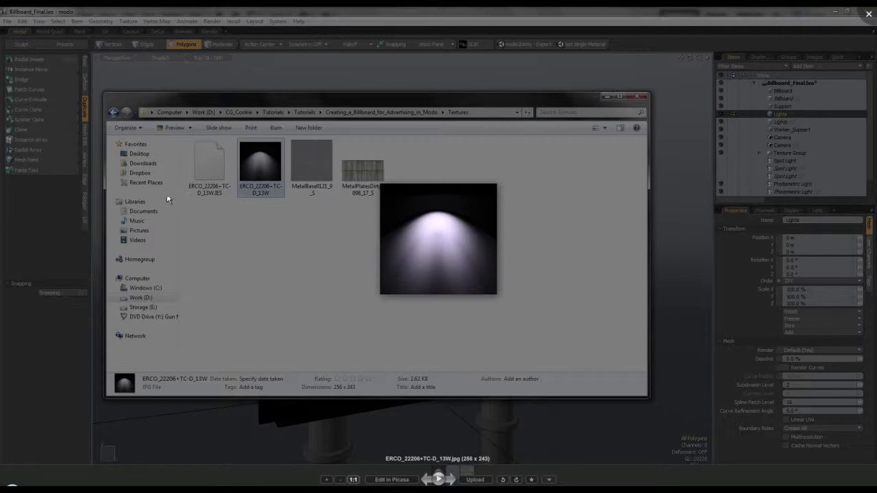
key(Escape)
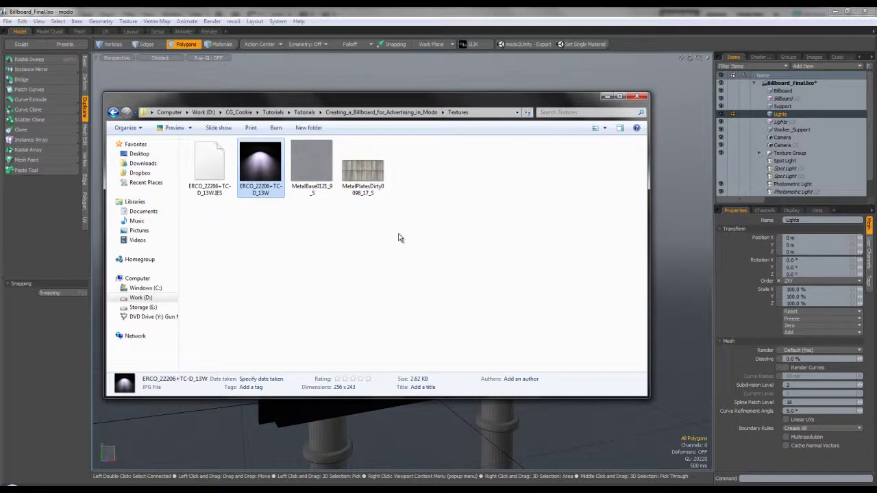
double_click(271, 181)
key(Escape)
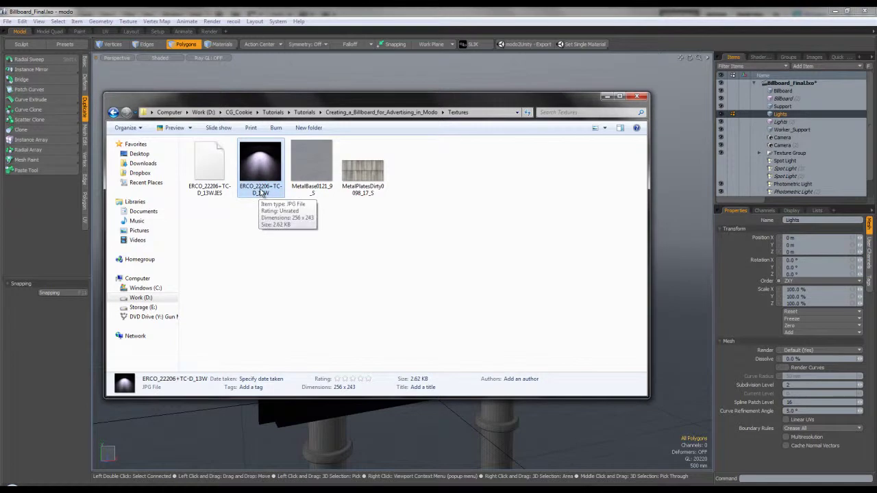
double_click(264, 189)
click(351, 219)
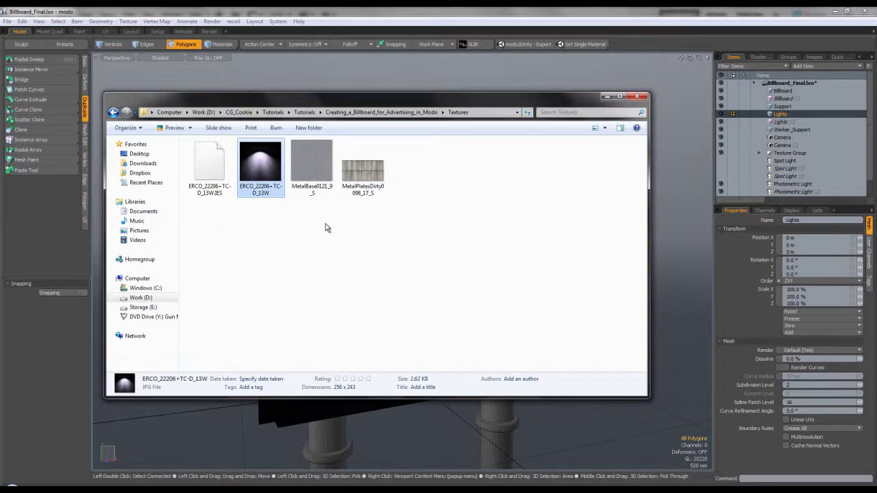
click(364, 176)
click(283, 168)
click(388, 222)
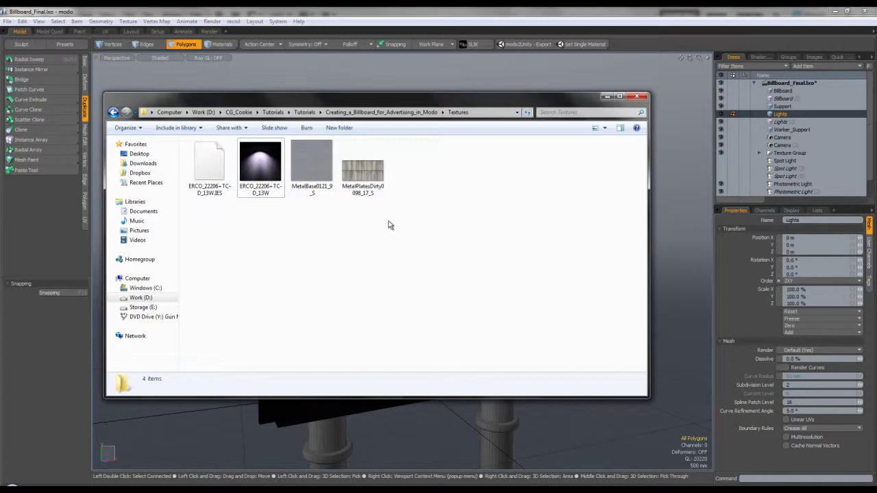
click(312, 169)
click(387, 208)
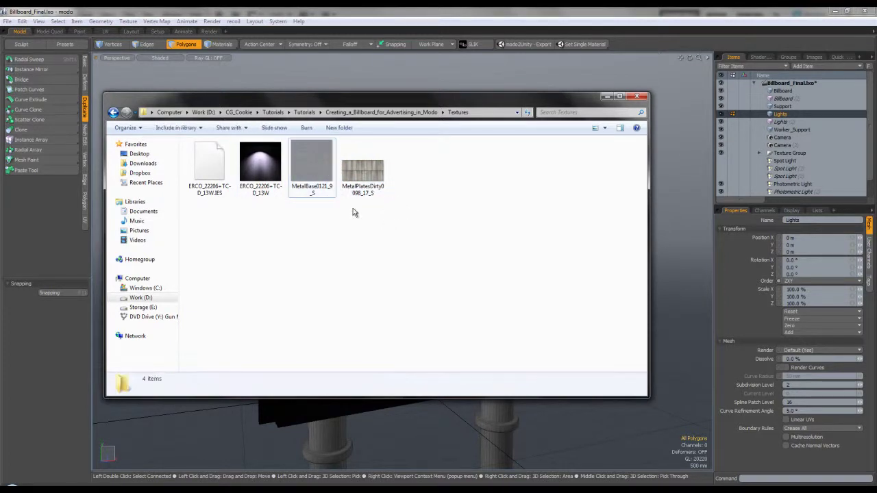
- Return to modo, switch to material selection with the shader tree shown, and select the lamps' Glass material
click(670, 343)
alt+drag(507, 343, 257, 93)
click(220, 44)
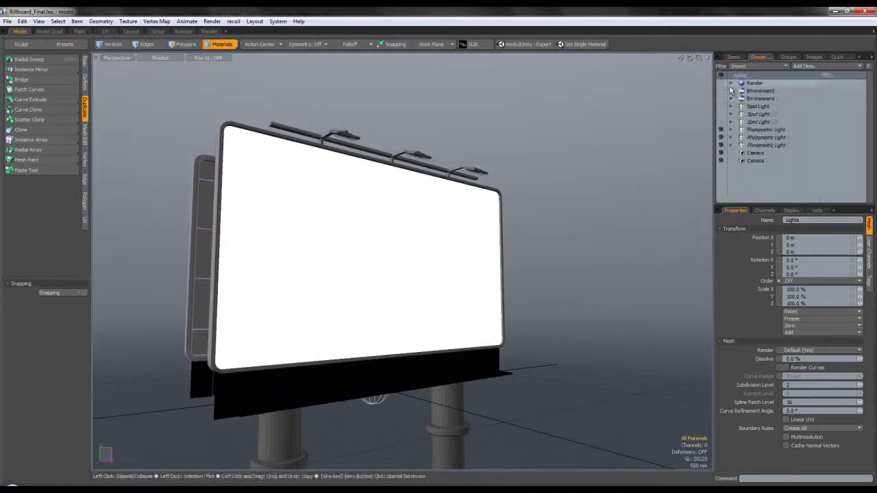
alt+drag(452, 190, 415, 163)
scroll(416, 163, up, 5)
click(428, 173)
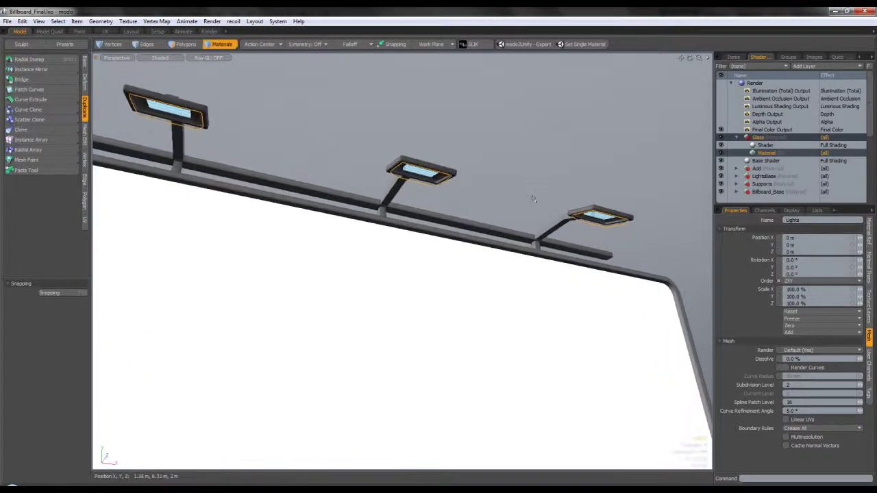
alt+drag(643, 224, 446, 209)
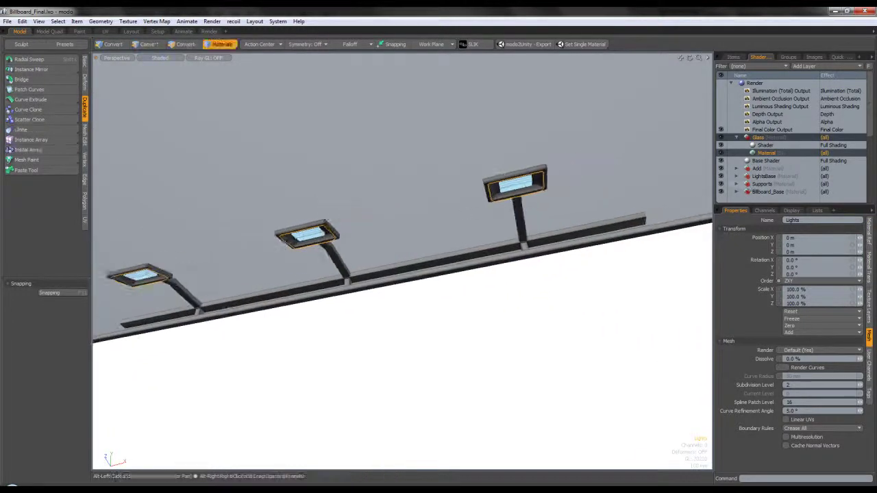
- Inspect the Glass material's reflection, transparent amount and refractive index settings
click(766, 152)
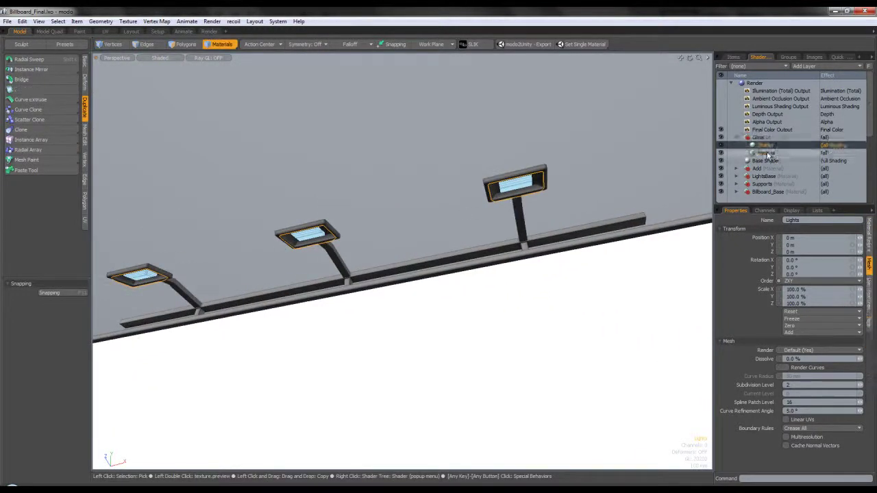
click(870, 232)
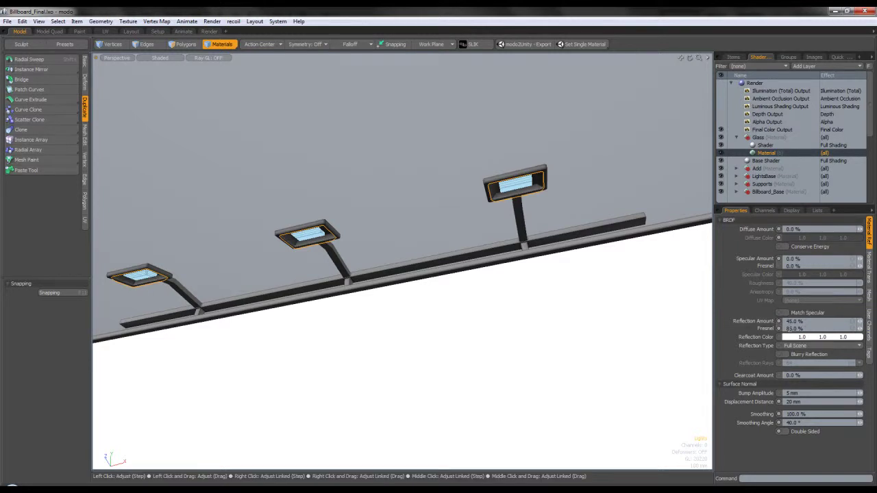
click(867, 278)
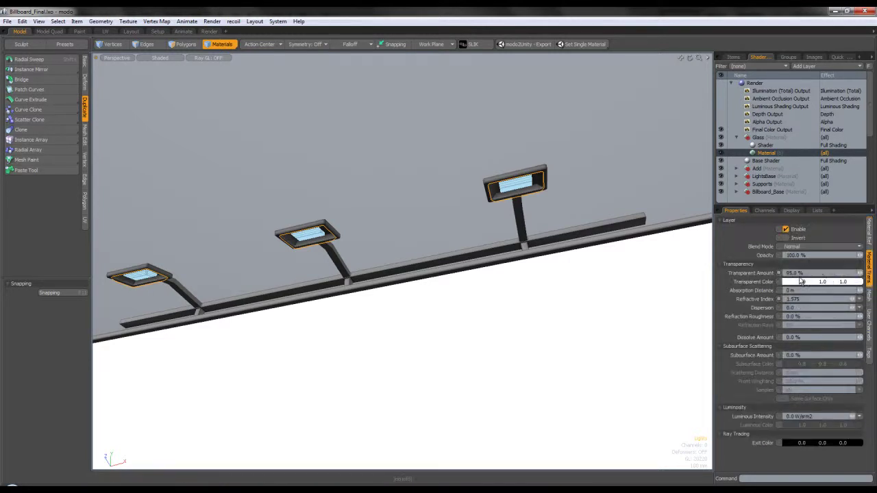
double_click(794, 272)
- Switch to polygon selection, examine the lamp's glass up close from below, and clear the selection
scroll(541, 175, up, 6)
scroll(489, 277, up, 3)
click(193, 44)
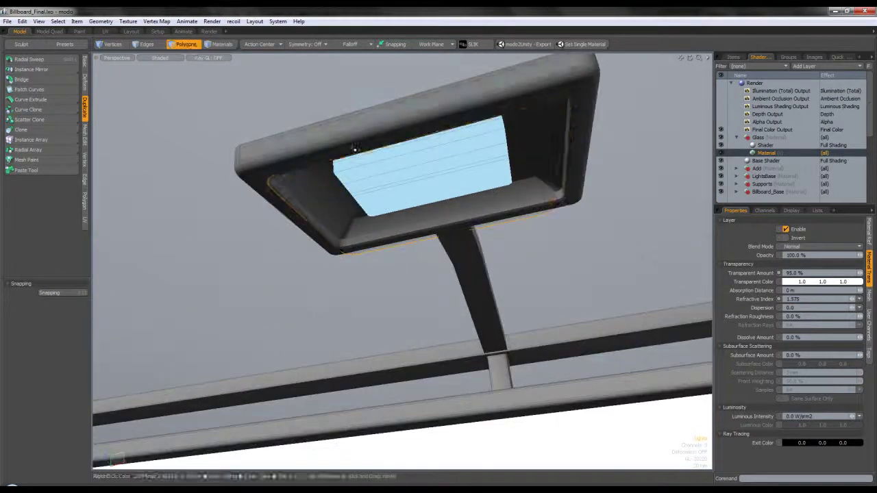
alt+drag(385, 172, 540, 208)
alt+drag(373, 152, 322, 209)
key(Escape)
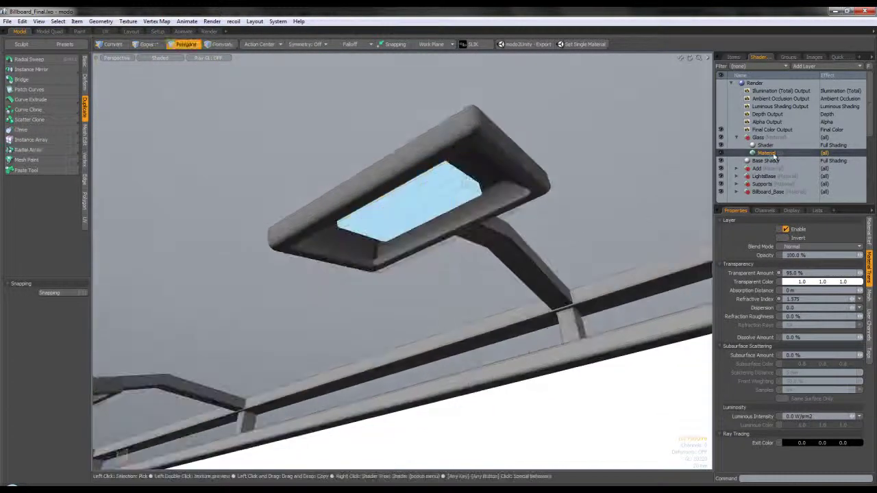
- Review the Glass group's own Shader and Material layers, its group settings, and its place above the Base Shader
click(766, 145)
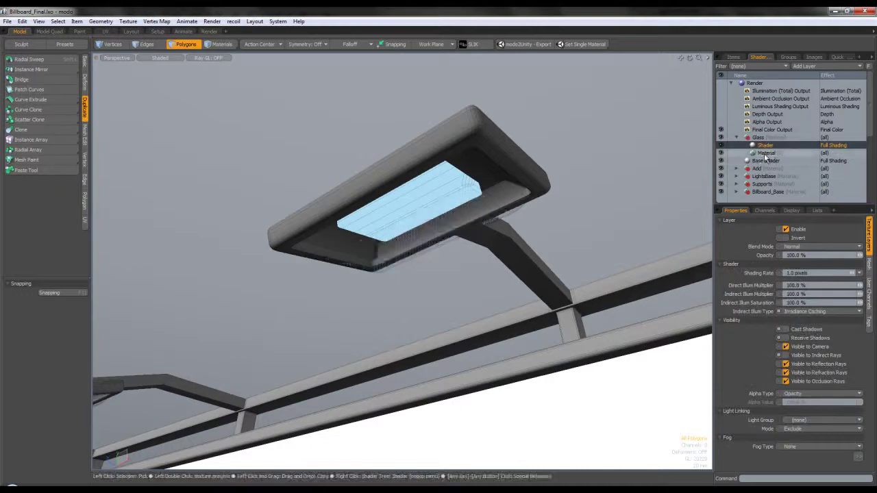
click(766, 153)
click(757, 138)
scroll(496, 226, down, 5)
alt+drag(445, 212, 531, 242)
alt+shift+drag(342, 254, 387, 243)
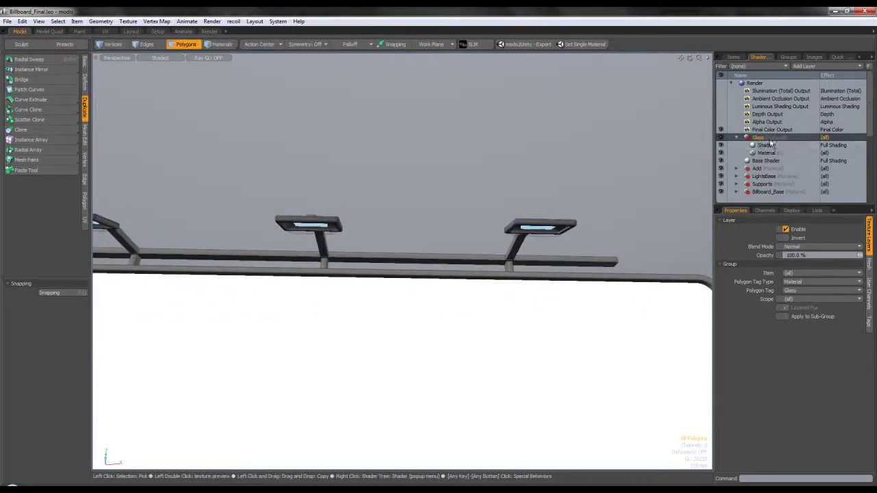
click(737, 137)
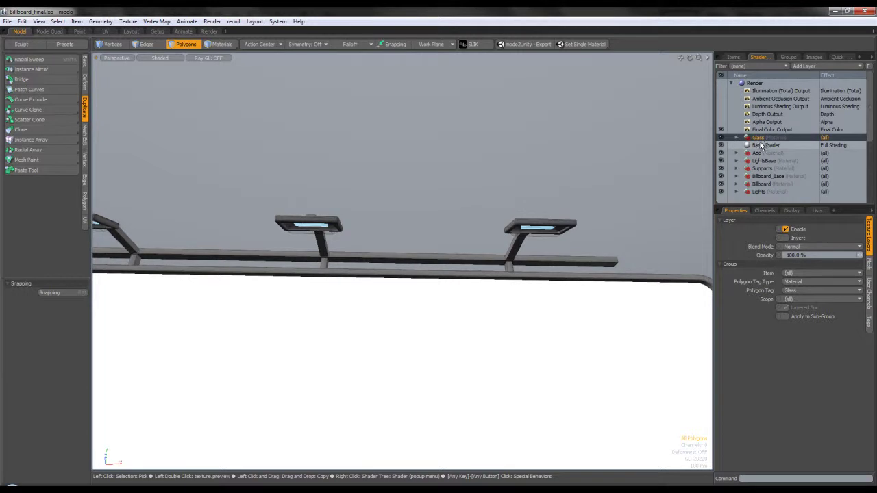
click(736, 137)
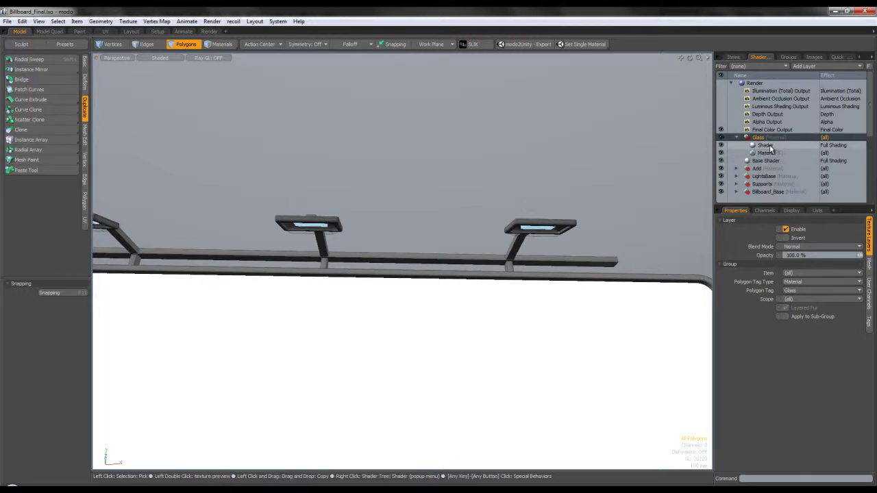
click(766, 160)
click(762, 154)
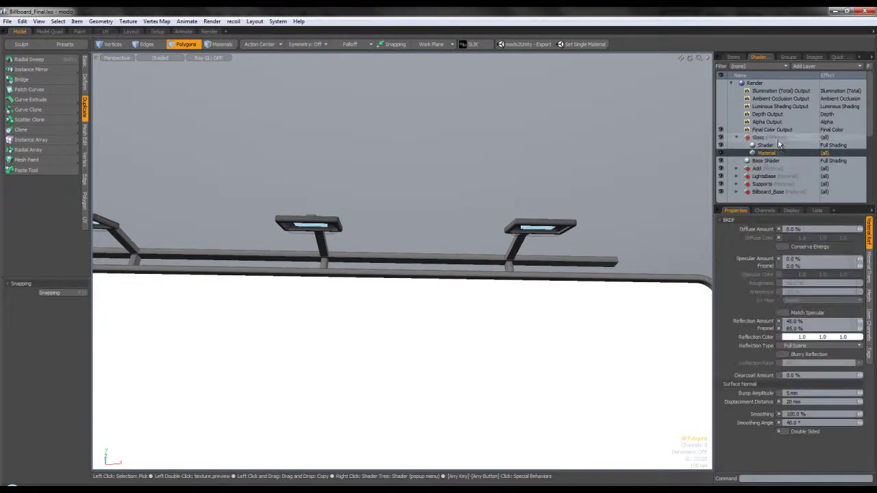
click(778, 138)
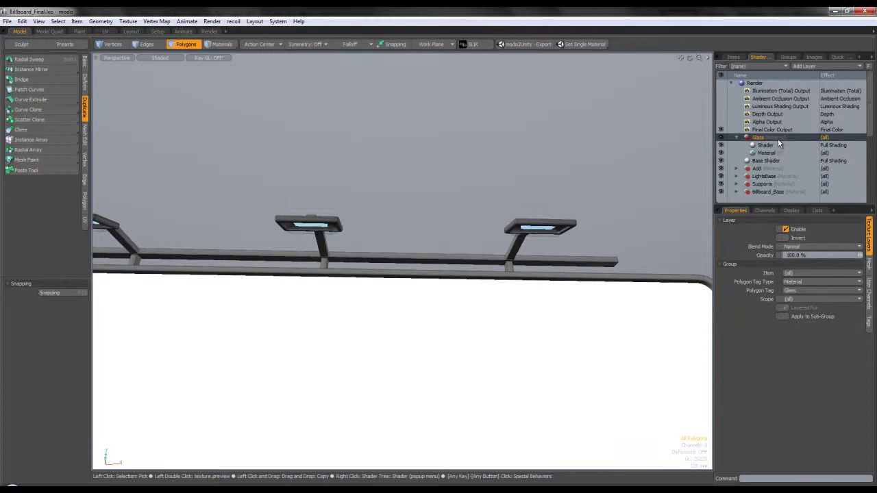
- Look through the special layer types that can be added to the Glass group, such as Shader
click(807, 66)
mouse_move(808, 69)
mouse_move(796, 115)
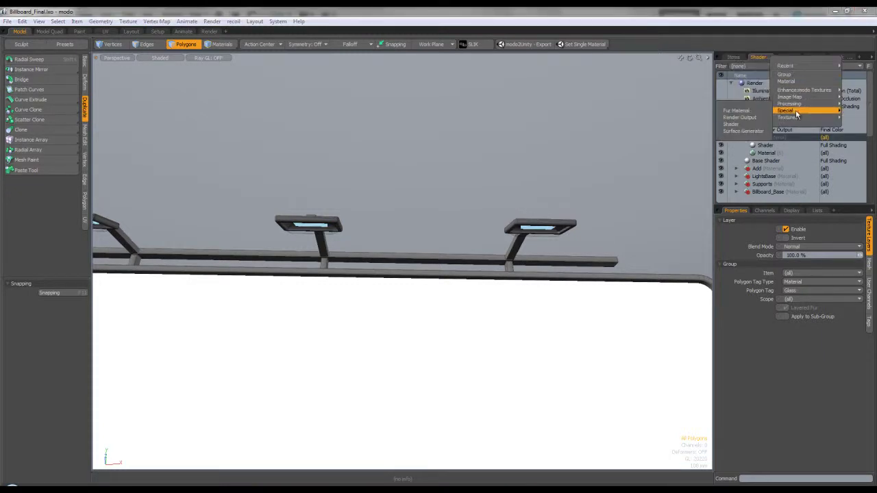
click(855, 67)
mouse_move(826, 110)
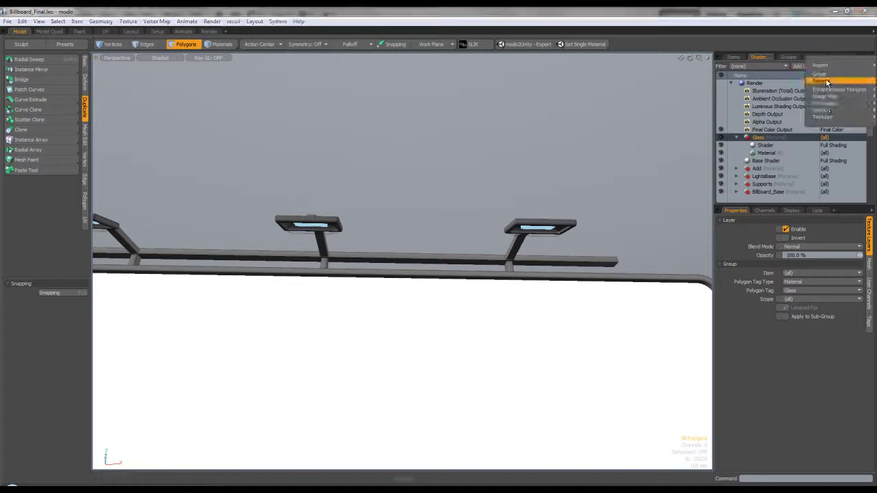
- Inspect the Glass Shader's shadow and ray visibility options alongside the row of lamps
click(766, 146)
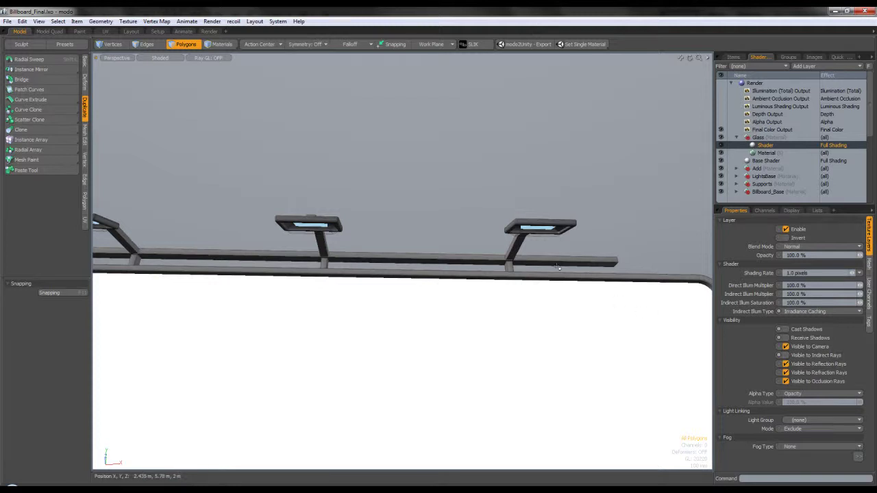
scroll(522, 255, down, 2)
alt+shift+drag(482, 277, 525, 243)
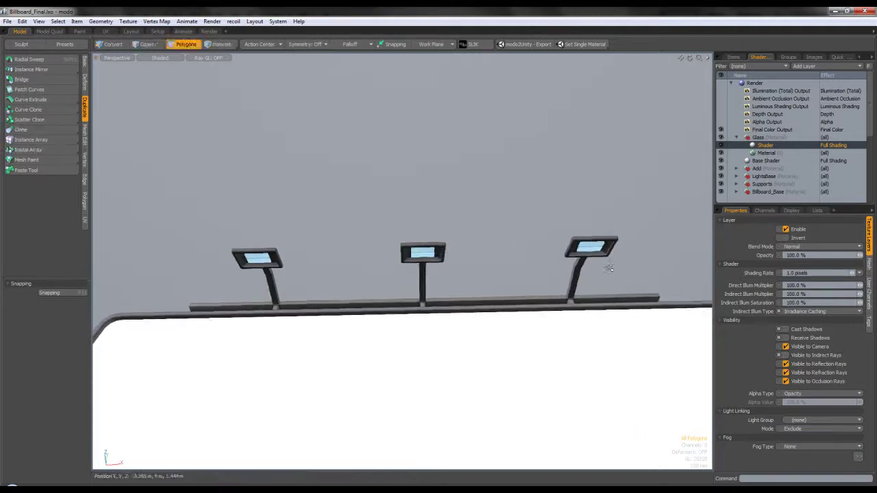
- Collapse the Glass group, switch to material selection, and select the Add material group
click(737, 137)
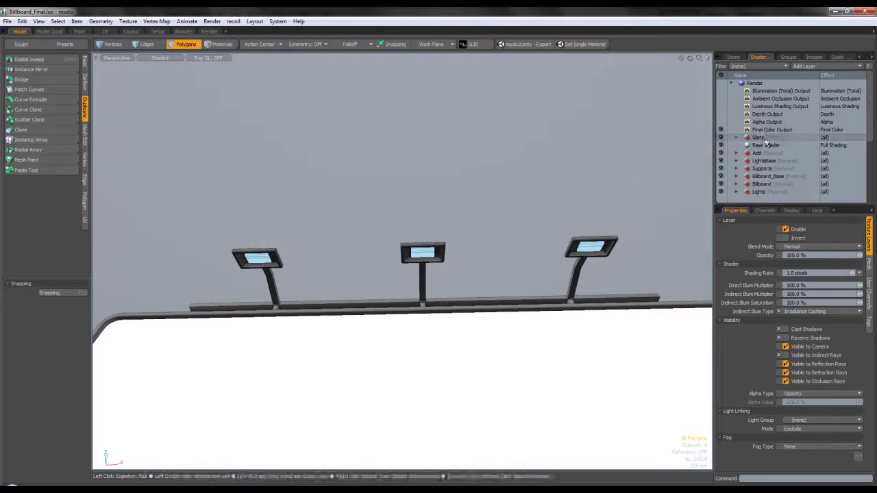
click(221, 44)
click(775, 152)
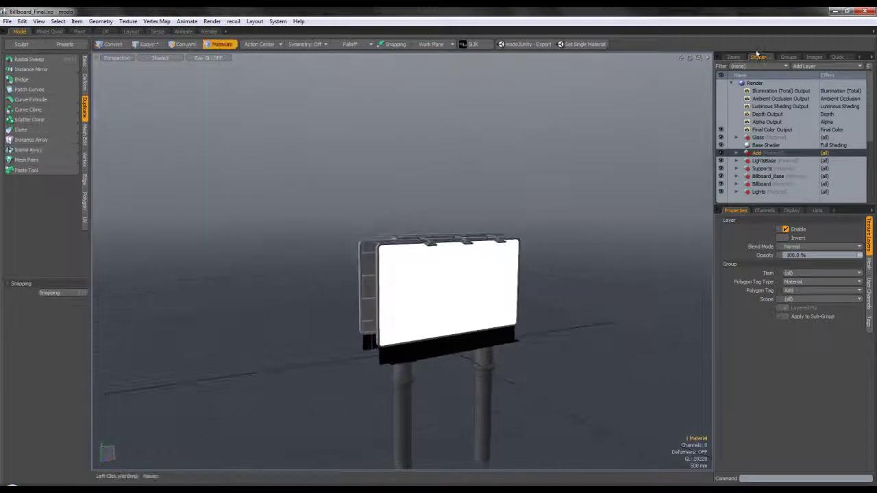
- Select the range of billboard mesh items in the item list and return to the shader tree
click(733, 57)
click(788, 93)
shift+click(785, 130)
click(761, 57)
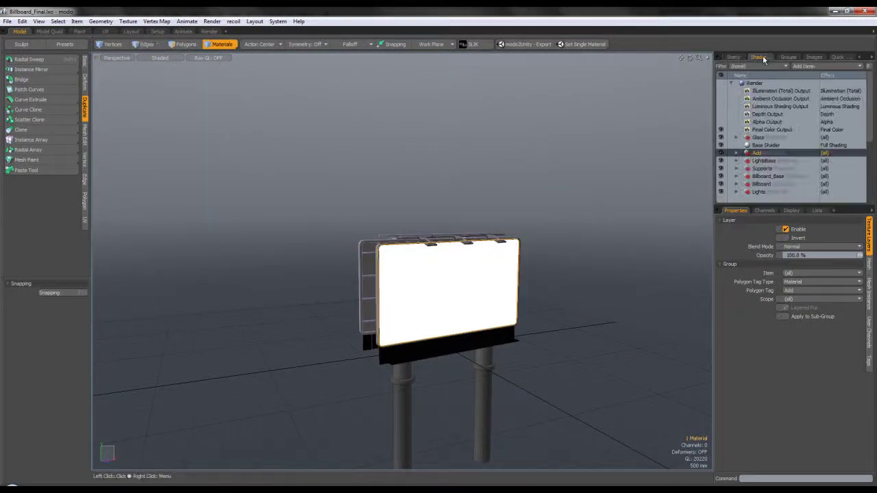
- Expand the Add group and inspect its Add_Alpha output, Billboard_Add image and the Material's luminous intensity
alt+drag(479, 315, 658, 243)
ctrl+alt+drag(658, 242, 478, 195)
click(737, 152)
click(775, 162)
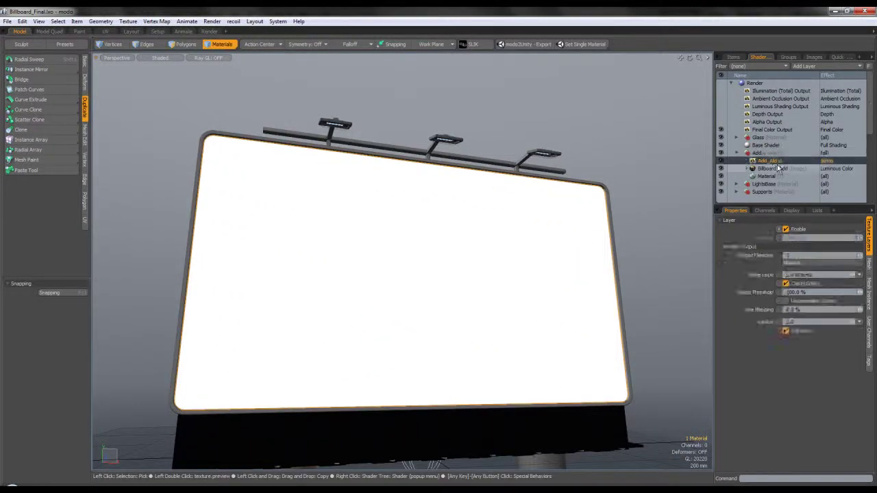
click(771, 168)
click(766, 177)
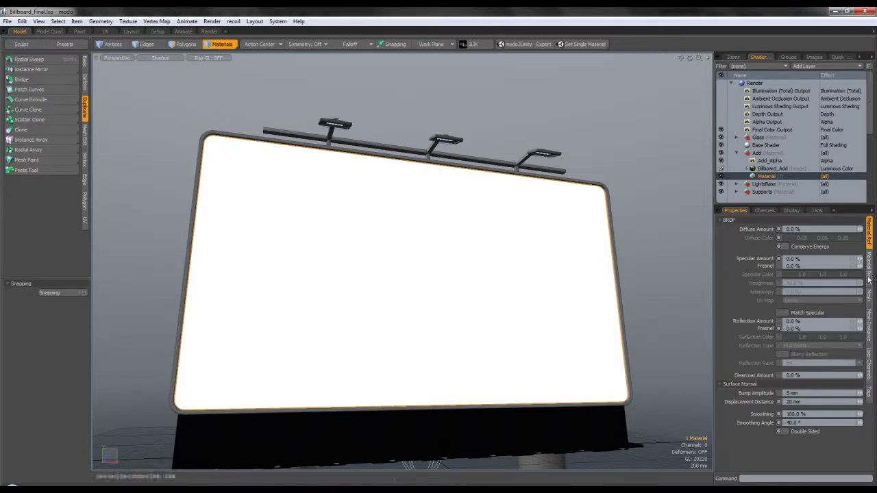
click(870, 267)
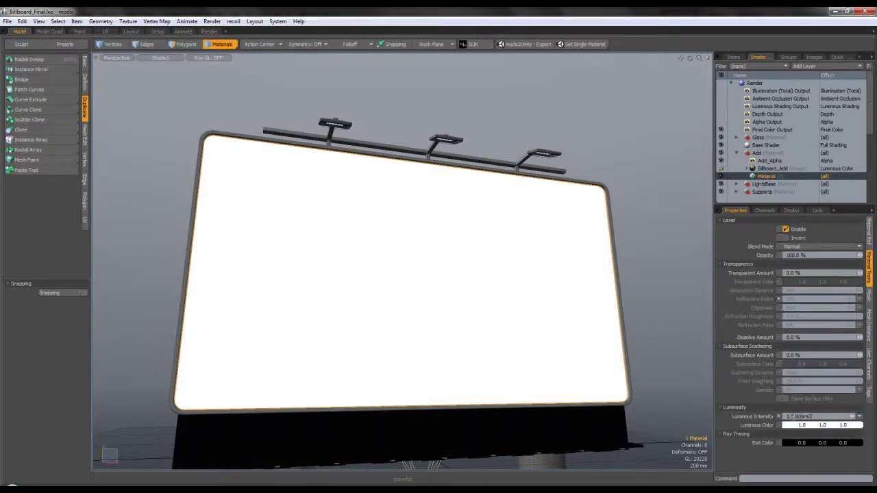
- Select the Billboard_Add layer, preview the Billboard_Add JPG in the project folder, and return to modo
click(775, 169)
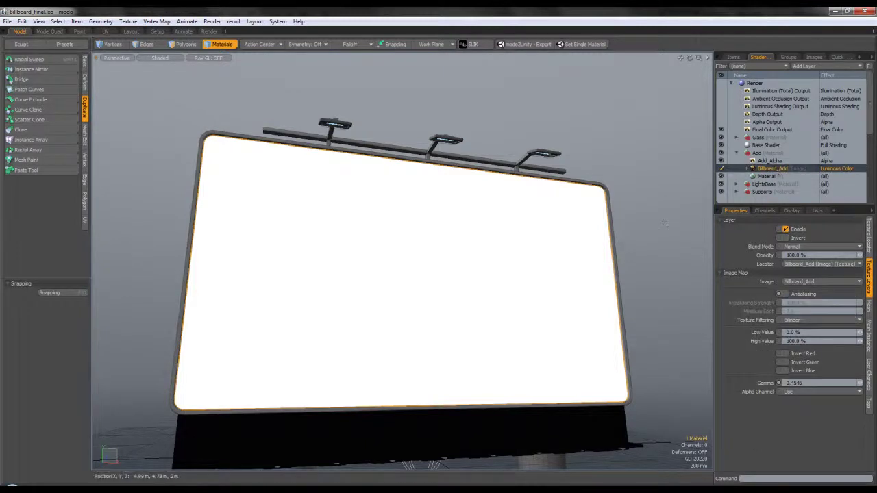
key(alt+Tab)
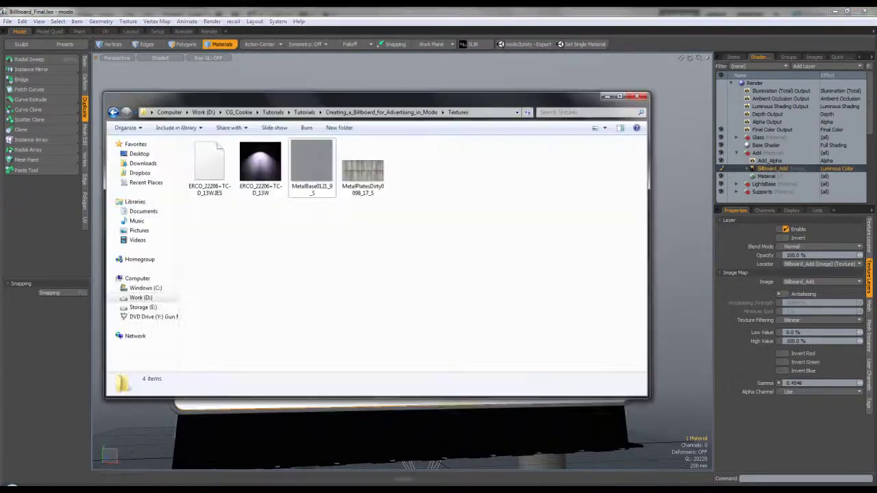
click(114, 113)
double_click(322, 169)
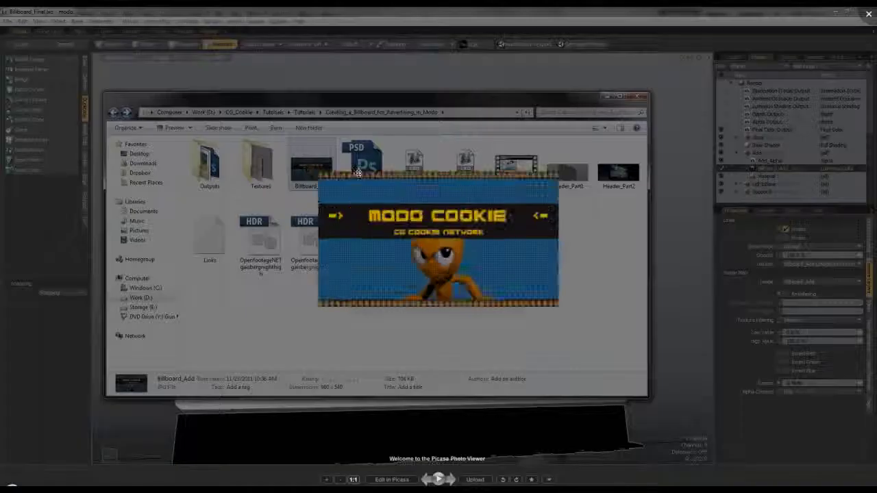
key(Escape)
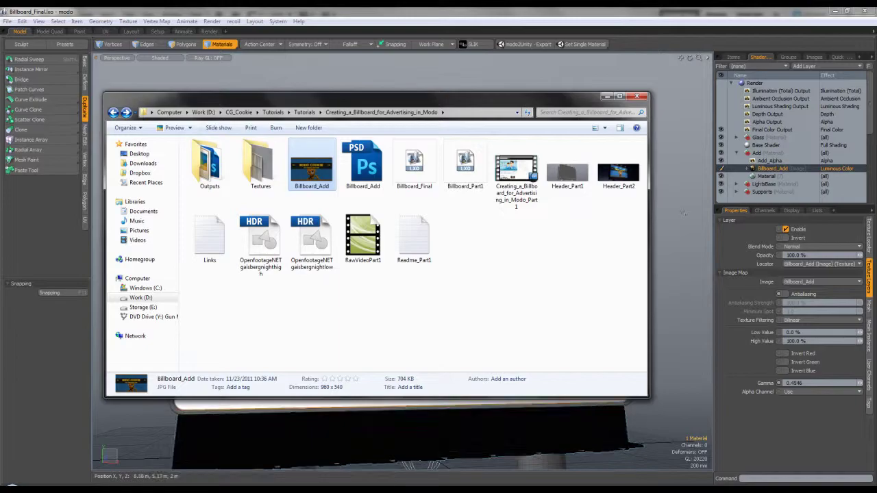
key(alt+Tab)
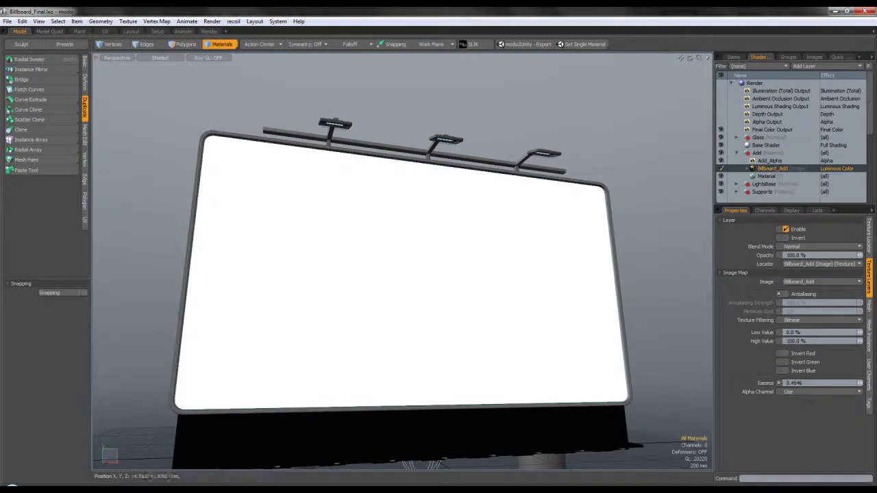
- Compare the Add group's Add_Alpha output, Billboard_Add luminous color image and Material layers
click(767, 153)
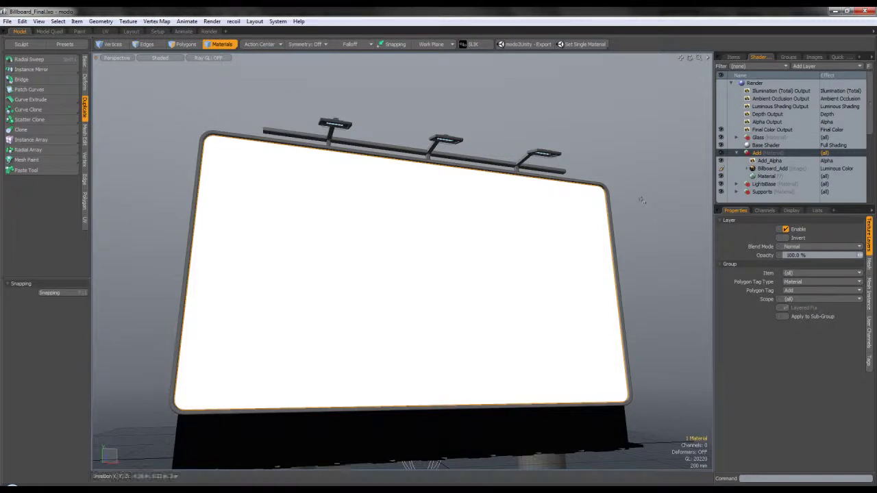
click(766, 161)
click(762, 169)
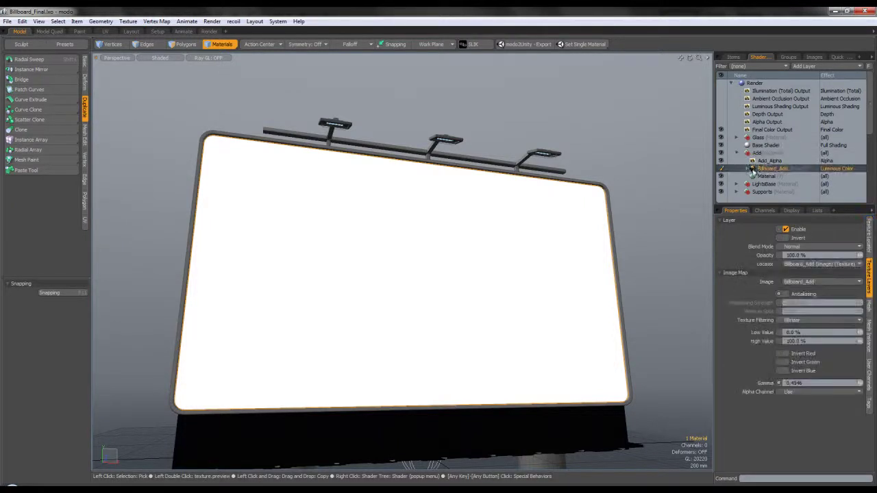
click(760, 175)
click(771, 170)
click(763, 177)
click(771, 169)
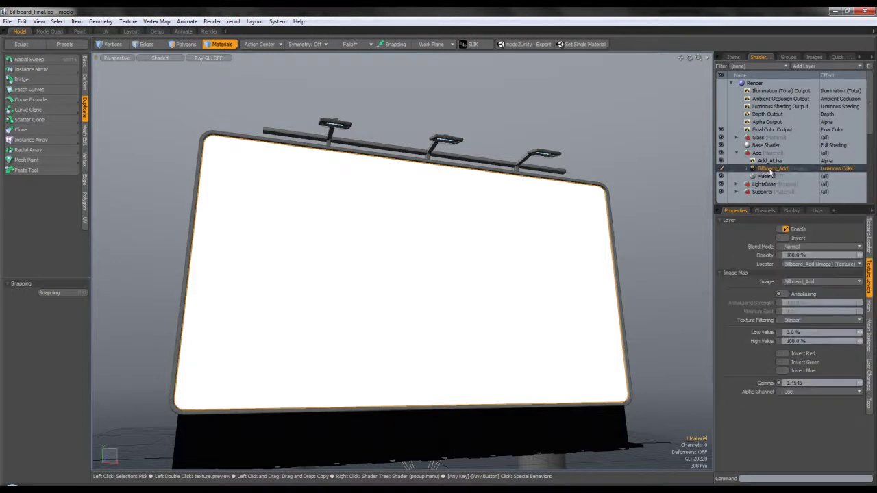
click(770, 161)
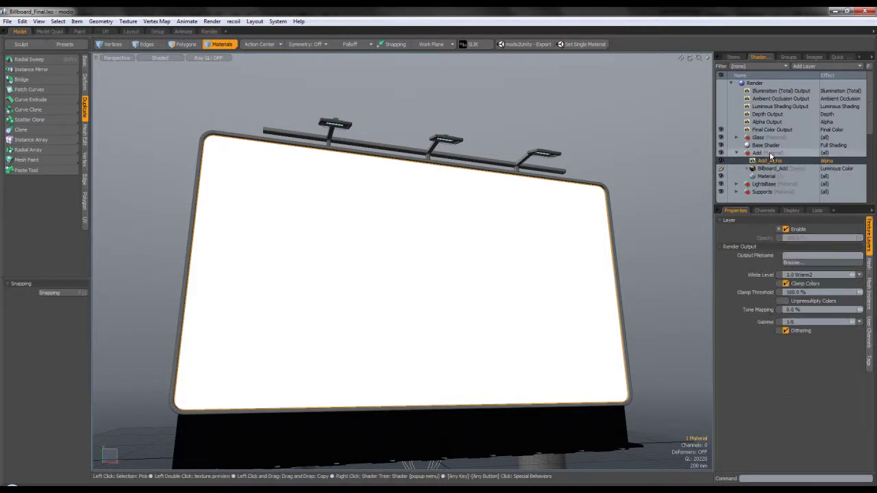
click(770, 169)
click(767, 176)
click(768, 169)
click(772, 153)
click(772, 168)
click(767, 176)
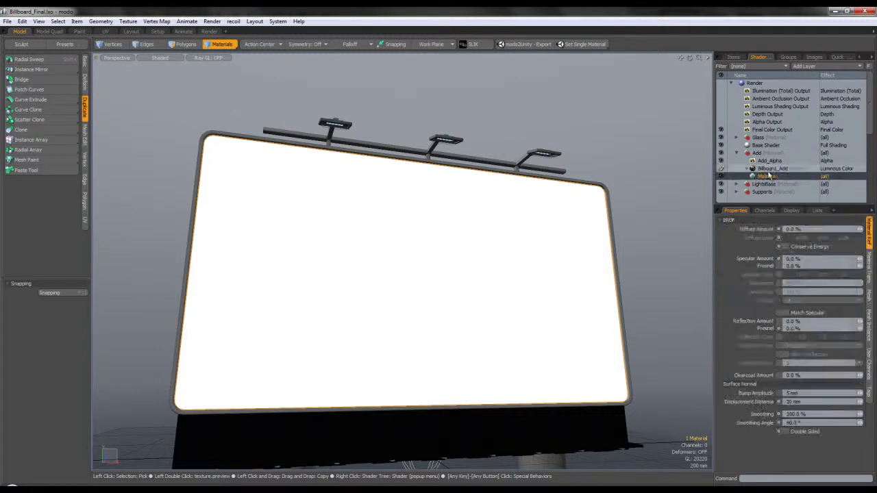
- Inspect the Billboard_Add image's gamma and UV projection settings, and view its mapping in the UV layout
click(772, 169)
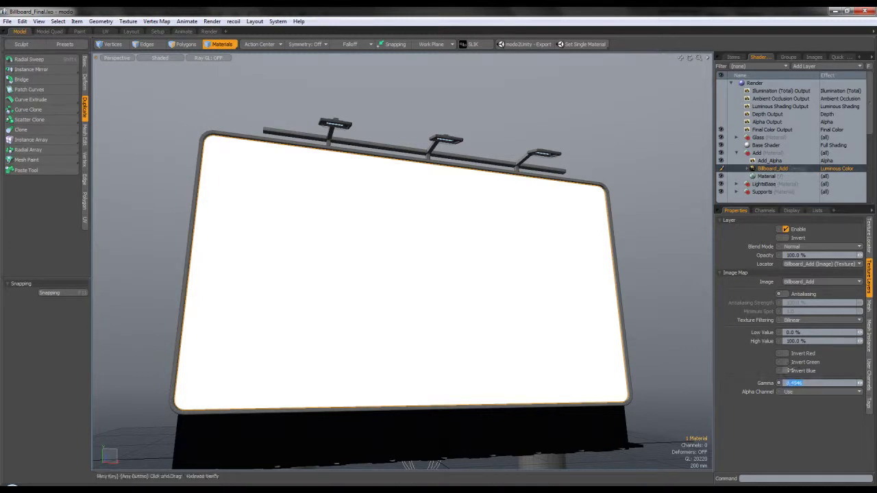
click(871, 246)
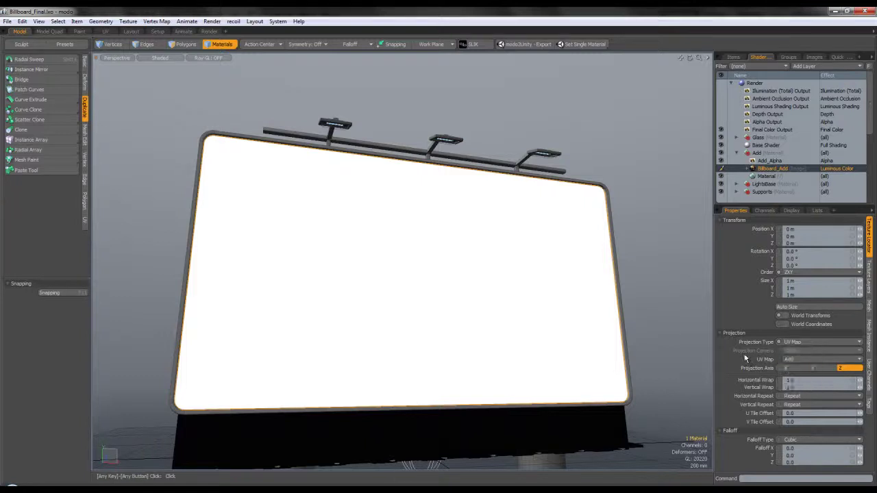
click(105, 32)
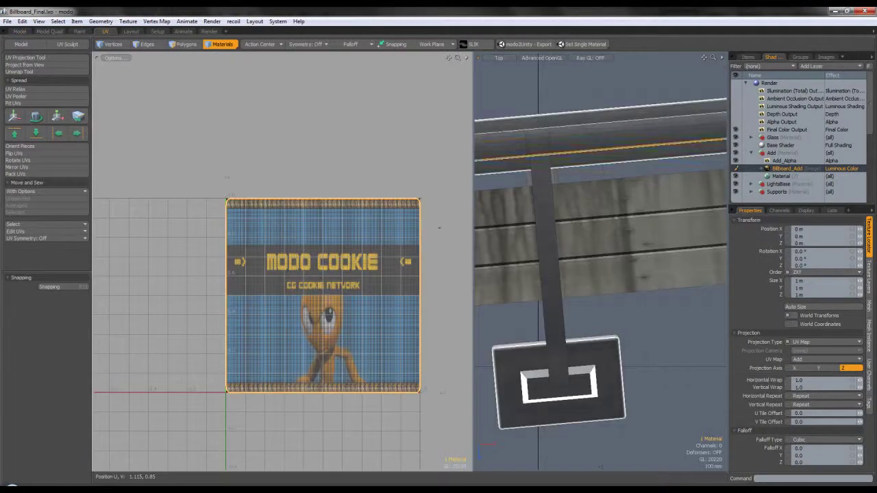
scroll(594, 233, down, 4)
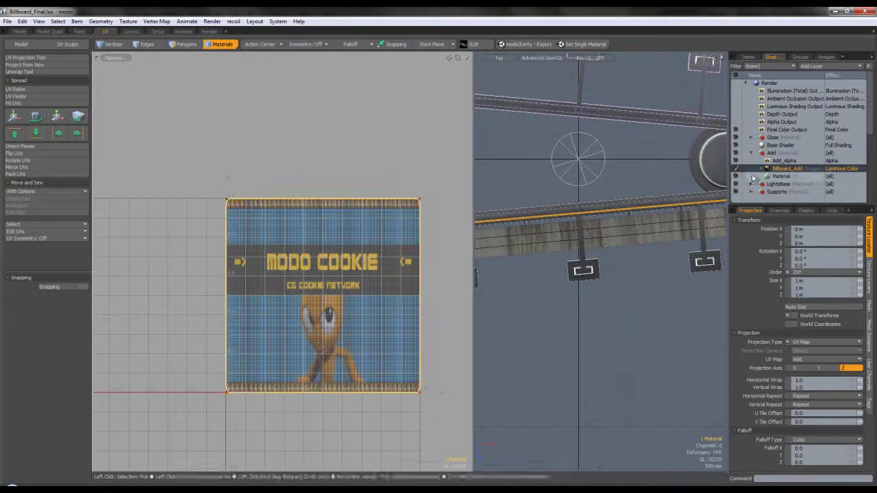
- Switch the 3D viewport to perspective and select the billboard's advertisement face in Polygons mode
key(ctrl+space)
click(637, 271)
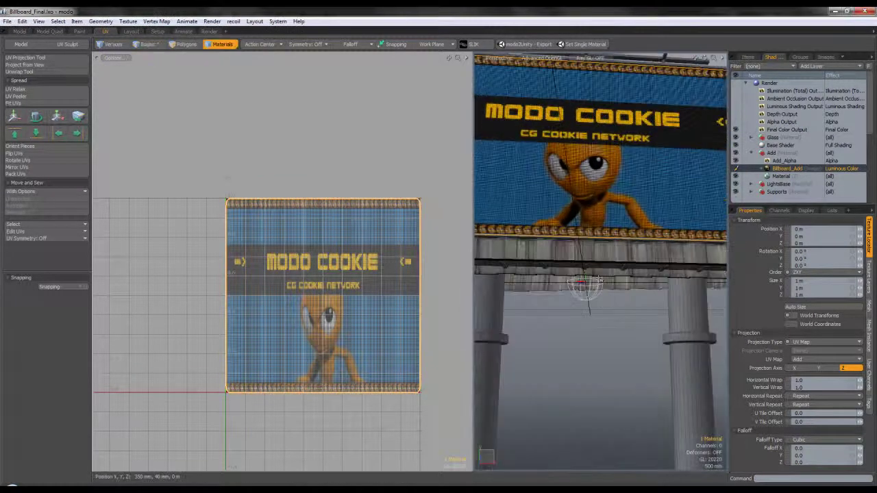
click(185, 44)
click(589, 237)
scroll(590, 191, up, 4)
scroll(589, 192, down, 3)
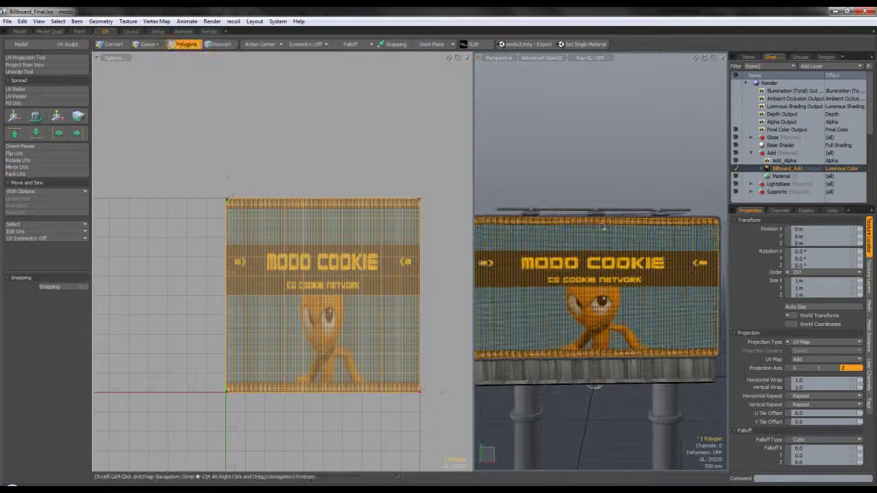
- Try Project from View on the advertisement polygon, with the 3D viewport set to the front view
click(26, 65)
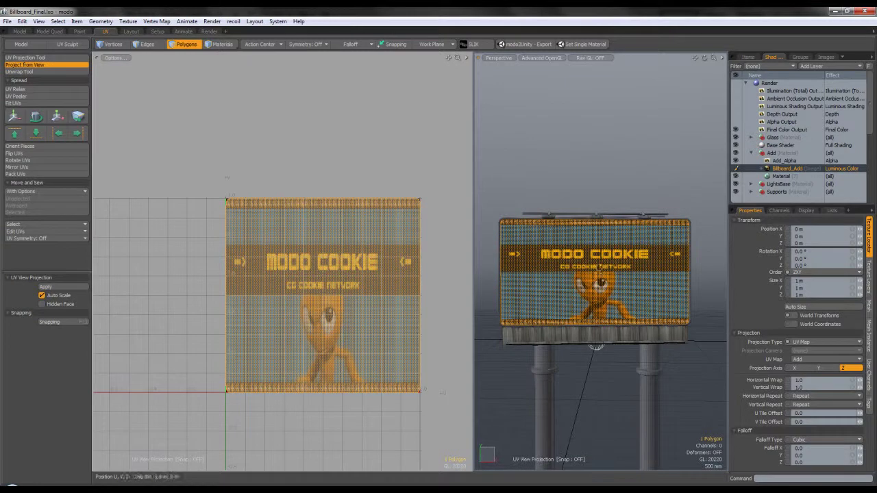
key(ctrl+space)
click(571, 270)
key(ctrl+space)
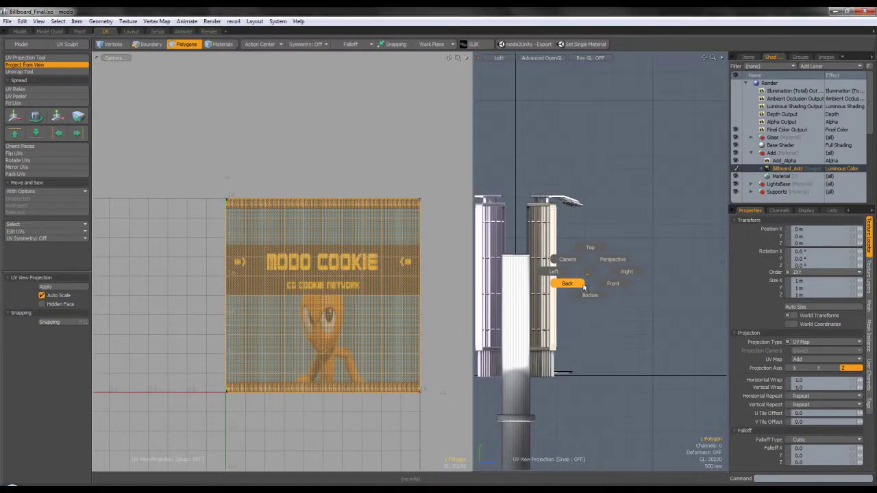
click(572, 286)
key(ctrl+space)
click(595, 285)
key(ctrl+space)
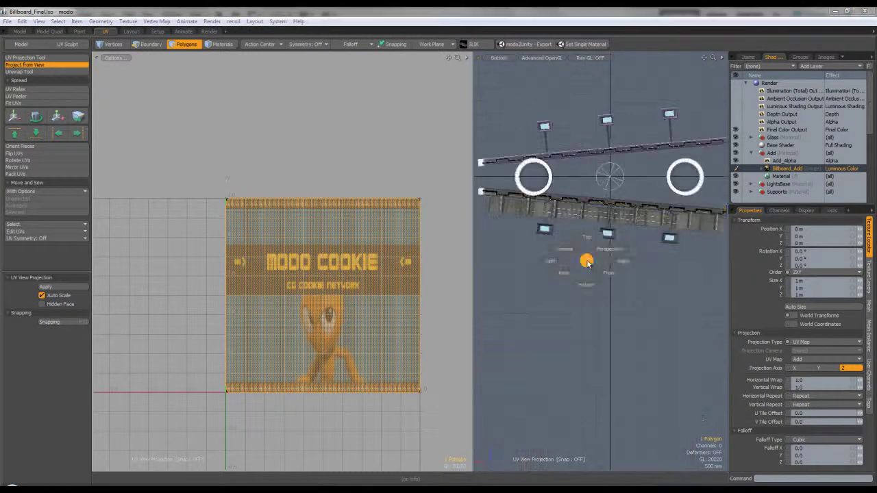
click(564, 274)
mouse_move(604, 272)
alt+shift+mouse_down()
mouse_move(635, 263)
mouse_move(607, 264)
alt+shift+mouse_up()
key(3)
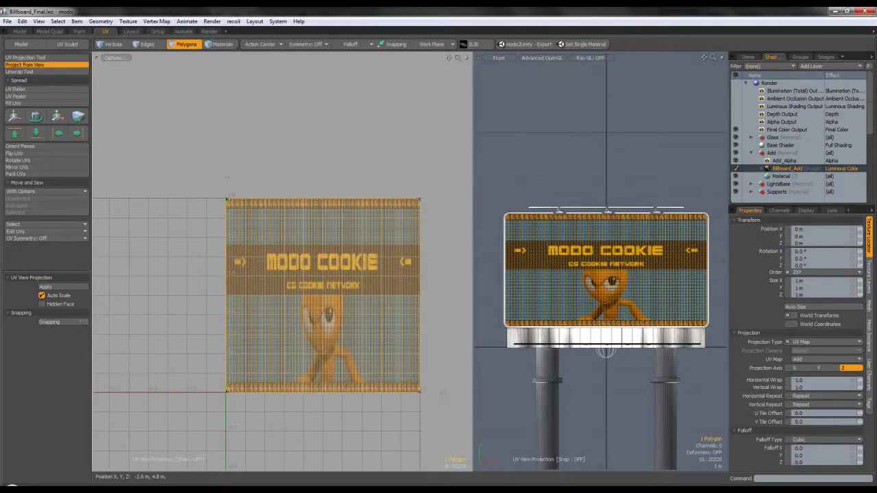
click(46, 66)
click(267, 178)
click(275, 219)
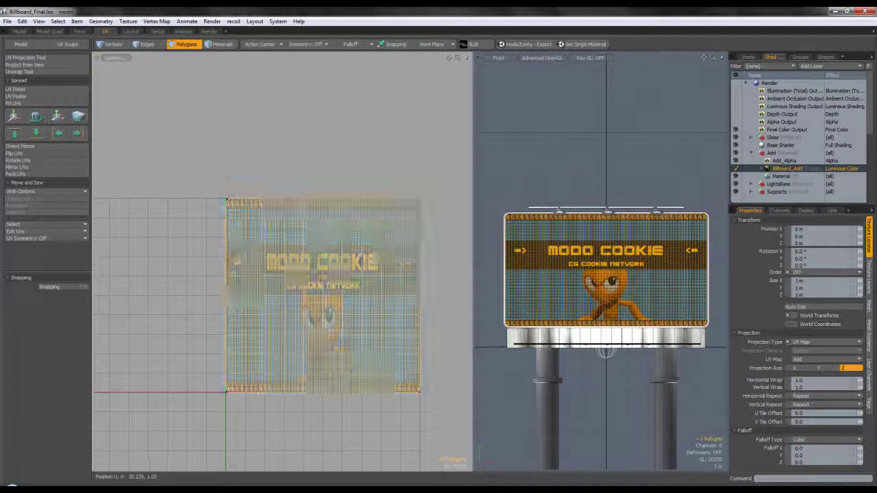
- Show the Fit UVs options for the advertisement polygon, cancel them, and clear the polygon selection
click(13, 103)
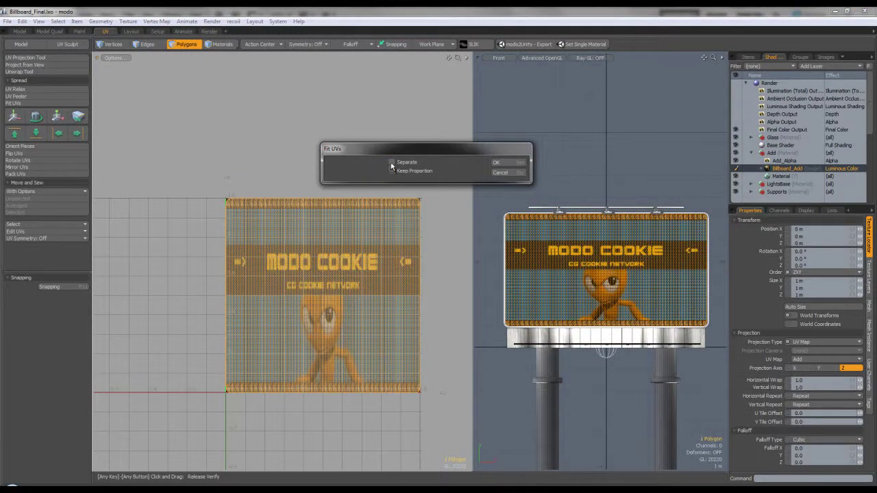
click(495, 173)
click(305, 145)
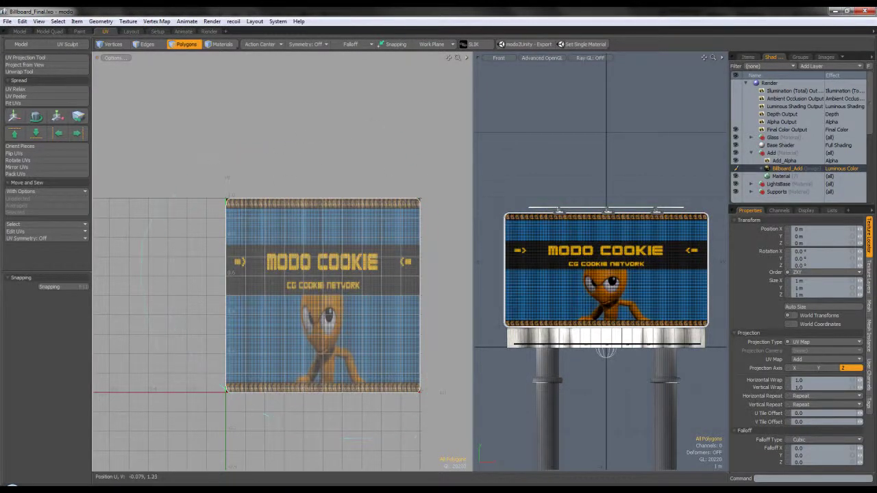
right_drag(411, 146, 401, 125)
click(358, 142)
- Return to the Model layout and switch to Materials selection mode
click(210, 31)
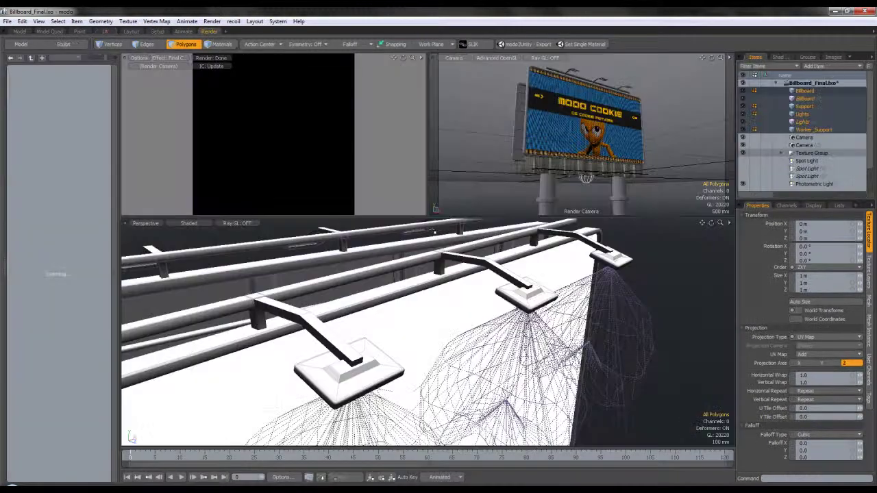
click(20, 31)
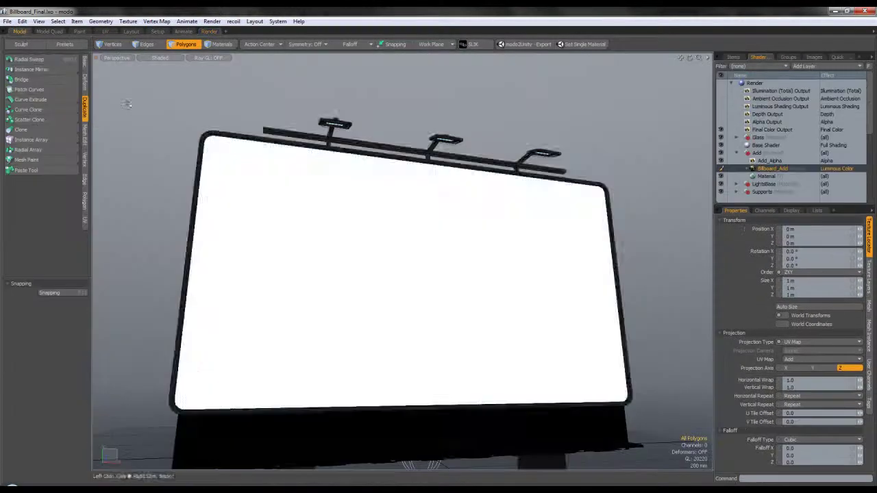
click(217, 44)
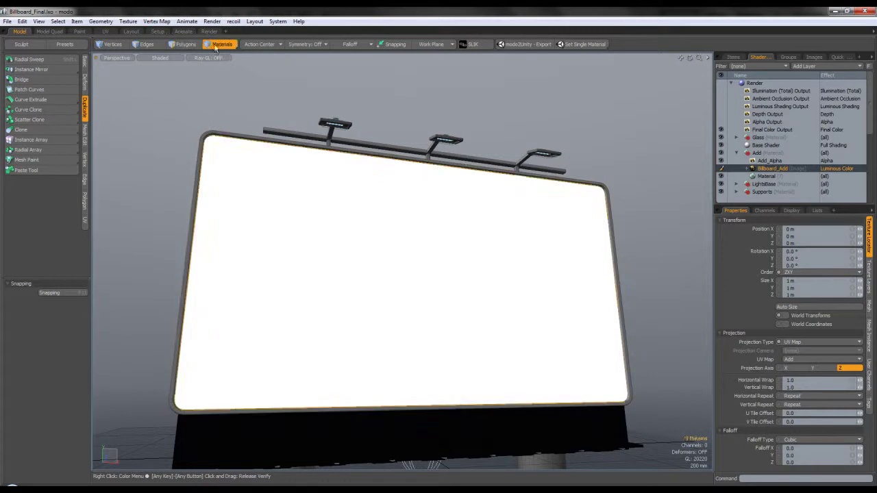
- Reopen the Add group in the shader tree and inspect the settings of its Add_Alpha output
click(736, 153)
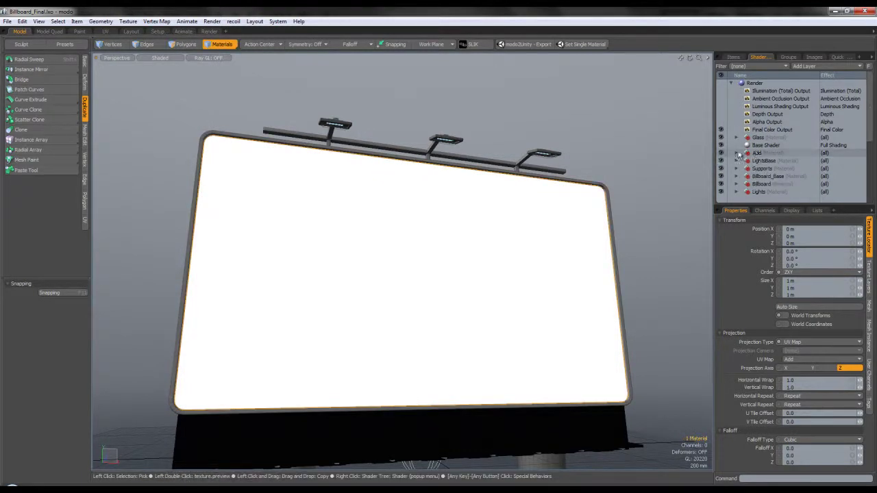
click(737, 153)
click(770, 161)
click(642, 194)
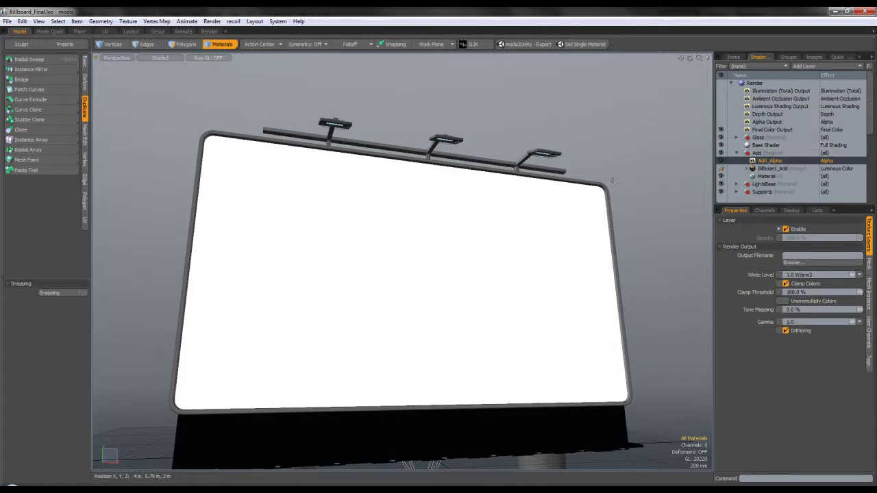
alt+drag(644, 267, 613, 267)
- Compare the Add_Alpha output with the Billboard_Add image layer and the scene's main Alpha Output
click(770, 168)
click(765, 161)
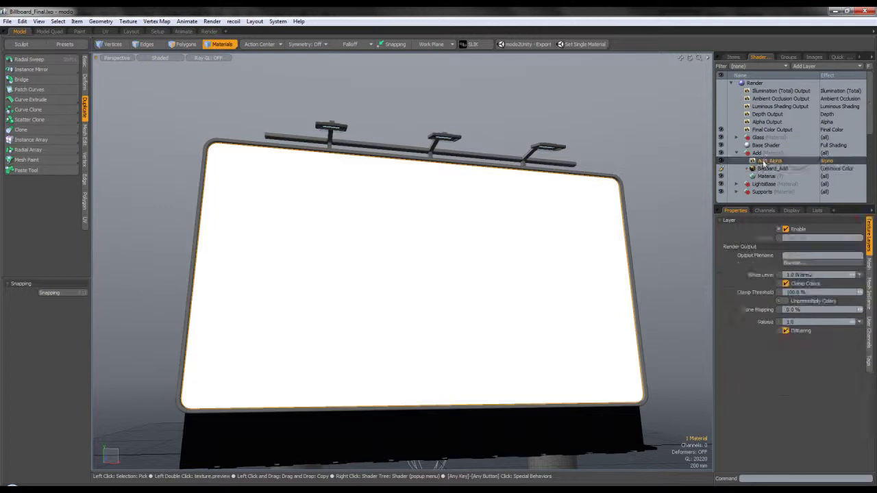
click(770, 123)
click(764, 160)
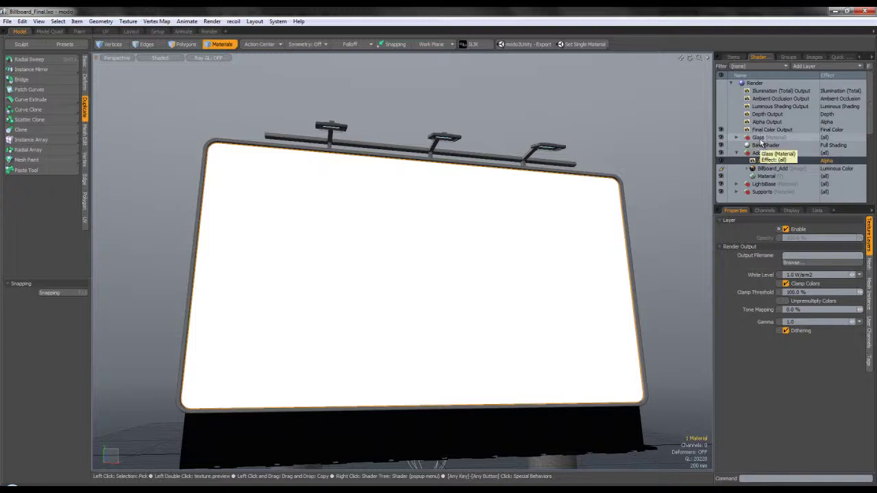
click(765, 168)
click(765, 163)
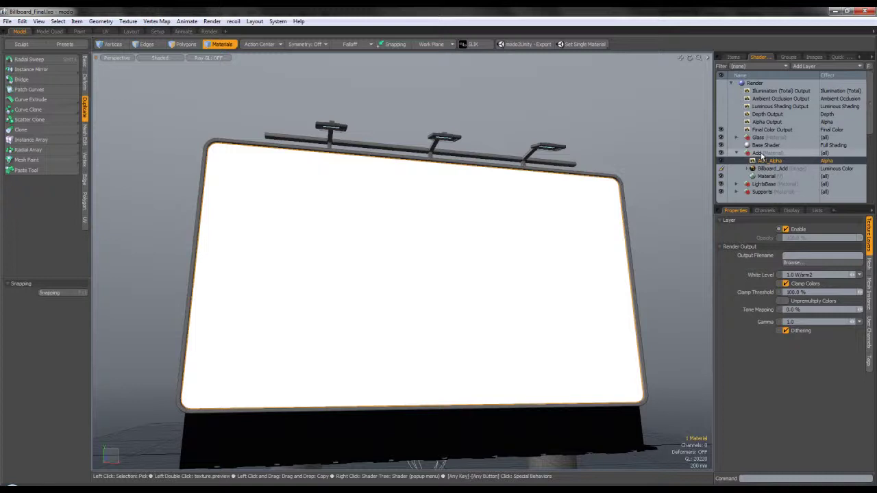
- Collapse the Add group, view the lamp housings assigned to LightsBase, and inspect that group's MetalBase0121_9_S diffuse color layer
click(737, 153)
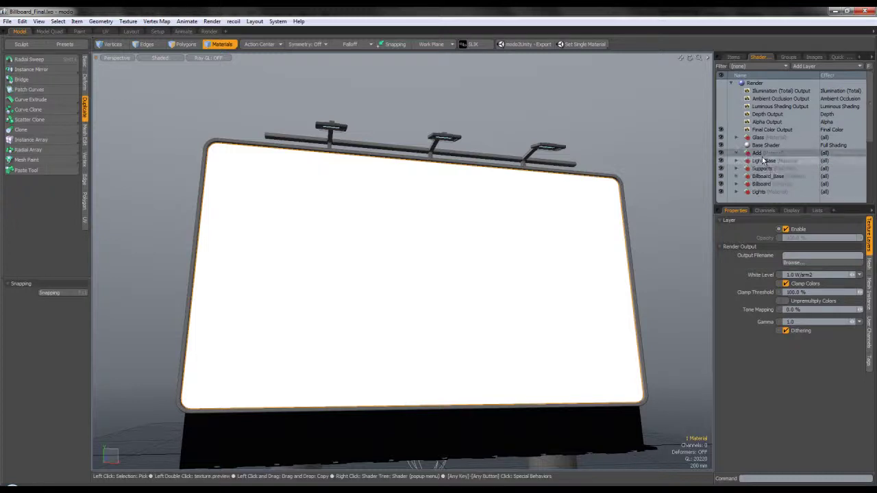
click(762, 161)
alt+drag(560, 139, 329, 174)
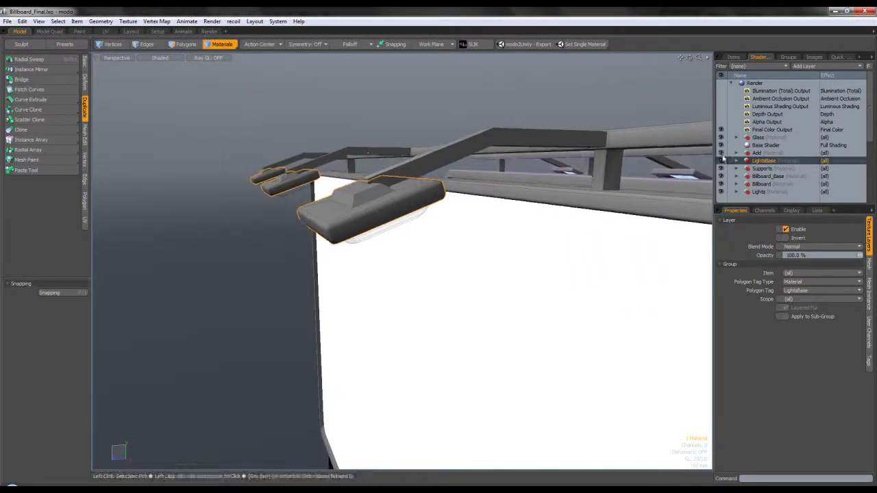
click(737, 160)
click(778, 176)
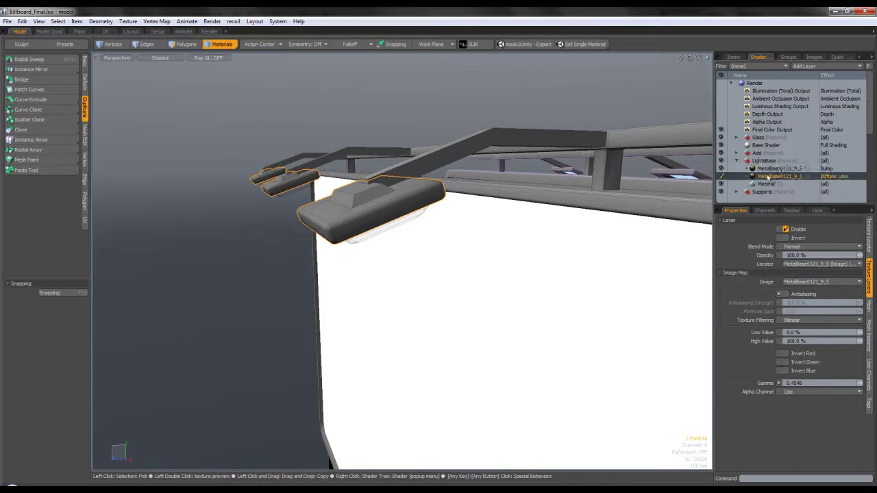
- Switch to the project's Textures folder to view the MetalBase0121_9_S image file, and return to modo
key(alt+Tab)
double_click(254, 165)
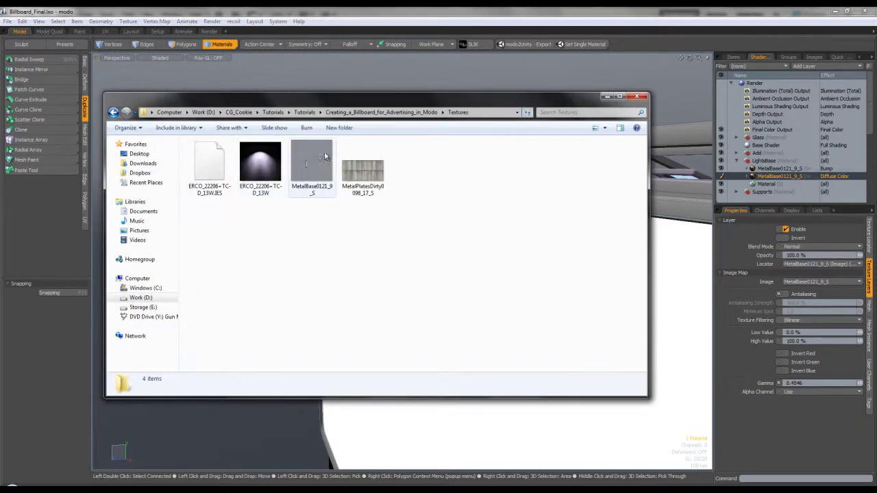
click(637, 96)
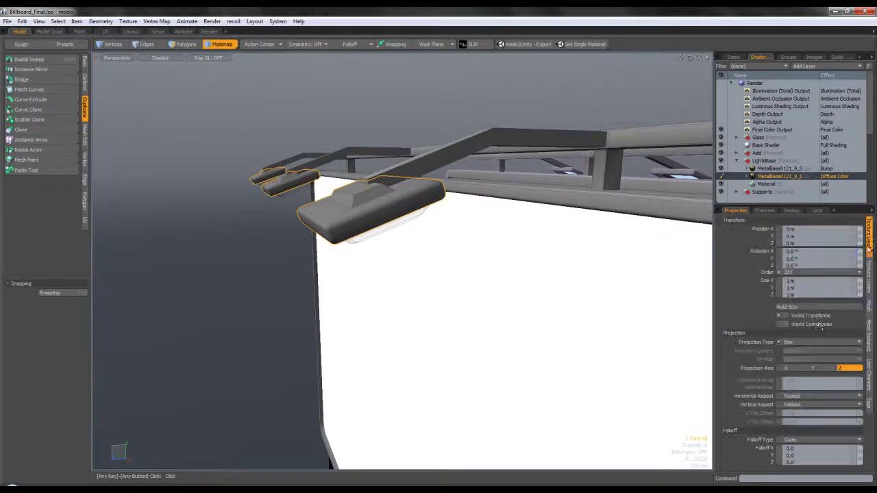
- Inspect the LightsBase Material's diffuse and reflection settings while viewing the lamp housings from below
click(768, 184)
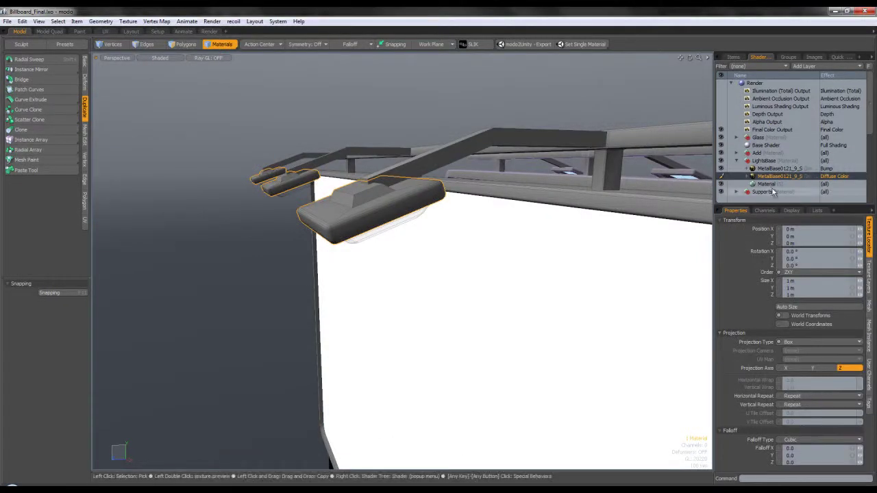
alt+drag(452, 233, 436, 200)
key(4)
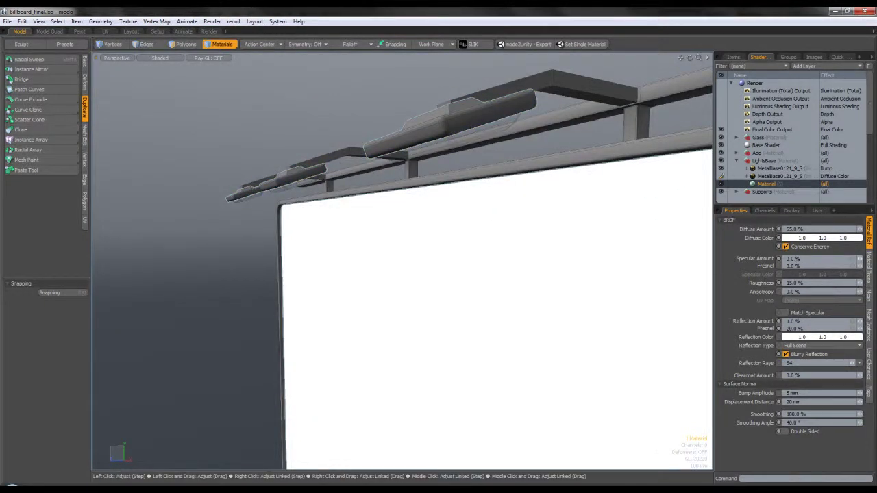
drag(796, 322, 785, 322)
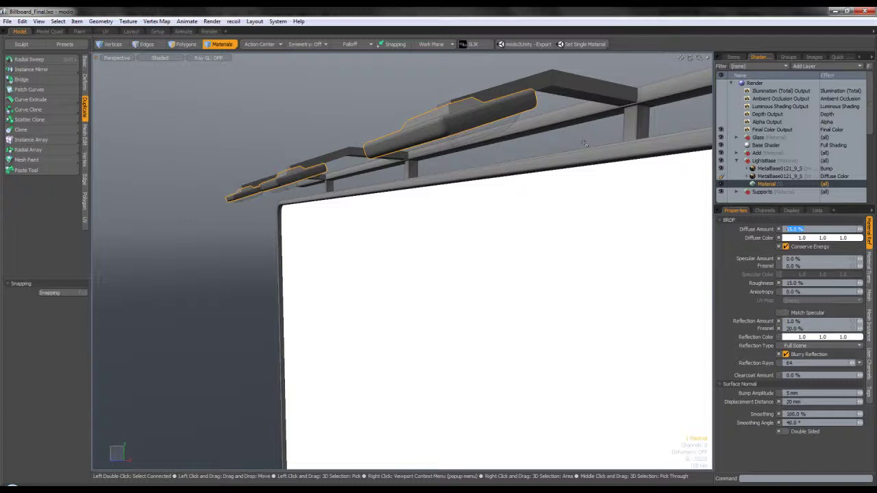
- Compare the gamma of the LightsBase diffuse color image with the gamma of the Final Color Output
click(778, 176)
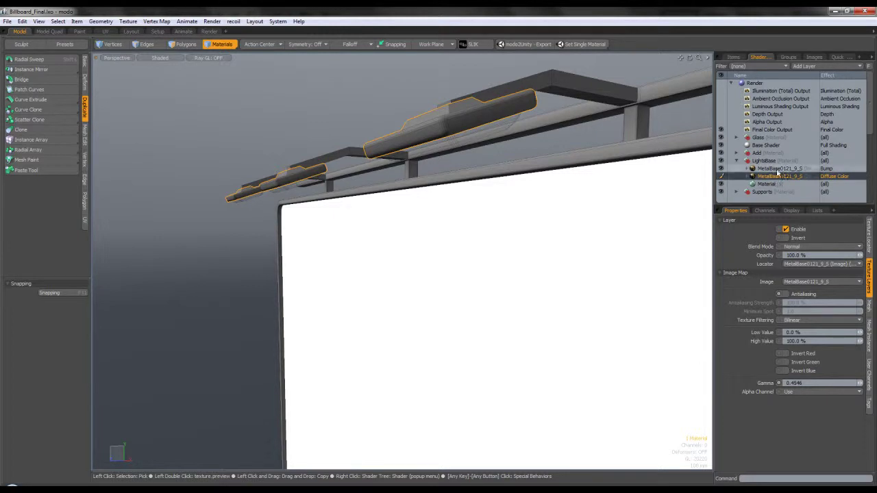
click(869, 240)
click(869, 276)
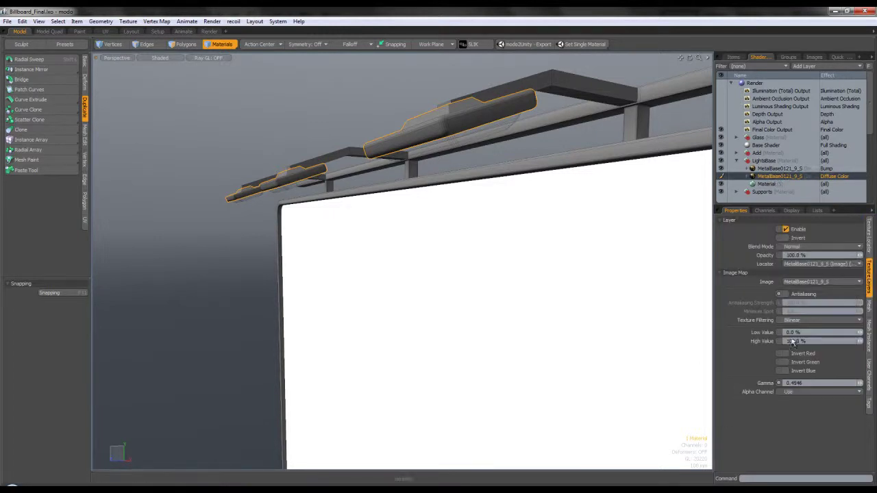
click(773, 130)
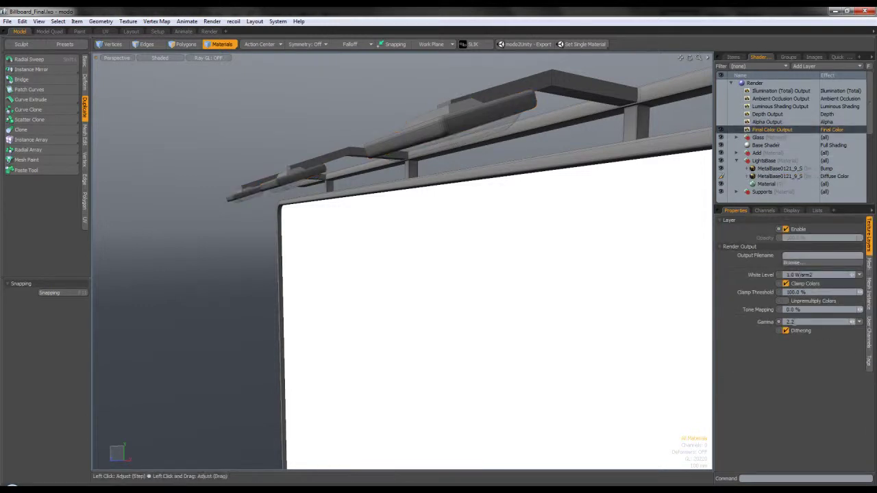
click(785, 170)
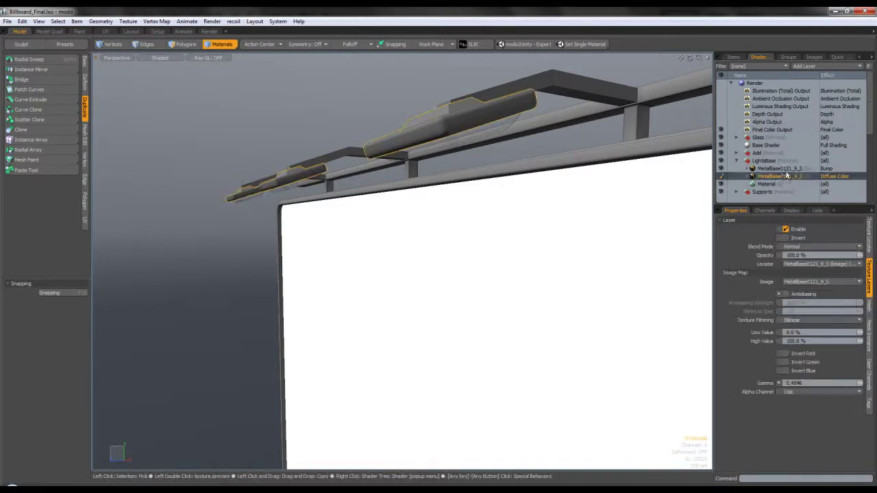
- Collapse the LightsBase group and select the Supports material group to view the billboard's posts
click(737, 161)
click(779, 169)
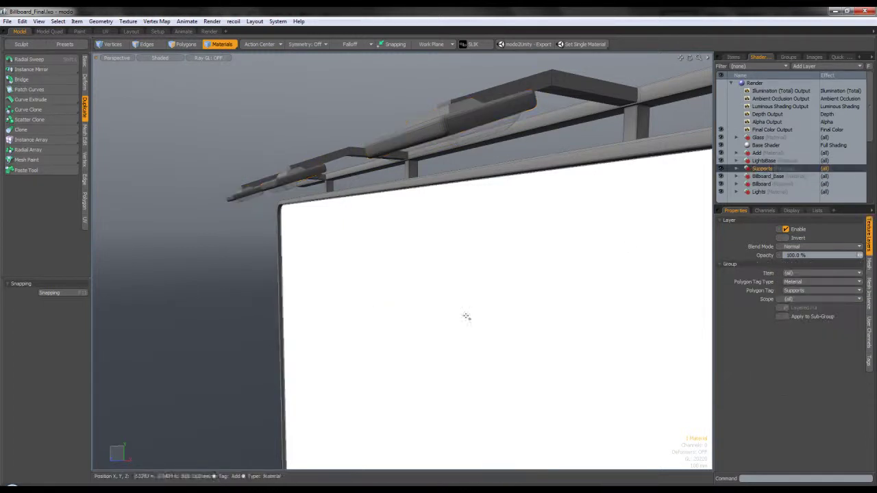
scroll(434, 343, down, 5)
alt+drag(438, 367, 431, 322)
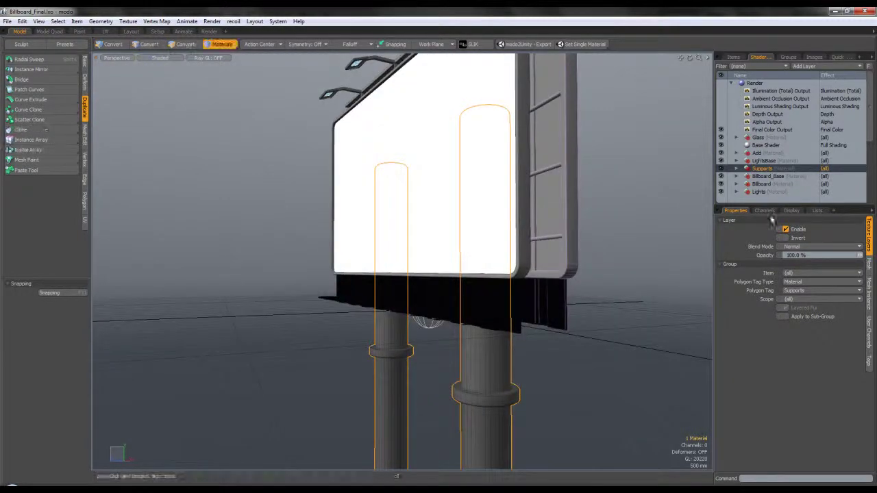
- Expand the Supports group and inspect its MetalBase0121_9_S diffuse color layer and the Material's diffuse and reflection settings
click(737, 169)
click(771, 184)
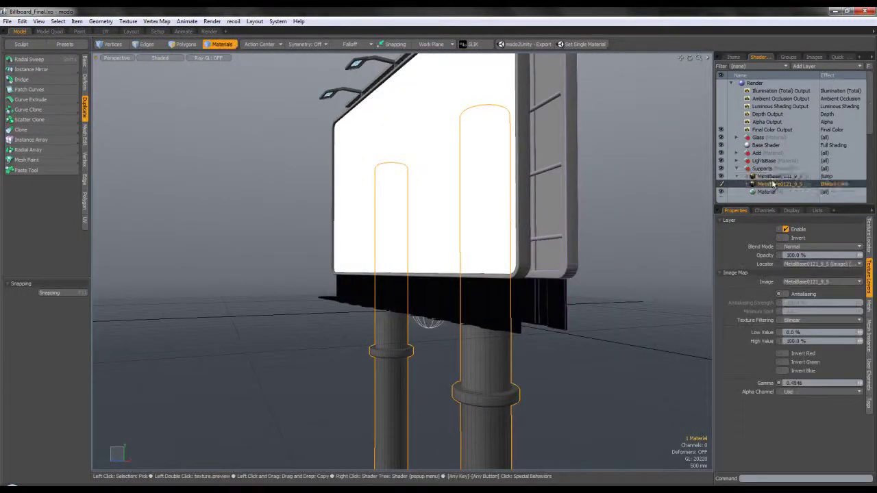
click(771, 192)
click(774, 184)
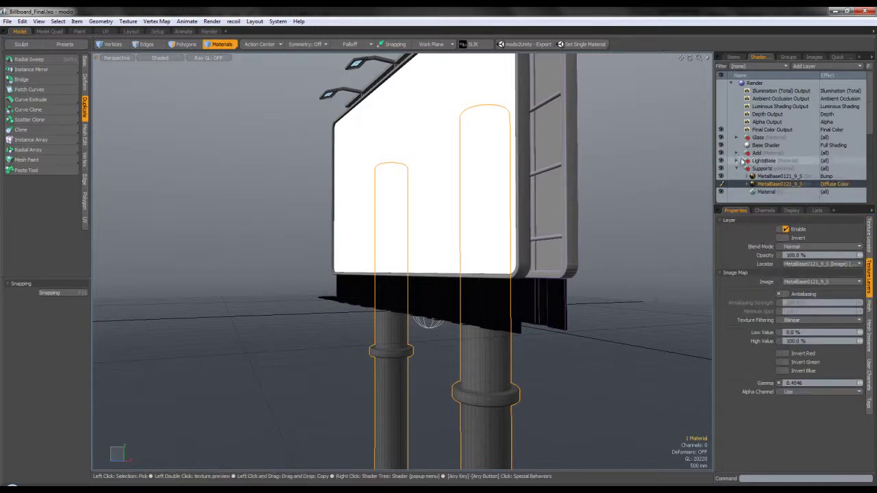
scroll(778, 173, down, 1)
click(778, 169)
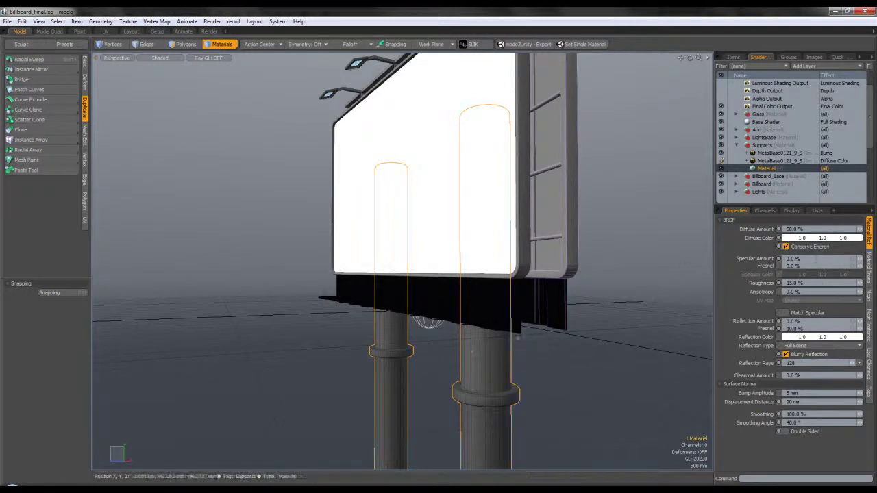
alt+drag(583, 325, 635, 315)
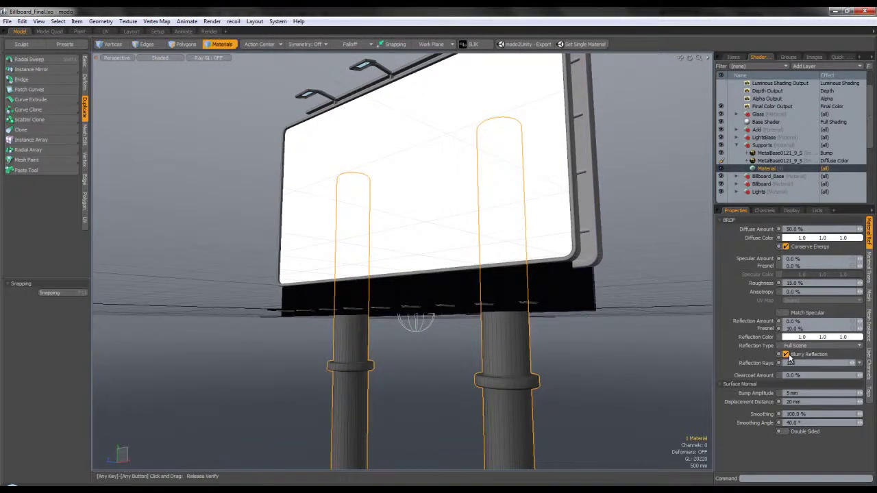
- Collapse the Supports group, expand Billboard_Base and inspect its MetalPlatesDirty0098_17_S bump and diffuse color layers
alt+drag(574, 334, 538, 332)
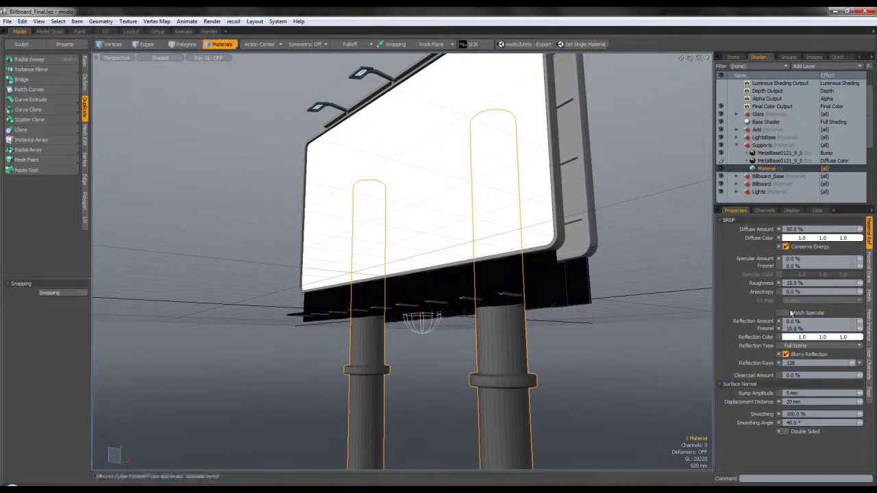
click(738, 145)
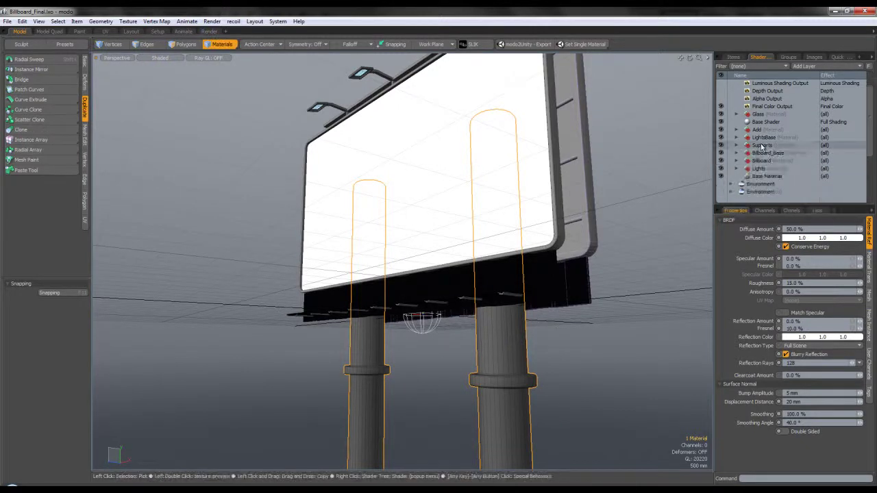
click(759, 153)
alt+drag(467, 272, 593, 287)
click(736, 153)
click(770, 162)
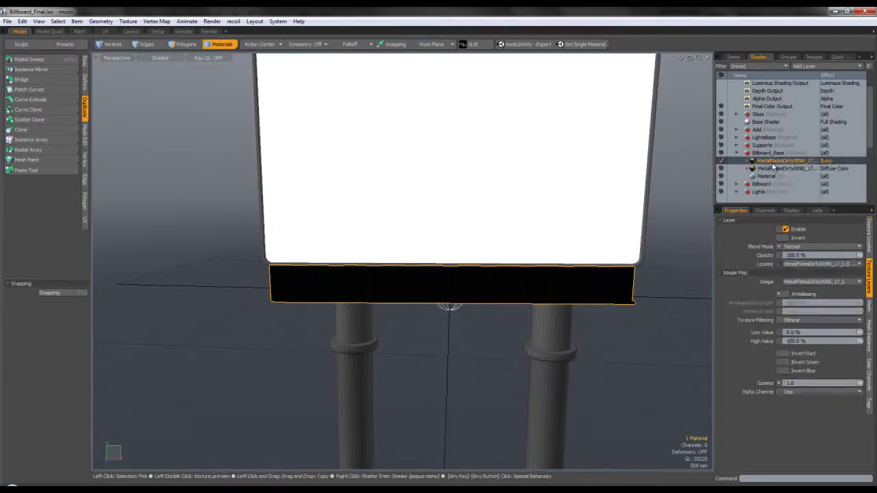
click(771, 168)
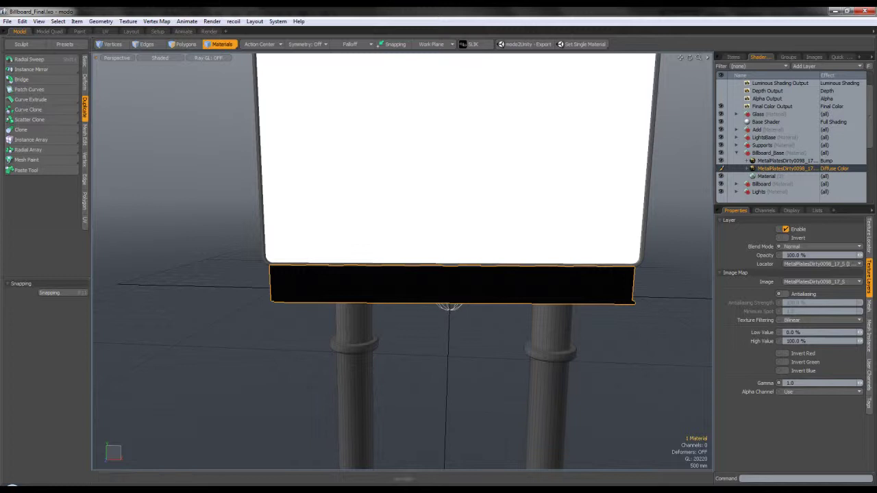
- Open the Textures folder of the Creating_a_Billboard_for_Advertising_in_Modo project on the Work (D:) drive in Windows Explorer
click(12, 485)
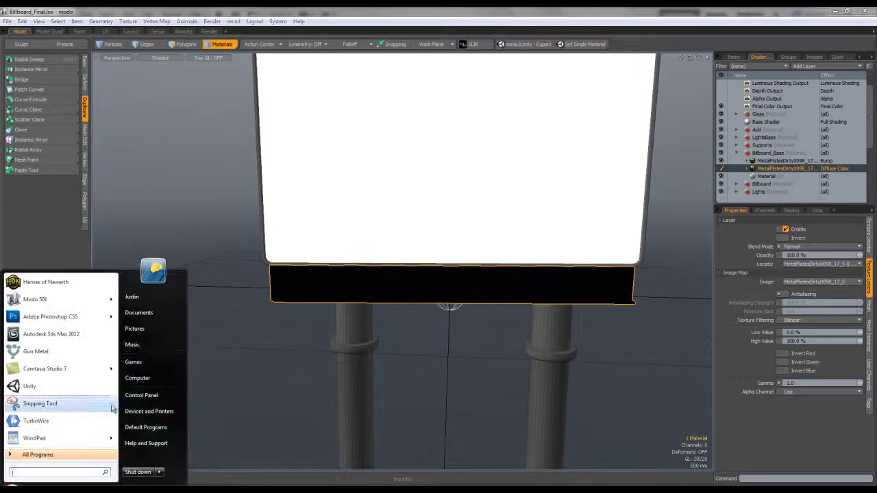
click(172, 378)
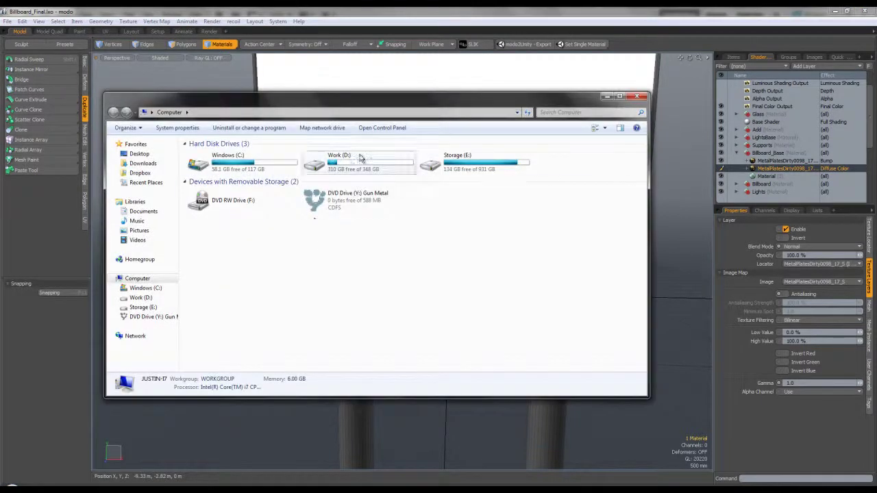
double_click(359, 161)
double_click(206, 157)
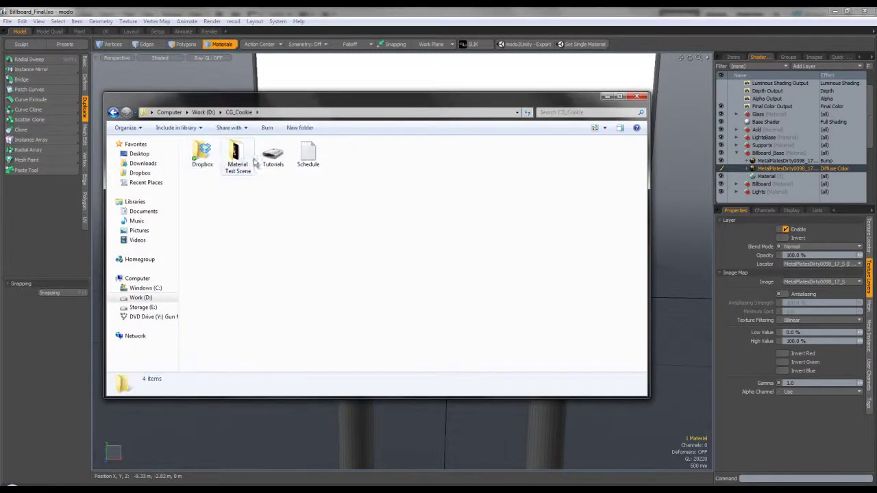
double_click(274, 157)
double_click(270, 157)
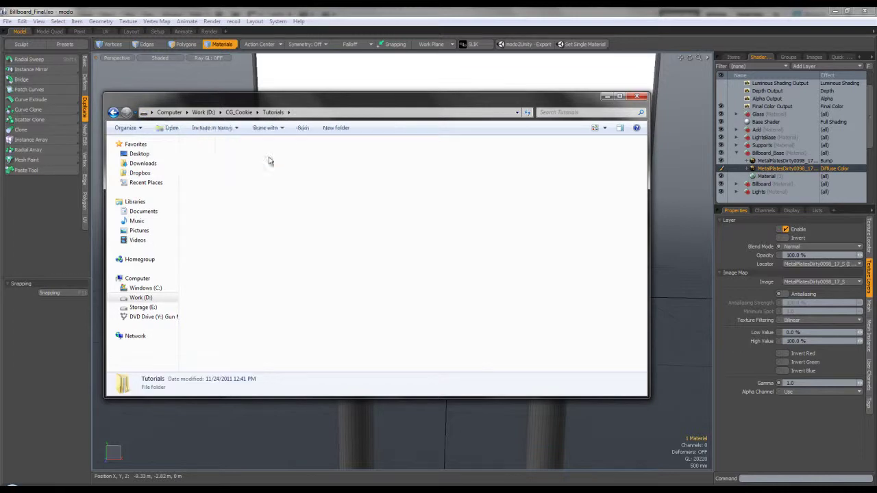
double_click(202, 163)
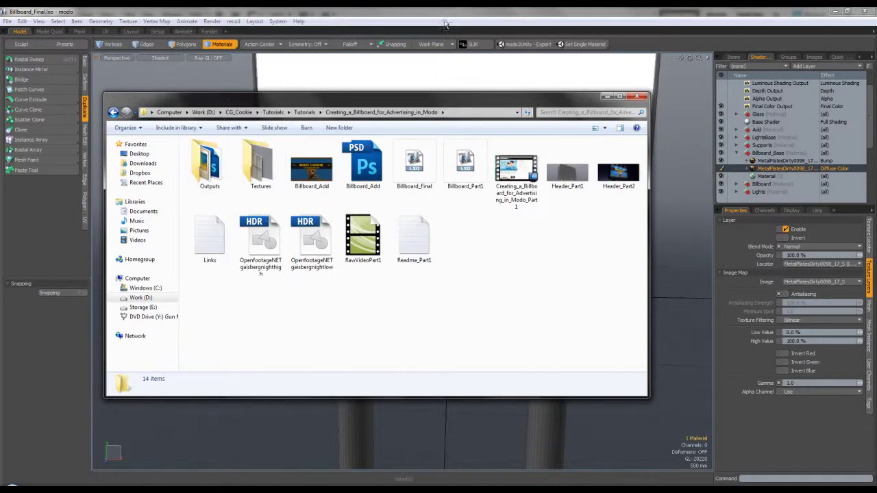
double_click(260, 165)
- Examine the MetalPlatesDirty0098_17_S image in the Textures folder, then switch back to modo
drag(363, 168, 440, 181)
key(Escape)
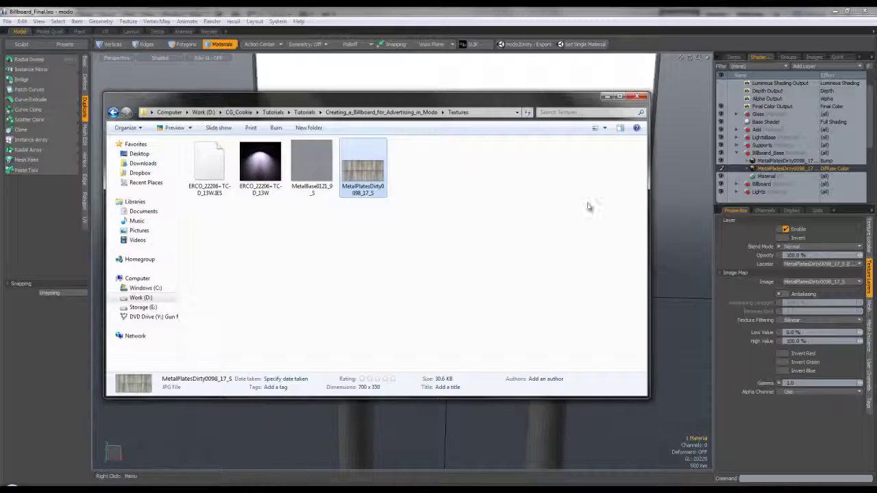
click(667, 190)
- Switch to the UV layout and select the Base UV map to show the billboard base's UVs
alt+drag(570, 231, 516, 253)
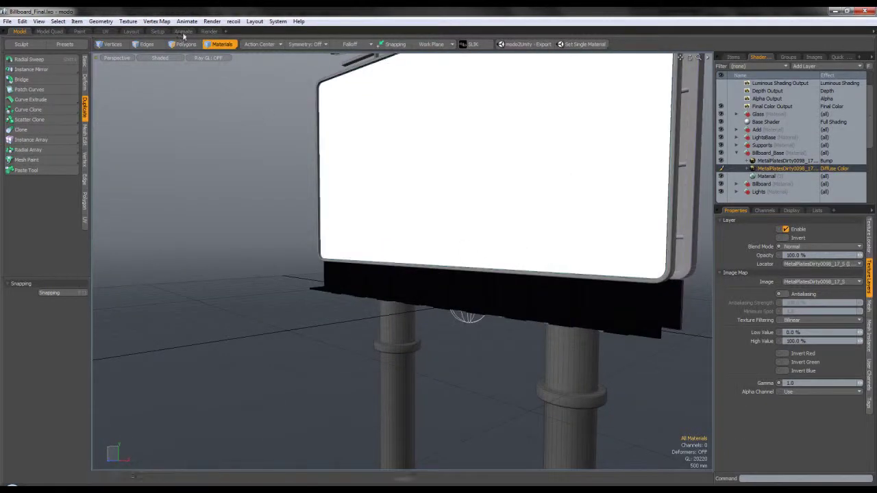
click(106, 32)
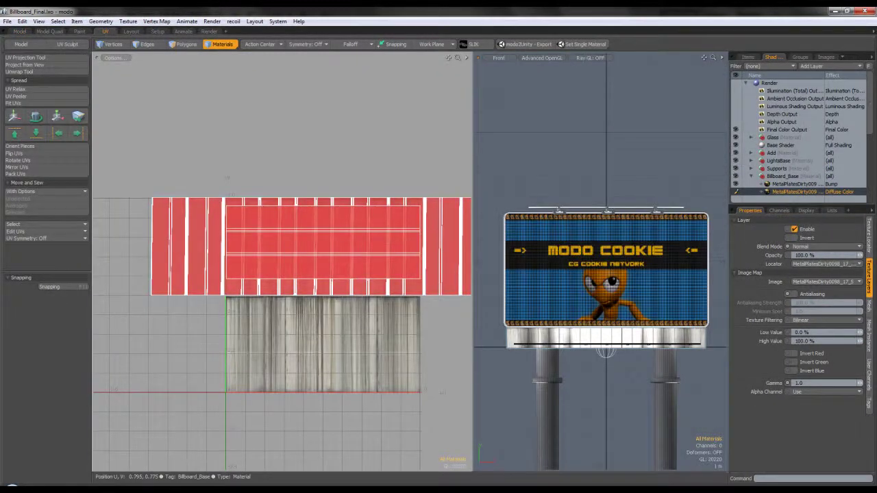
click(832, 210)
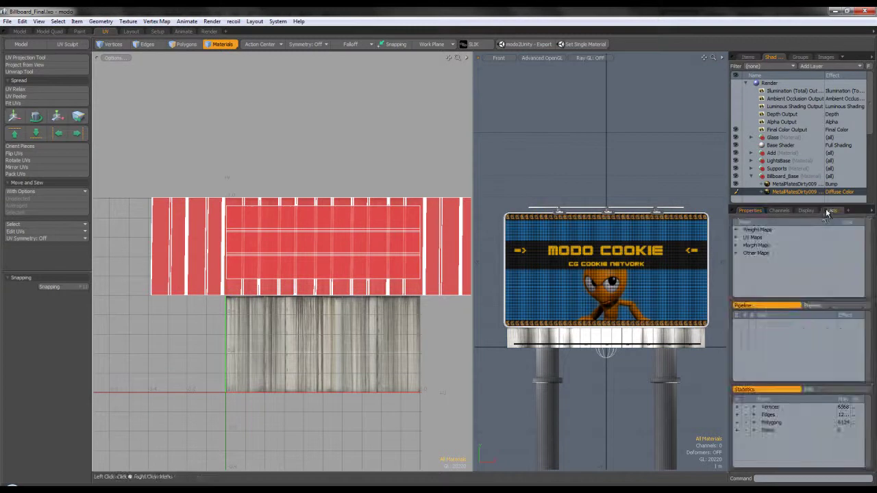
click(736, 237)
click(753, 253)
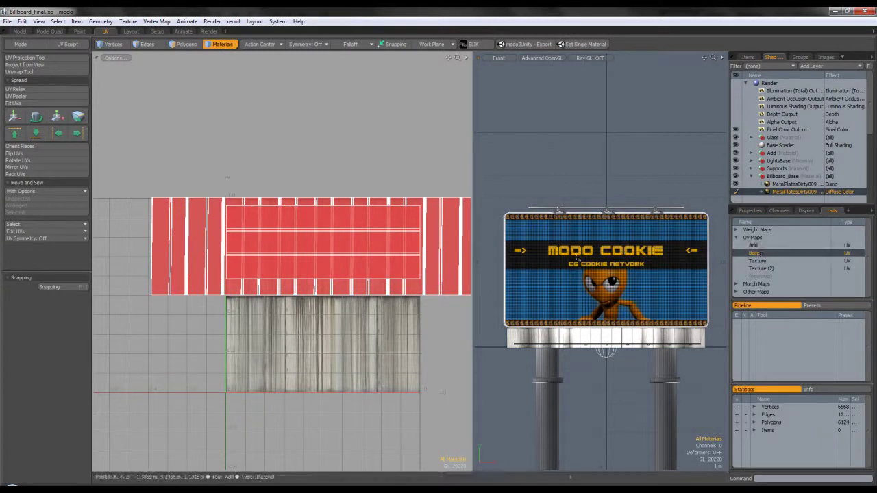
- Change the 3D viewport from Front to Perspective and view the billboard's front with its textured base panels
scroll(598, 274, down, 2)
alt+shift+drag(596, 283, 585, 238)
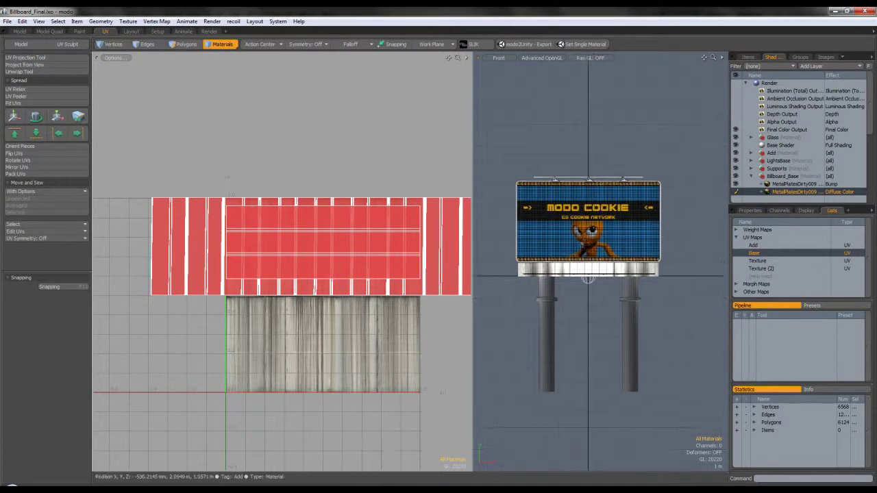
scroll(581, 245, up, 2)
scroll(582, 245, down, 1)
key(ctrl+space)
click(624, 277)
alt+drag(624, 280, 673, 389)
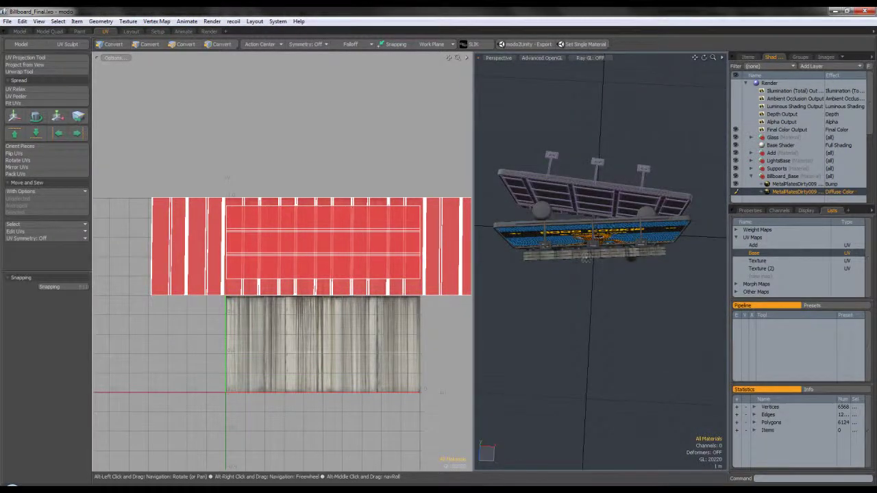
alt+drag(583, 259, 603, 149)
scroll(590, 214, up, 4)
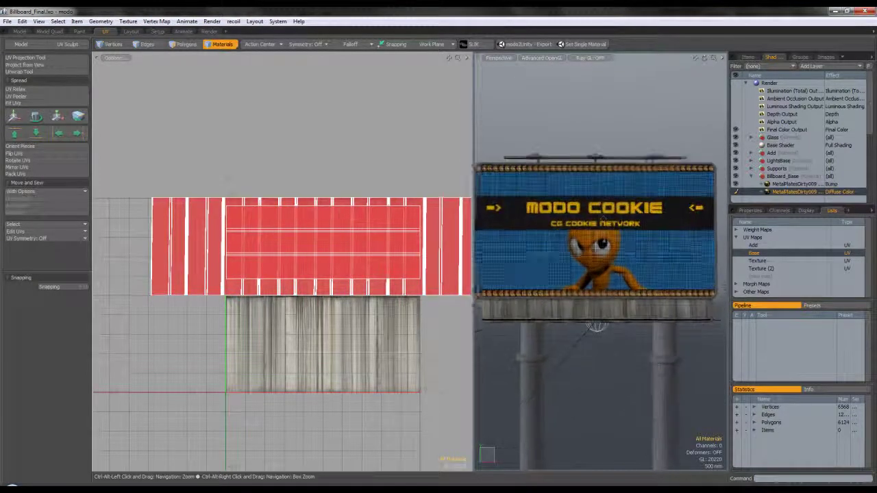
scroll(591, 220, down, 1)
scroll(591, 223, down, 2)
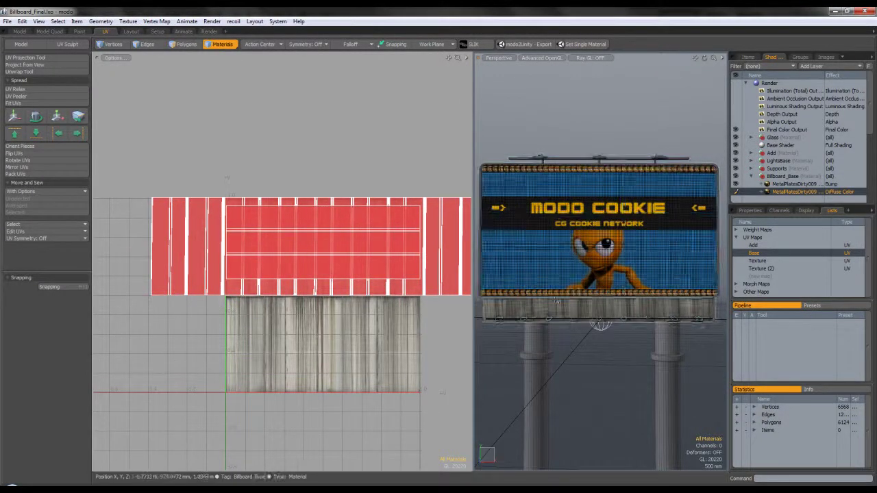
- Select the upper row of edges in the Base UV layout, then clear the selection and return to polygon selection
click(186, 45)
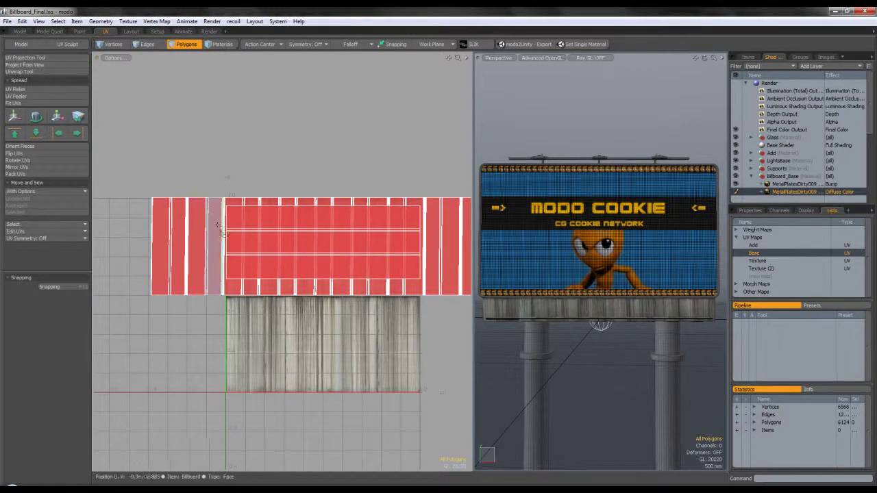
click(152, 46)
scroll(250, 185, down, 2)
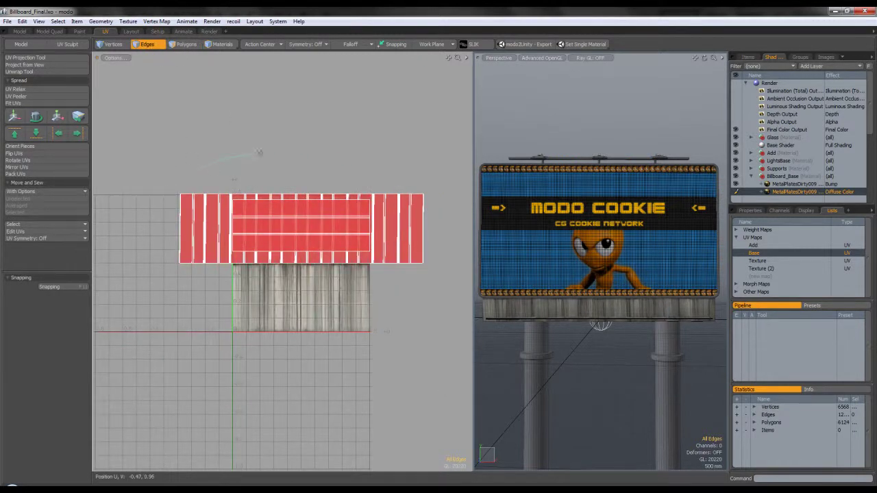
click(457, 196)
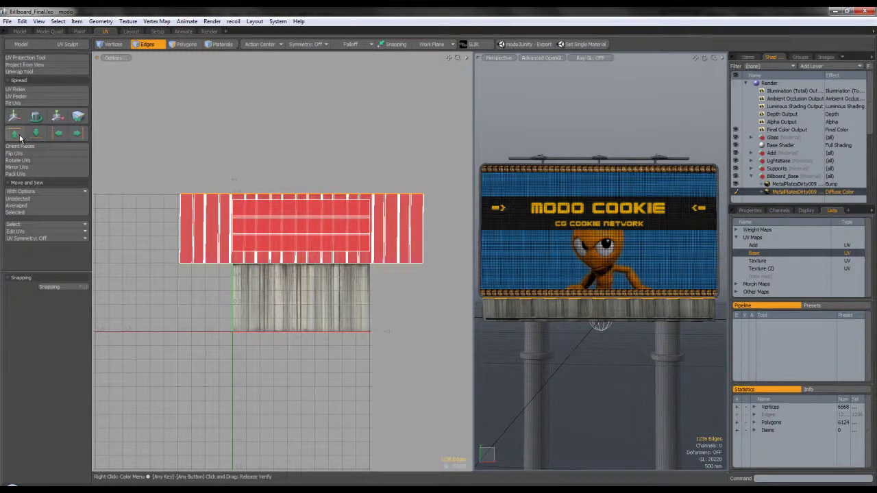
click(139, 59)
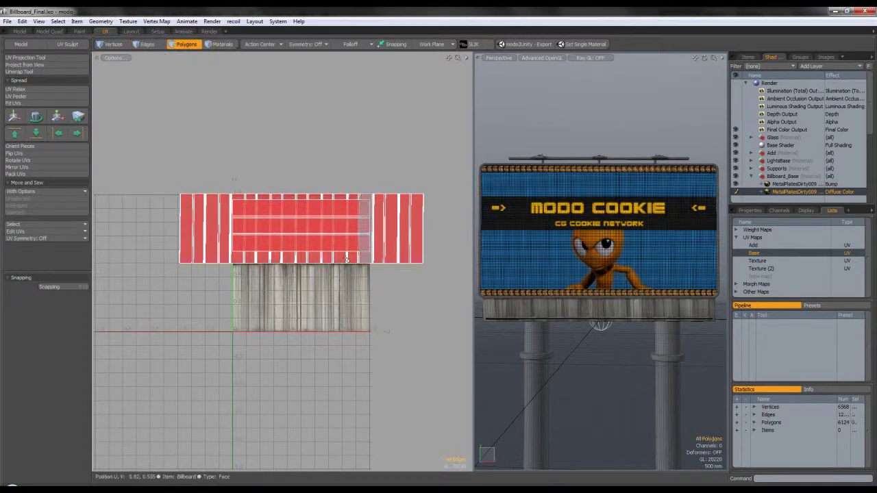
- Select only the Worker_Support item and examine how the metal plate texture maps onto the walkway's planks
alt+drag(679, 309, 674, 288)
scroll(605, 289, up, 6)
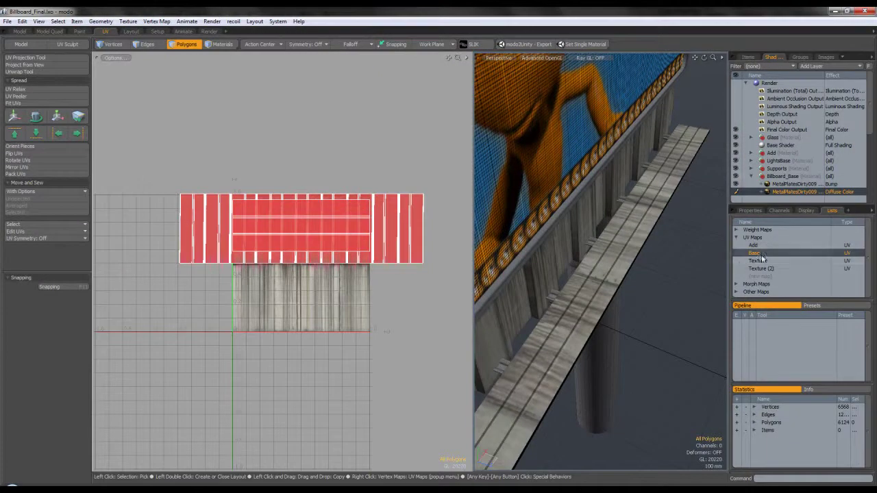
click(747, 57)
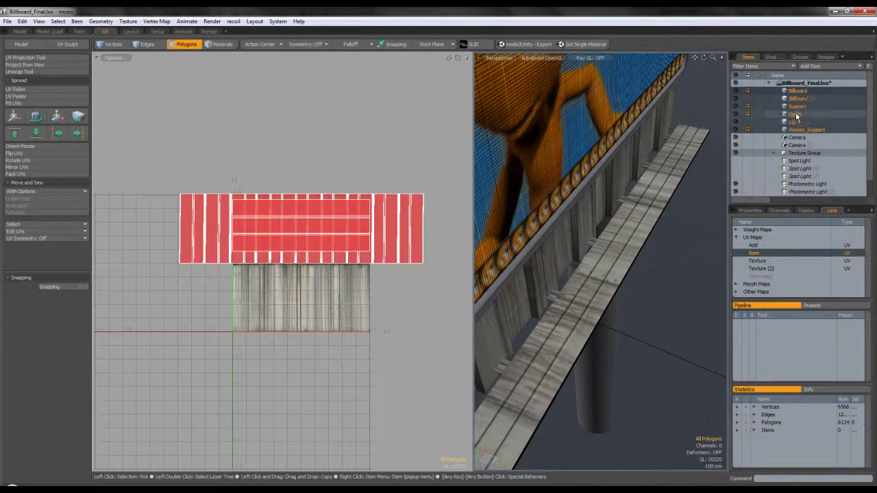
click(800, 129)
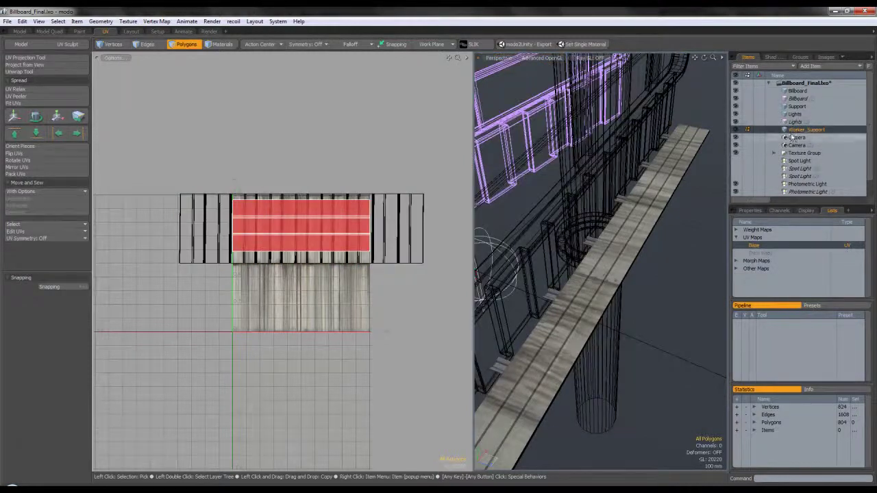
double_click(603, 272)
click(674, 274)
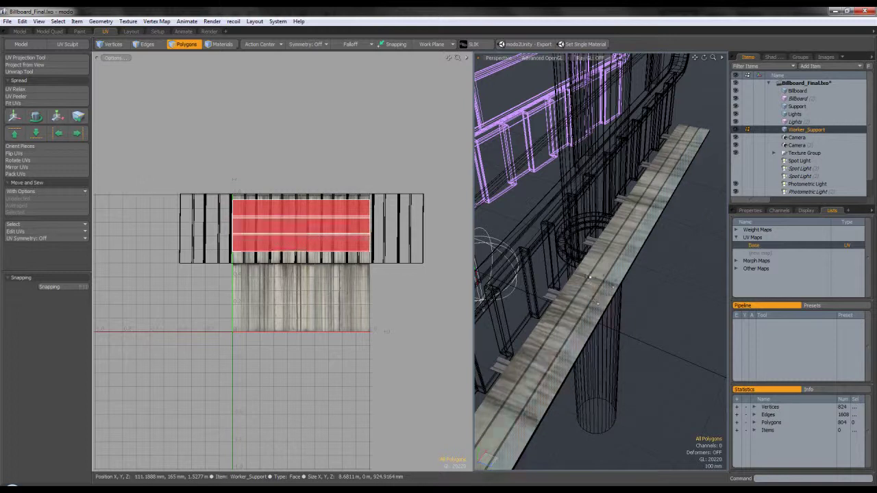
alt+drag(598, 287, 549, 315)
alt+drag(576, 254, 616, 288)
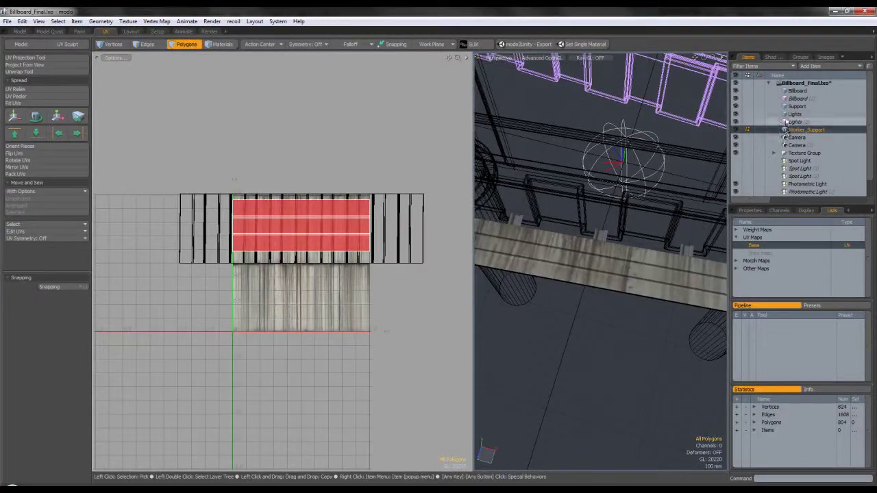
- Reselect the mesh items from Billboard through Worker_Support to display them together
click(773, 58)
click(749, 58)
click(795, 92)
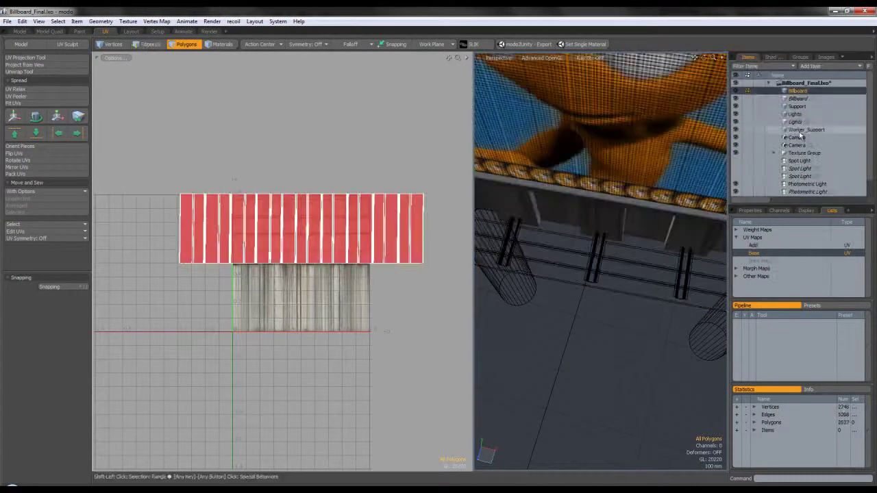
shift+click(802, 134)
- Inspect the Billboard_Base Material's diffuse, roughness and reflection settings while viewing the base panels and walkway
click(779, 58)
scroll(795, 157, down, 1)
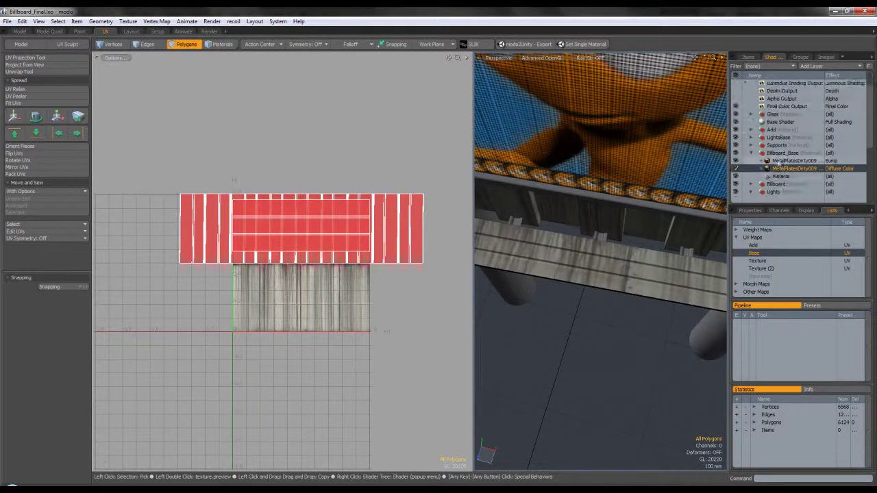
click(781, 176)
click(752, 209)
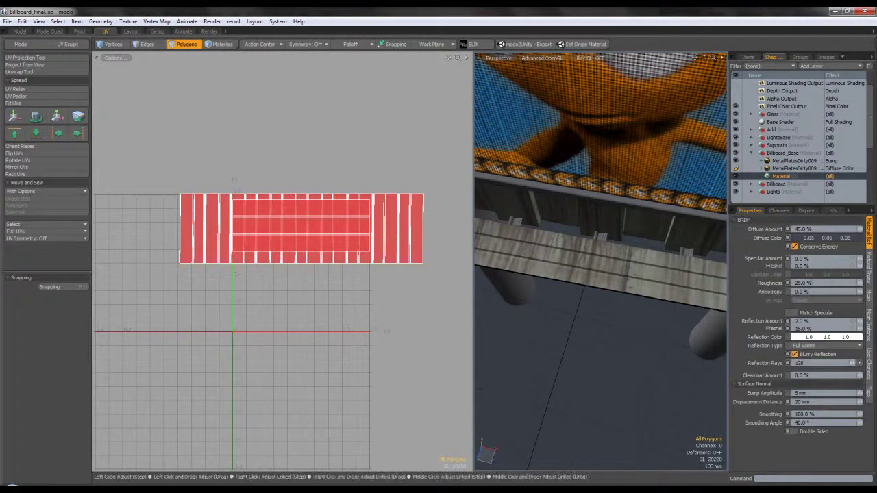
scroll(603, 274, down, 4)
alt+drag(617, 270, 676, 285)
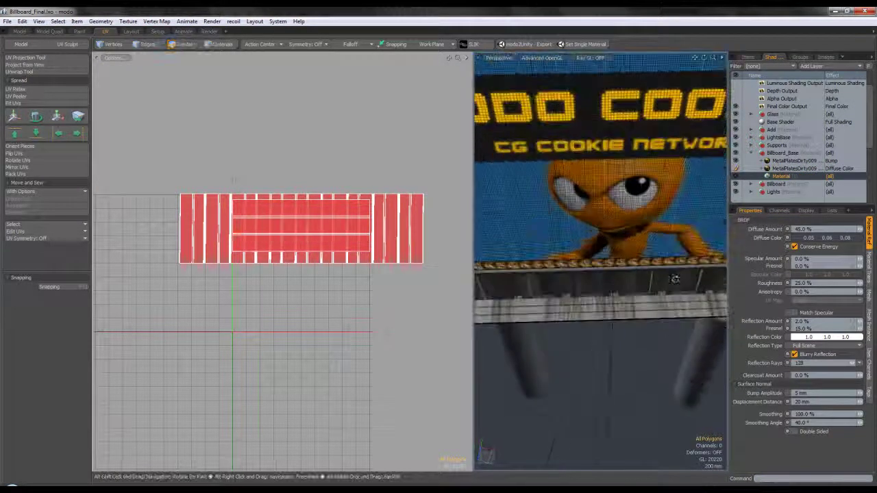
scroll(676, 285, down, 4)
scroll(657, 287, up, 1)
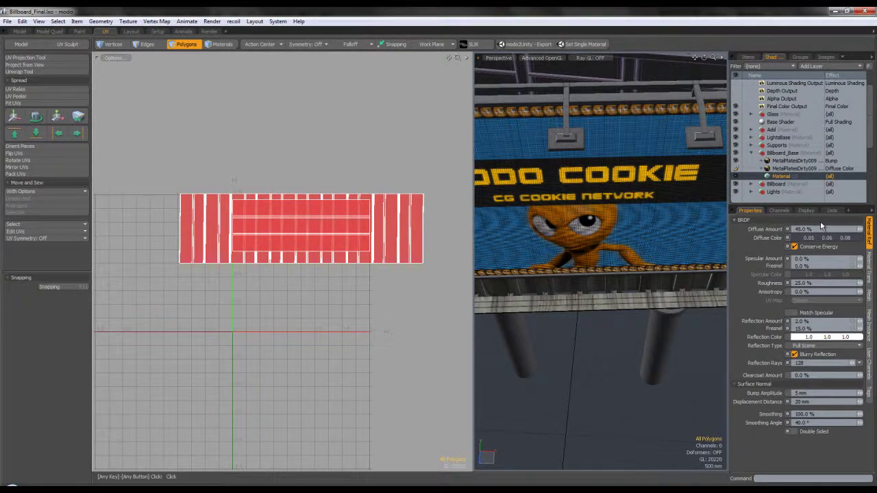
- Collapse Billboard_Base, expand the Billboard group and inspect its MetalBase0121_9_S bump and diffuse color layers
click(751, 153)
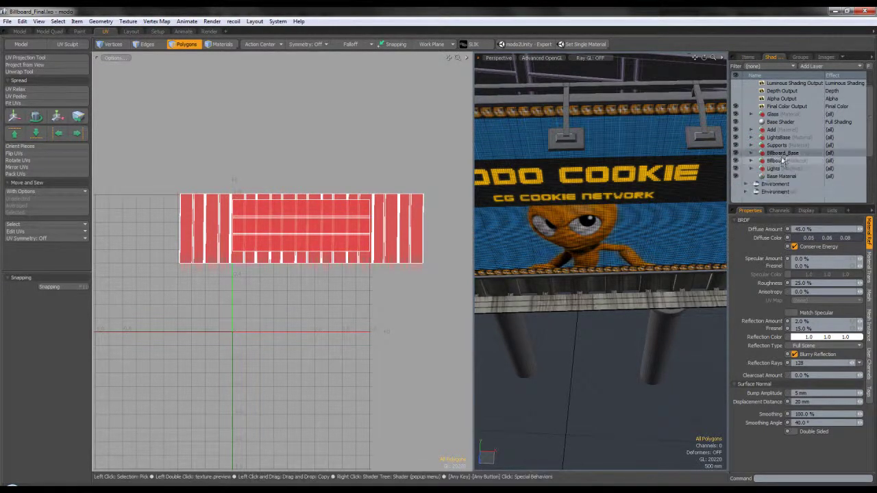
click(781, 161)
click(751, 161)
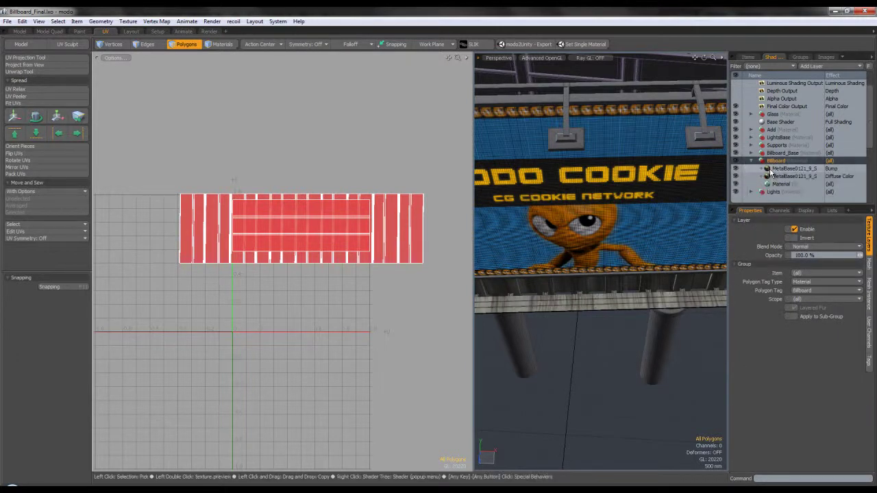
click(793, 168)
click(795, 177)
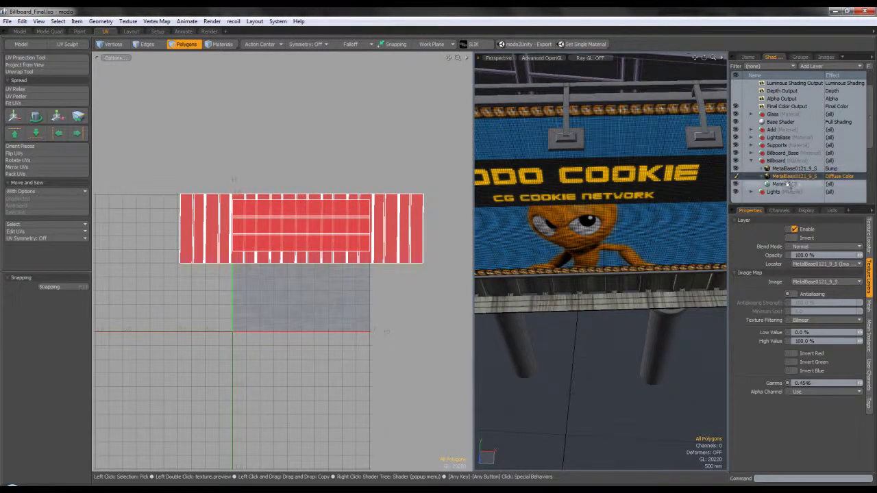
- Inspect the roughness, reflection and diffuse settings of the Billboard group's Material
click(781, 184)
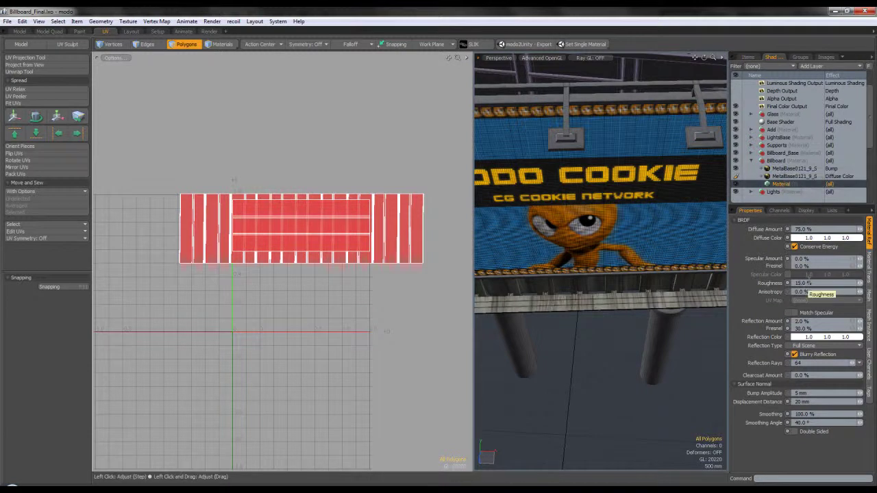
click(812, 322)
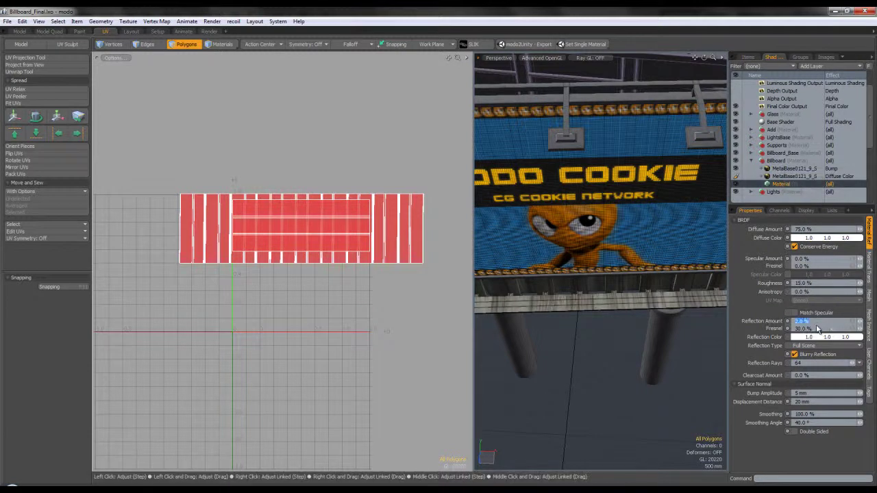
click(805, 229)
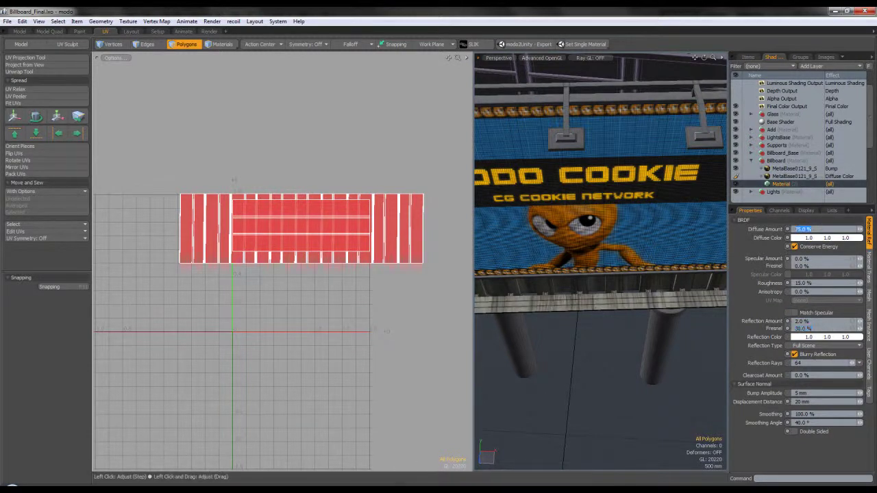
- Collapse the Billboard group and inspect the Lights material's reflectance, luminous intensity and luminous color before collapsing Lights
click(751, 160)
click(772, 168)
click(755, 169)
click(781, 176)
click(870, 233)
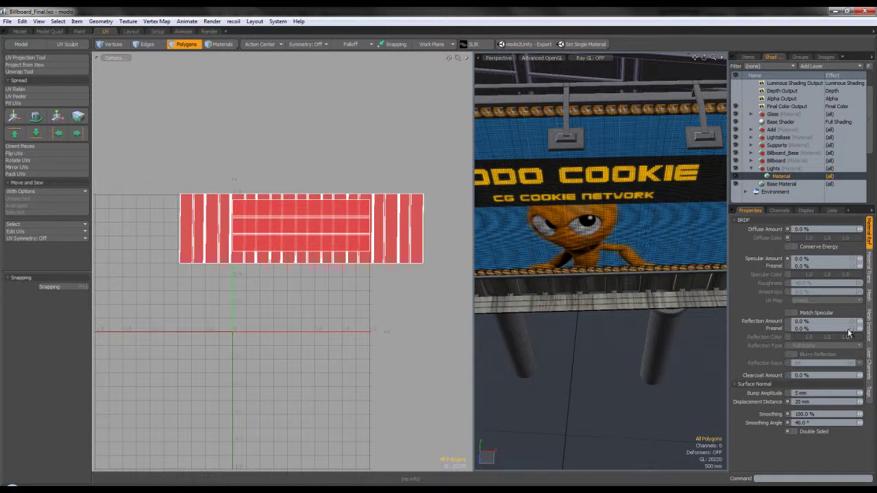
click(868, 278)
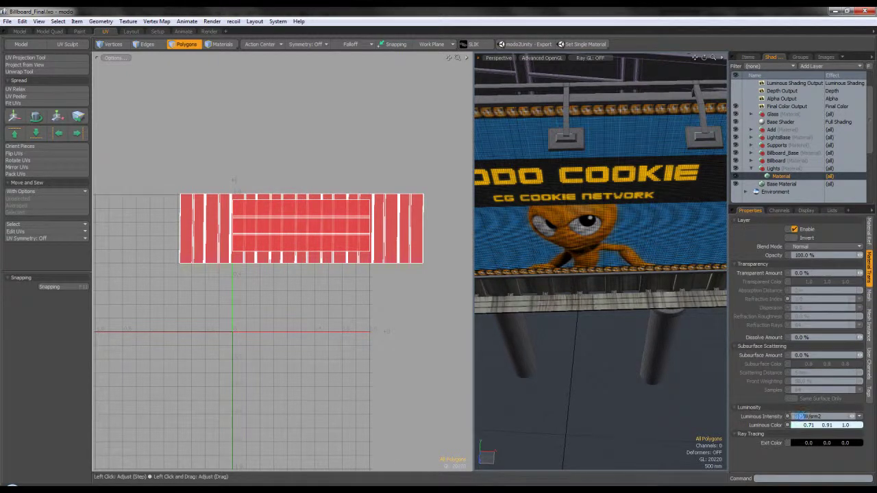
click(802, 425)
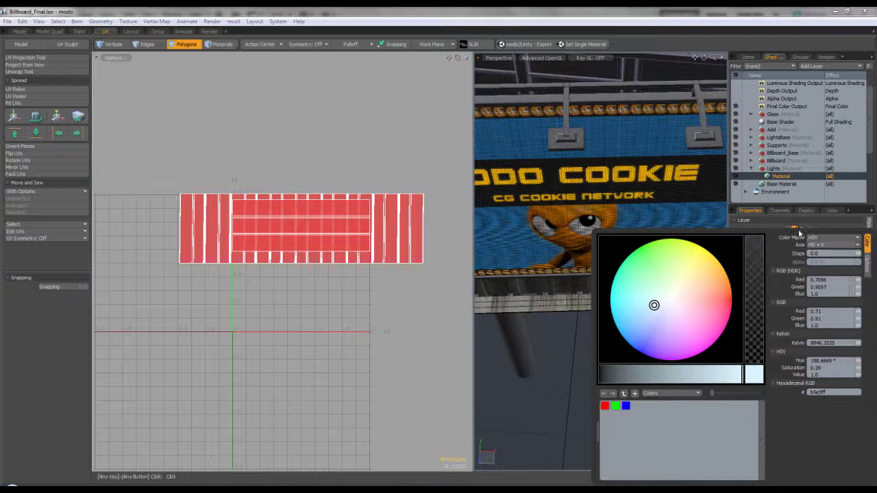
click(755, 211)
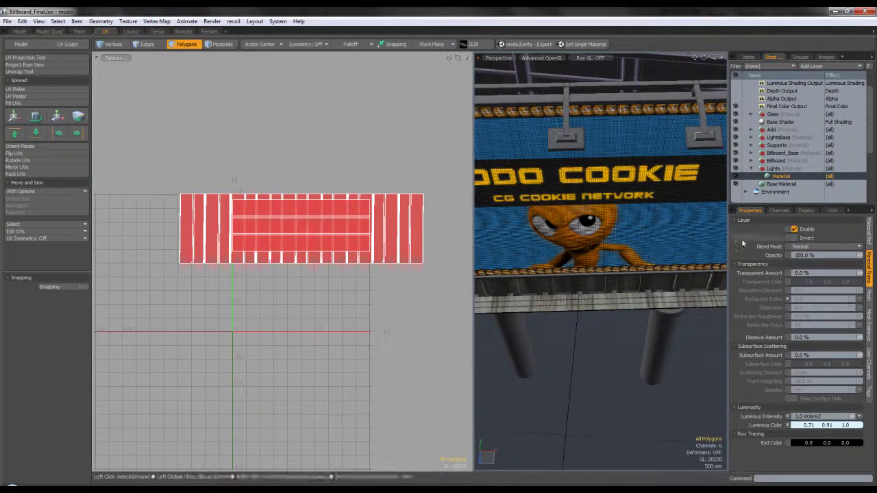
click(752, 167)
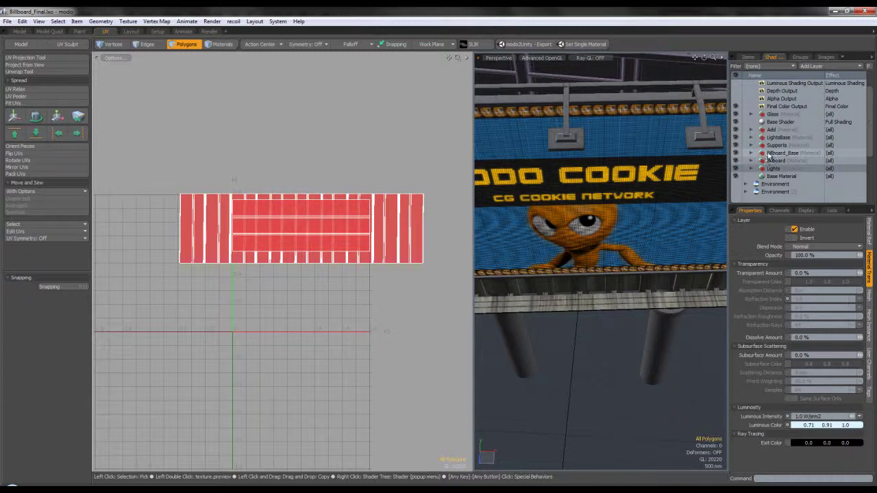
- Switch to the Render layout and show the Illumination (Total) Output in the render preview
scroll(627, 220, down, 6)
drag(479, 128, 329, 127)
click(209, 31)
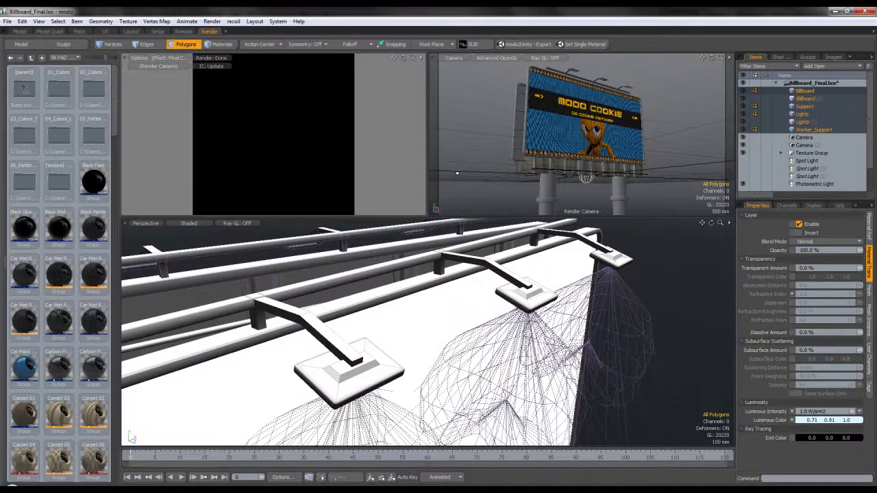
click(778, 57)
click(798, 122)
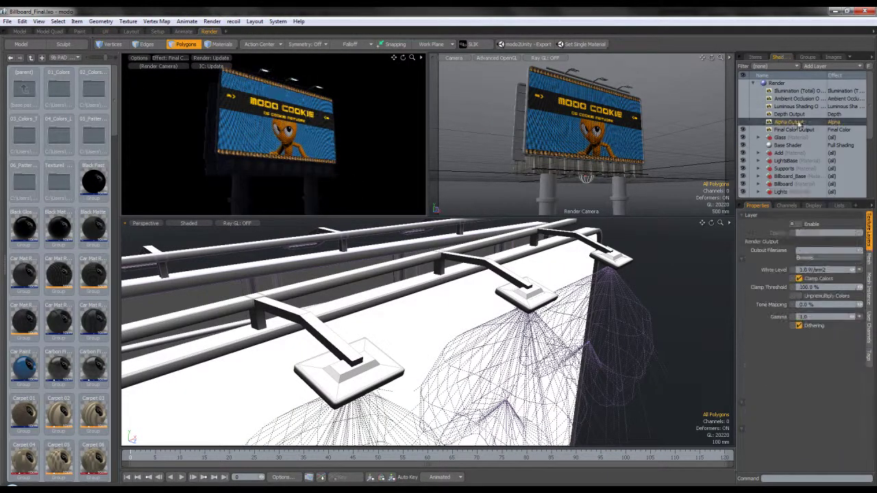
click(788, 91)
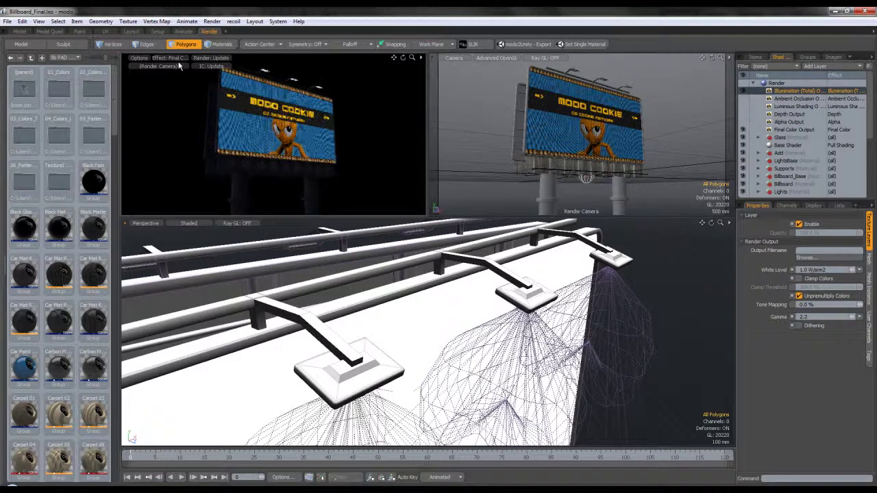
click(169, 57)
click(173, 98)
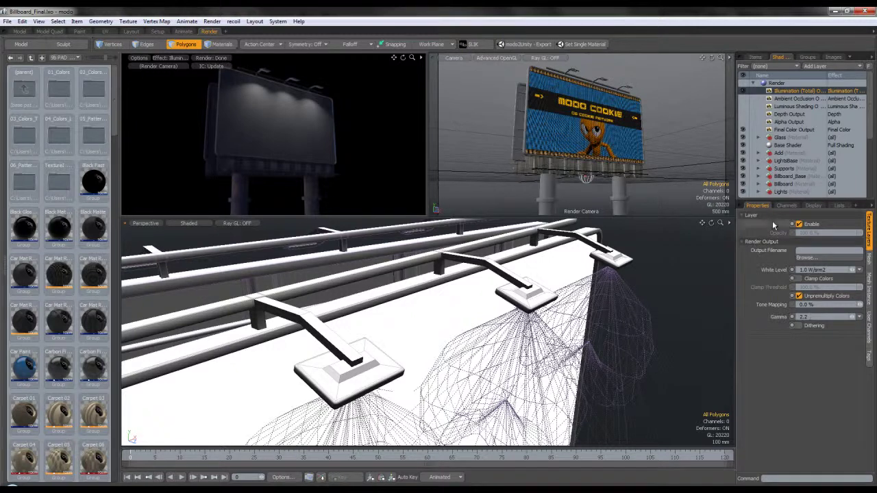
- Look over the Alpha Output's settings and preview the Depth Output with a maximum depth of 28 m
click(760, 122)
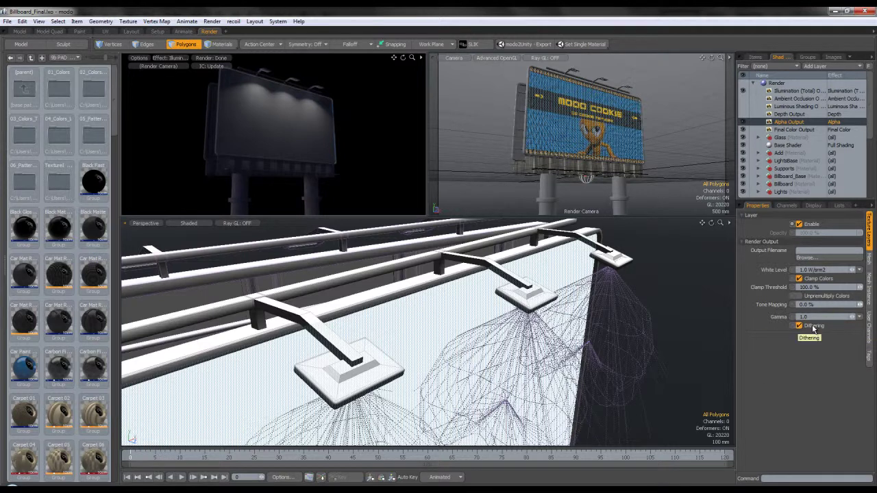
click(754, 114)
click(168, 60)
click(164, 96)
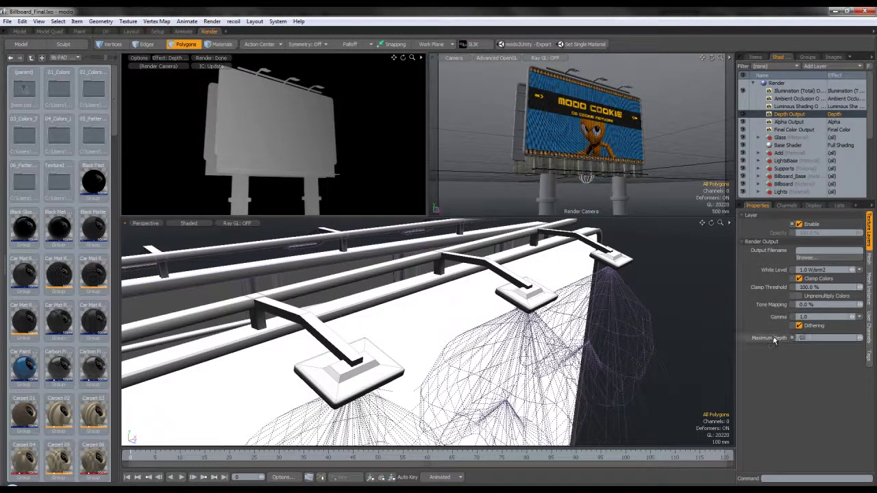
text(25)
key(Return)
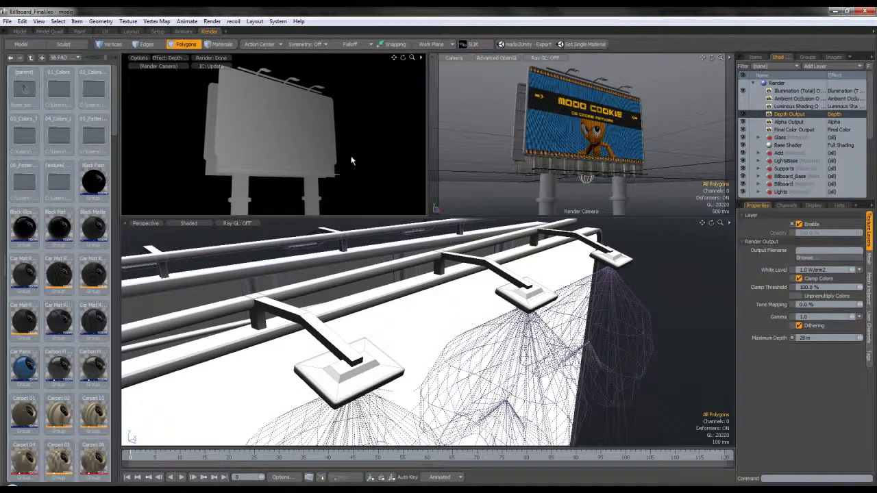
- Show the Luminous Shading Output in the render preview and delete that output from the shader tree
click(781, 107)
drag(747, 110, 746, 110)
click(172, 59)
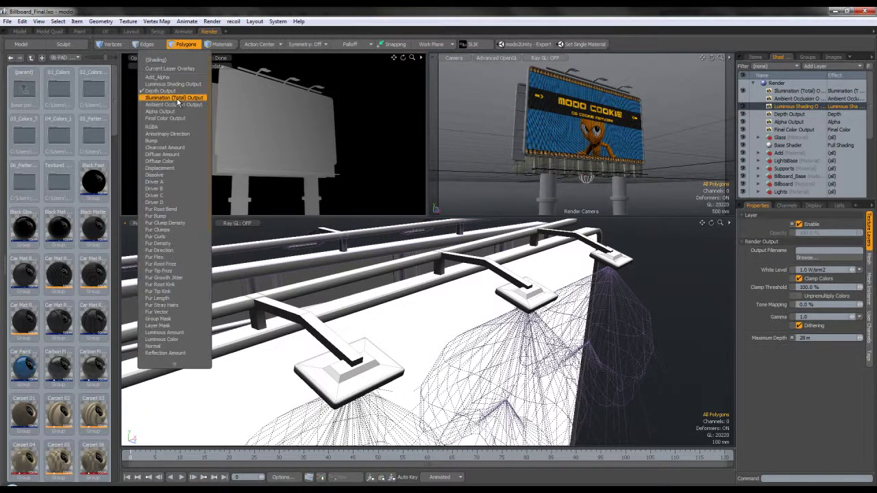
click(167, 118)
click(172, 58)
click(171, 83)
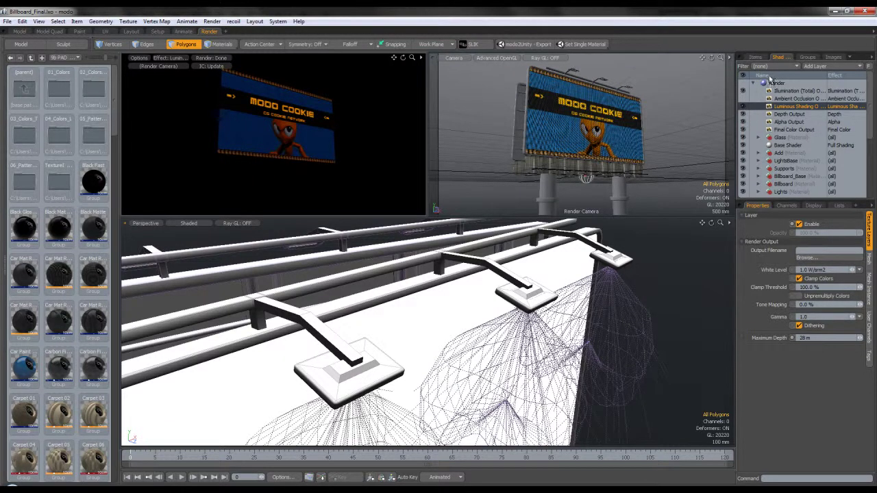
key(Delete)
- Preview the Ambient Occlusion Output and inspect its occlusion rays and range settings
click(747, 99)
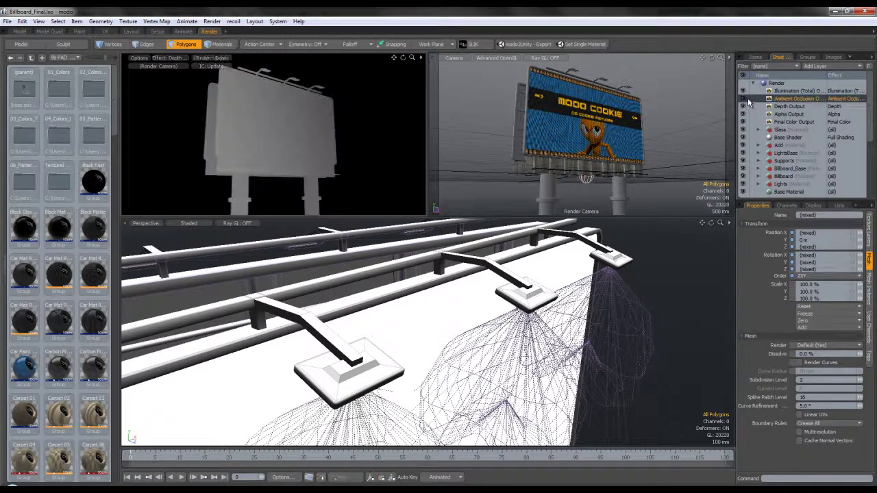
click(173, 60)
click(171, 103)
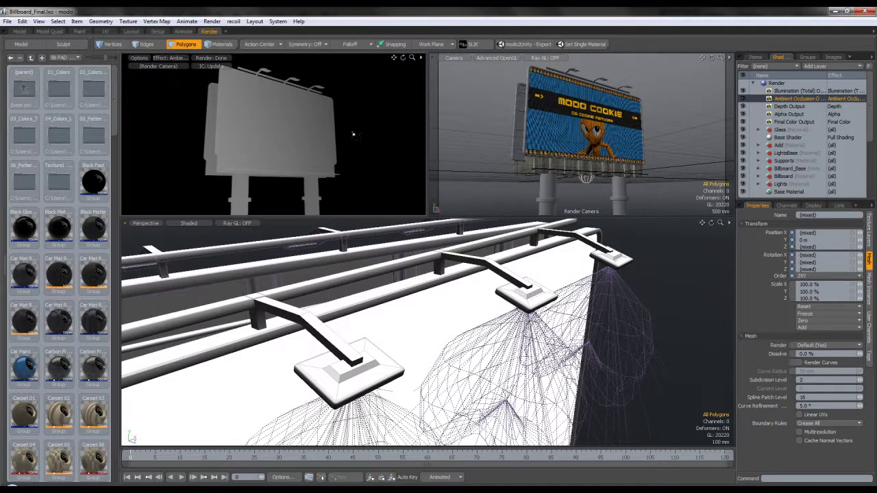
click(871, 237)
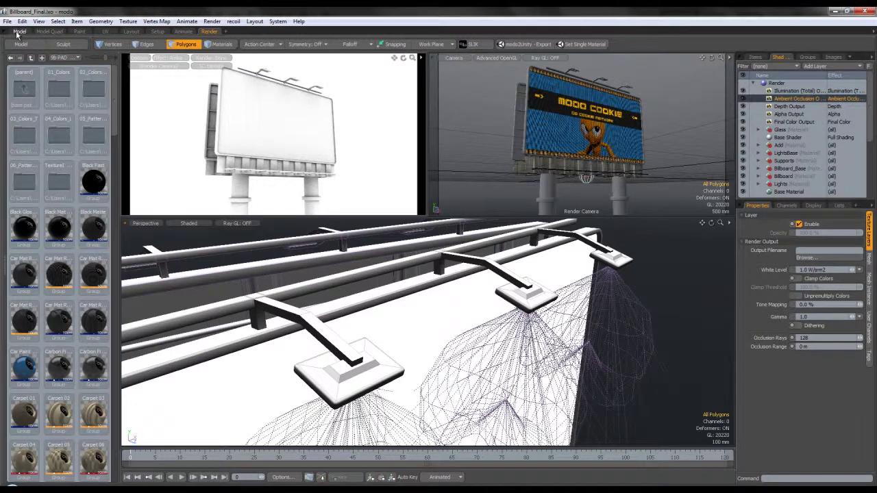
- Select the first Environment in the shader tree and return the render preview to the Final Color Output
scroll(629, 284, down, 3)
alt+drag(630, 283, 603, 223)
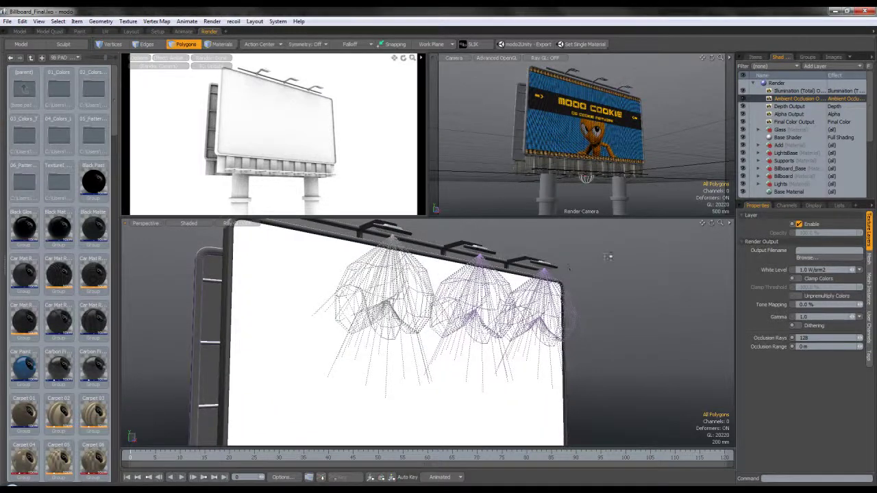
scroll(800, 167, down, 5)
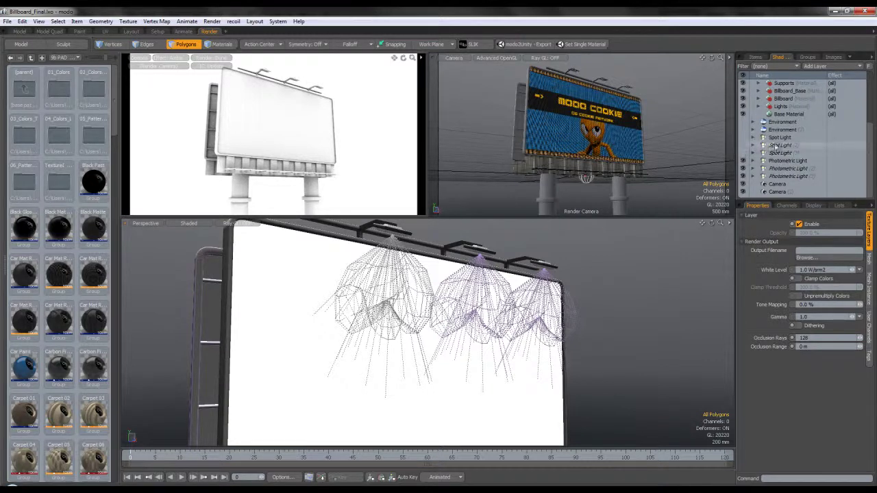
click(785, 129)
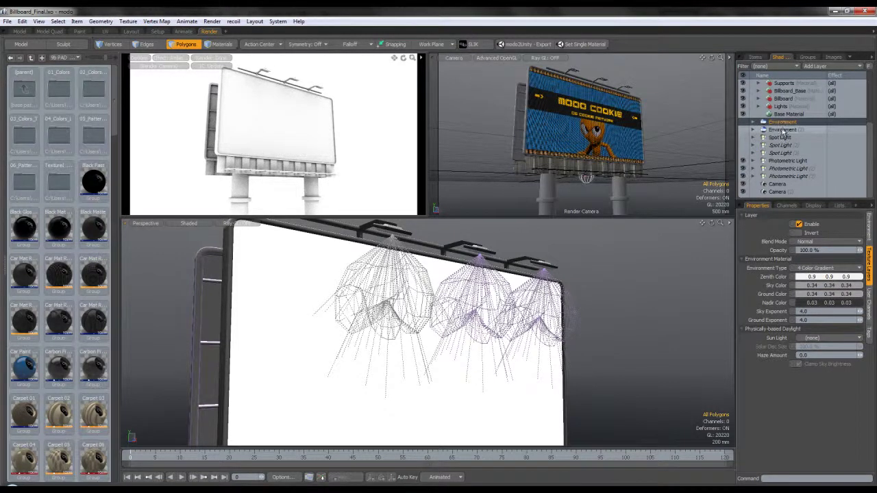
click(174, 60)
click(166, 108)
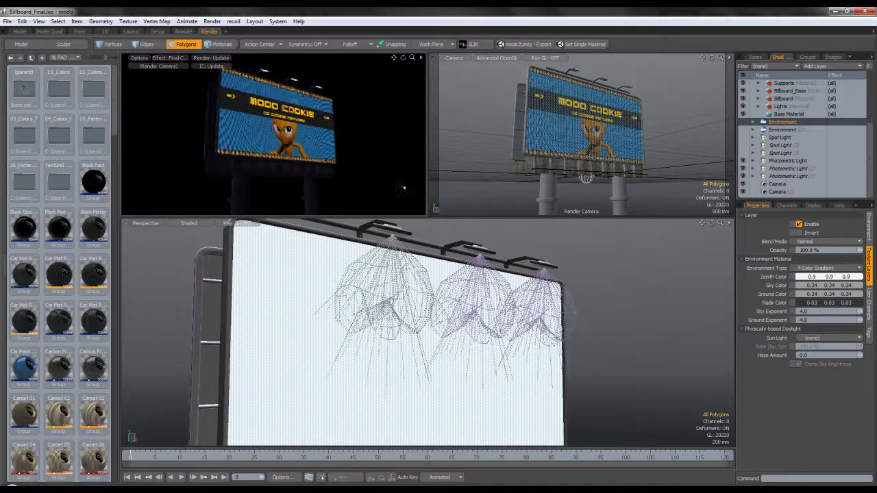
- Expand the first Environment and inspect its Openfootage image layer's image choice, gamma and texture locator rotation
click(754, 122)
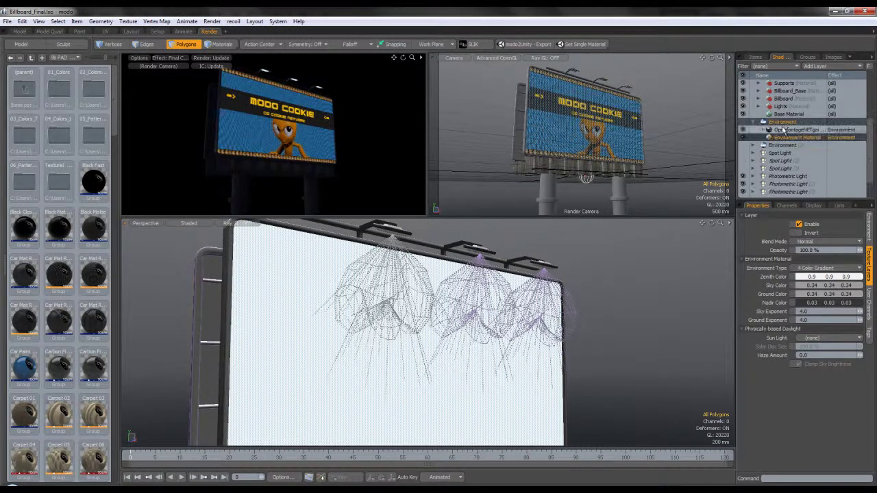
click(771, 129)
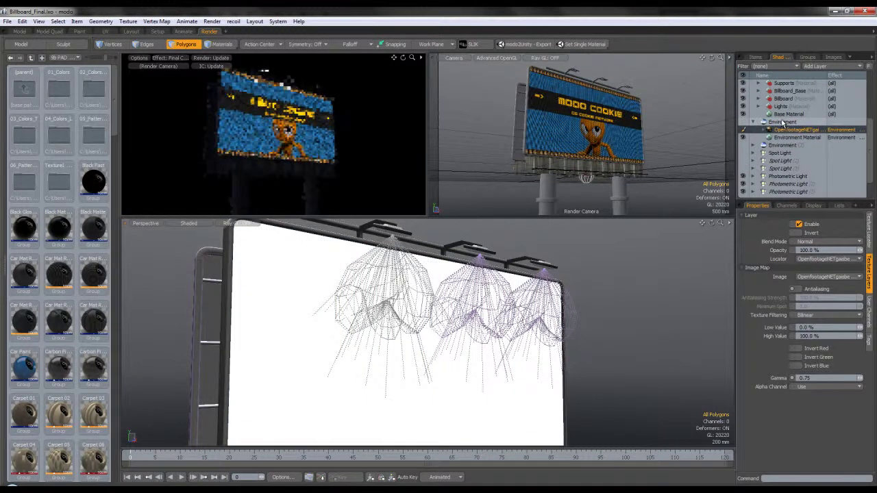
click(781, 122)
click(783, 130)
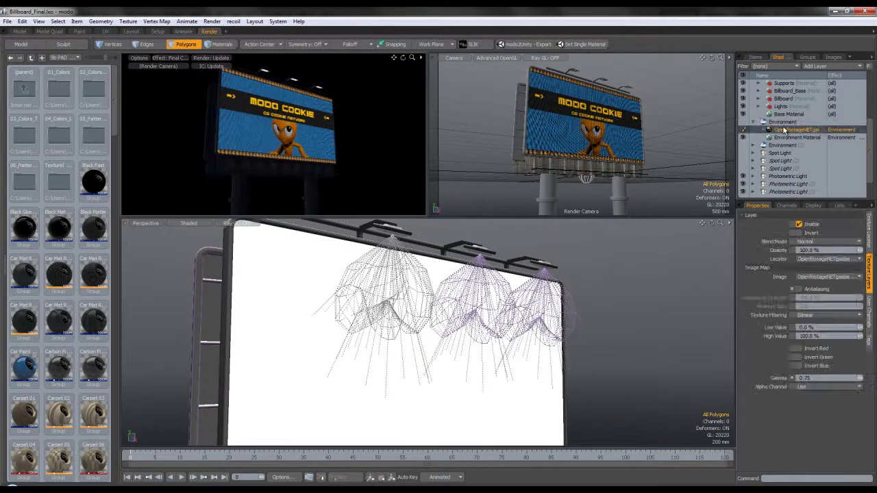
click(850, 277)
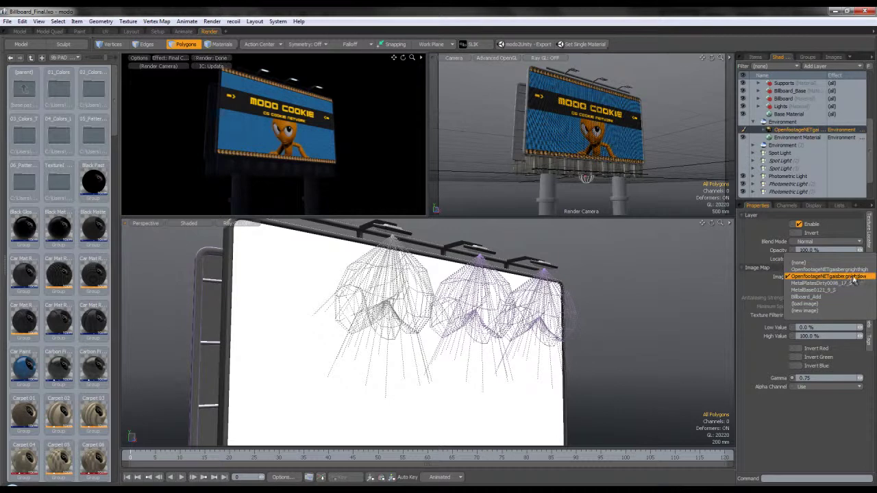
click(850, 277)
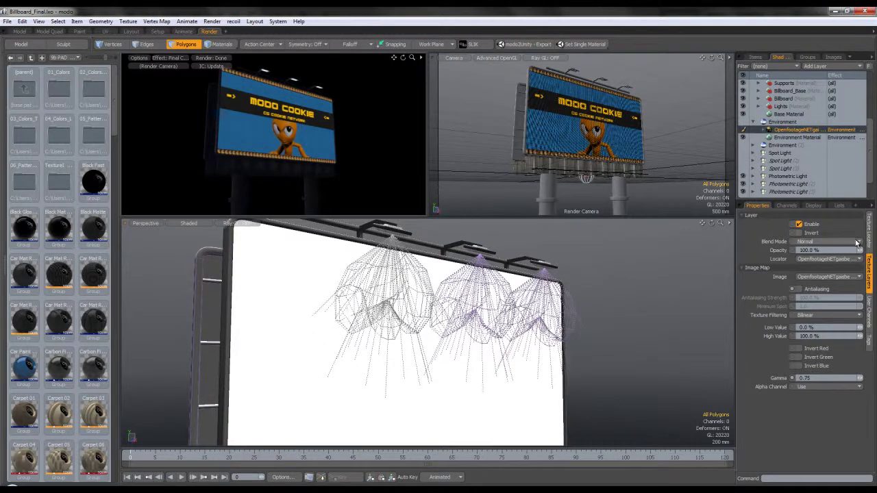
click(871, 236)
click(871, 270)
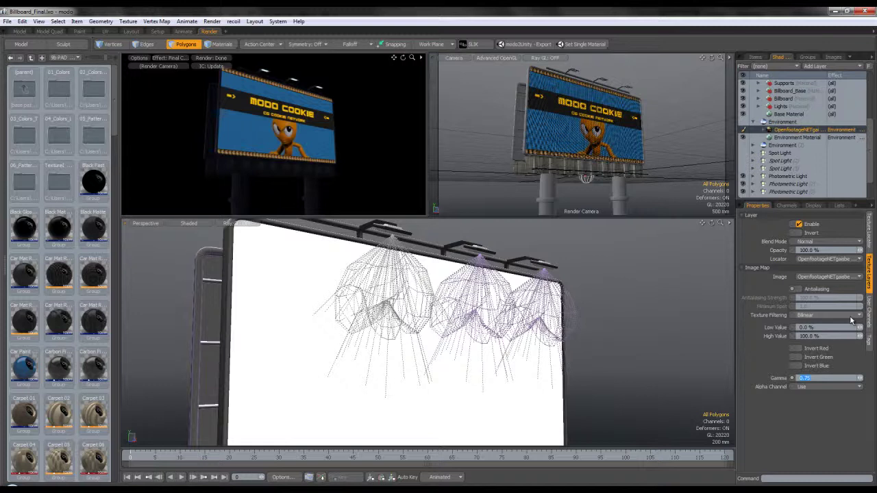
click(868, 233)
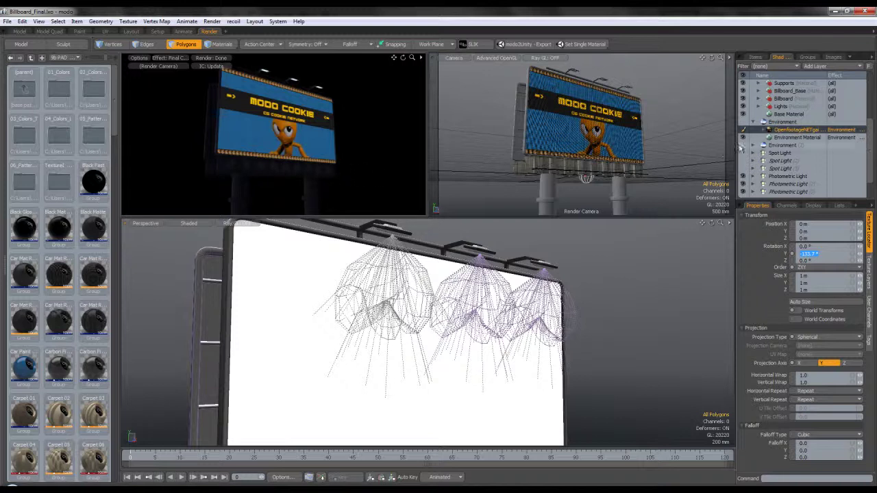
- Expand the second Environment and inspect its Openfootage image, texture locator rotation and ray visibility settings
click(753, 122)
click(775, 130)
click(756, 130)
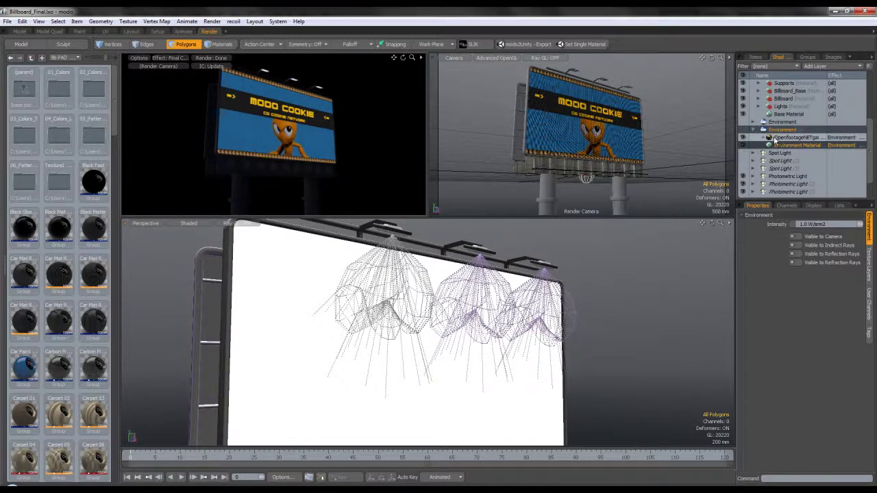
click(777, 139)
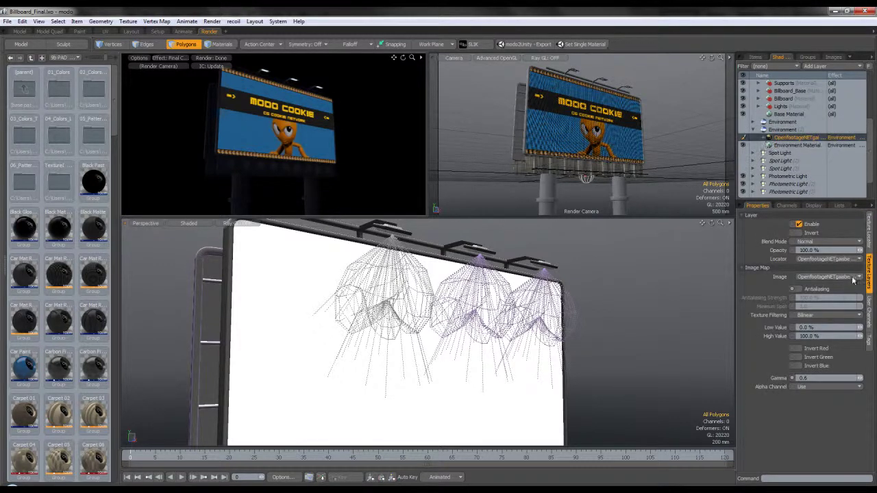
click(848, 277)
click(849, 283)
click(868, 231)
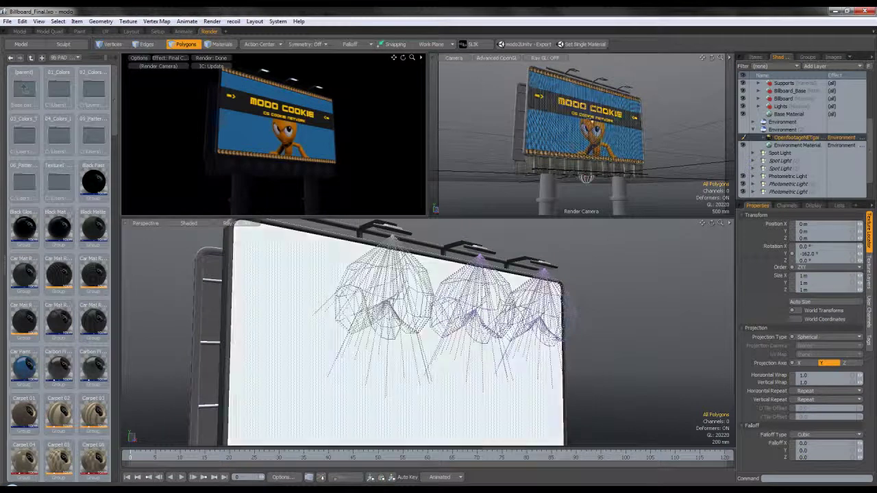
click(782, 129)
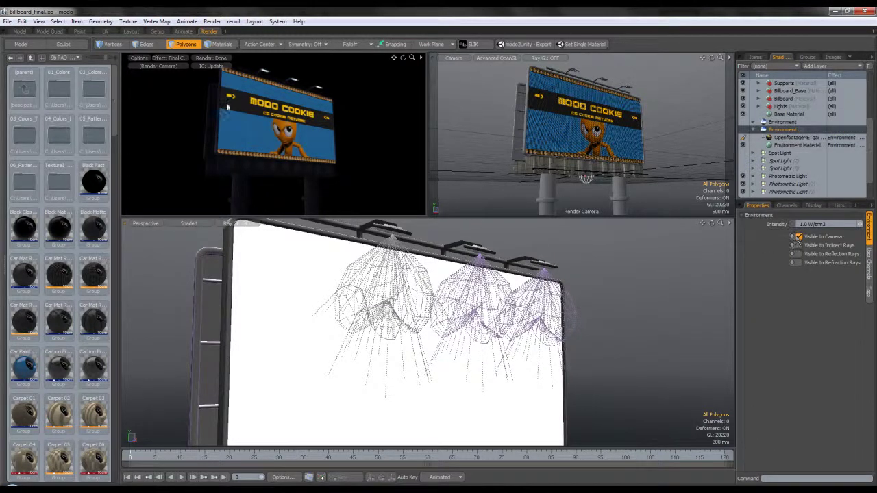
- Hide the Billboard, Support, Lights and Worker_Support meshes and their instances to leave only the environment backdrop in the preview
click(175, 59)
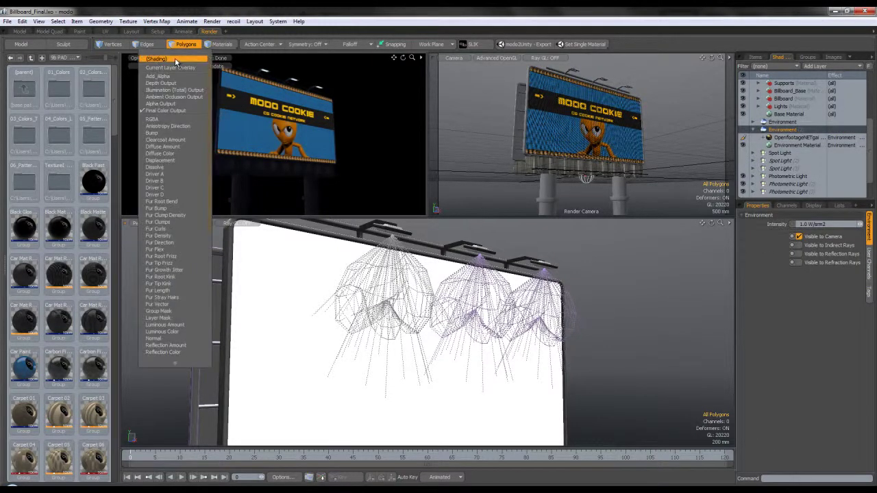
click(755, 56)
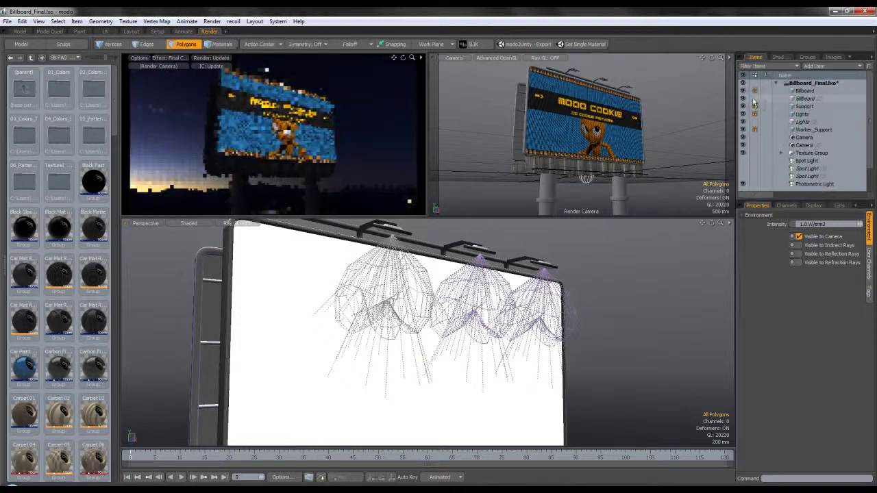
click(743, 98)
click(743, 106)
click(743, 121)
click(743, 114)
click(743, 129)
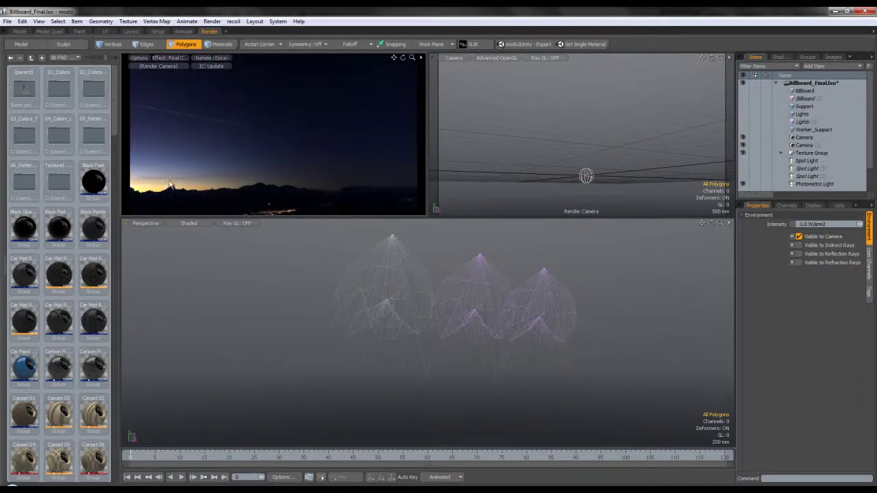
- Compare the intensity and camera, indirect, reflection and refraction ray visibility settings of the two Environments in the shader tree
click(779, 57)
scroll(797, 140, down, 2)
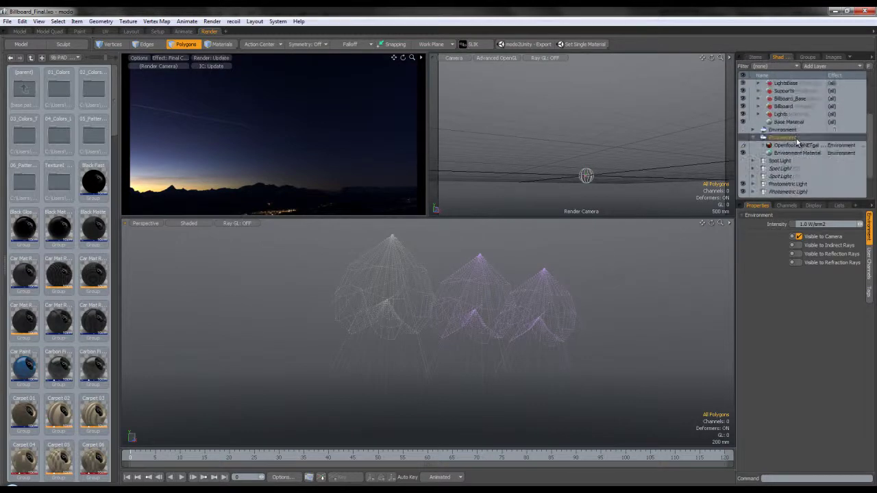
click(785, 146)
click(787, 139)
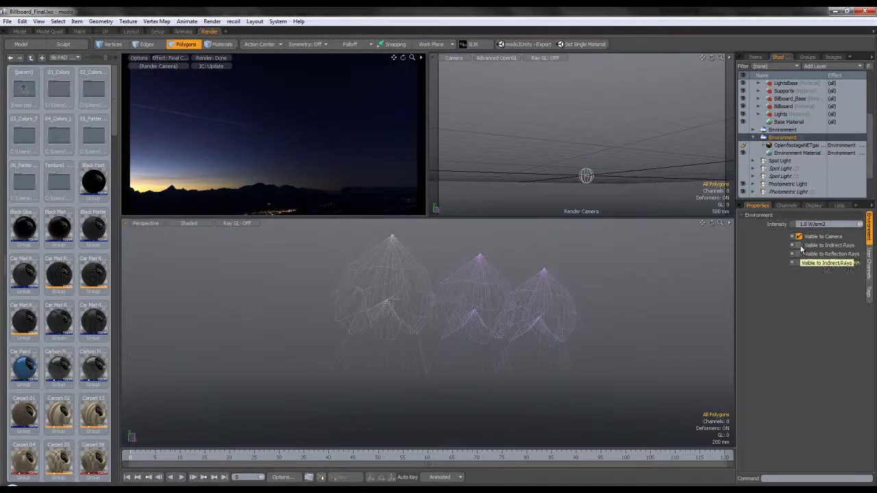
click(772, 130)
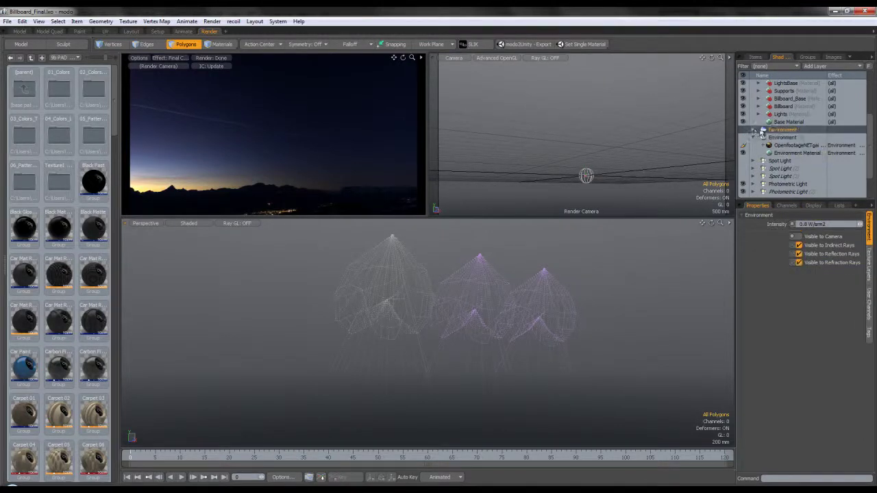
click(754, 130)
click(754, 130)
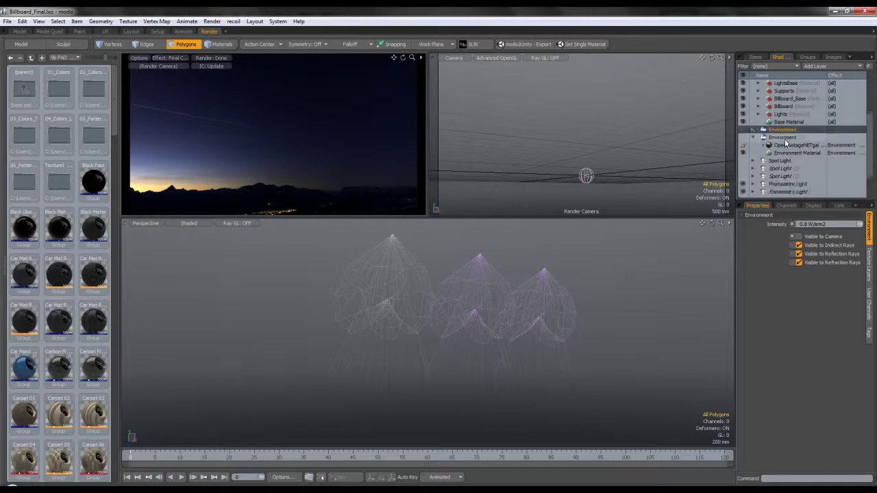
drag(786, 143, 788, 144)
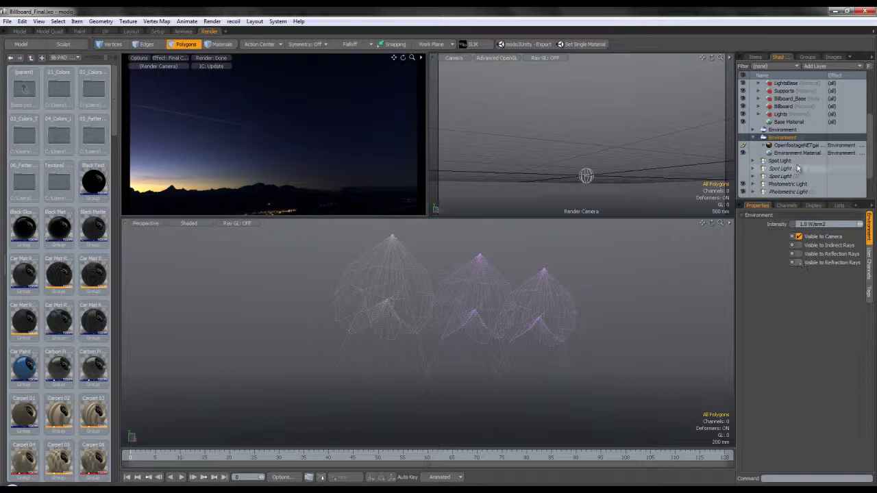
click(793, 130)
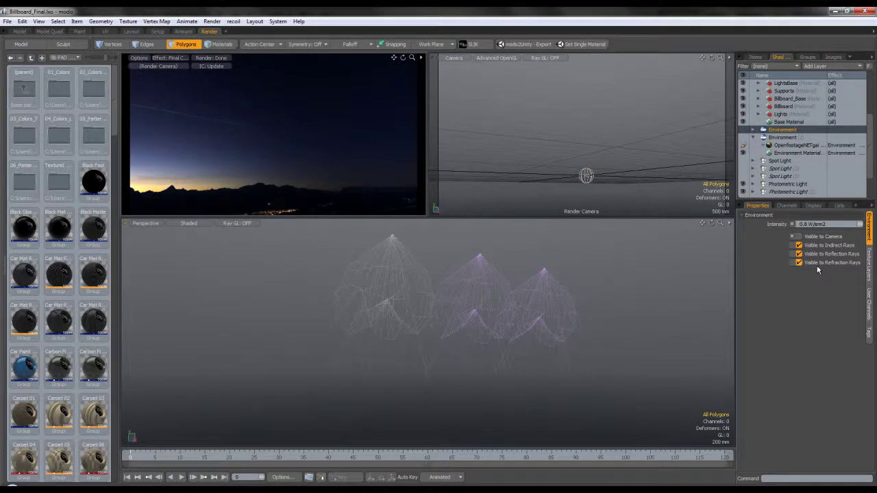
- Toggle the first Environment's visibility to indirect, reflection and refraction rays off and back on
click(798, 262)
click(799, 244)
click(799, 254)
click(798, 245)
click(799, 254)
click(799, 262)
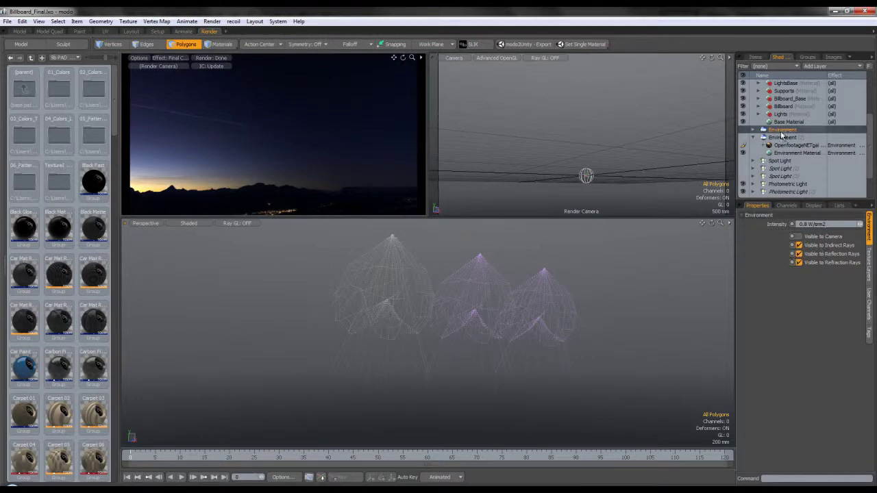
- Inspect the first Environment's intensity and the gamma of the second Environment's Openfootage image, leaving the second Environment collapsed
click(809, 226)
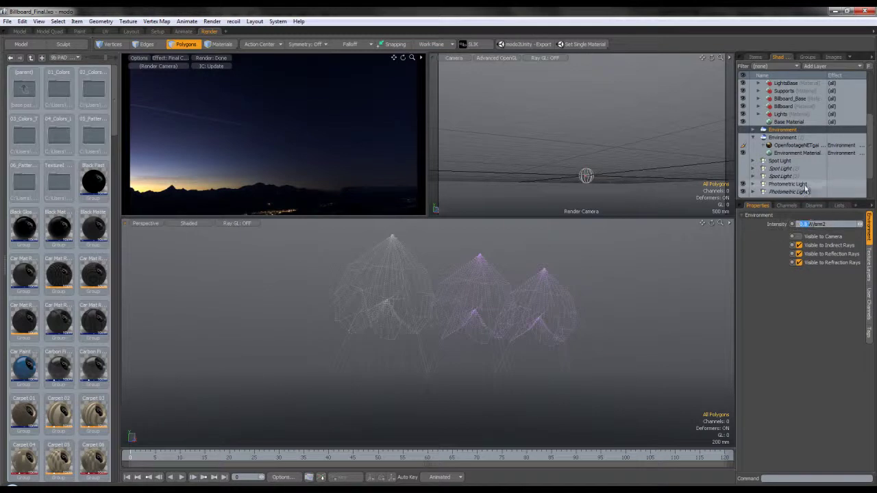
click(778, 146)
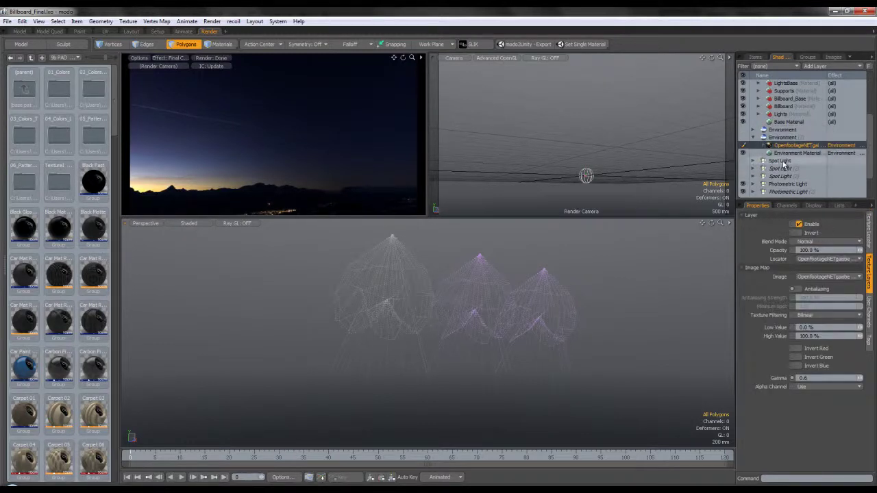
drag(809, 378, 773, 380)
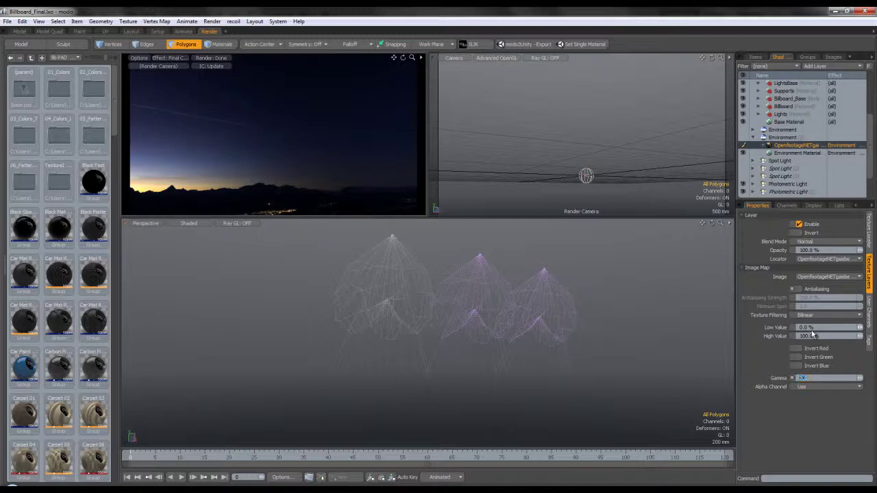
click(820, 378)
key(Return)
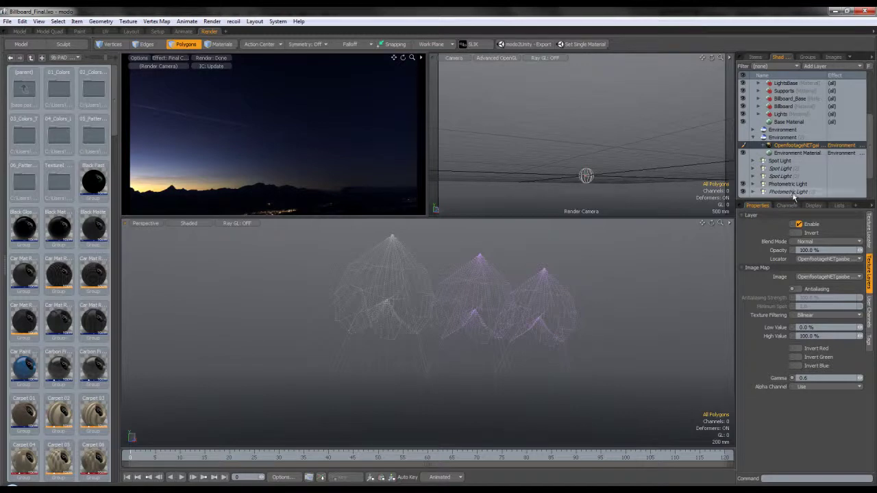
click(754, 137)
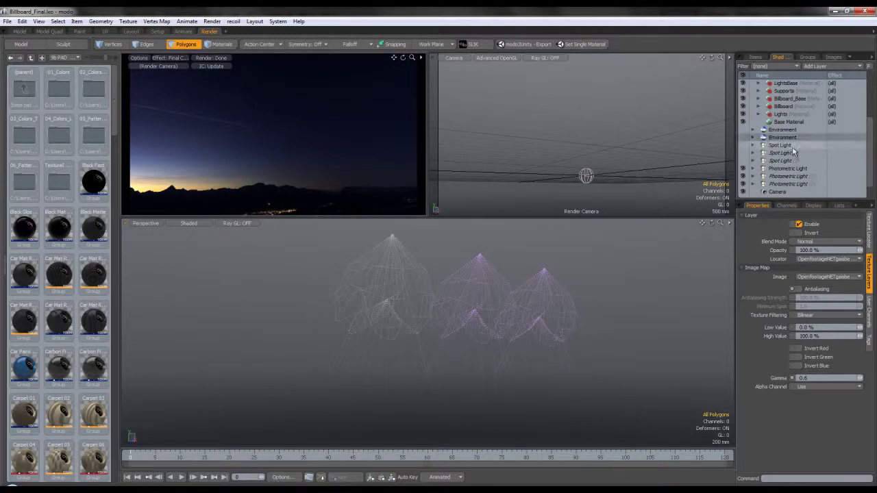
- Show the Billboard, Support, Lights and Worker_Support meshes and their instances again
click(755, 57)
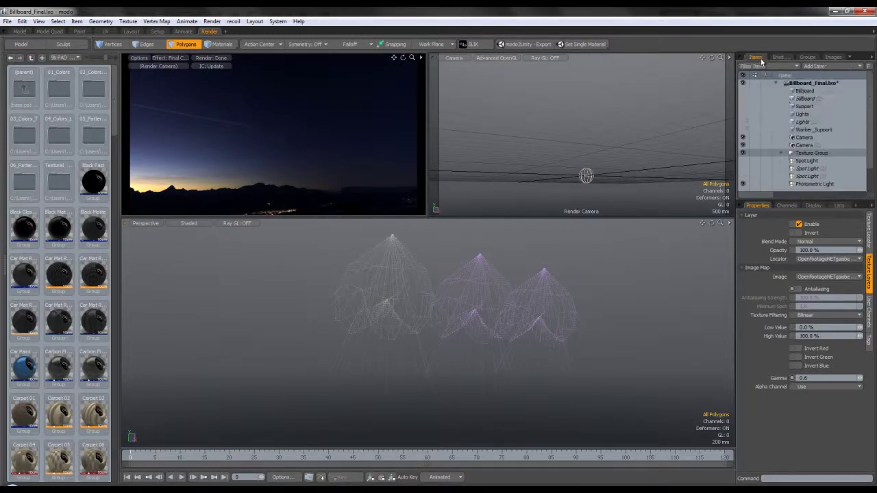
click(744, 92)
drag(744, 95, 745, 122)
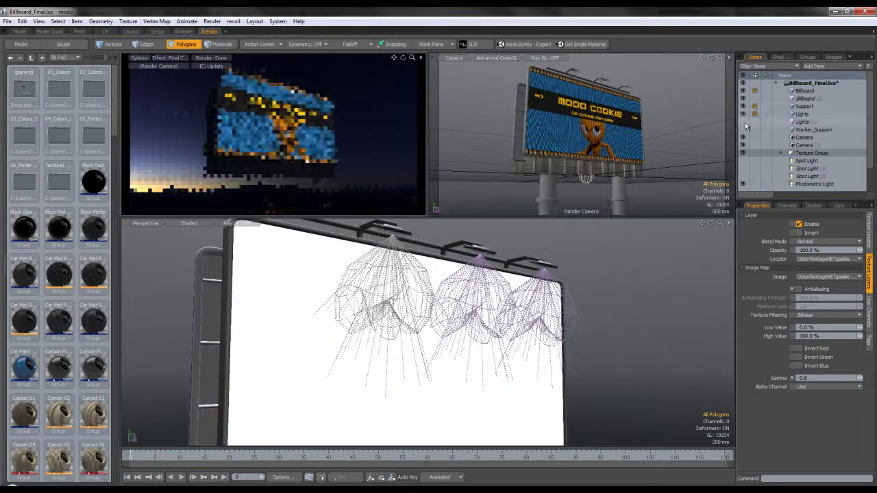
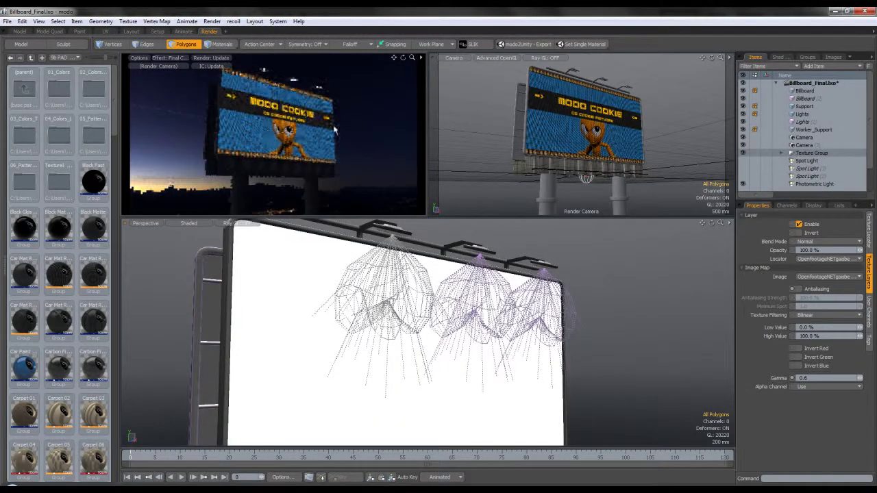
- Select the first Spot Light in the shader tree and turn on all three spot lights, viewing them close up at the billboard lamps
click(785, 58)
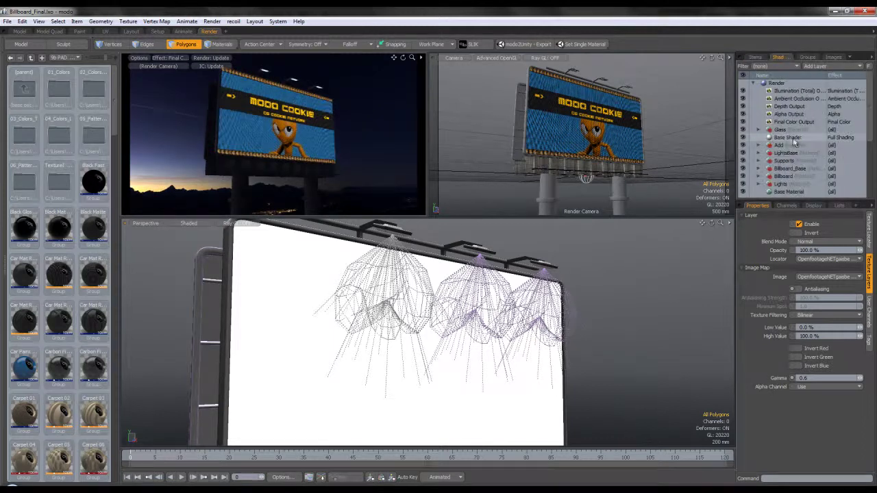
scroll(549, 319, down, 5)
alt+drag(528, 319, 367, 322)
scroll(481, 306, up, 5)
scroll(797, 148, down, 3)
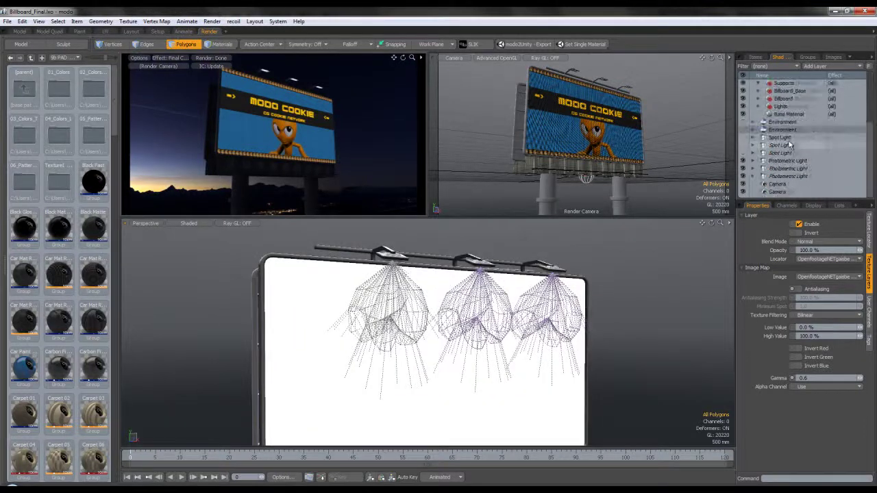
click(788, 138)
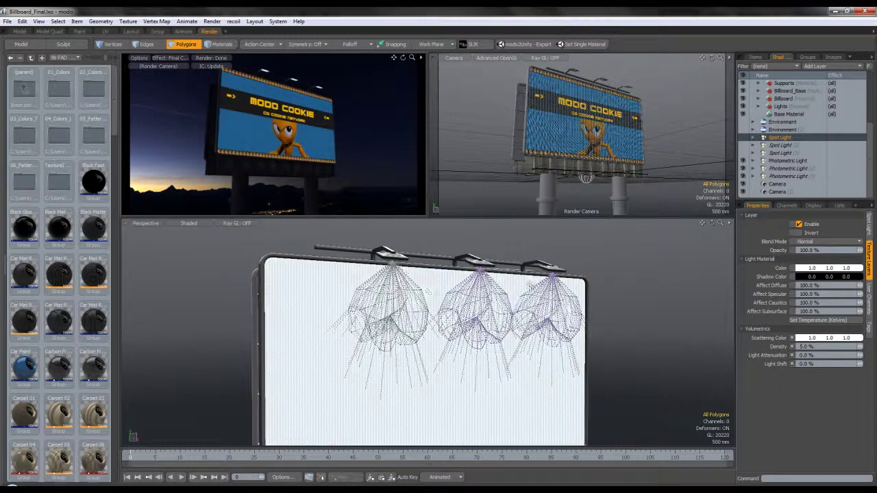
alt+drag(367, 280, 448, 280)
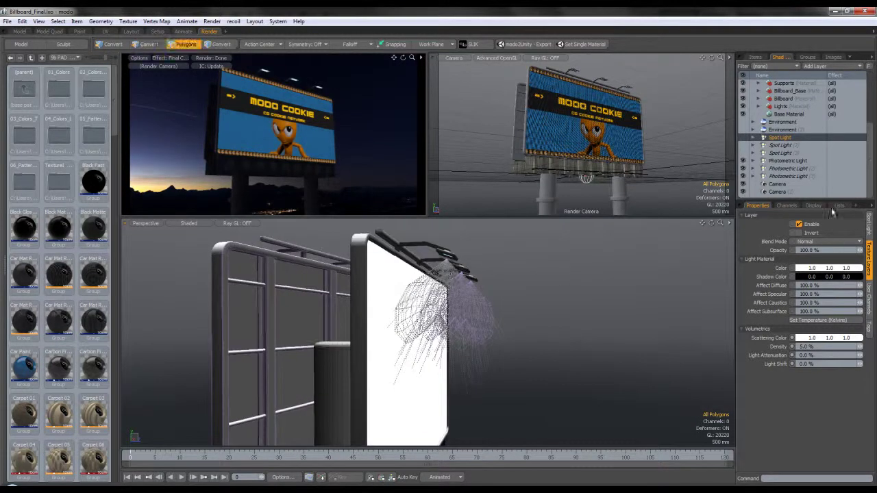
click(743, 137)
scroll(446, 258, up, 5)
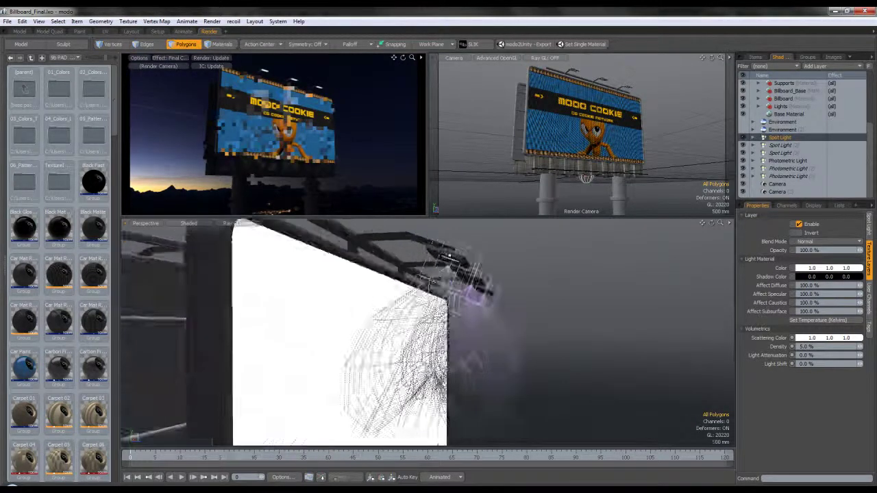
alt+drag(480, 264, 476, 299)
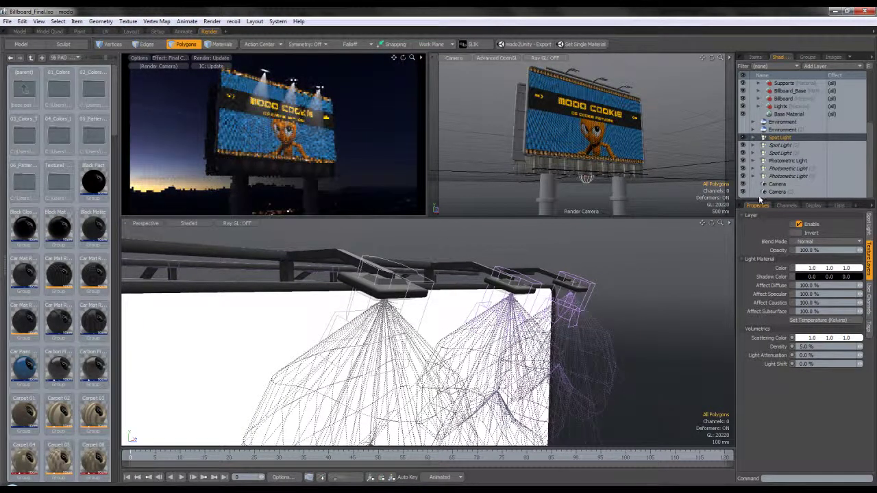
- Hide all billboard, support, lamp and worker support meshes to isolate the spot lights' volumetric beams
click(755, 57)
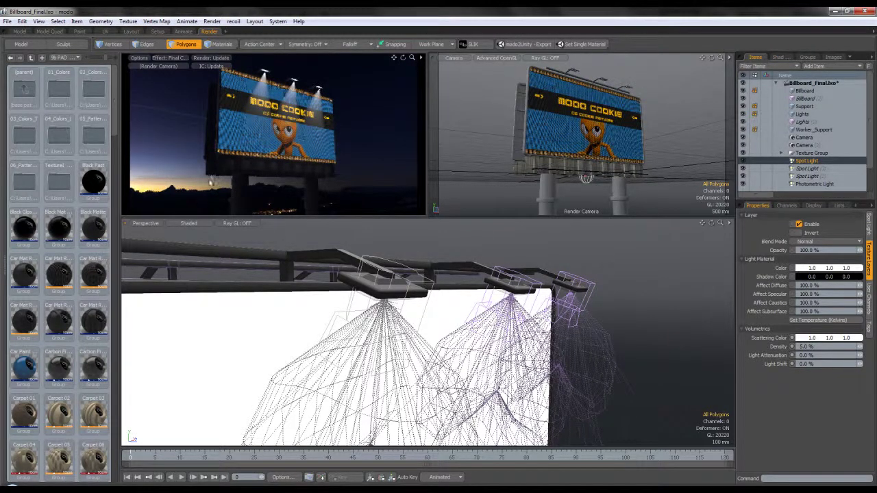
click(743, 90)
click(743, 106)
click(743, 114)
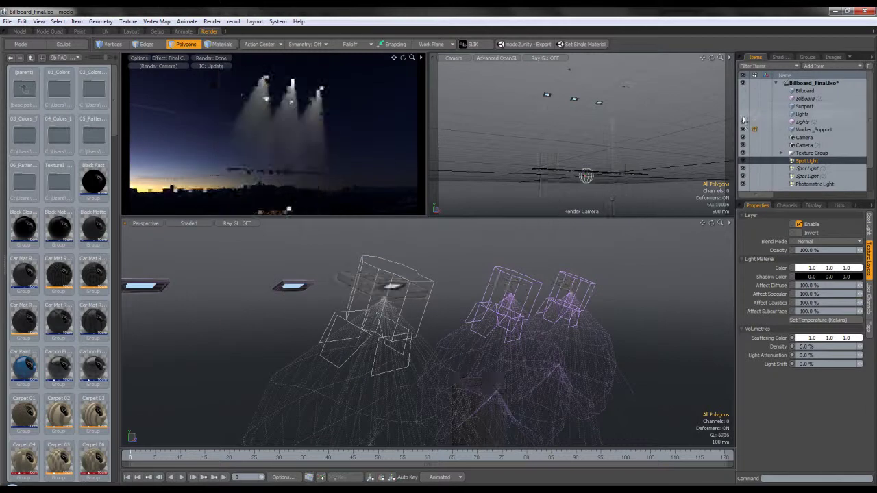
click(743, 121)
click(742, 130)
click(743, 137)
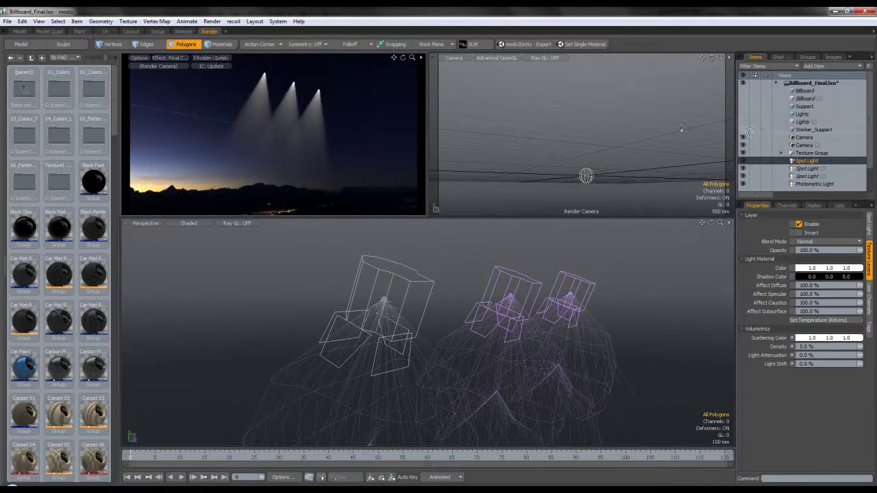
- Turn off Visible to Camera on the second Environment and select the first Spot Light to show its properties
click(791, 60)
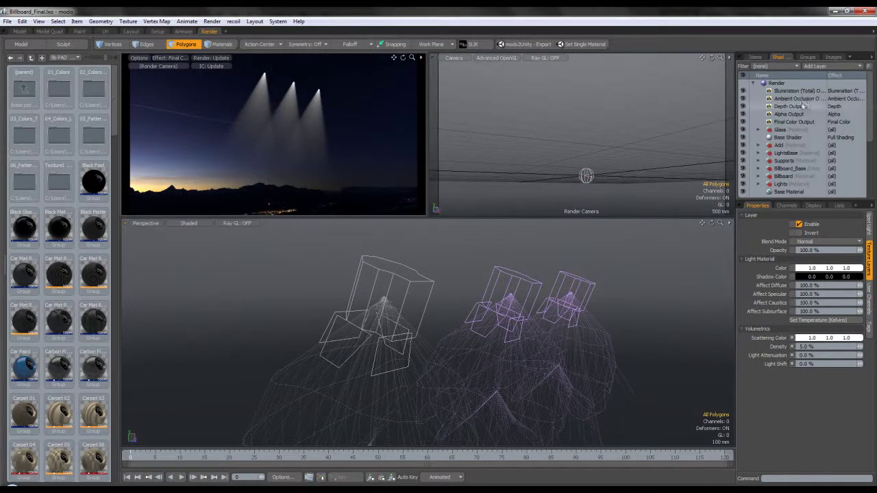
click(784, 136)
click(784, 130)
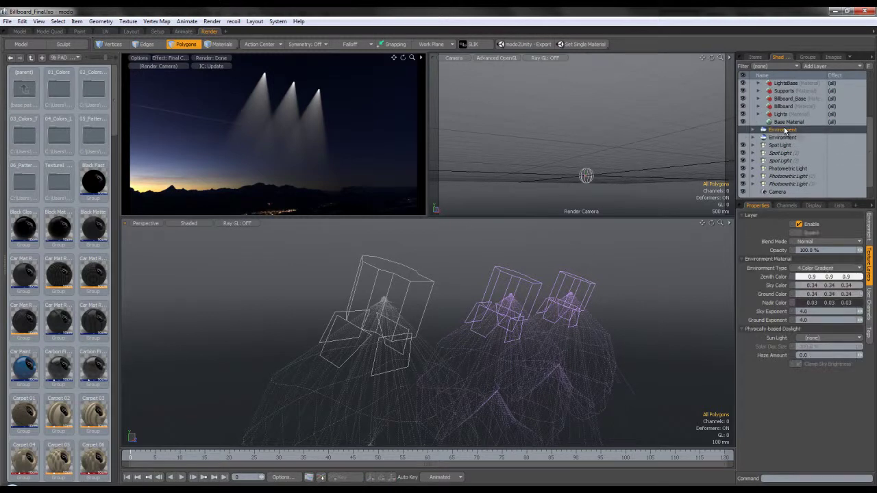
click(783, 137)
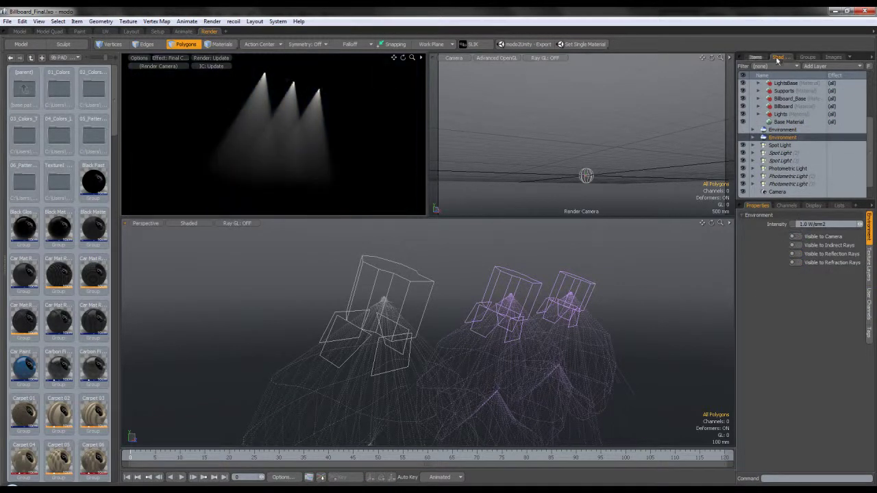
click(780, 146)
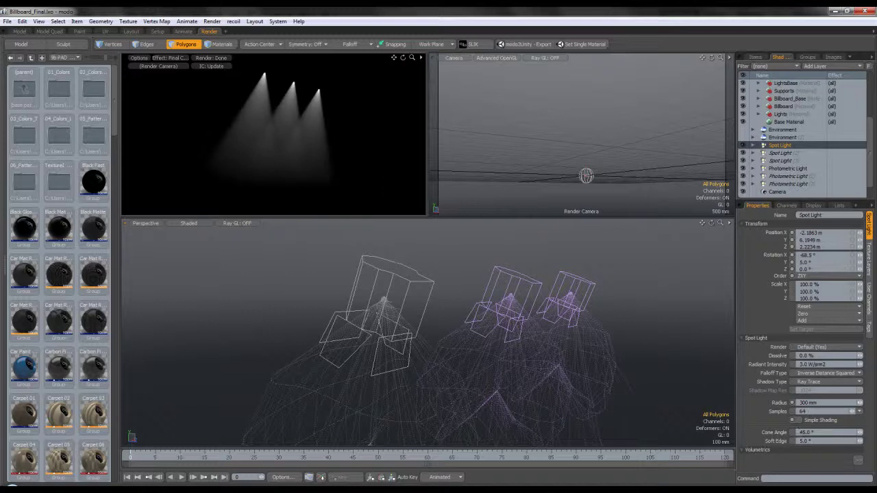
- Try a cone angle of 80° on the first Spot Light and return it to 45°
text(80)
key(Return)
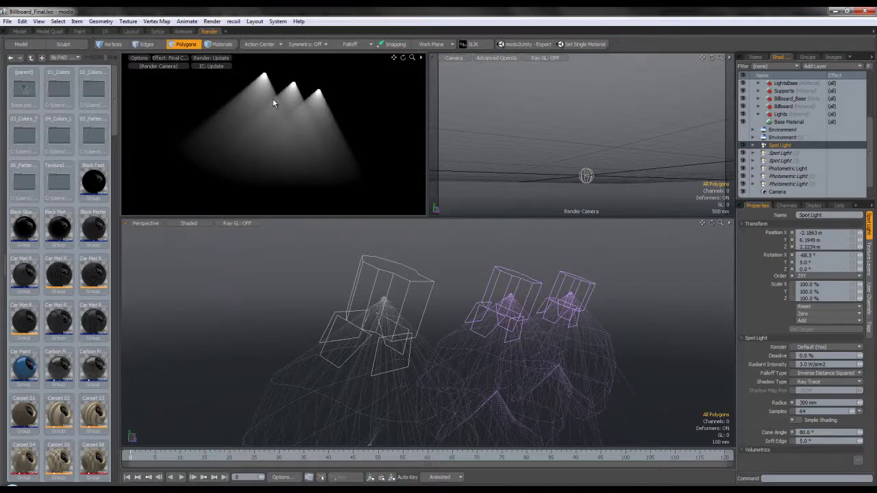
text(45)
key(Return)
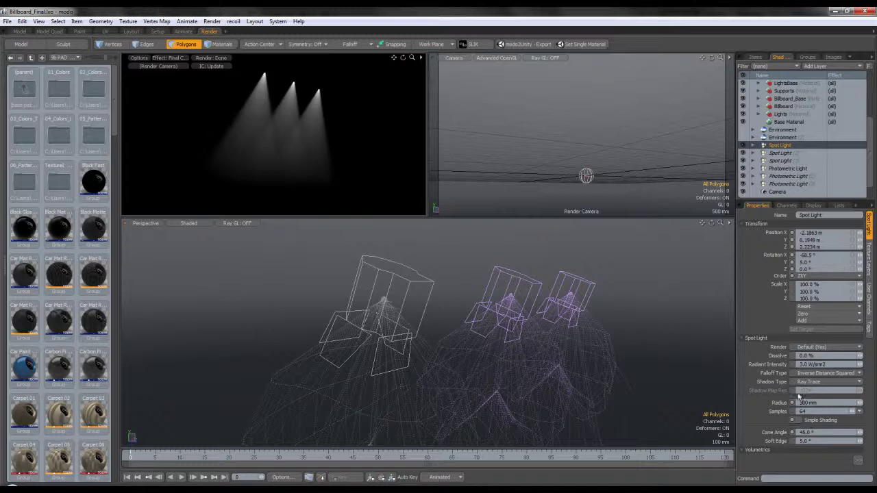
- Set the first Spot Light's cone angle to 60°
drag(819, 434, 781, 432)
text(60)
key(Return)
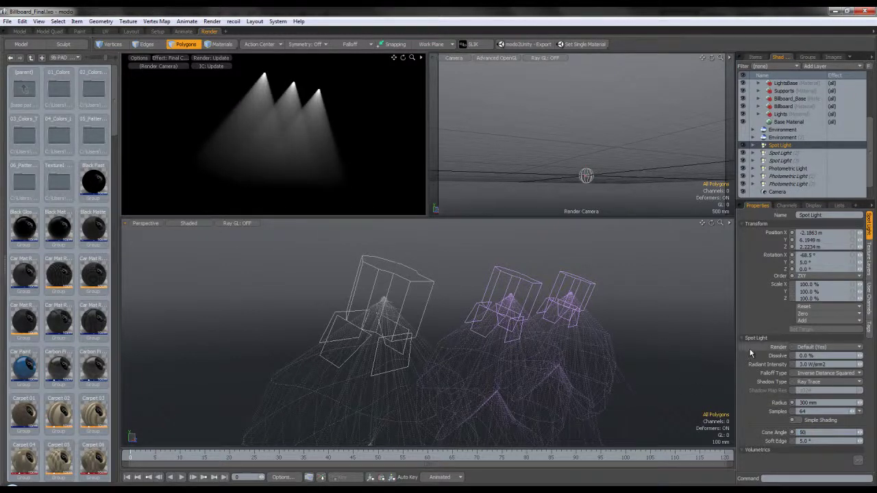
text(60)
key(Return)
- Try a soft edge of 8° on the first Spot Light and return it to 5°
click(758, 444)
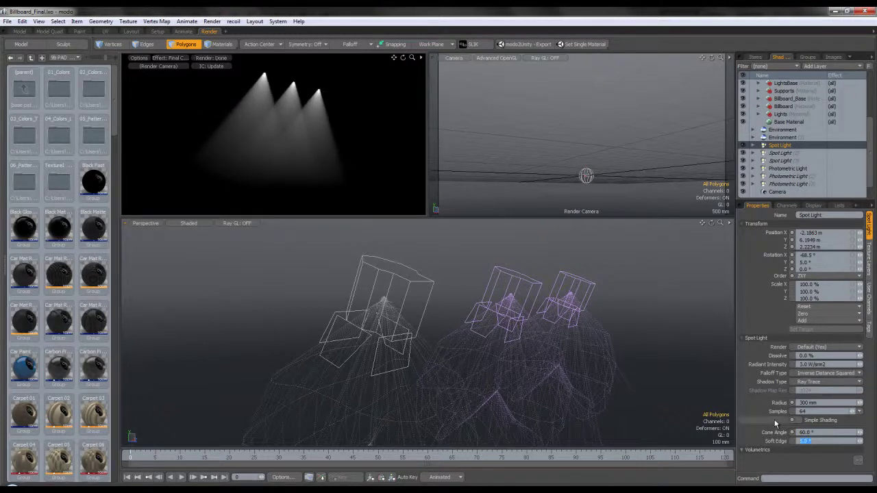
text(8)
key(Return)
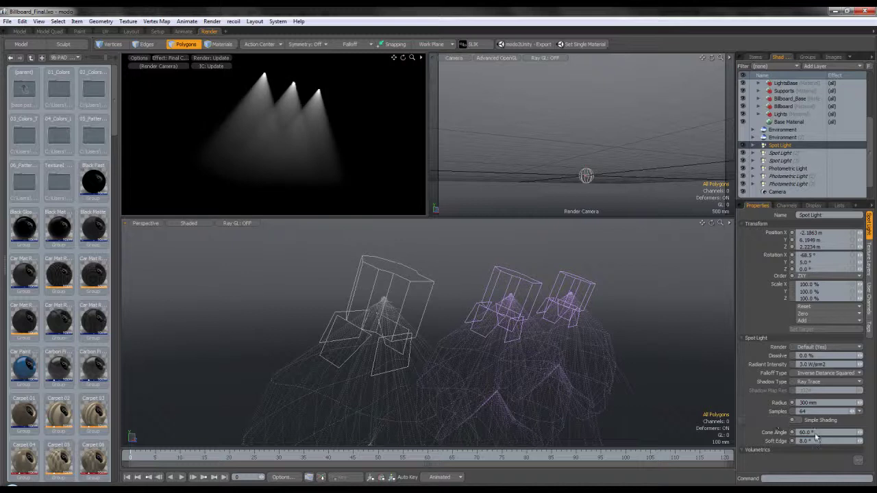
key(Return)
click(858, 460)
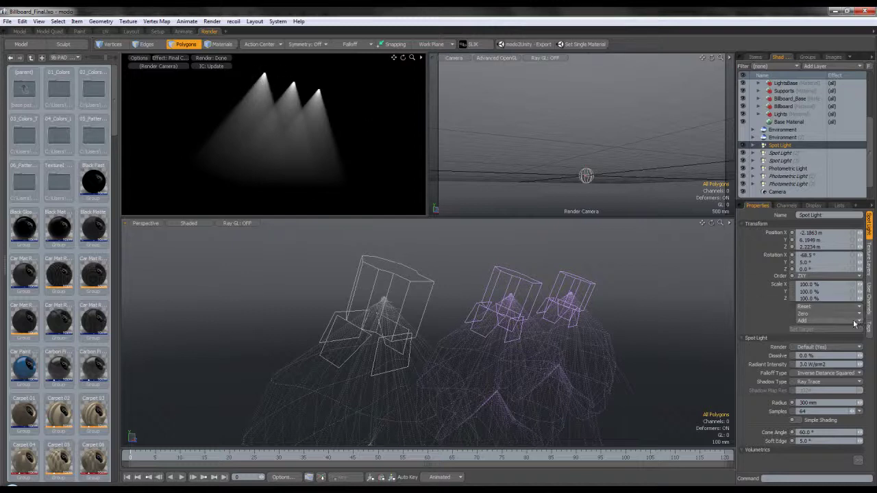
- Try a volumetric density of 20% in the first Spot Light's Light Material and return it to 5%
click(753, 145)
click(785, 153)
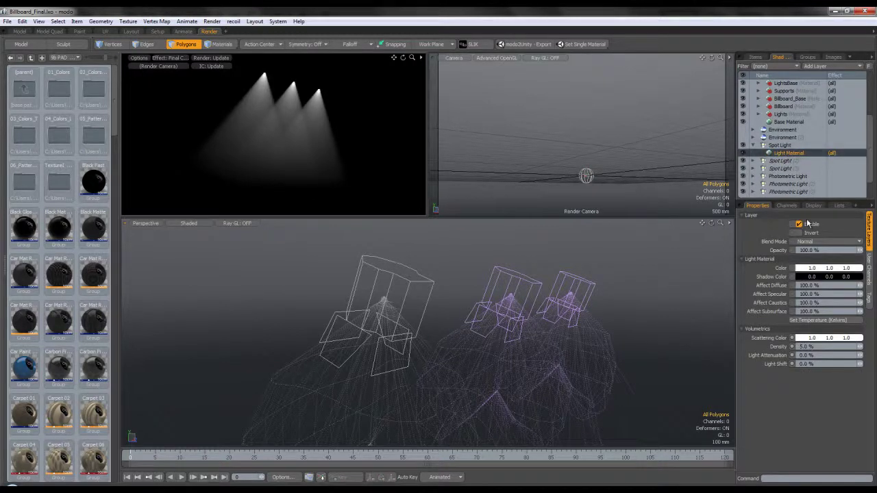
click(806, 346)
text(20)
key(Return)
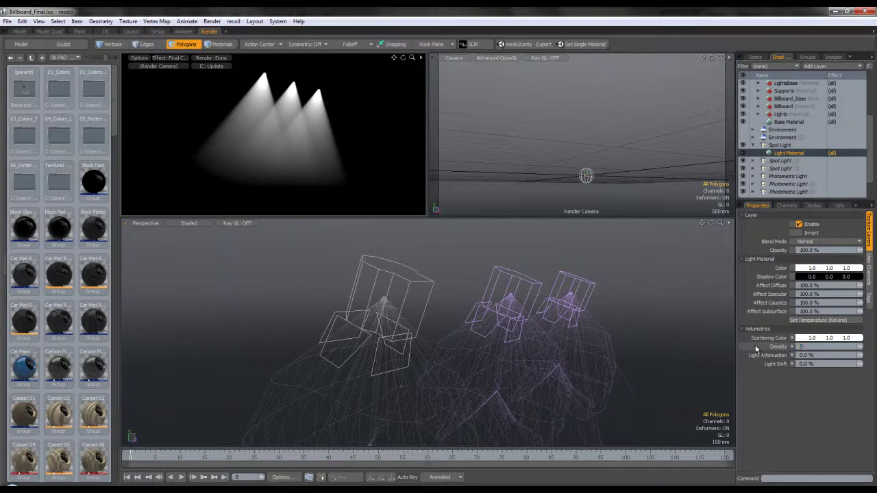
key(Return)
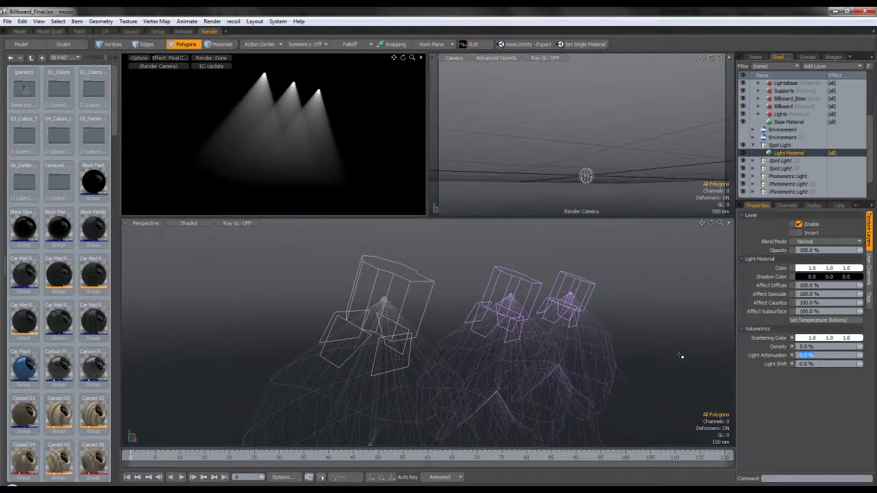
- Try a light attenuation of 10% in the Spot Light's Light Material and return it to 0%
text(10)
key(Return)
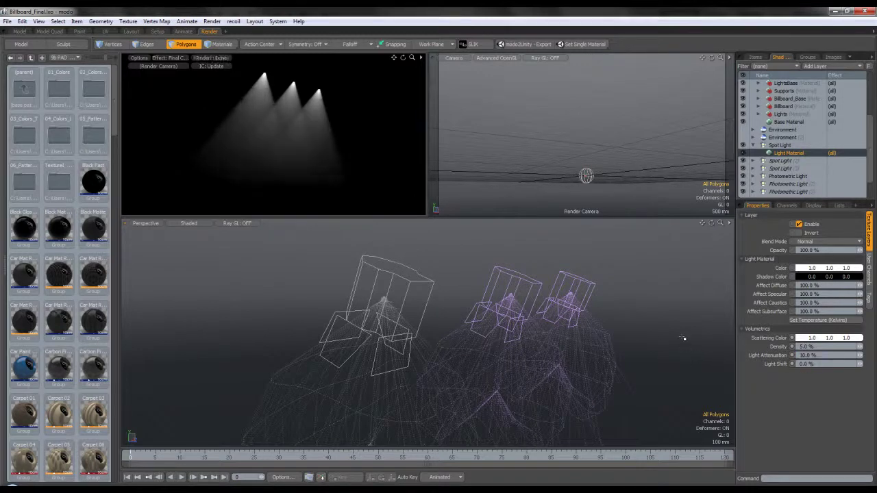
drag(816, 357, 751, 358)
text(0)
key(Return)
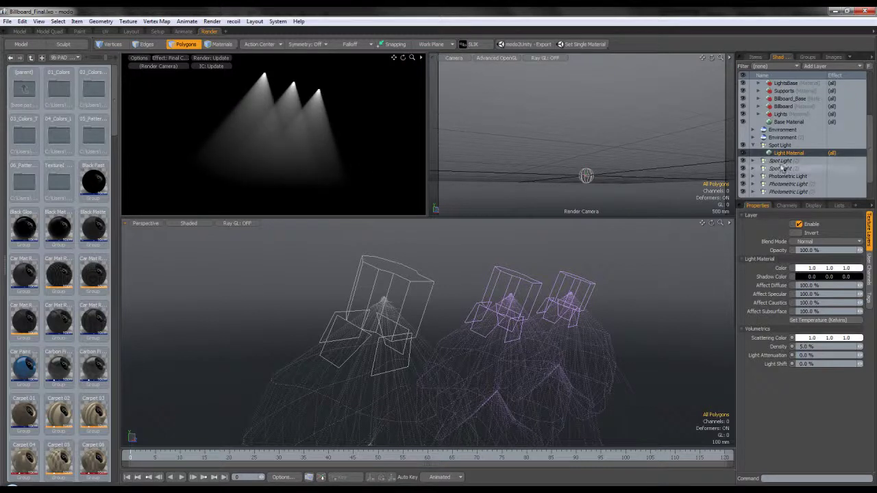
click(753, 145)
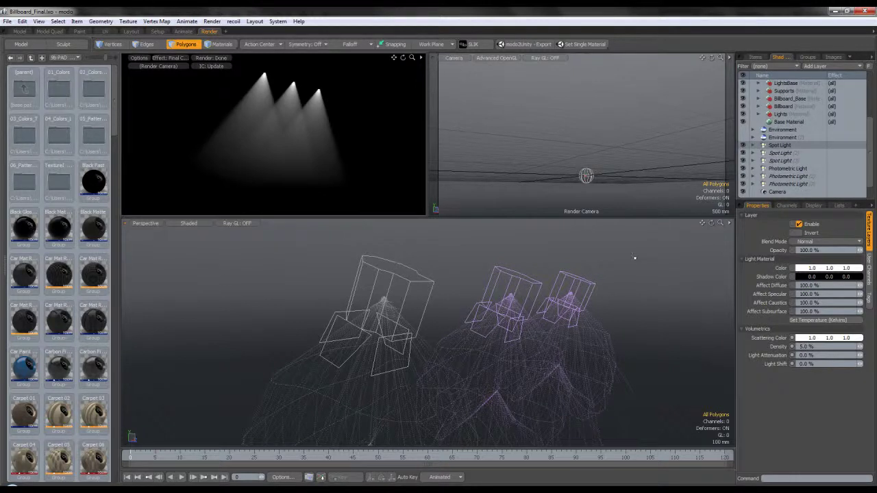
- Hide the three Spot Lights and make the billboard meshes visible again
scroll(798, 145, down, 1)
click(744, 137)
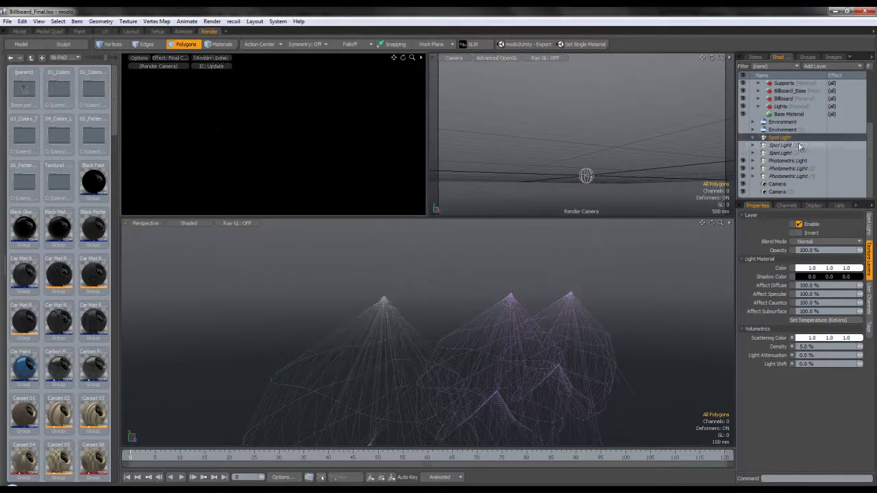
click(755, 57)
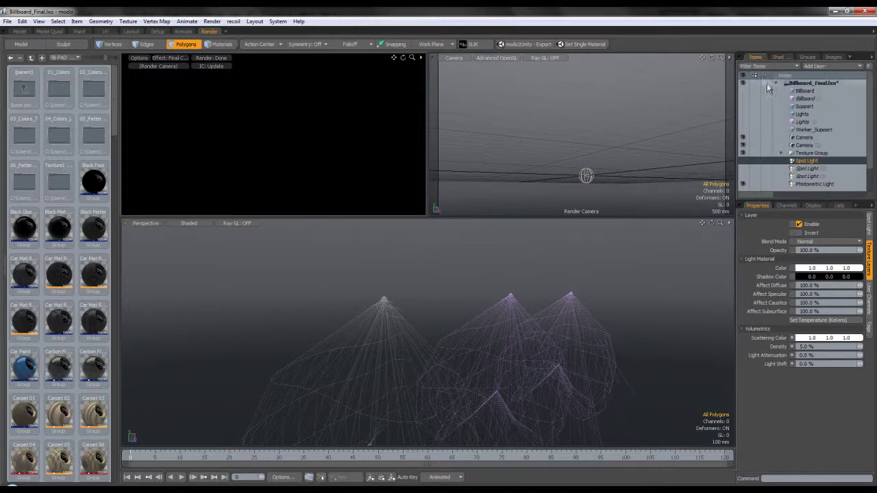
click(744, 91)
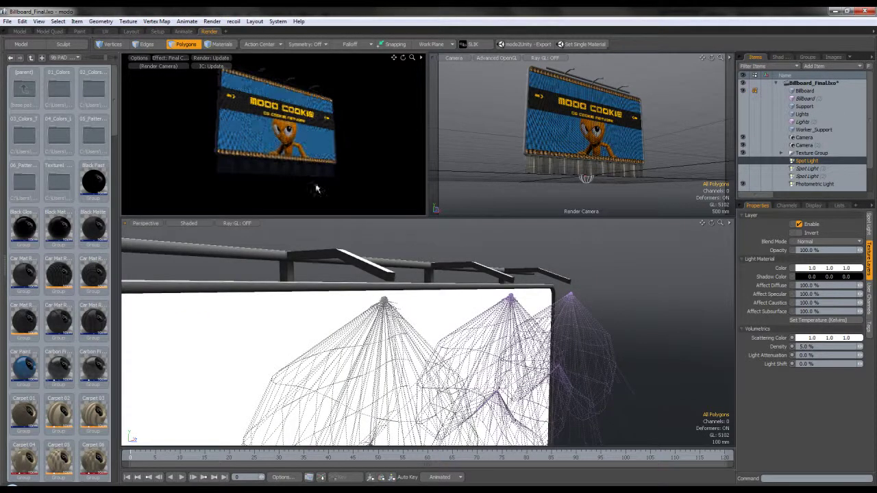
- Select the first Photometric Light and view the ERCO_22206+TC-D_13W.IES file in the Textures folder in Windows Explorer
click(778, 57)
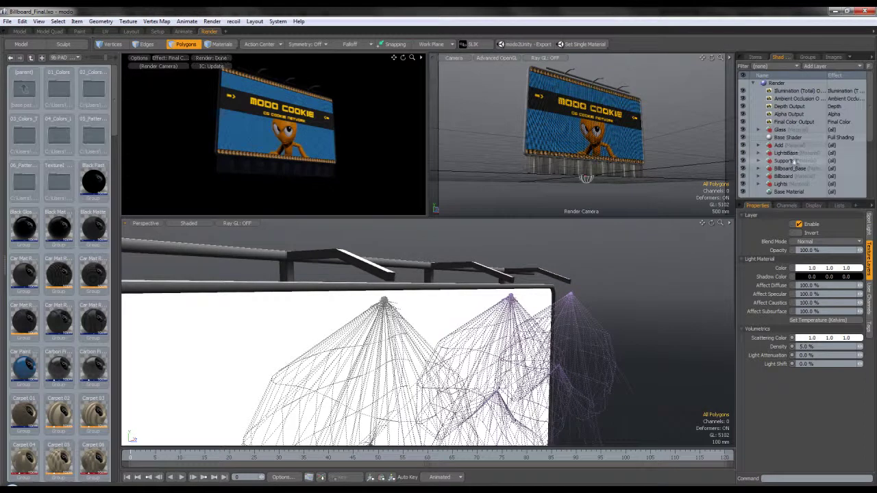
scroll(786, 122, down, 5)
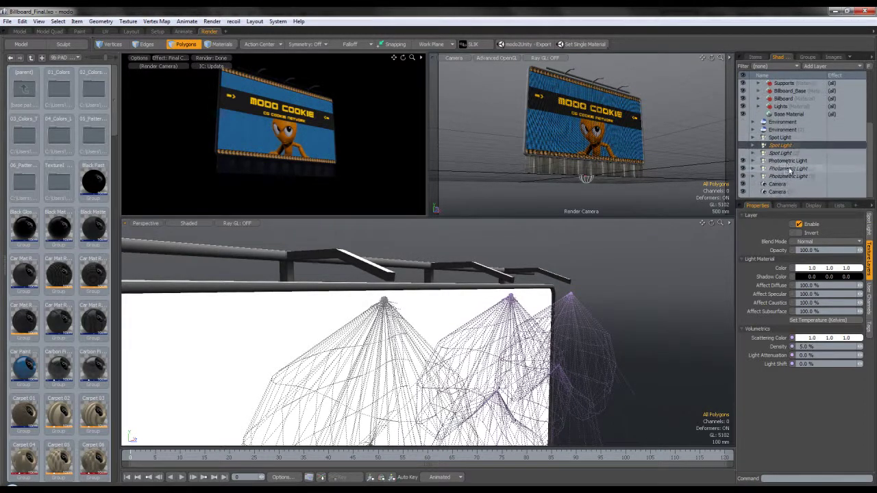
click(788, 163)
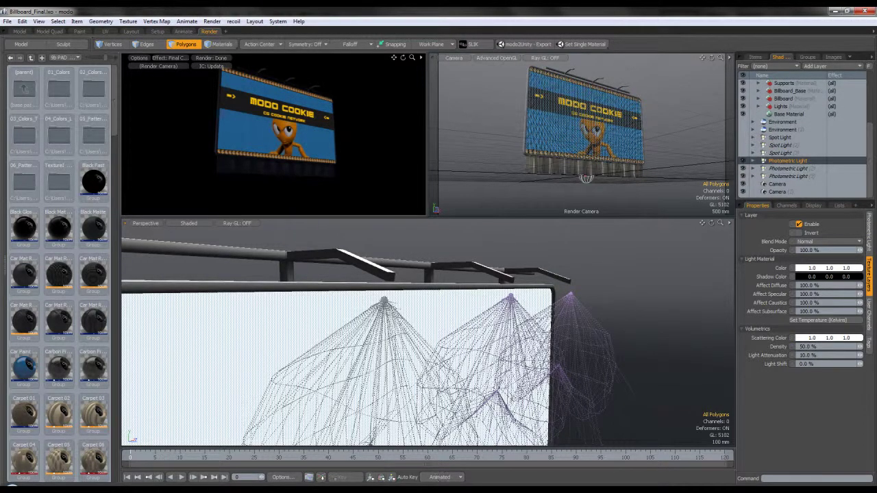
click(485, 487)
click(210, 189)
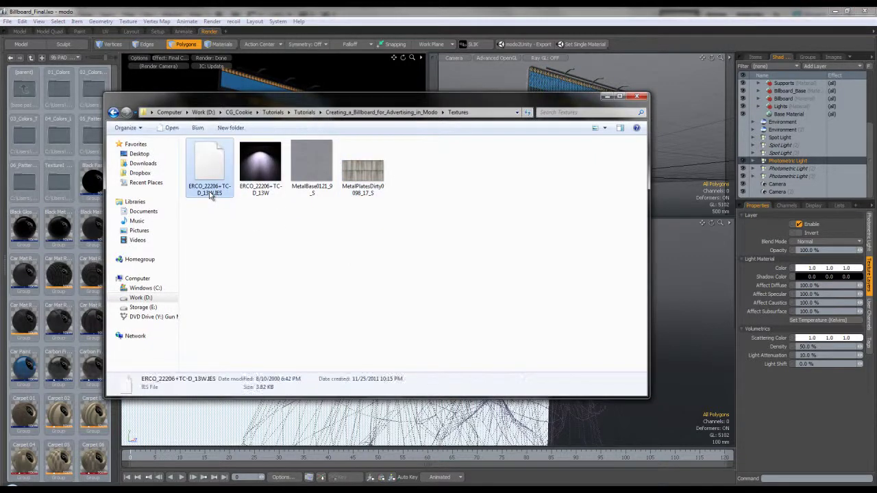
click(788, 162)
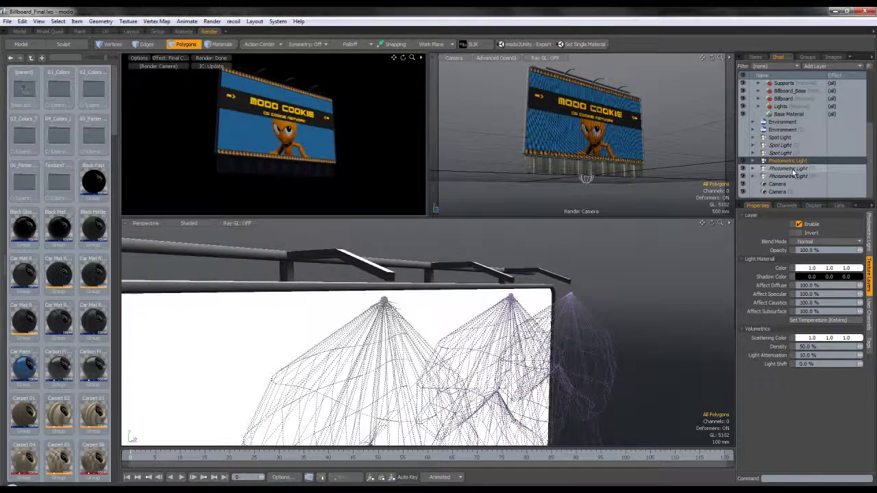
- Show the Photometric Light option among the light types available for creation
click(76, 21)
mouse_move(101, 42)
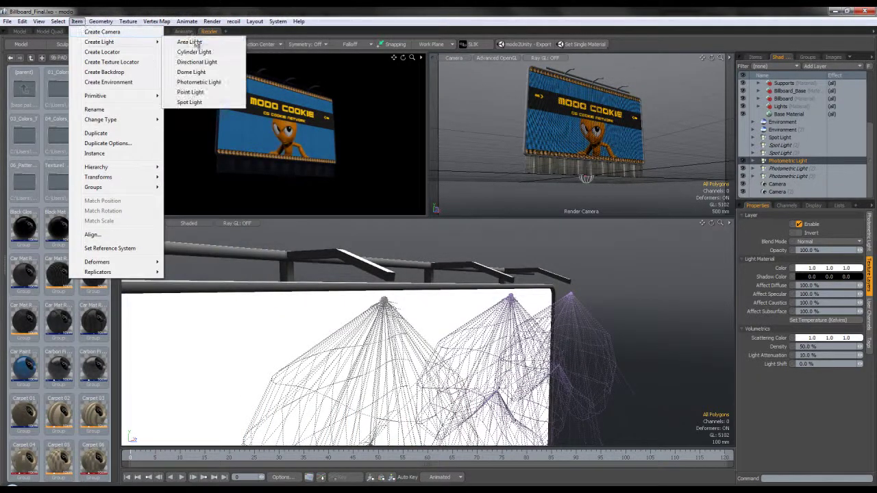
click(194, 82)
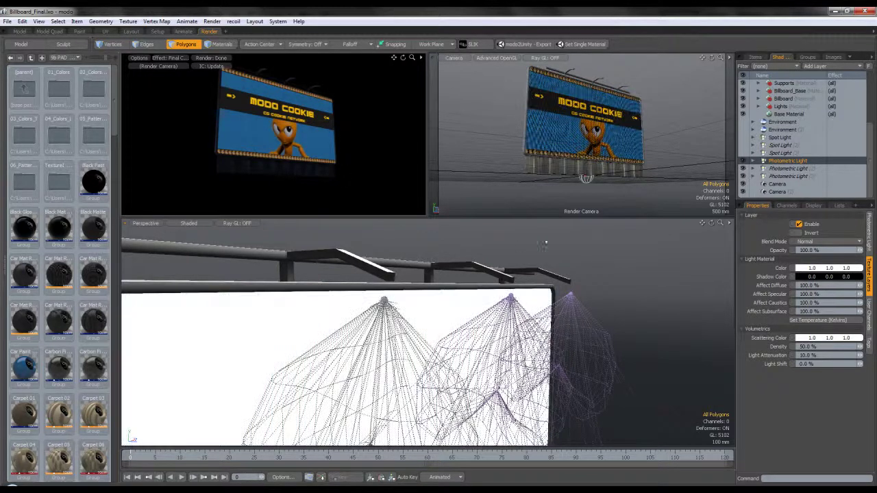
- Select the Illumination (Total) Output and display it in the render preview
scroll(785, 113, up, 4)
click(791, 91)
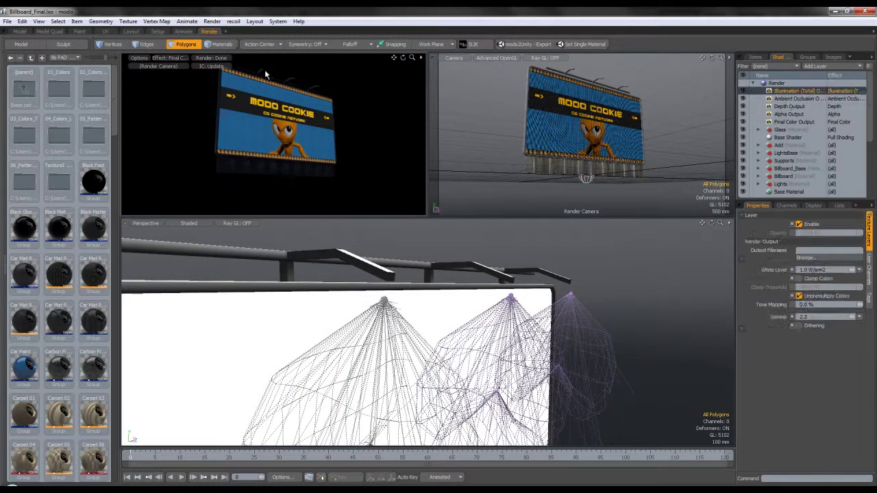
click(169, 57)
click(165, 88)
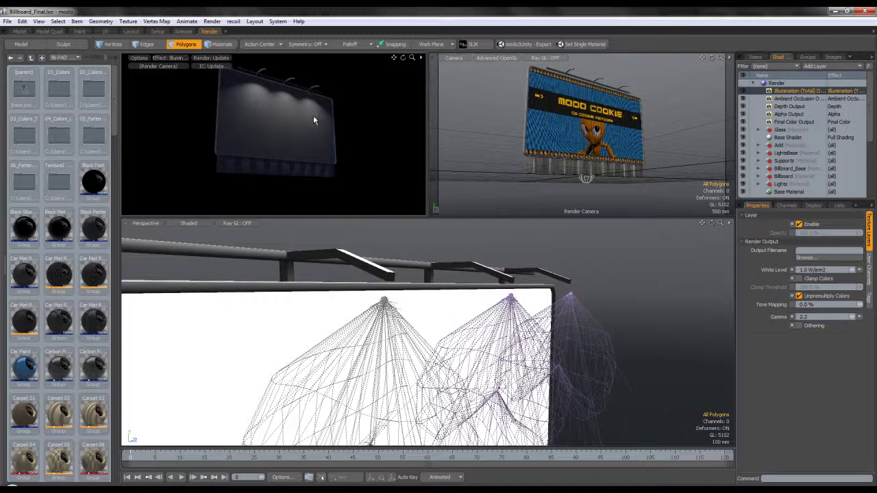
- Turn the Photometric Lights off and on to compare their illumination, and return the render preview to Final Color Output
scroll(795, 172, down, 4)
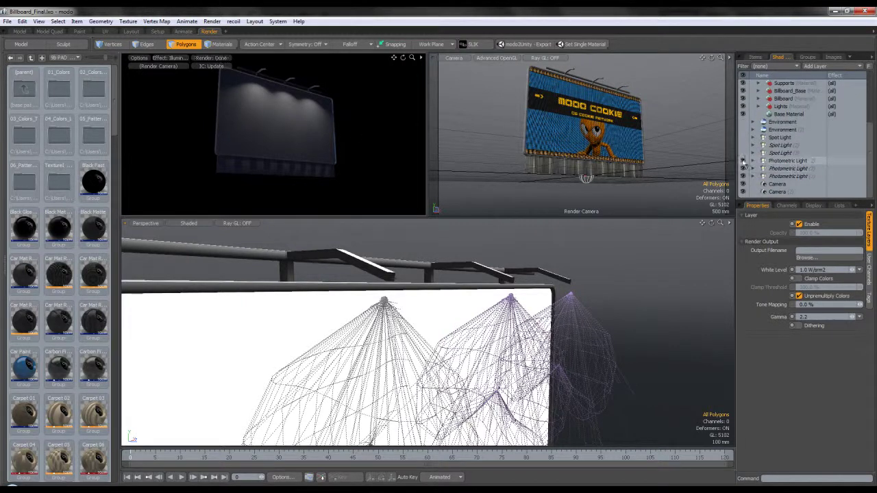
click(744, 160)
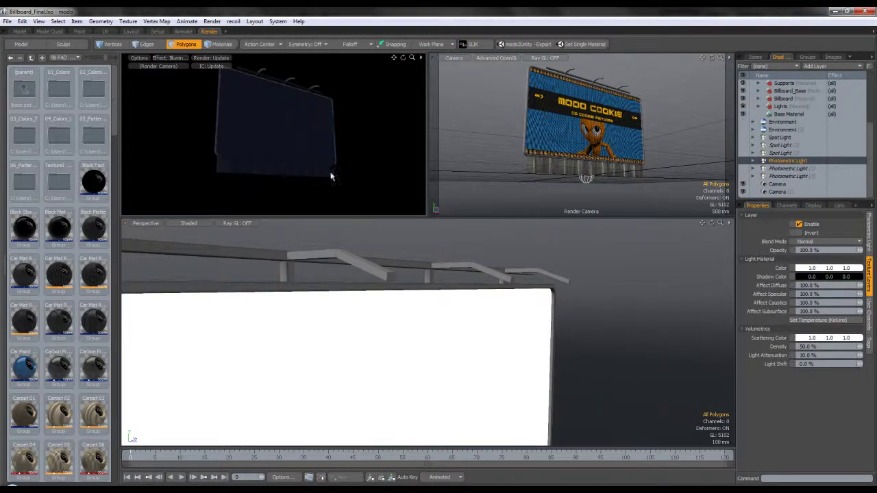
click(744, 161)
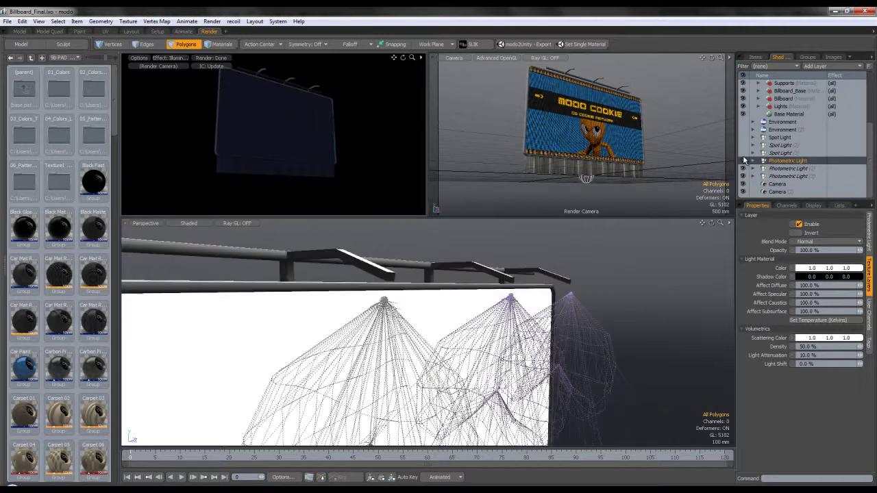
click(159, 58)
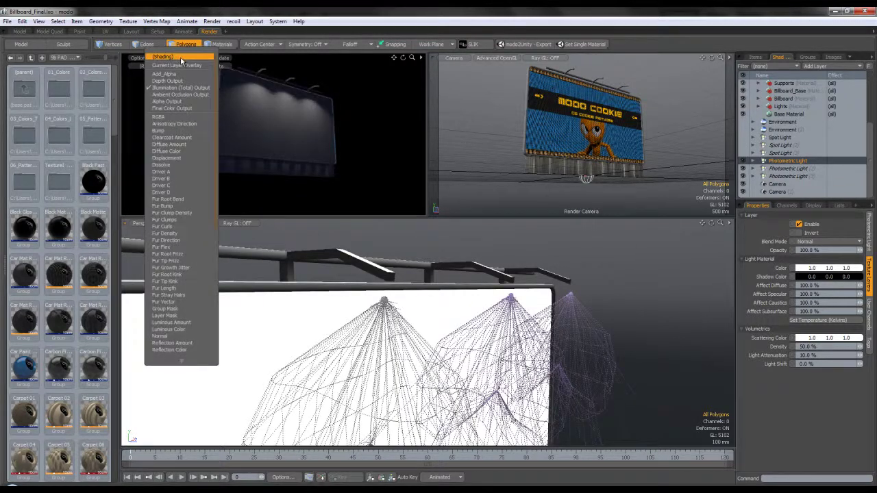
click(179, 109)
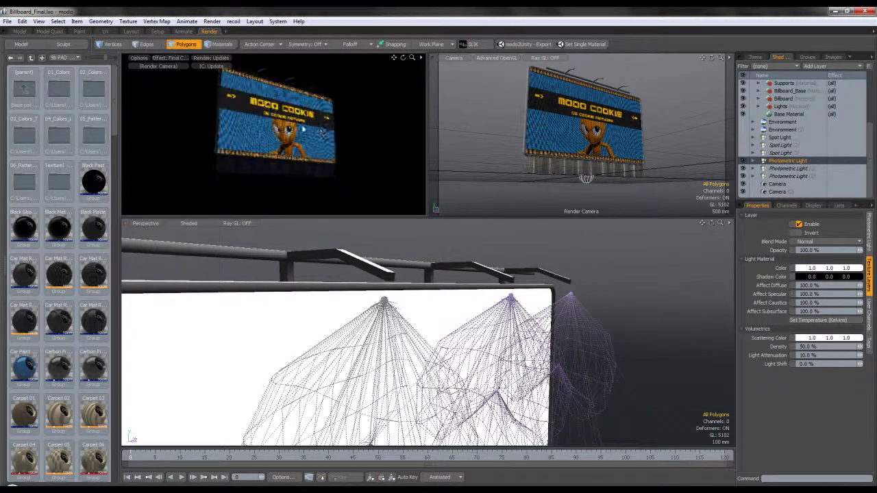
- Examine the first Photometric Light's transform, radiance, falloff, size and cone settings
click(798, 168)
click(798, 160)
click(867, 232)
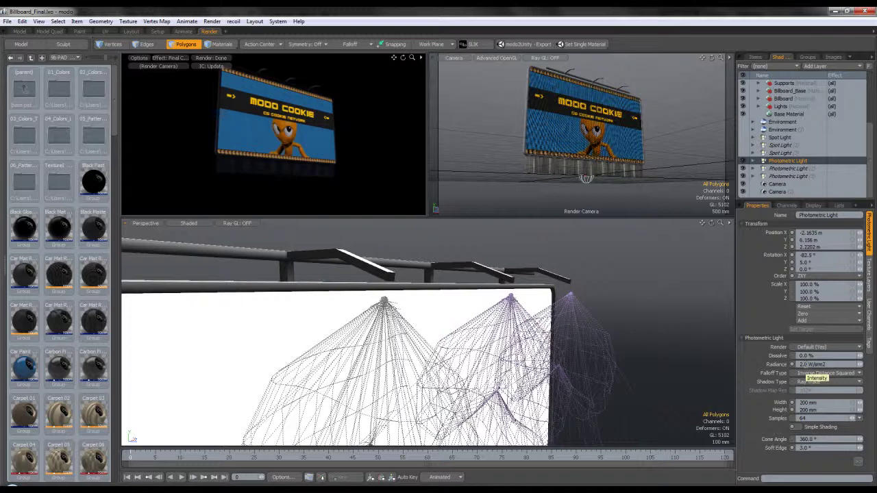
click(803, 365)
click(861, 462)
- Examine the Render item's frame size settings and its antialiasing and ray tracing settings
scroll(804, 122, up, 5)
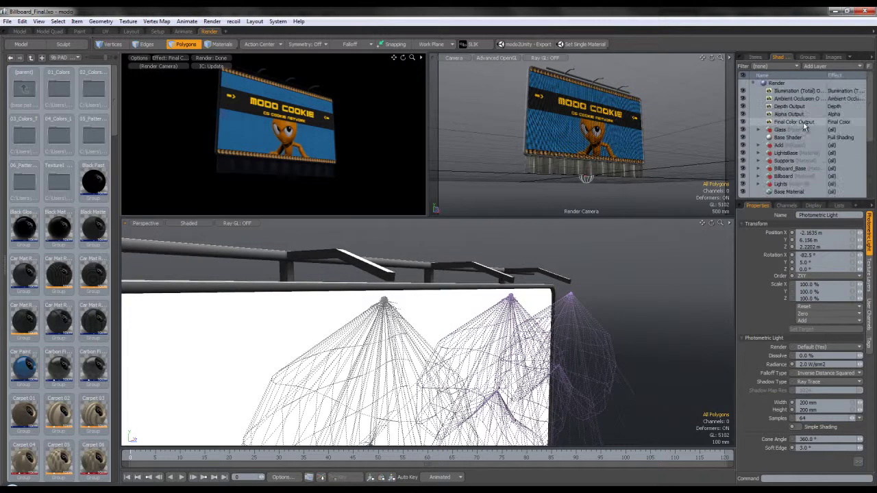
click(776, 83)
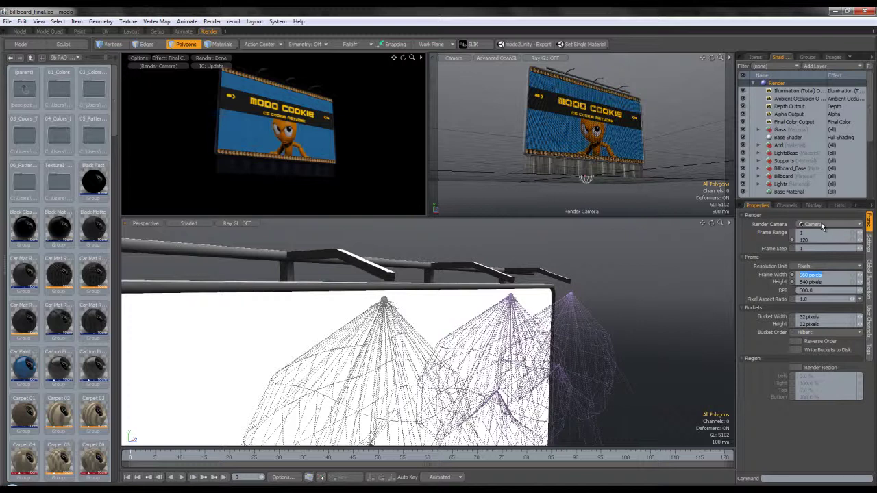
click(869, 241)
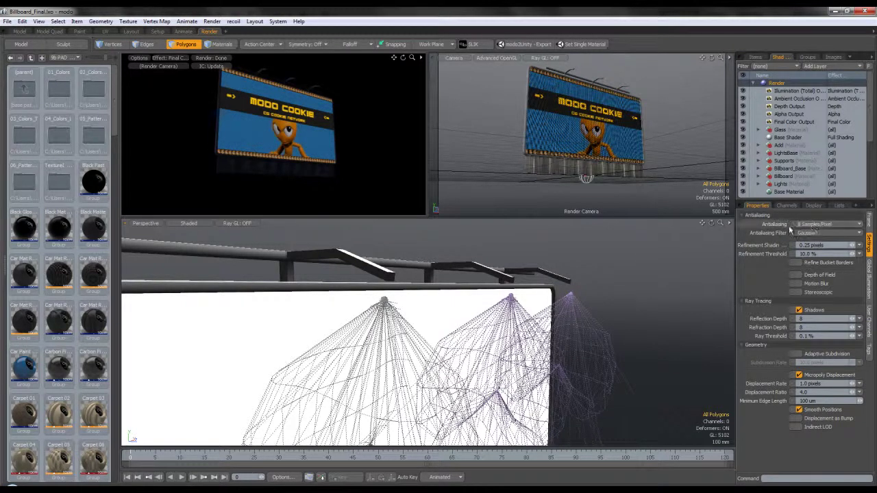
- Try the Mitchell-Netravali antialiasing filter and return it to Gaussian
click(805, 233)
click(813, 243)
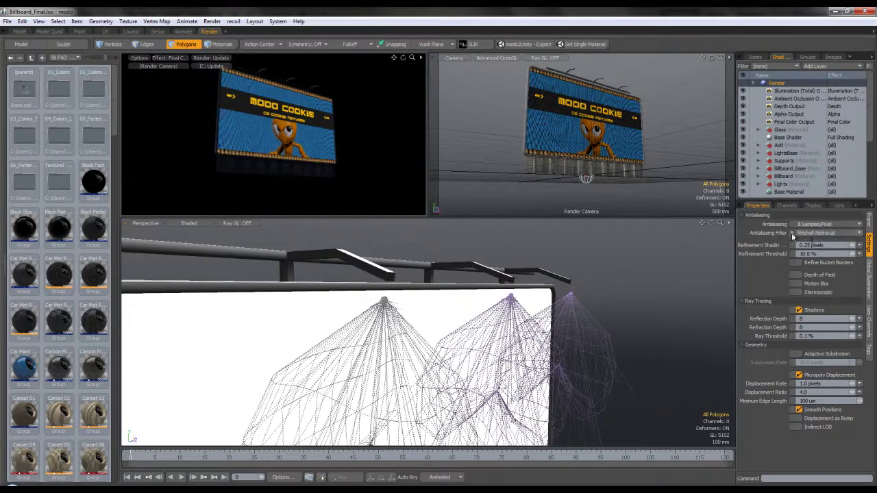
click(812, 234)
click(813, 219)
- Examine the Render item's global illumination settings for indirect illumination and irradiance caching, comparing them with the antialiasing settings
click(869, 280)
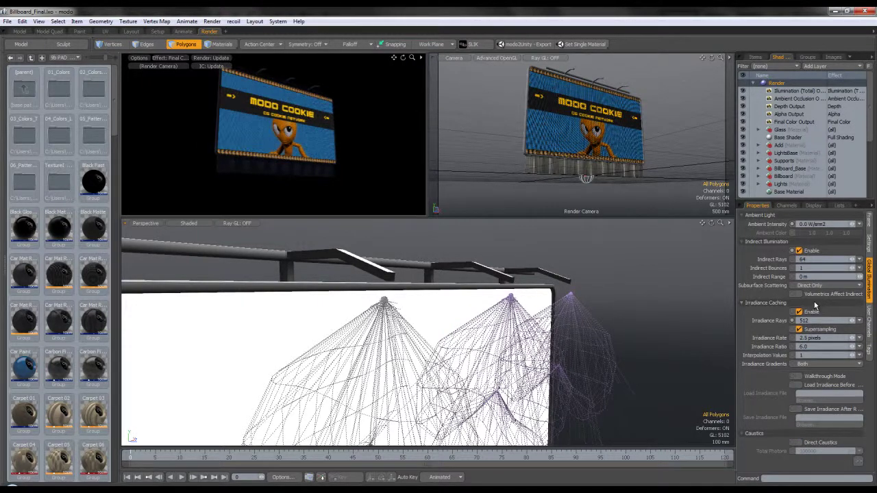
click(869, 244)
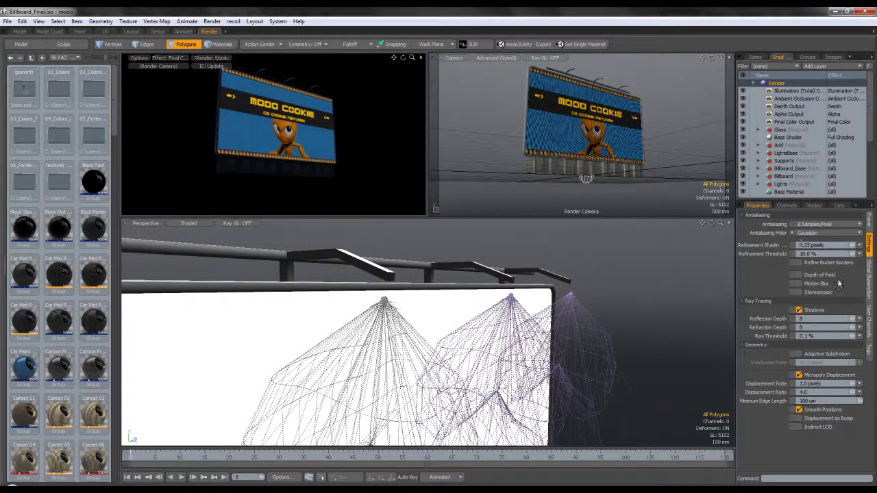
click(869, 280)
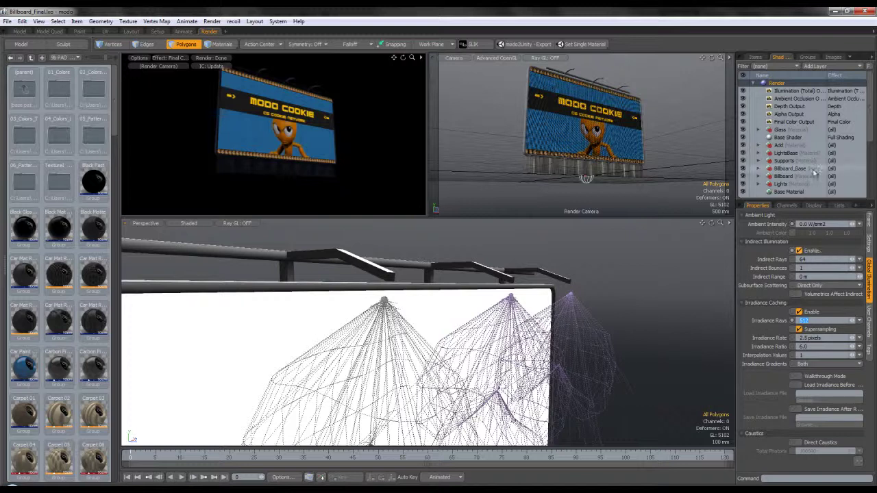
- Switch the render preview from final color back to the Illumination (Total) Output with that output selected
click(788, 90)
click(173, 61)
click(192, 95)
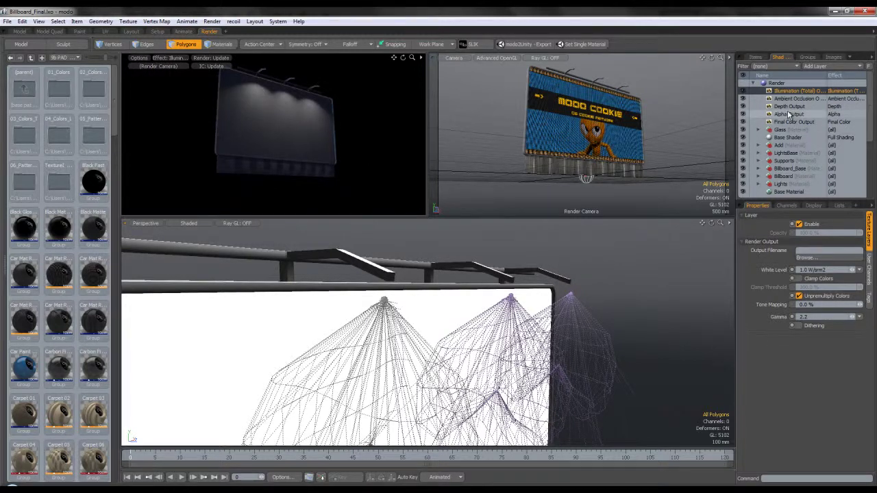
scroll(802, 127, down, 3)
scroll(802, 129, up, 3)
scroll(793, 121, down, 3)
scroll(793, 121, up, 3)
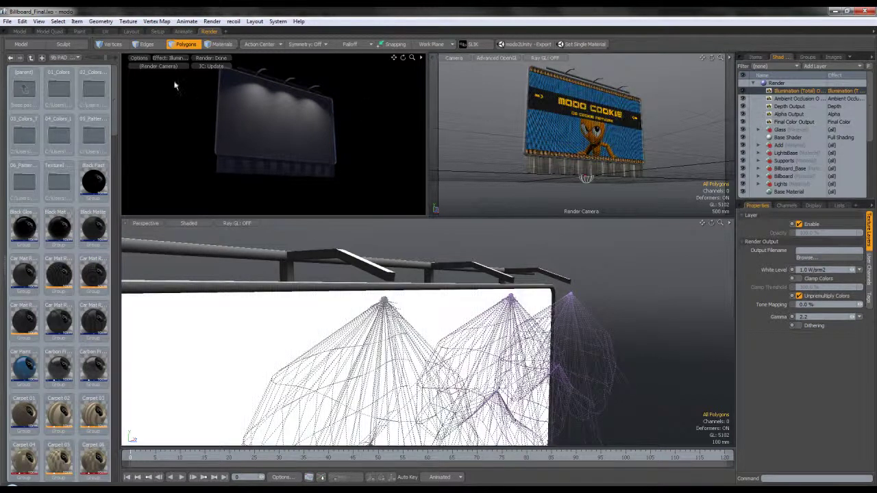
- Make the hidden billboard, support and light meshes visible again and switch the render preview to final color
click(755, 57)
click(749, 100)
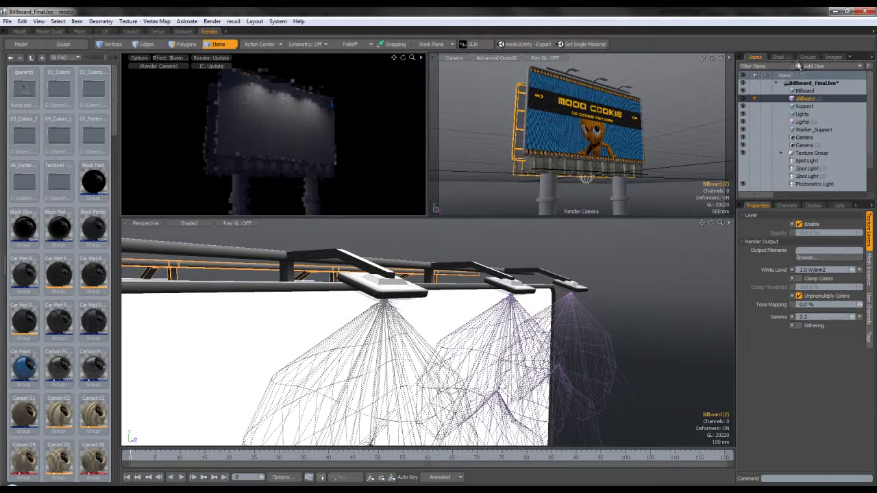
click(778, 57)
click(171, 57)
click(176, 111)
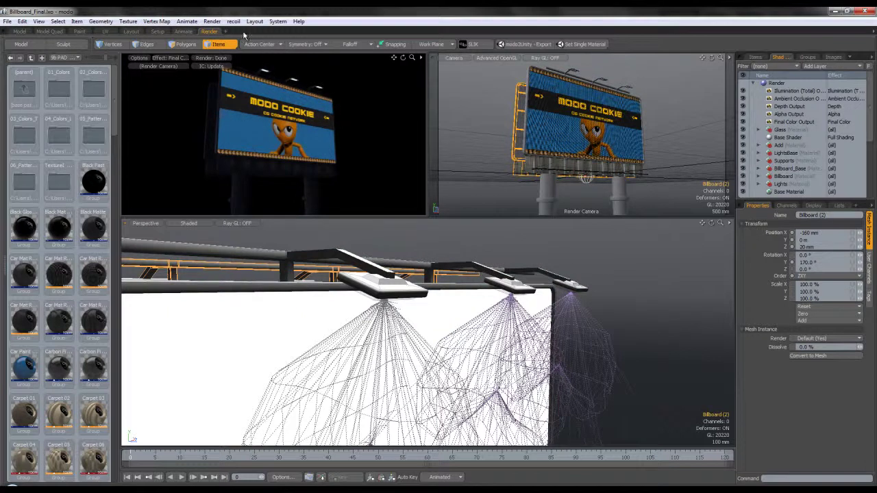
- Render the frame and create a Tutorial folder inside Outputs for its layered image
click(218, 22)
click(250, 32)
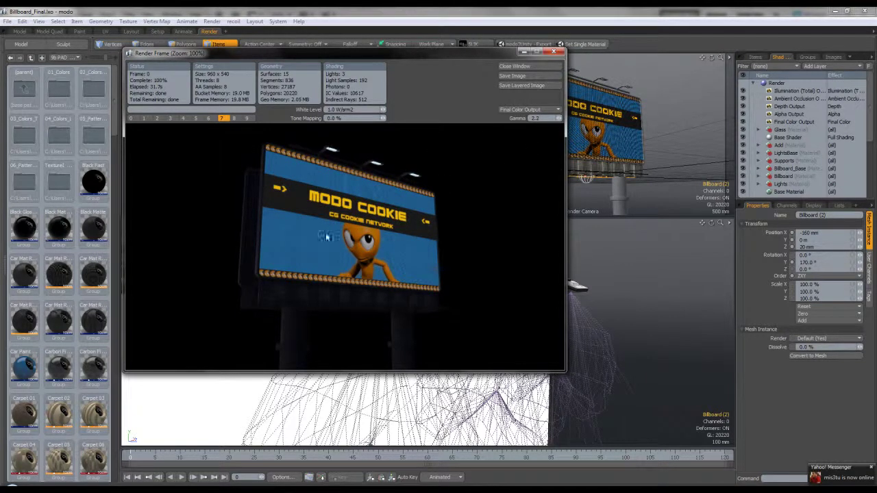
click(520, 86)
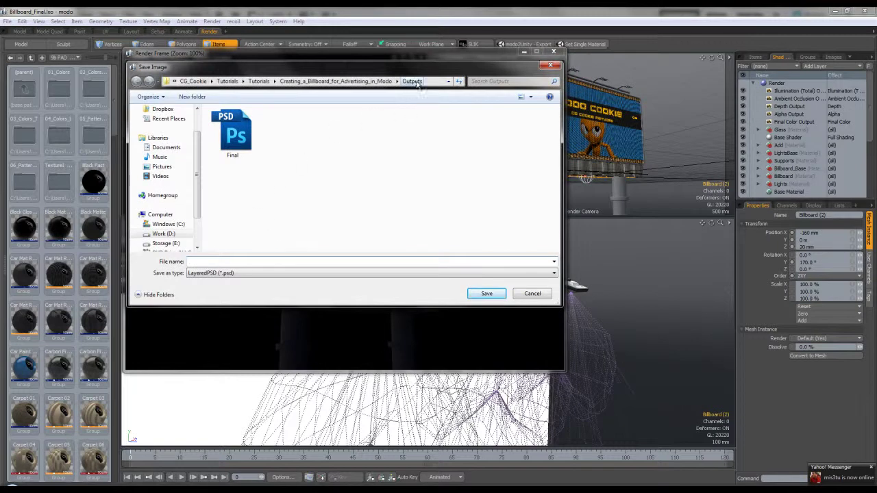
right_click(361, 142)
mouse_move(445, 236)
click(473, 236)
text(Tut)
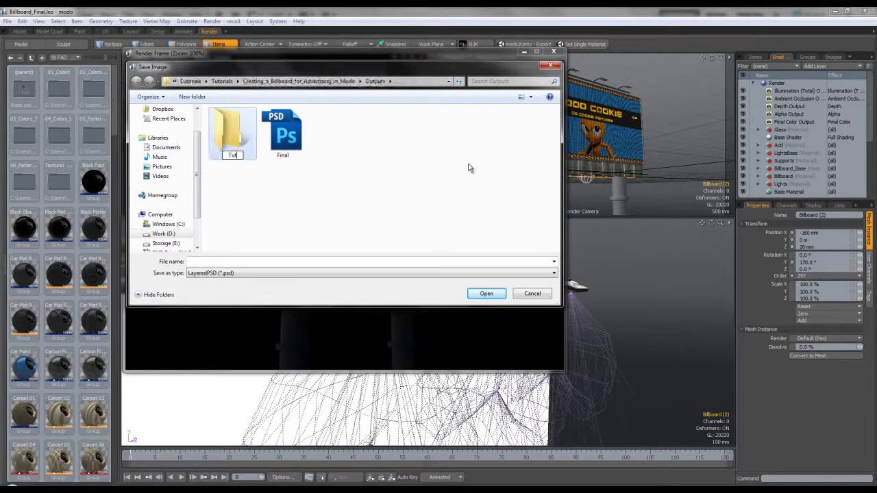
text(orial)
key(Return)
- Save the billboard render as a layered PSD in the Tutorial folder and close the render window
key(Return)
click(211, 261)
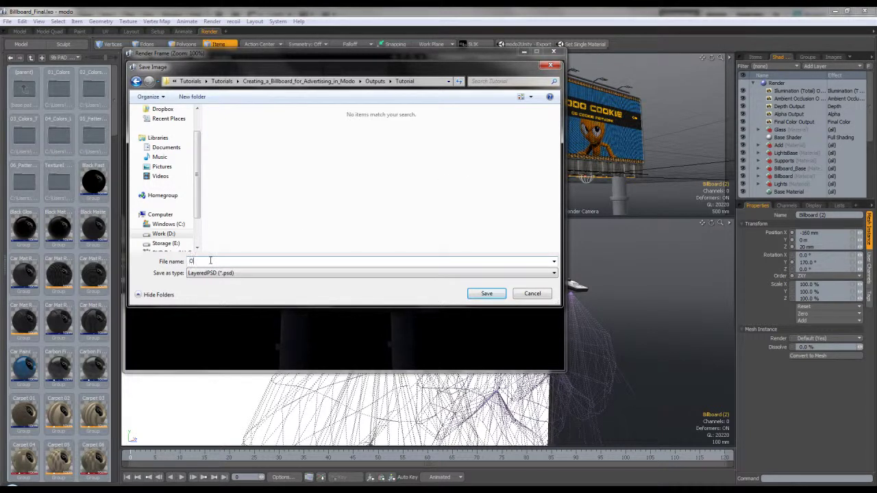
key(Return)
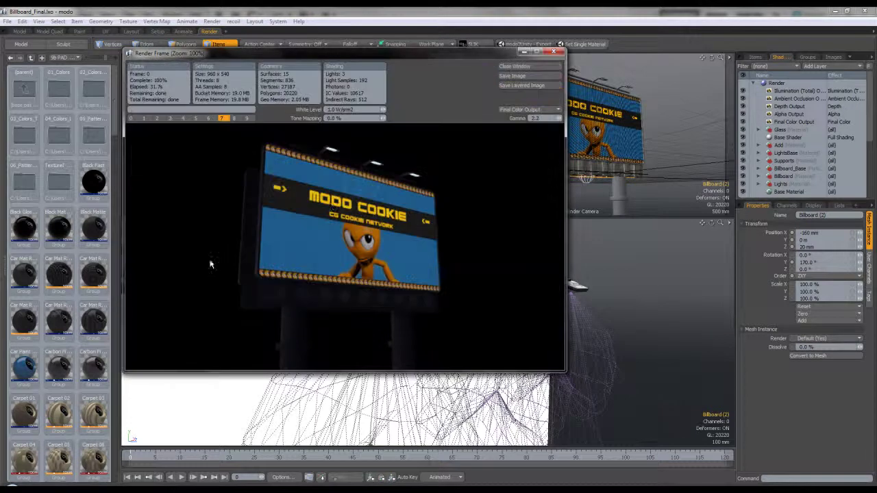
click(515, 66)
- Hide all the billboard, support and light meshes so that only the background is left to render
click(755, 57)
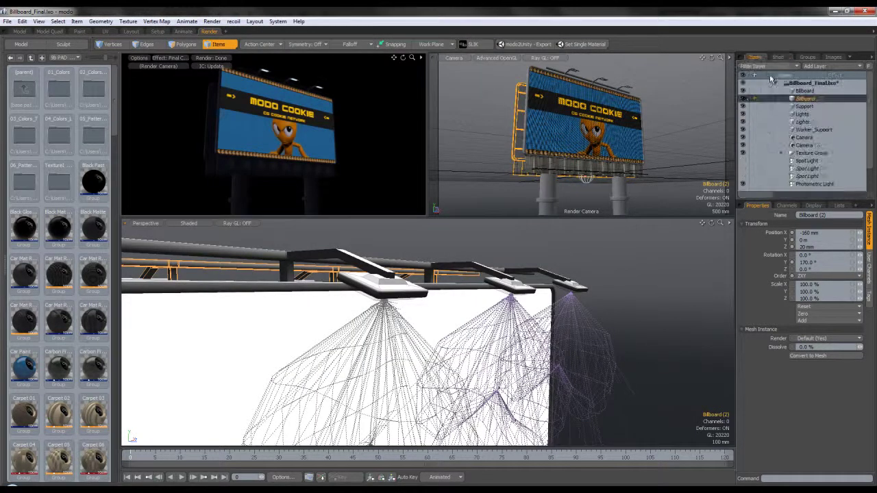
click(743, 99)
drag(745, 103, 743, 131)
click(779, 57)
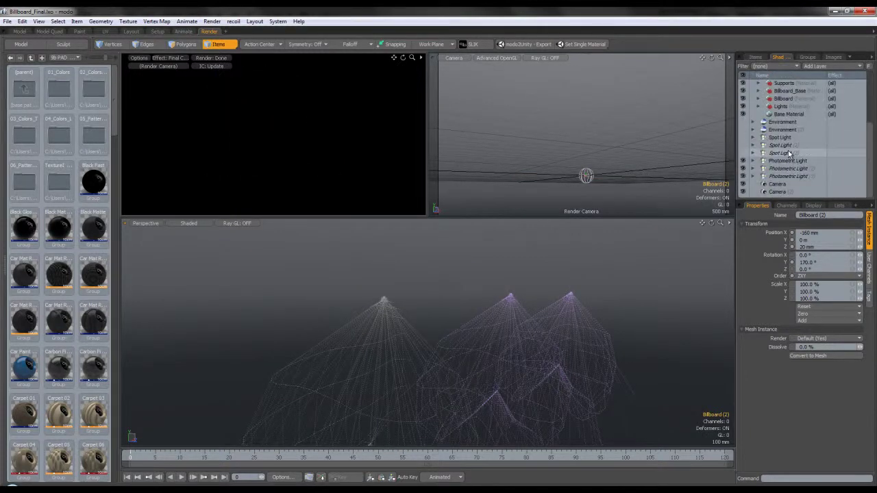
- Make the second environment visible to the camera and render the night sky background
click(785, 124)
click(784, 129)
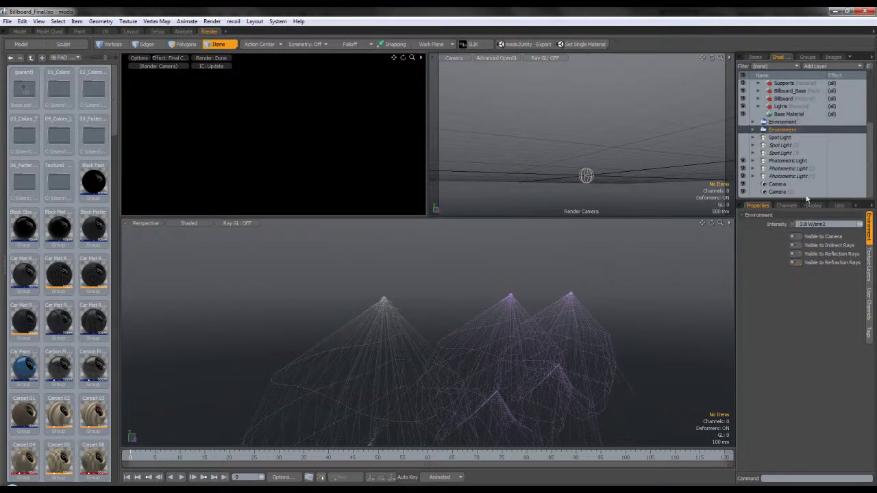
click(212, 21)
click(220, 32)
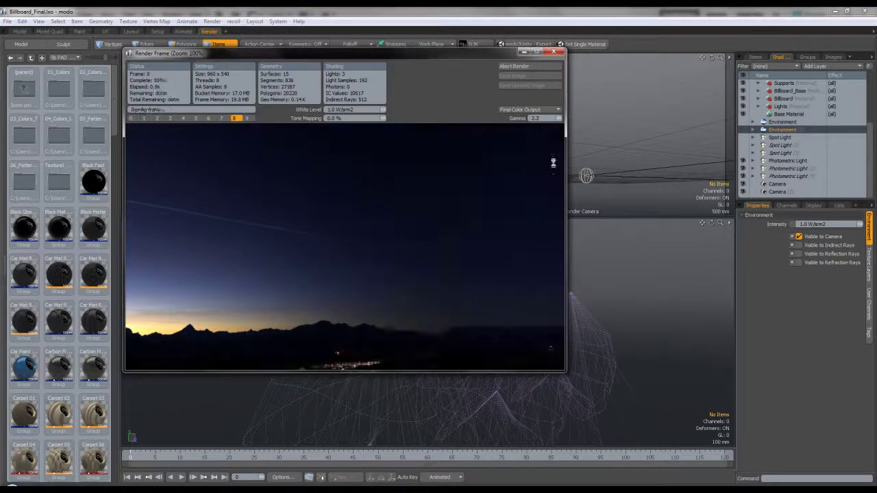
- Save the background render as a Targa image named BG in the Tutorial folder and close the render window
click(521, 76)
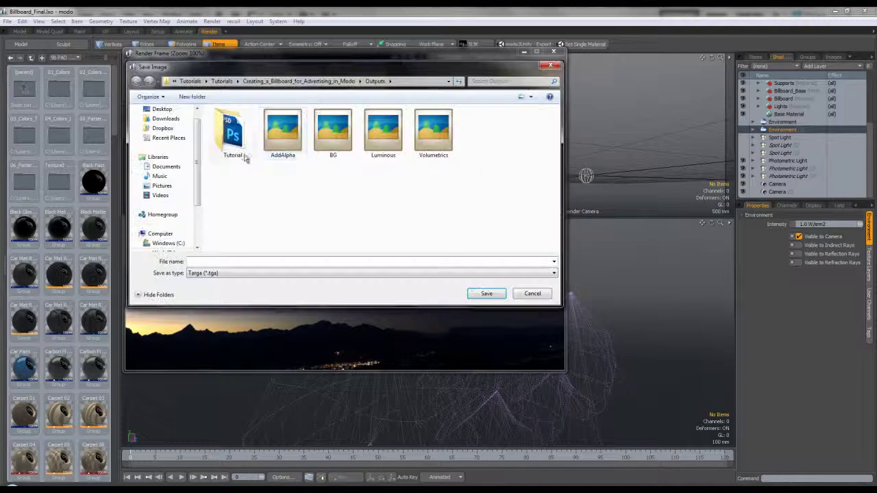
double_click(233, 141)
click(211, 273)
click(210, 272)
click(216, 262)
key(Return)
click(531, 66)
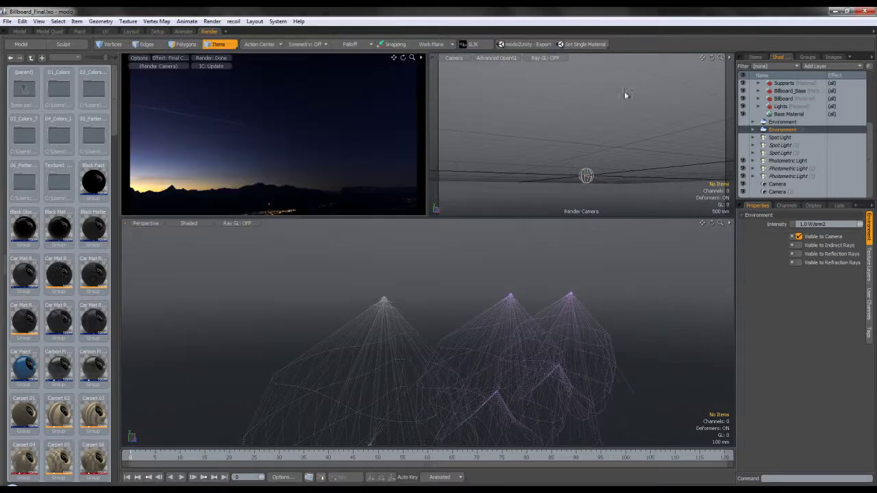
- Make the three spot lights visible and turn off the second environment's visibility to the camera
scroll(786, 117, up, 5)
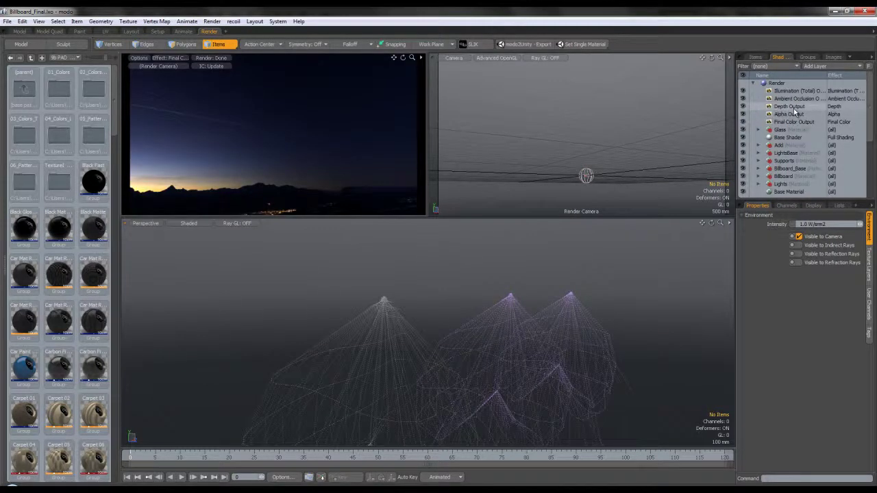
scroll(783, 124, down, 4)
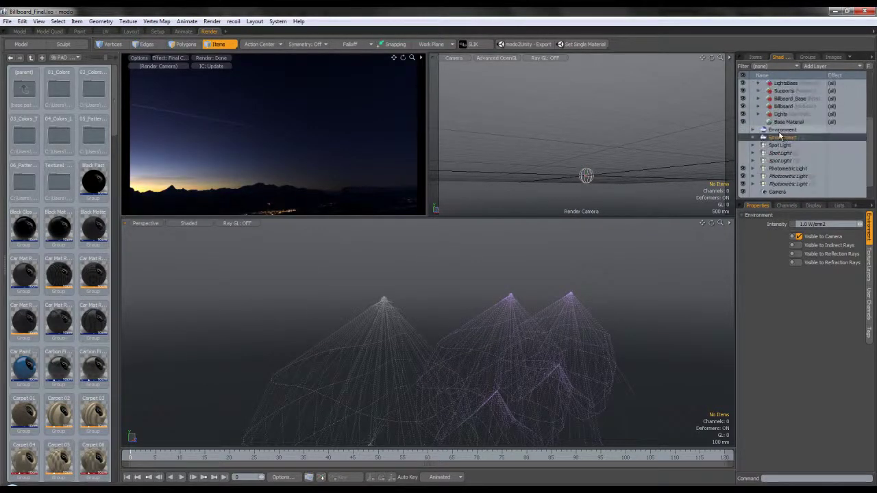
click(745, 137)
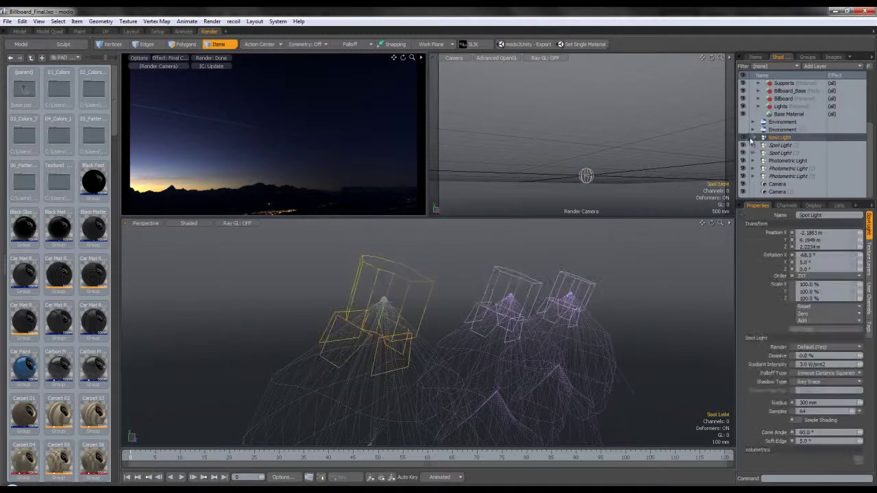
click(775, 129)
click(798, 236)
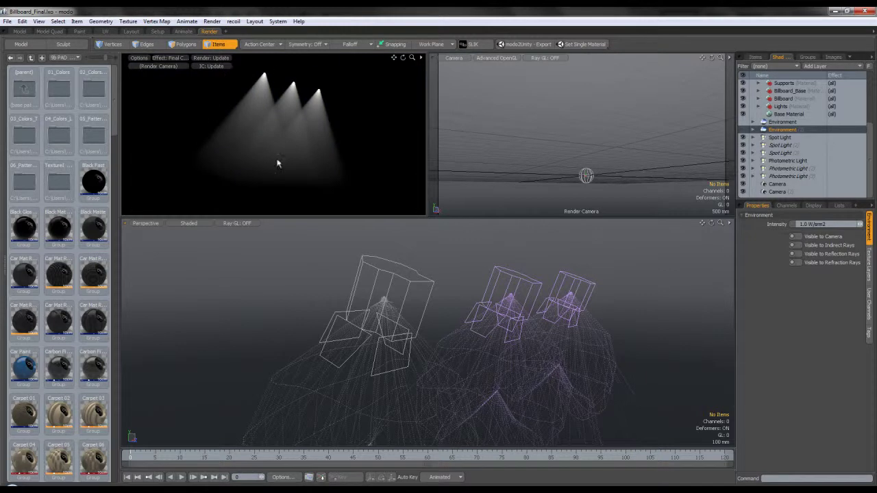
- Render the volumetric spot lights and save the result as the Targa image Volumetrics in the Tutorial folder
click(212, 21)
click(221, 32)
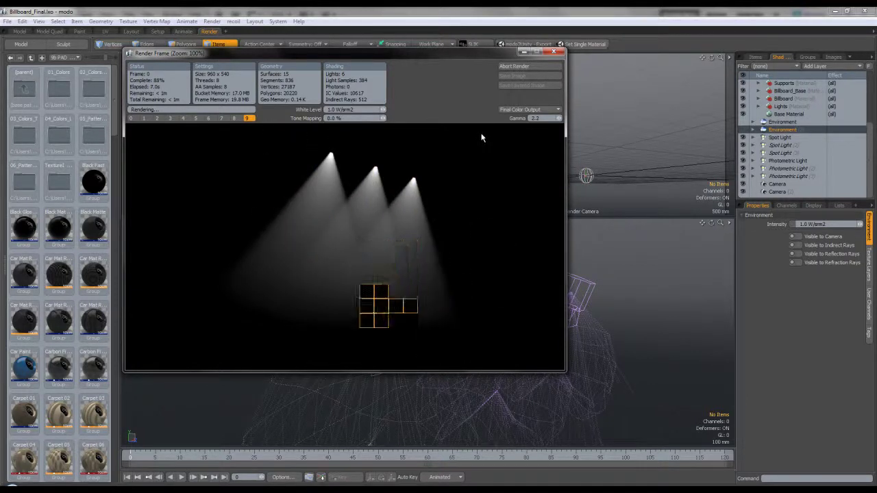
click(513, 77)
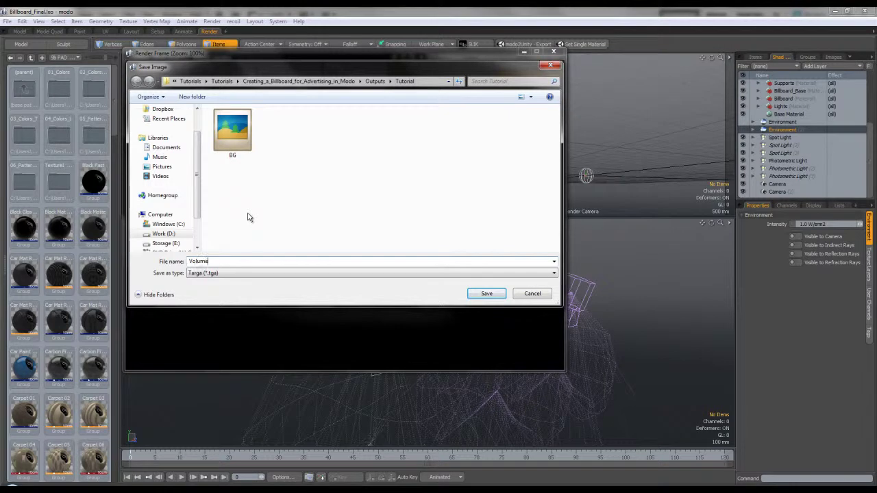
key(Return)
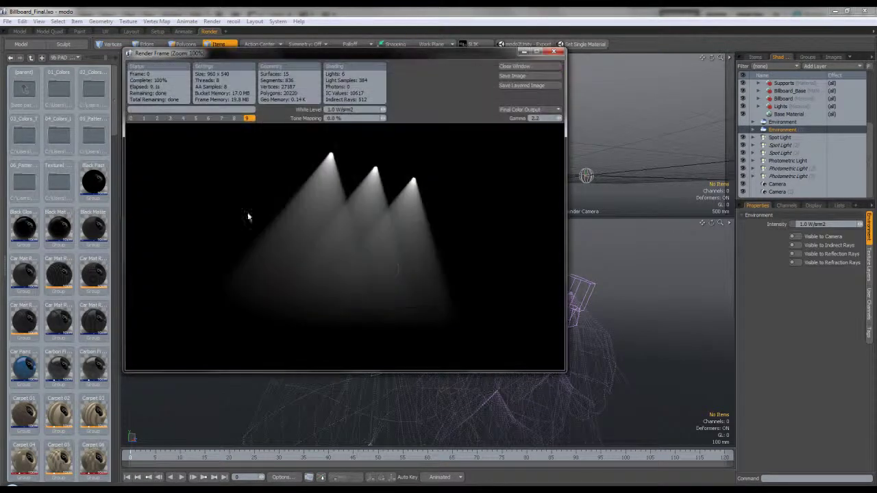
click(513, 66)
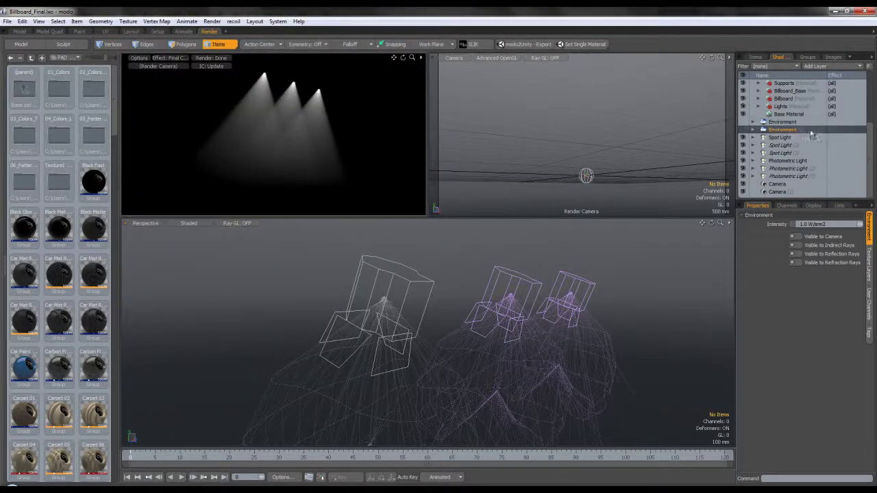
- Show the Lights mesh and hide the three volumetric spot lights
scroll(811, 126, up, 4)
scroll(806, 125, down, 2)
scroll(804, 124, up, 2)
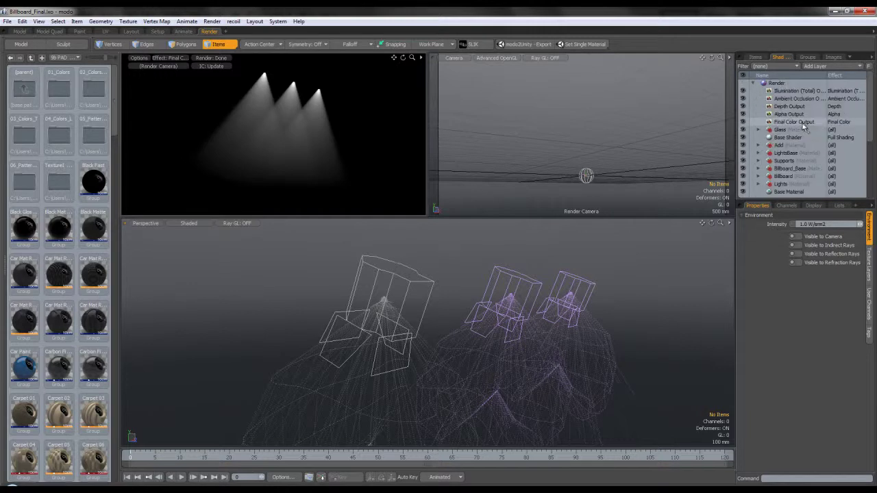
click(757, 58)
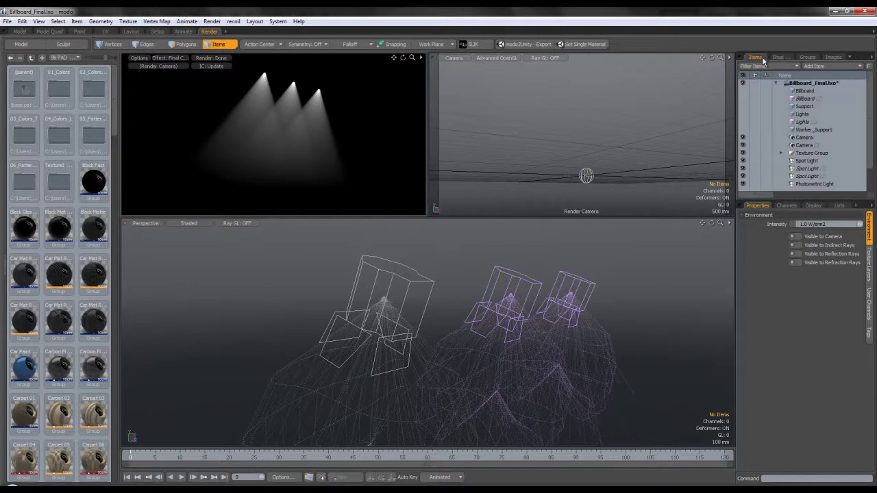
click(744, 114)
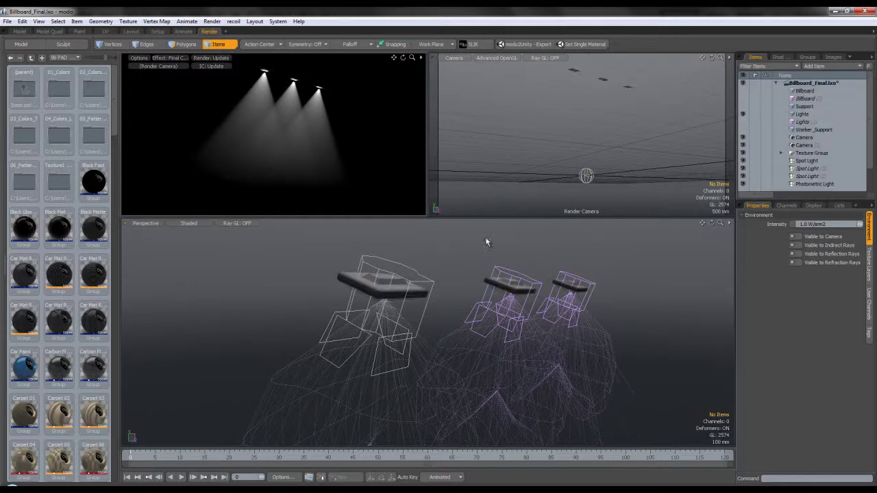
click(743, 160)
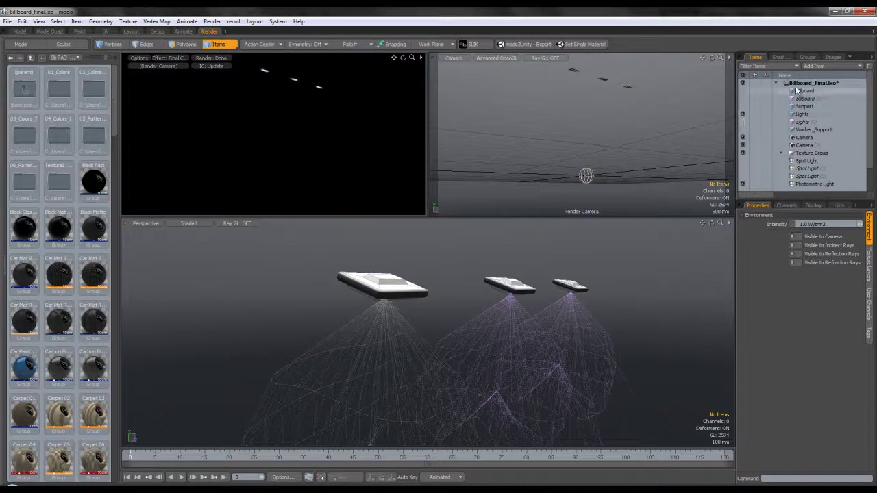
- Render the Lights mesh on its own and save it as the Targa image Lights in the Tutorial folder
click(802, 115)
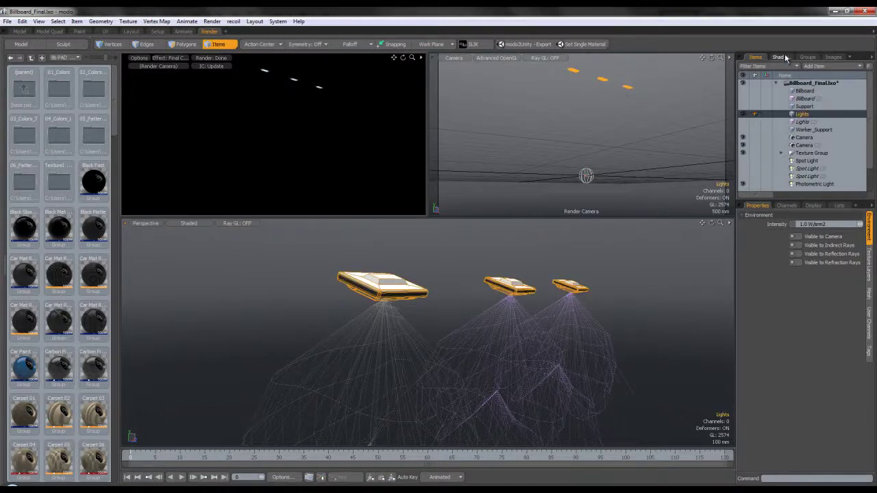
click(212, 21)
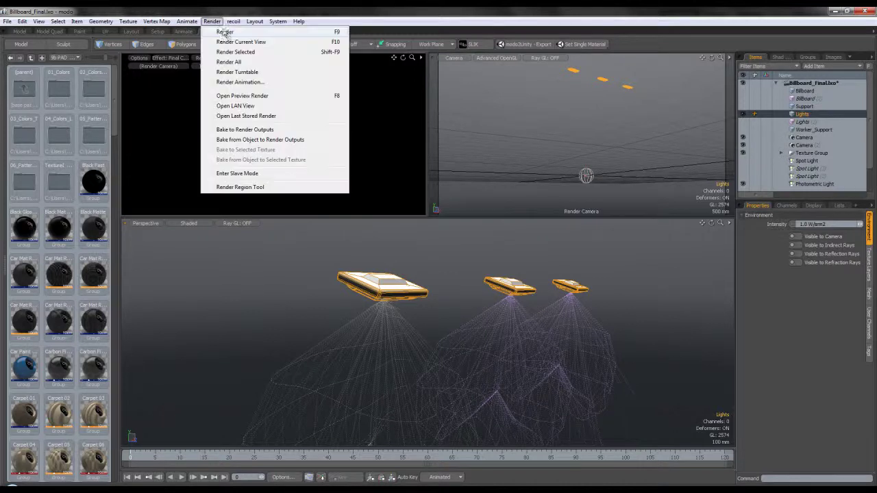
click(225, 32)
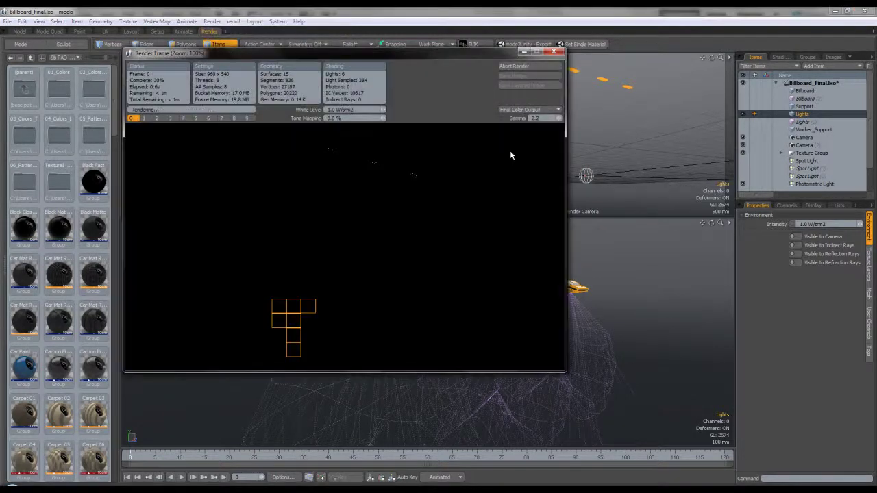
click(510, 76)
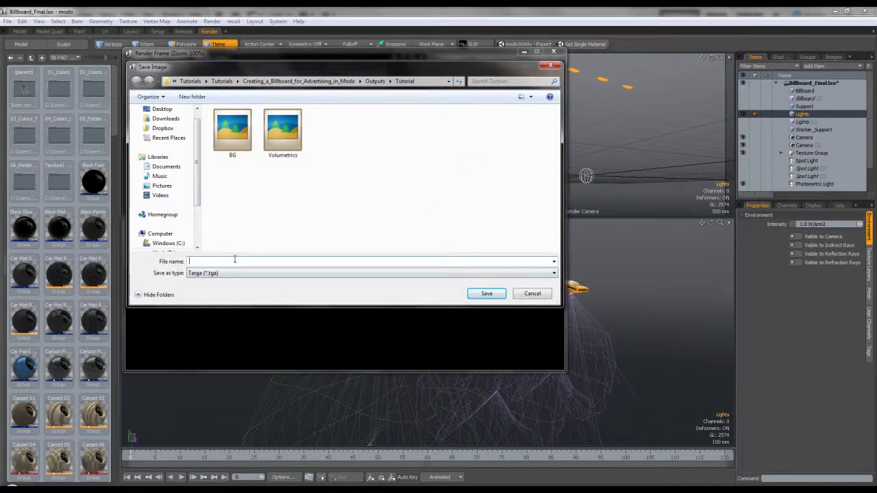
text(Lights)
key(Return)
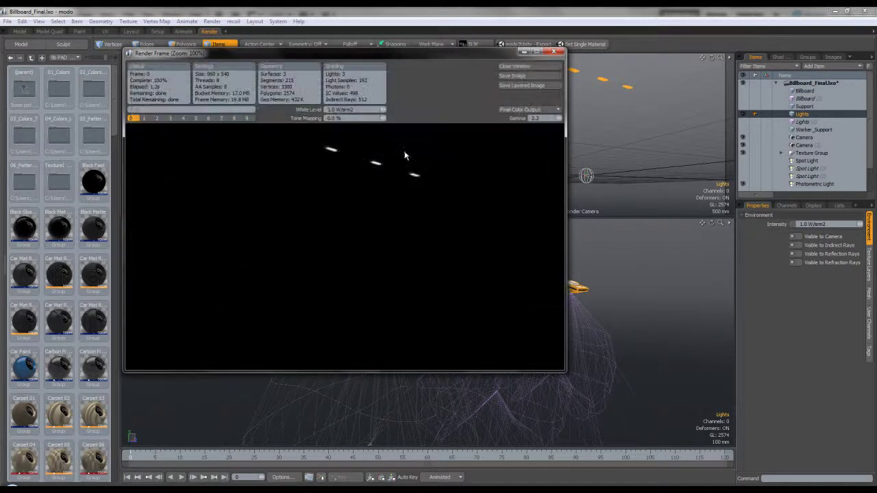
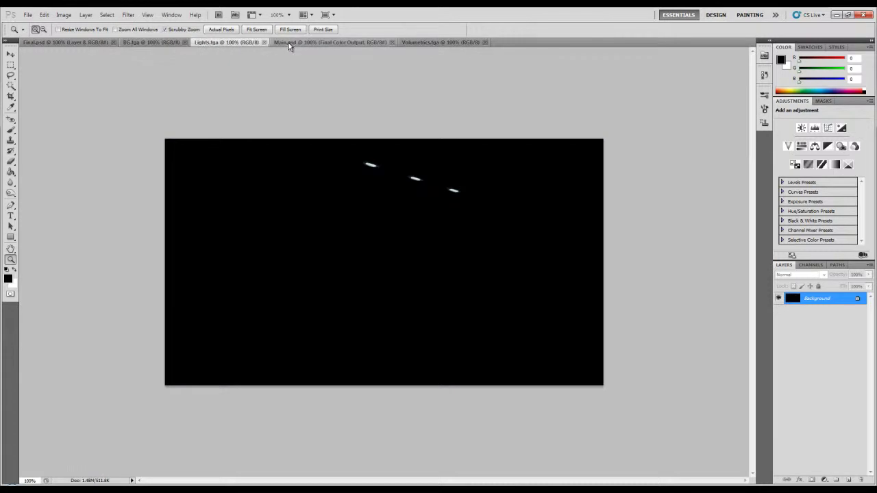
- In Photoshop, copy the whole BG.tga image, close it, paste it into Main.psd and place its layer beneath all the others
click(147, 42)
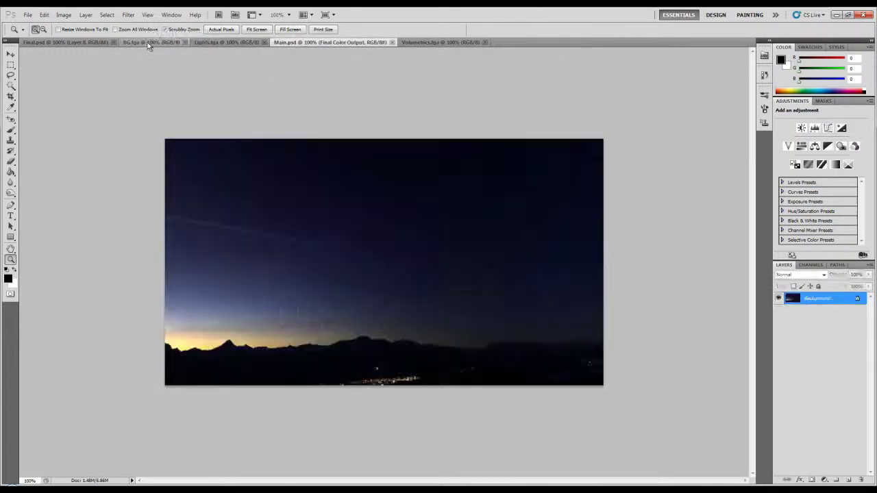
key(m)
key(ctrl+a)
key(ctrl+c)
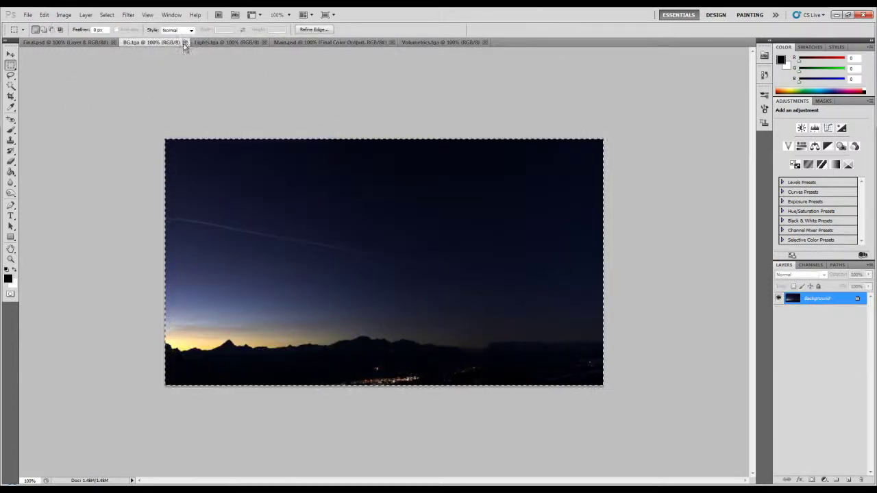
click(185, 43)
key(ctrl+v)
drag(813, 299, 822, 374)
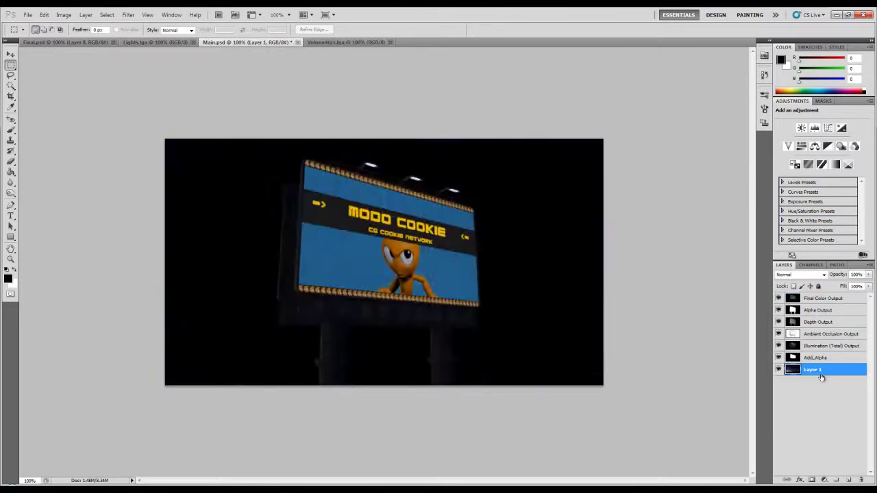
- Copy the whole Volumetrics.tga image into Main.psd, close its source file, and place the new layer directly below Final Color Output
click(321, 43)
key(ctrl+a)
key(ctrl+c)
click(390, 41)
key(ctrl+v)
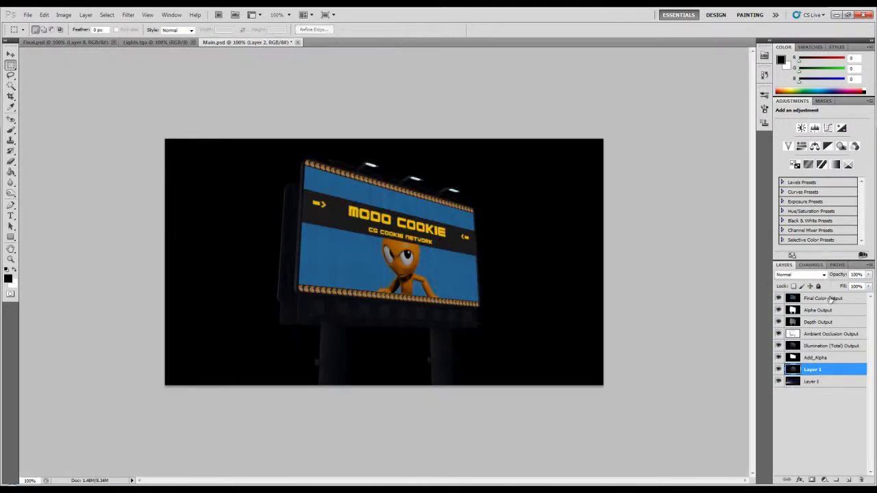
drag(812, 370, 832, 305)
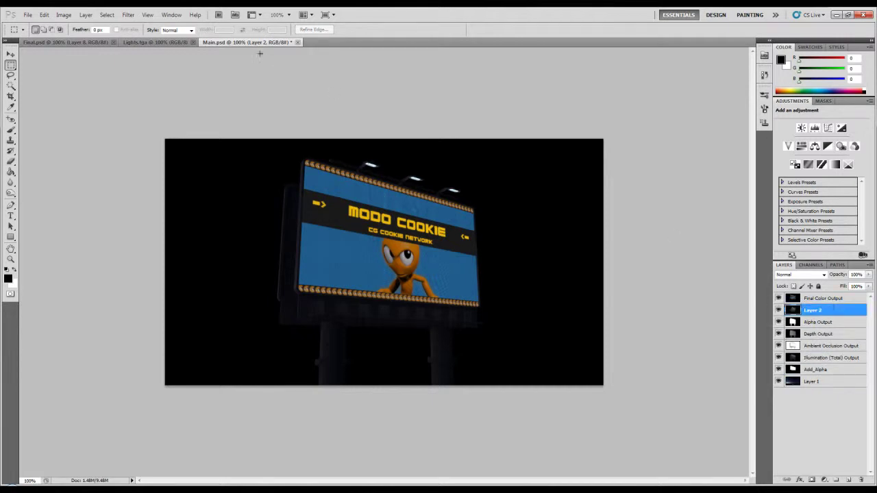
- Copy the whole Lights.tga image, close that file, and paste it into Main.psd above the volumetrics layer
click(154, 42)
key(ctrl+a)
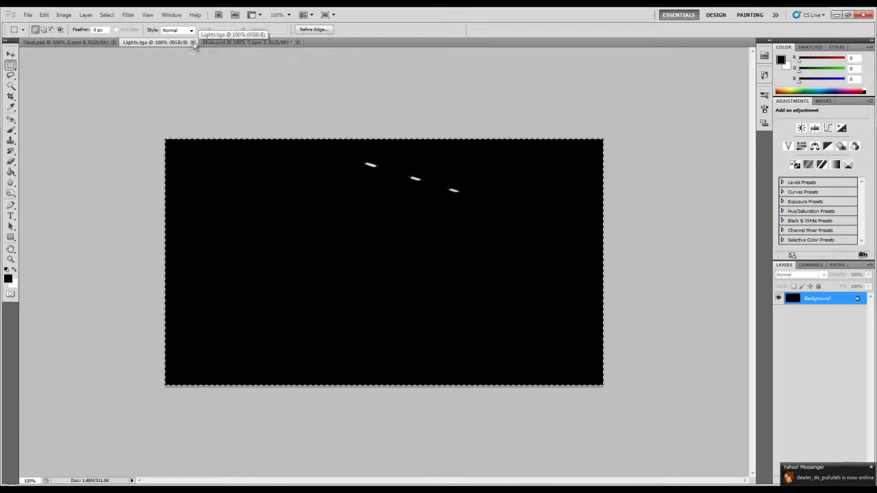
key(ctrl+c)
click(193, 43)
key(ctrl+v)
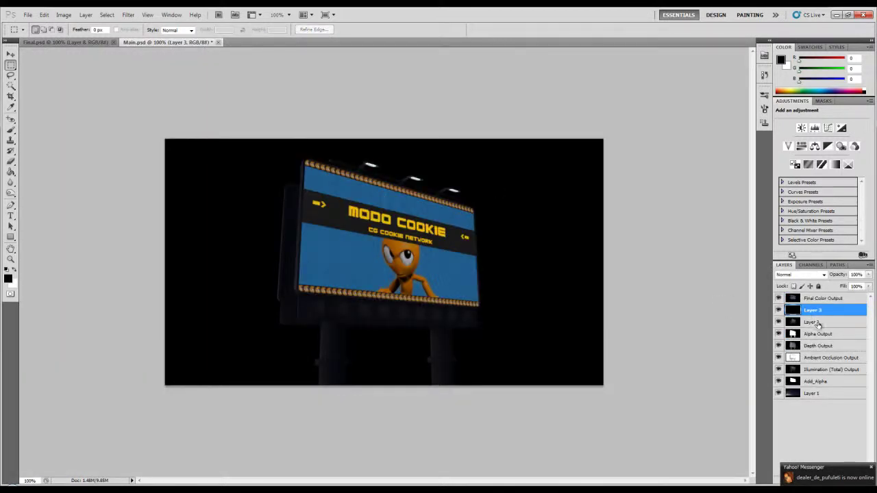
- Examine the illumination, ambient occlusion, depth, alpha, Add_Alpha and final color passes individually by isolating their visibility, and restore all layers
click(809, 300)
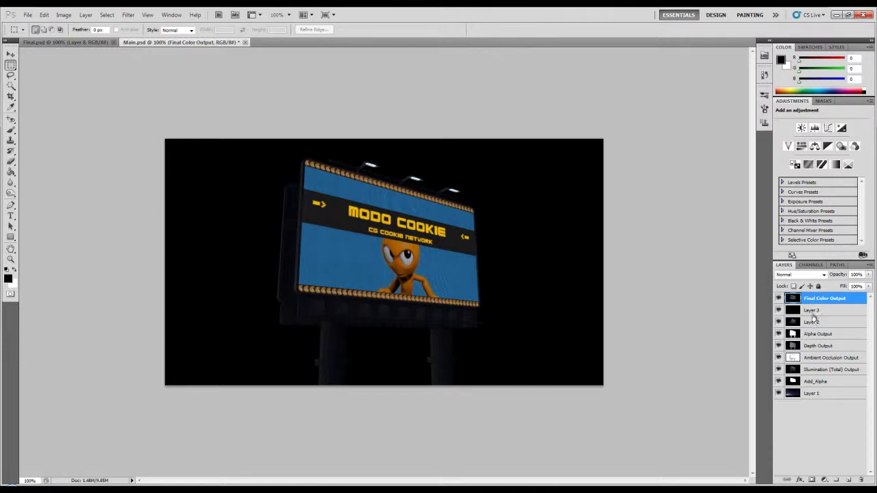
click(814, 370)
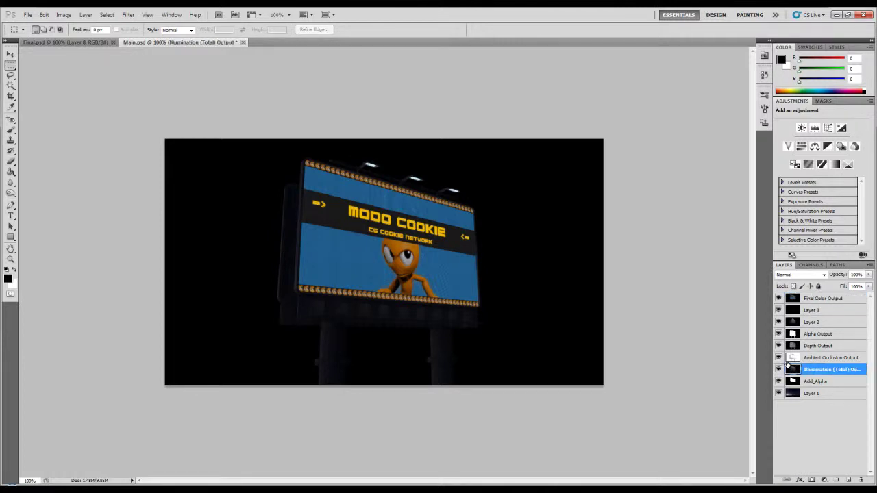
alt+click(779, 370)
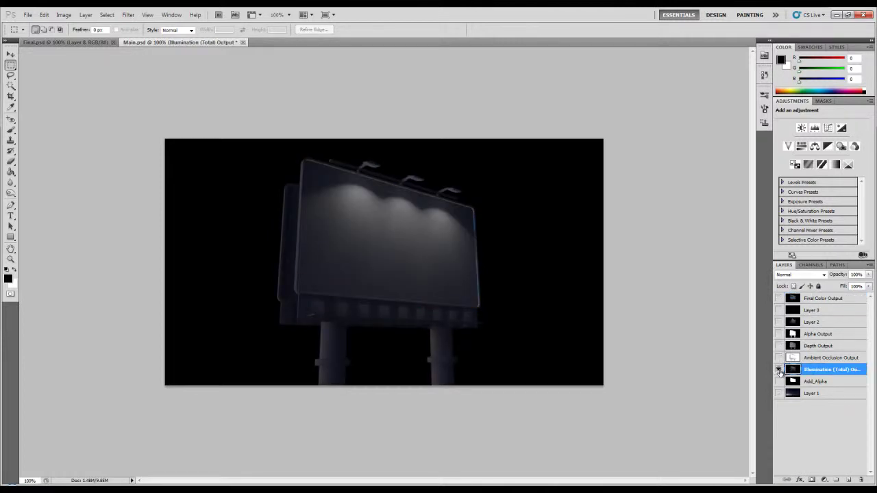
click(778, 359)
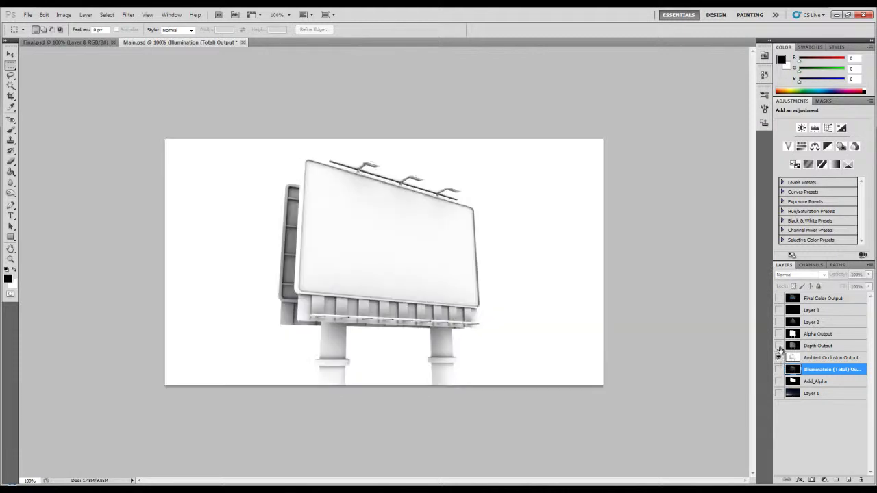
click(779, 346)
click(779, 335)
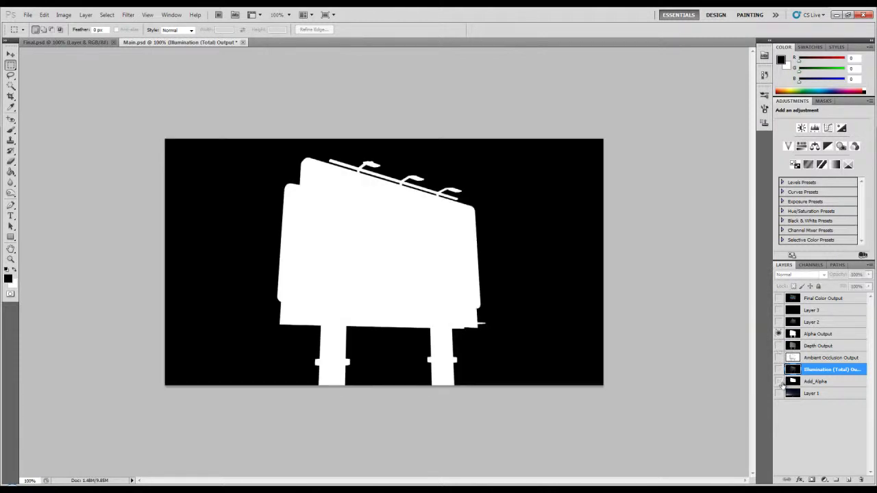
alt+click(779, 381)
alt+click(778, 299)
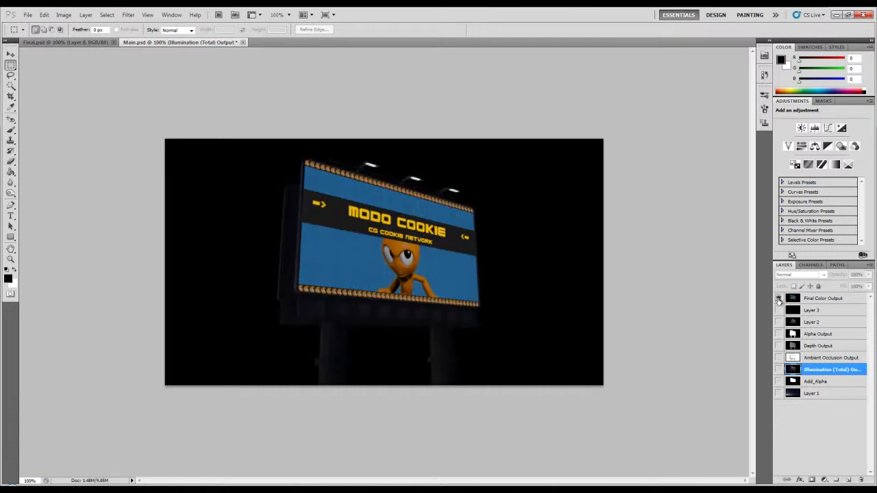
click(778, 298)
click(779, 299)
drag(779, 322, 779, 299)
- Place the Billboard_Add image from the project folder into Main.psd at its original position and rasterize its layer
key(alt+Tab)
click(114, 112)
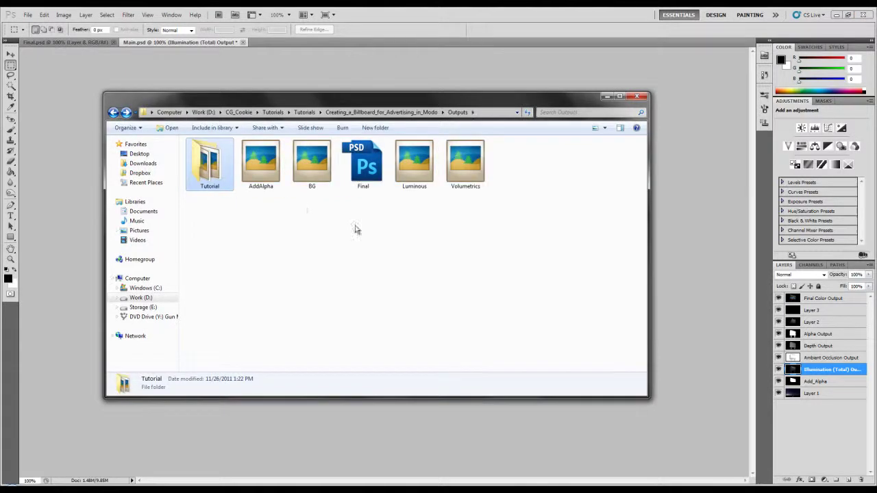
click(113, 113)
drag(329, 183, 381, 88)
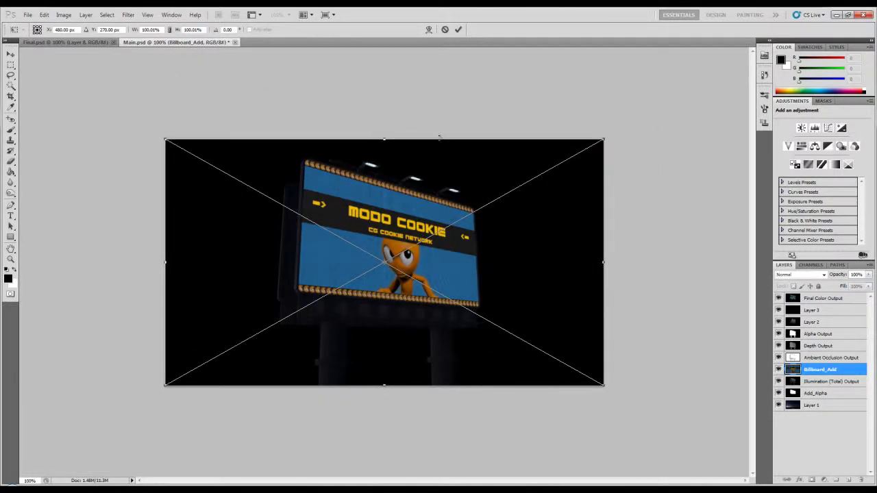
key(Return)
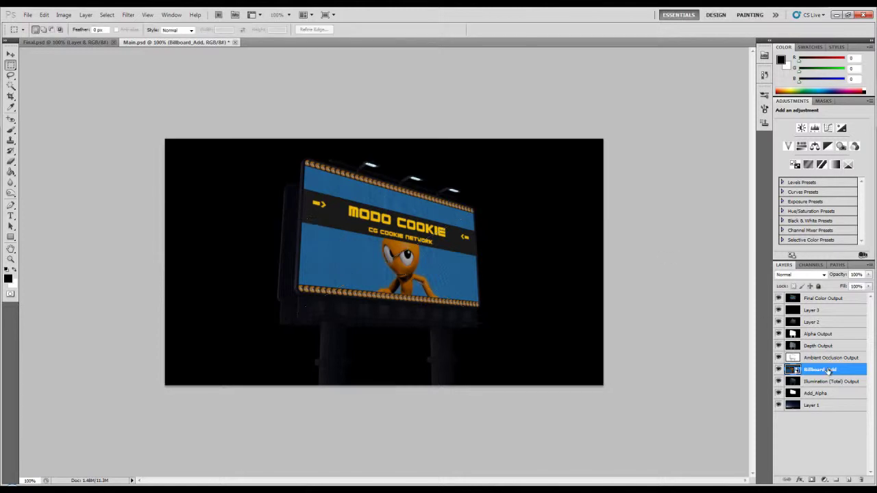
right_click(828, 370)
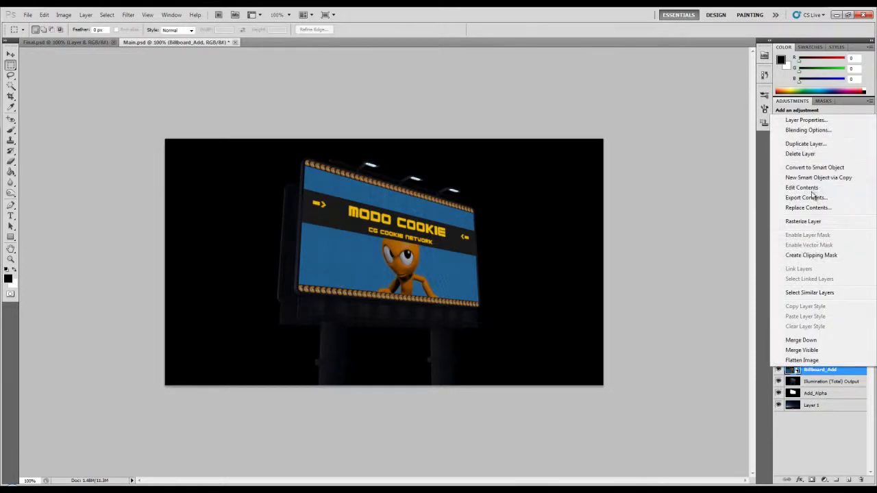
click(803, 222)
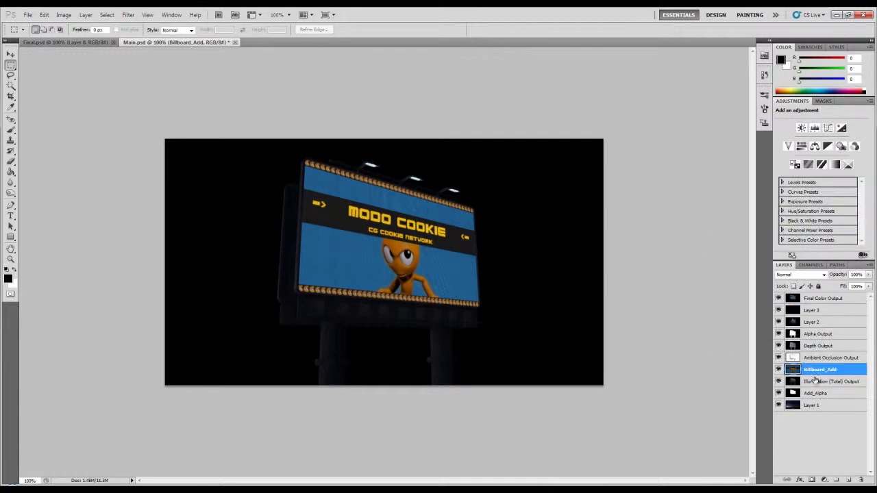
- Move the Final Color Output layer directly above Layer 1 and hide Layer 3, Layer 2 and Alpha Output
drag(813, 306, 824, 400)
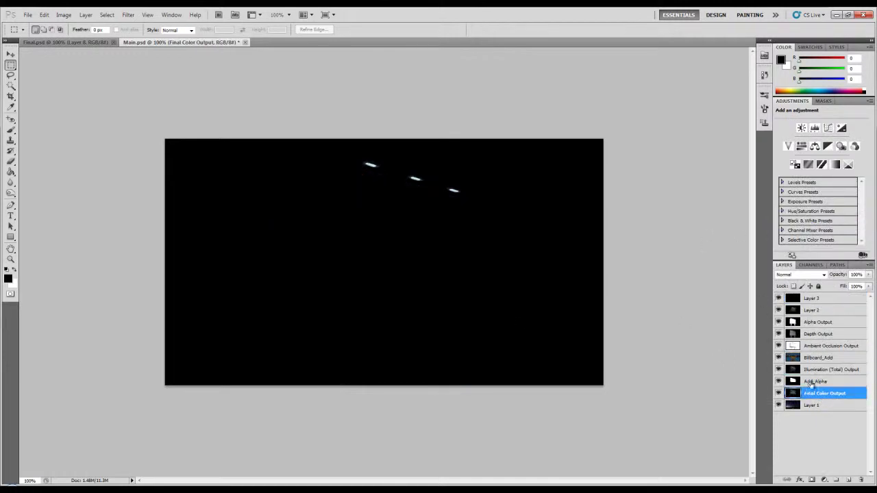
click(811, 381)
click(808, 346)
click(793, 323)
click(778, 322)
ctrl+click(793, 322)
key(ctrl+d)
drag(778, 298, 779, 310)
- Add a layer mask to Final Color Output and paste the Alpha Output image into the mask channel
click(817, 393)
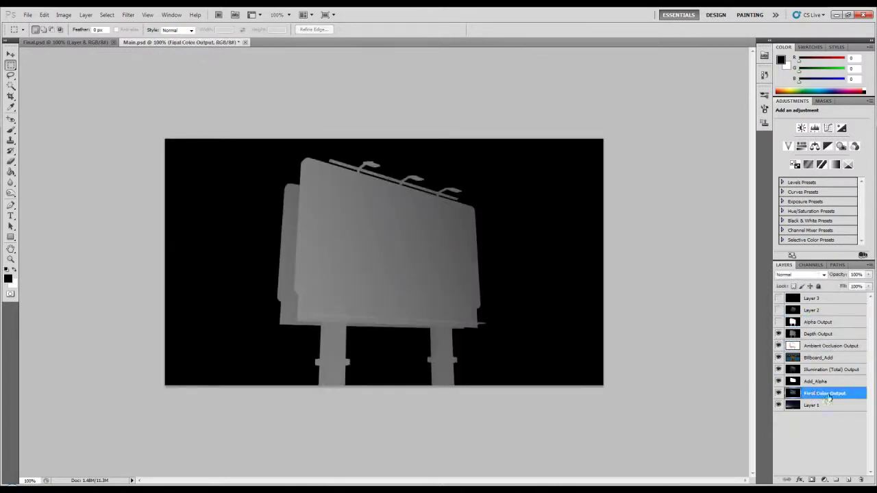
click(812, 479)
click(810, 265)
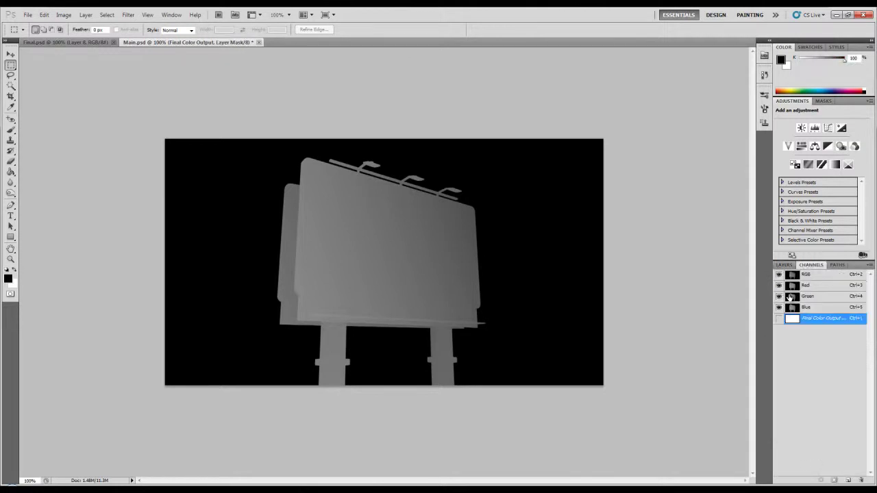
click(779, 319)
click(779, 319)
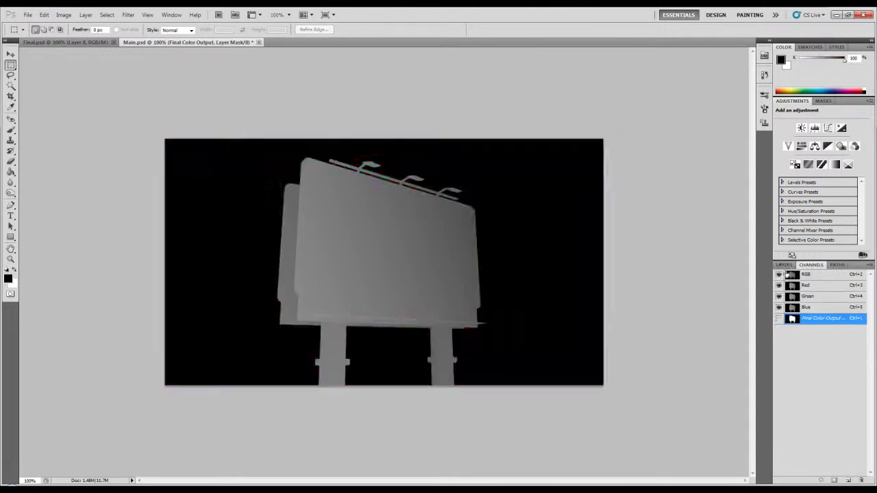
click(784, 264)
- Create a blank layer above the masked Final Color Output and merge the two to bake in the mask
click(849, 480)
shift+click(831, 406)
key(ctrl+e)
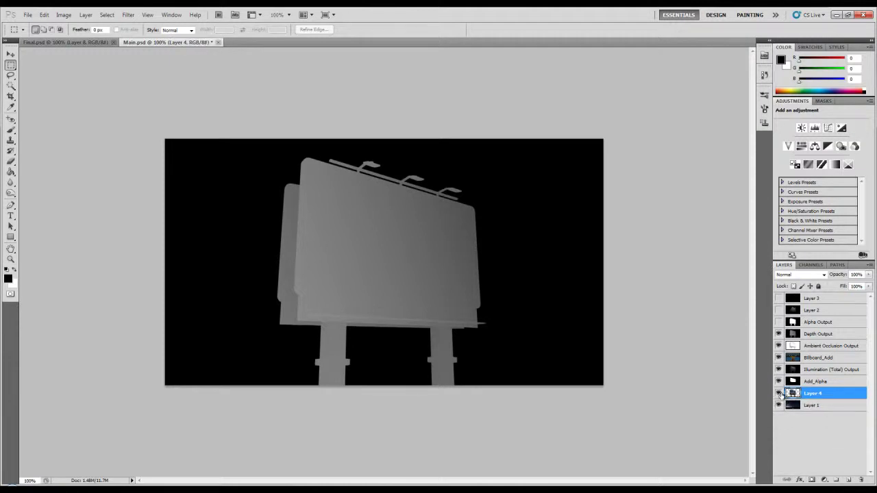
- Hide all passes from Depth Output down to Add_Alpha and the Layer 1 sky to isolate the billboard cut-out
drag(778, 369, 778, 334)
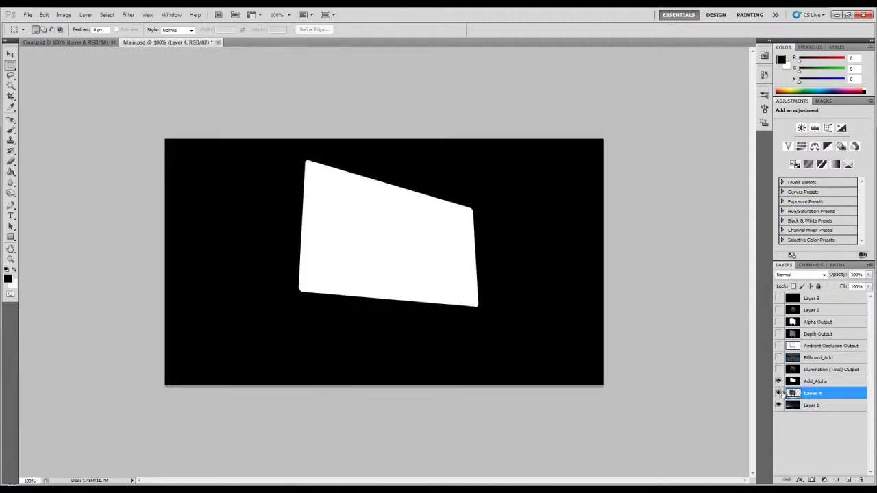
click(778, 381)
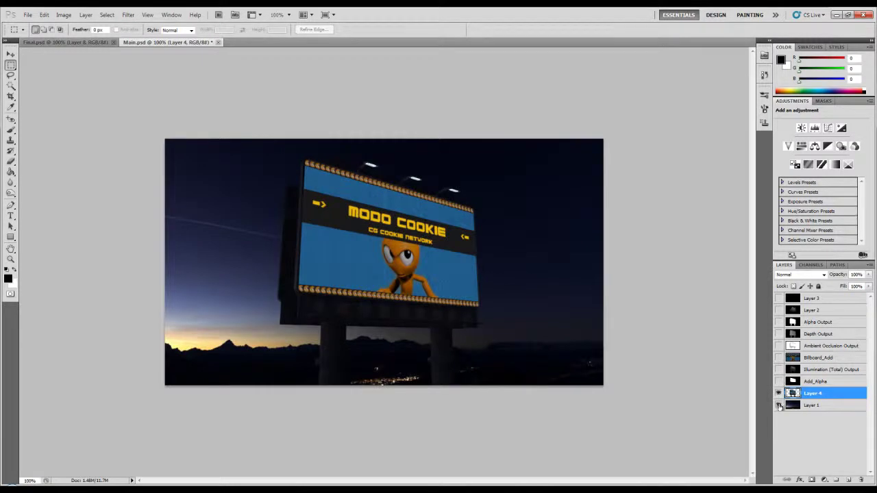
click(779, 405)
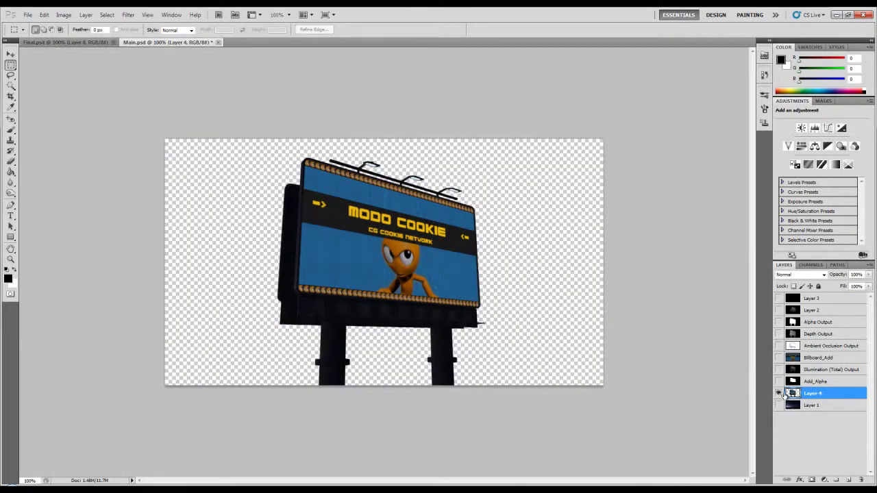
- Show the Illumination (Total) Output layer and mask it with the alpha image pasted into its mask channel
click(807, 370)
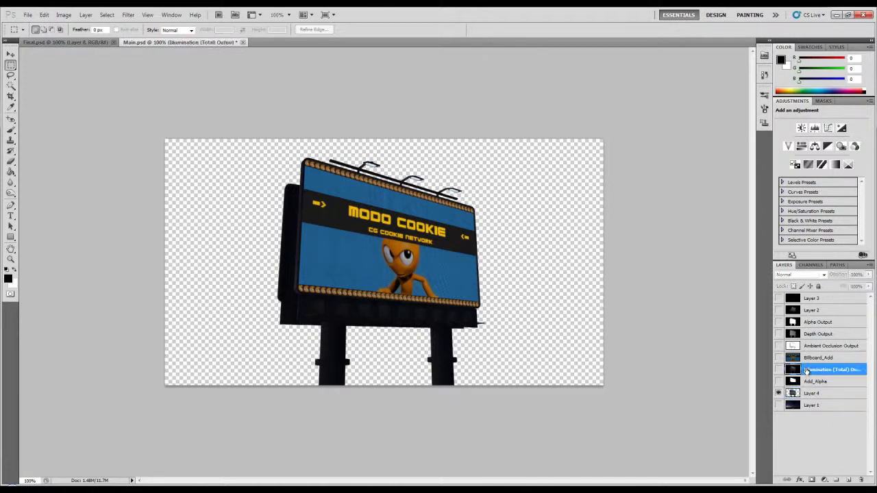
click(812, 346)
click(807, 370)
click(779, 370)
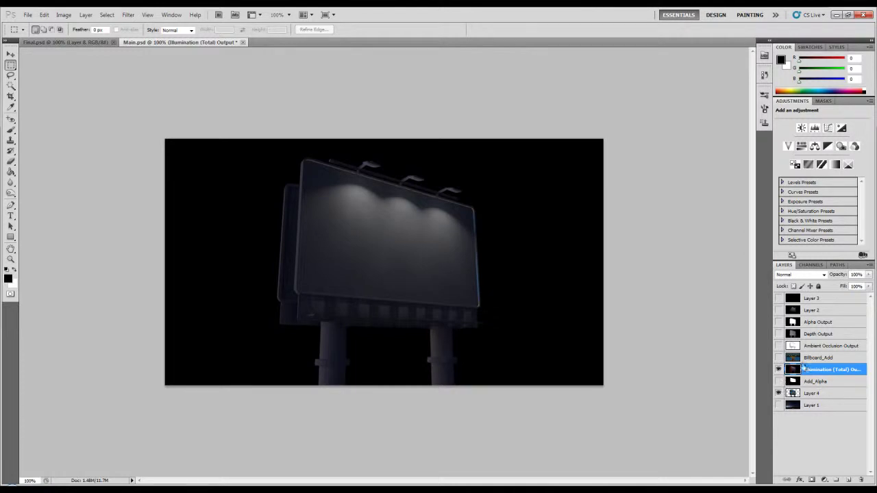
click(812, 479)
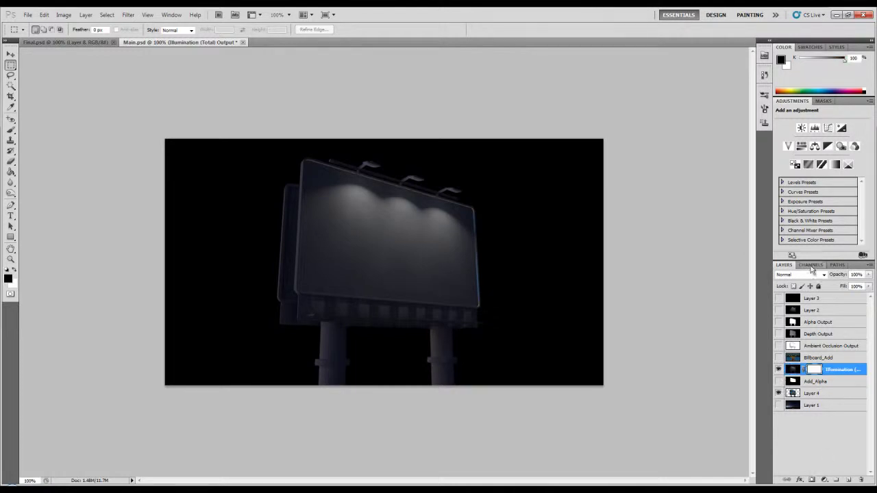
click(811, 265)
click(779, 320)
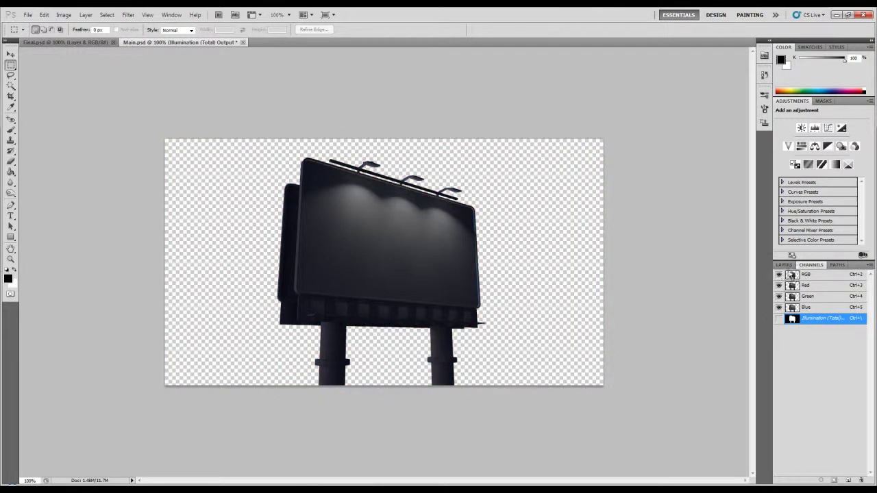
click(784, 265)
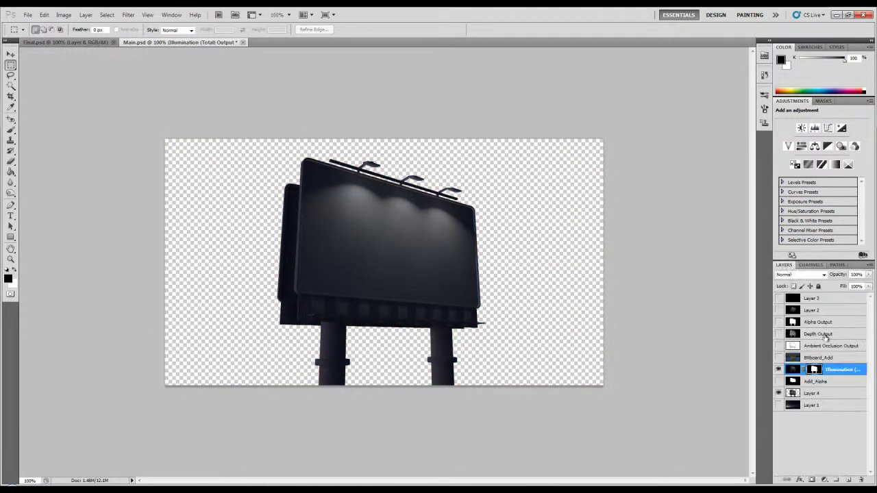
- Merge the masked illumination pass with a new blank layer, hide the merged layer, and show the Layer 1 sky
click(848, 480)
shift+click(836, 384)
key(ctrl+e)
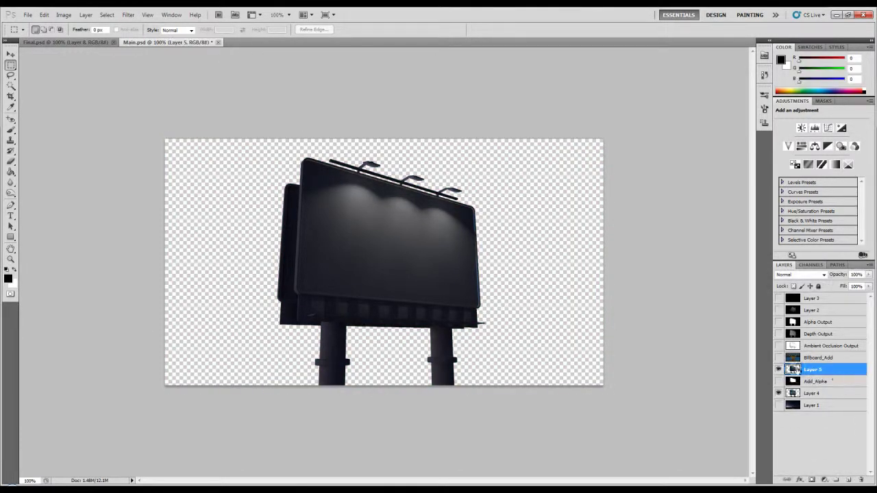
click(779, 369)
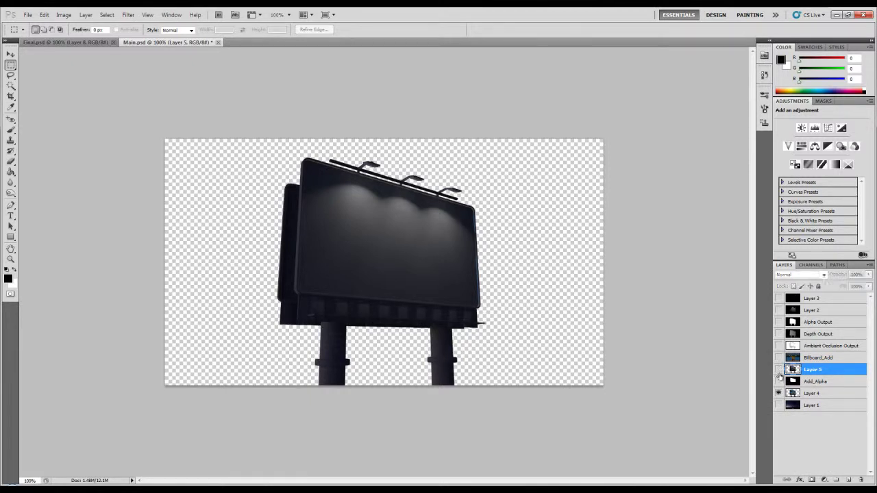
click(778, 406)
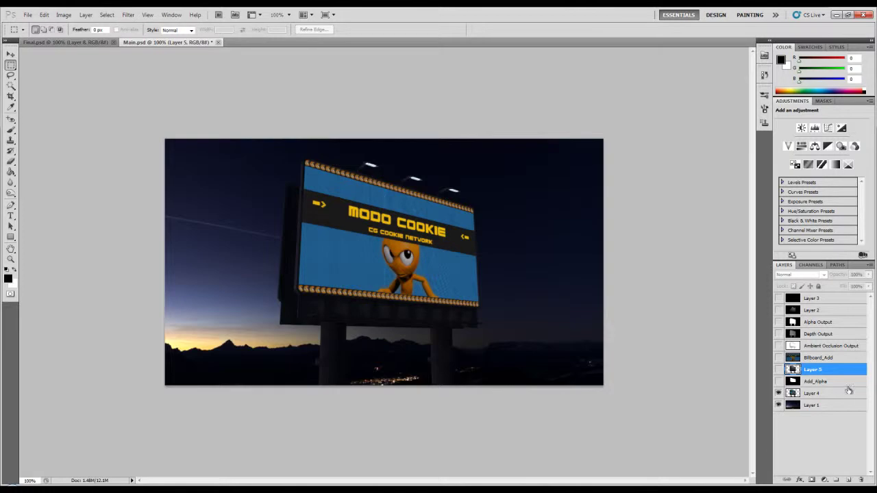
- Add a blank layer above the Layer 1 sky and set up a black brush at 10% opacity
click(825, 405)
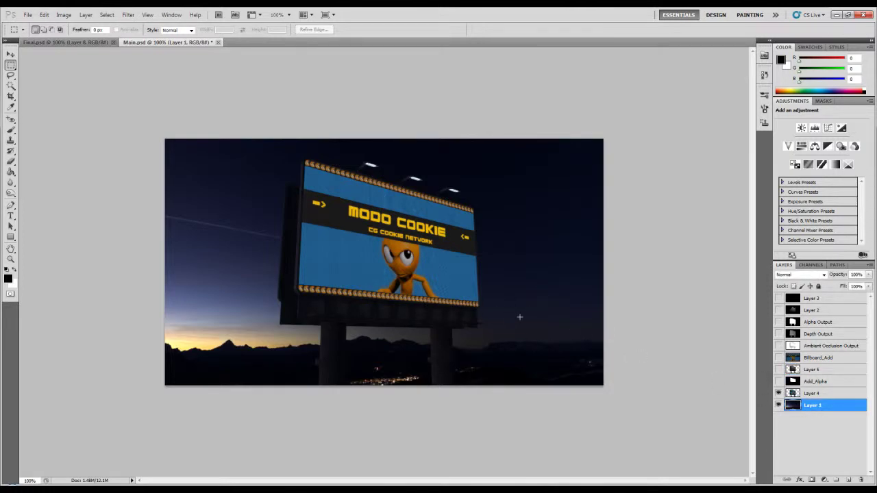
click(848, 480)
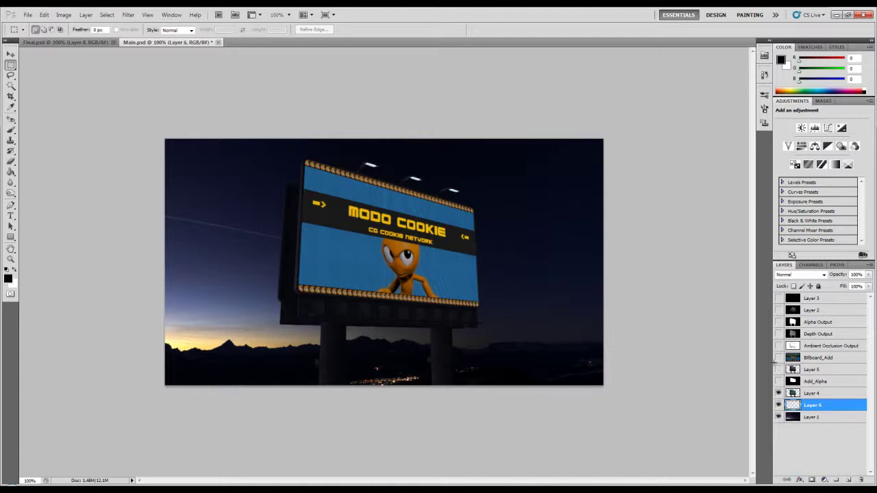
click(11, 140)
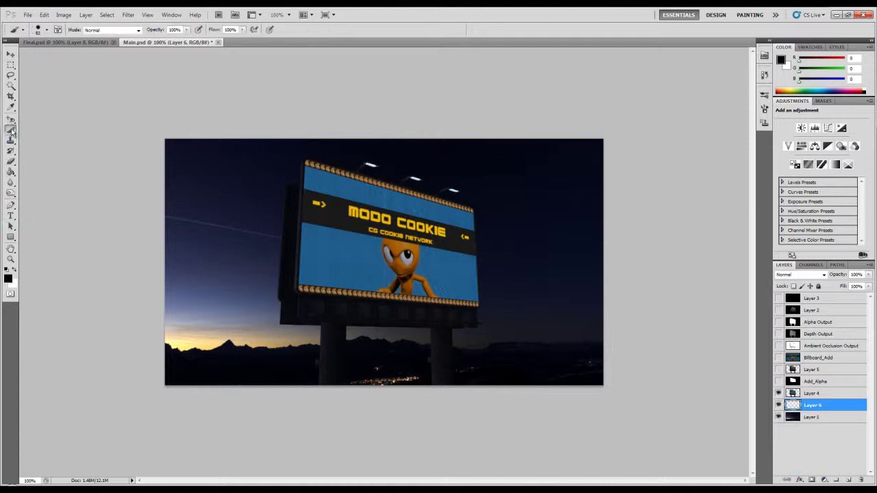
click(46, 30)
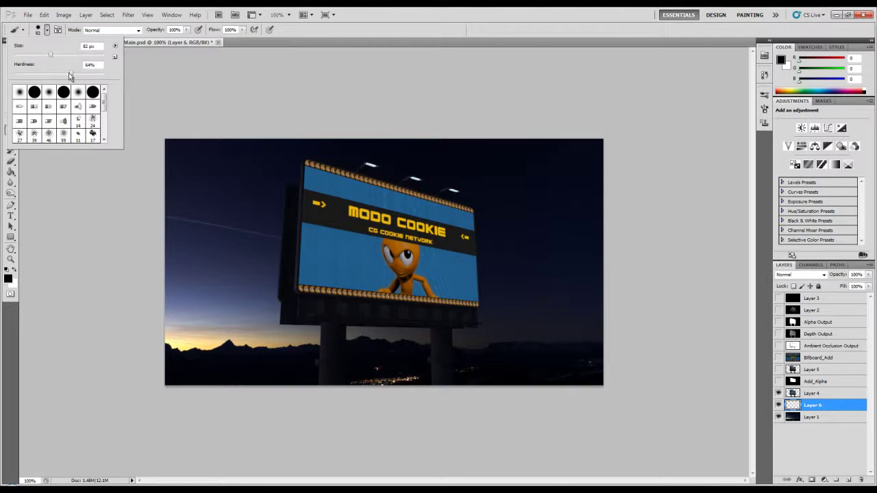
click(163, 80)
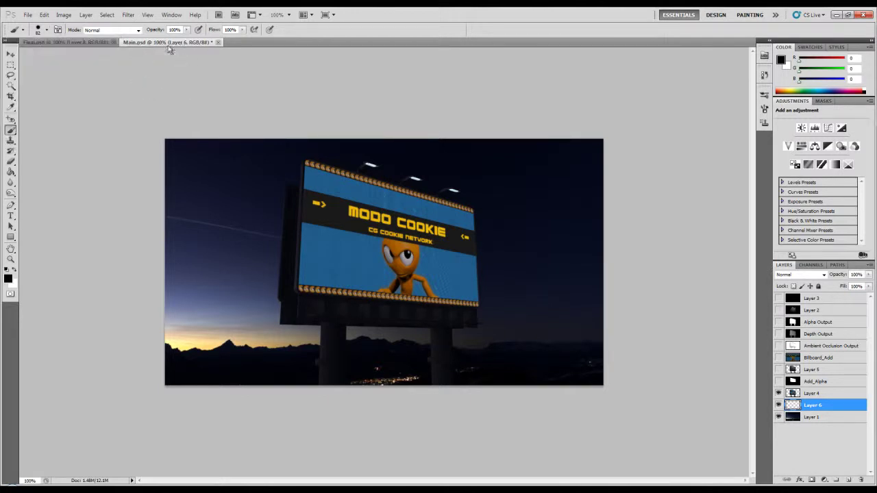
drag(156, 31, 121, 30)
click(149, 31)
click(9, 278)
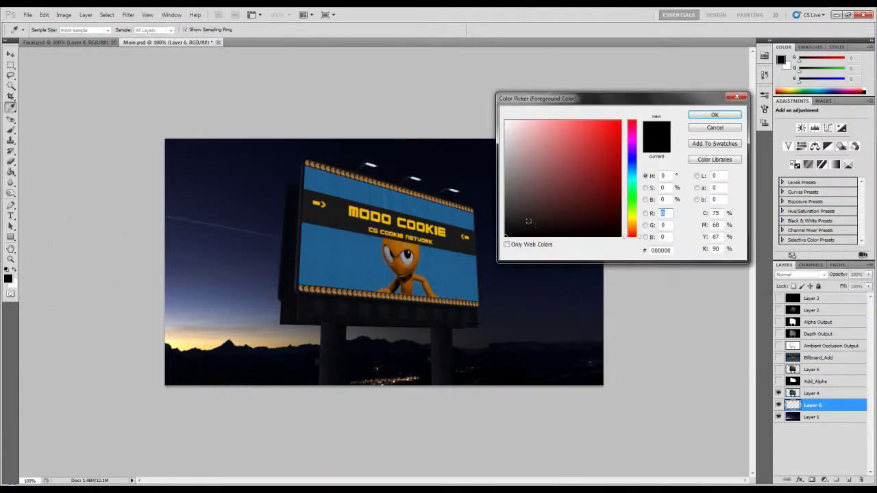
click(714, 115)
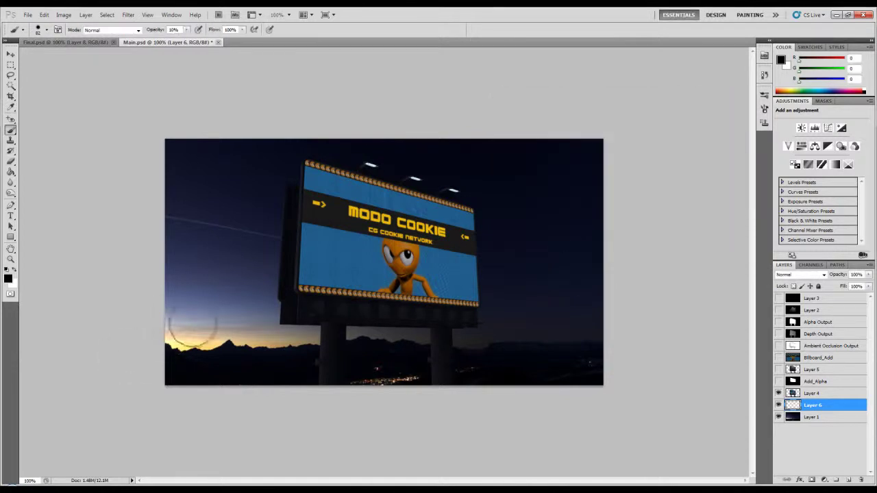
- Try darkening the sky with faint black brush strokes, and replace the painted layer with a fresh blank one
mouse_move(164, 325)
mouse_down()
mouse_move(171, 293)
mouse_move(247, 242)
mouse_move(235, 332)
mouse_move(202, 239)
mouse_up()
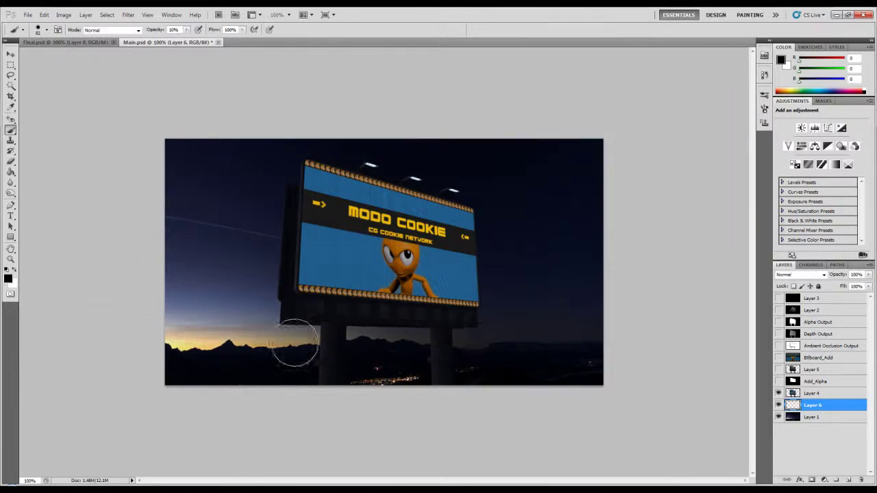
mouse_move(117, 201)
mouse_down()
mouse_move(215, 357)
mouse_move(51, 219)
mouse_up()
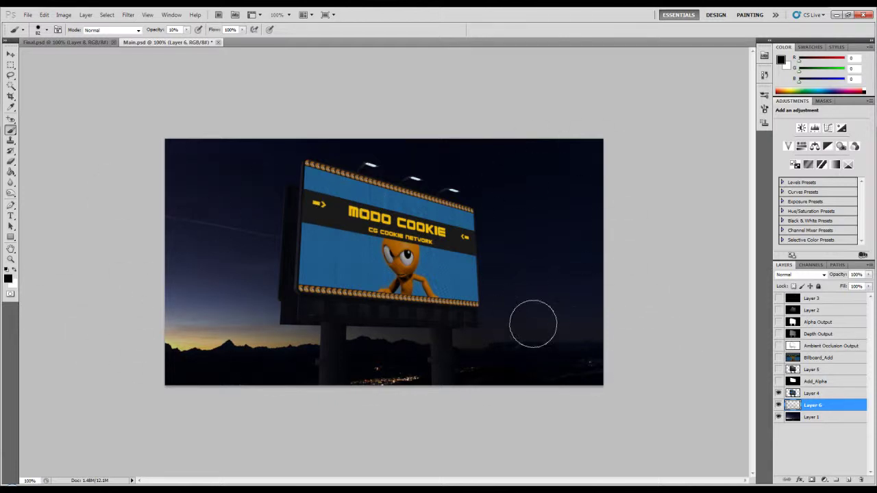
click(861, 480)
click(848, 480)
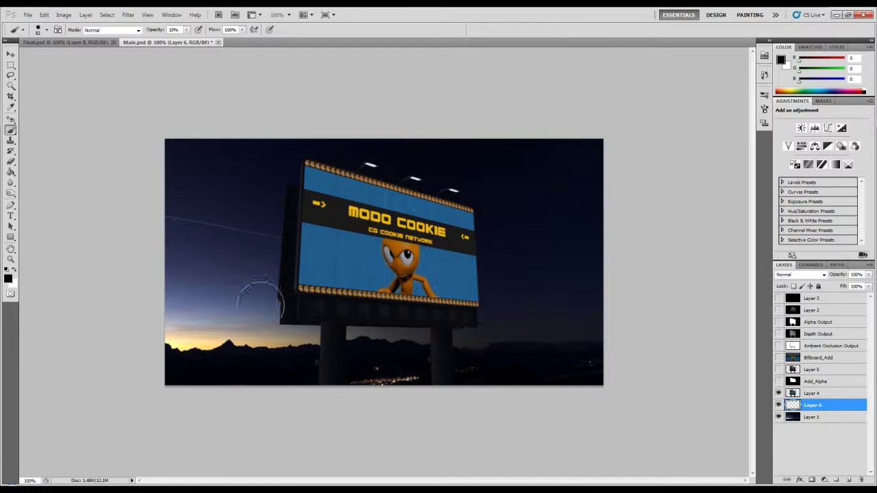
- Enlarge the brush to 150 px, lower its hardness and brush black over the bright sky on the blank Layer 6
key(bracketright)
key(bracketright)
key(bracketright)
key(bracketright)
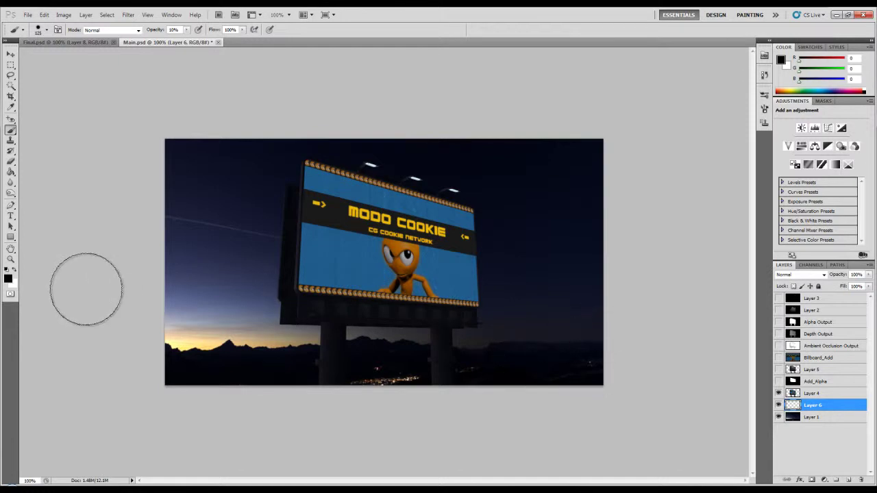
click(82, 42)
click(167, 48)
key(Return)
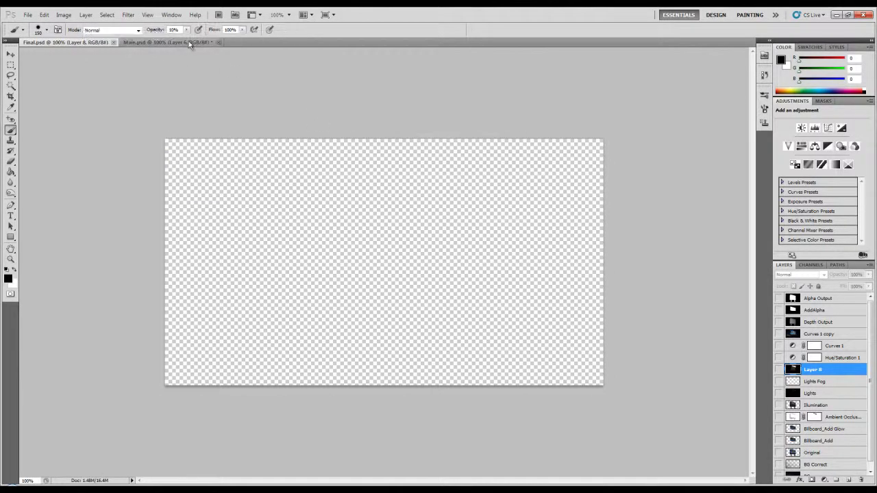
click(168, 42)
click(45, 30)
drag(70, 76, 53, 76)
click(239, 89)
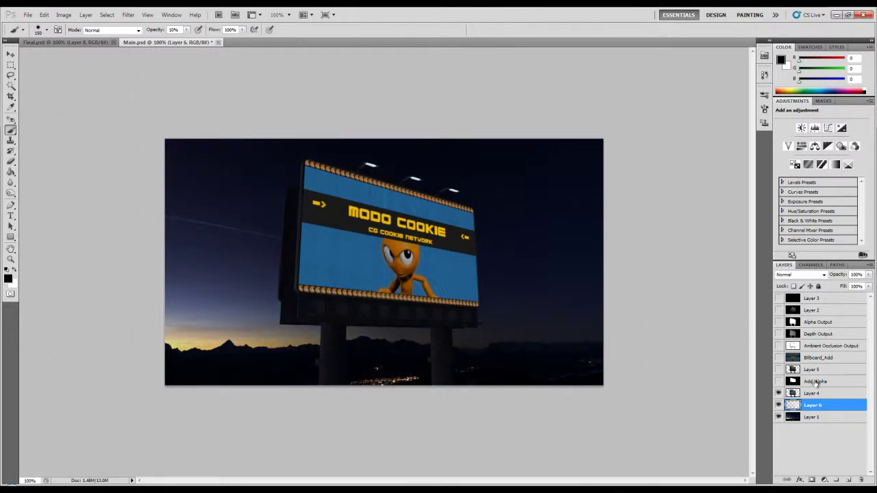
- Check the BG Correct layer in Final.psd and return to Main.psd
click(84, 42)
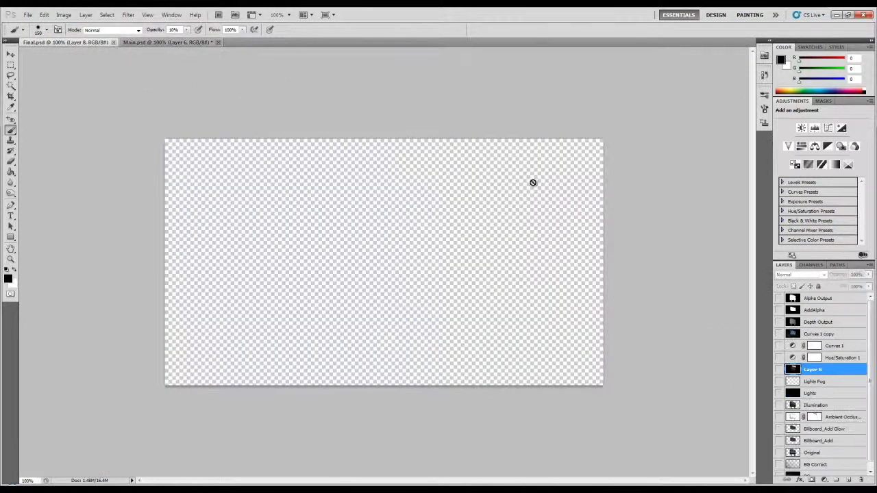
scroll(807, 447, down, 1)
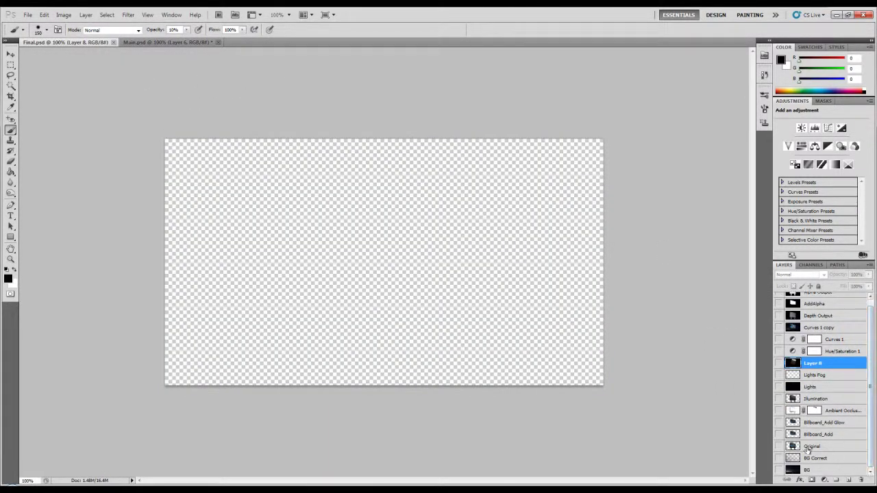
click(818, 458)
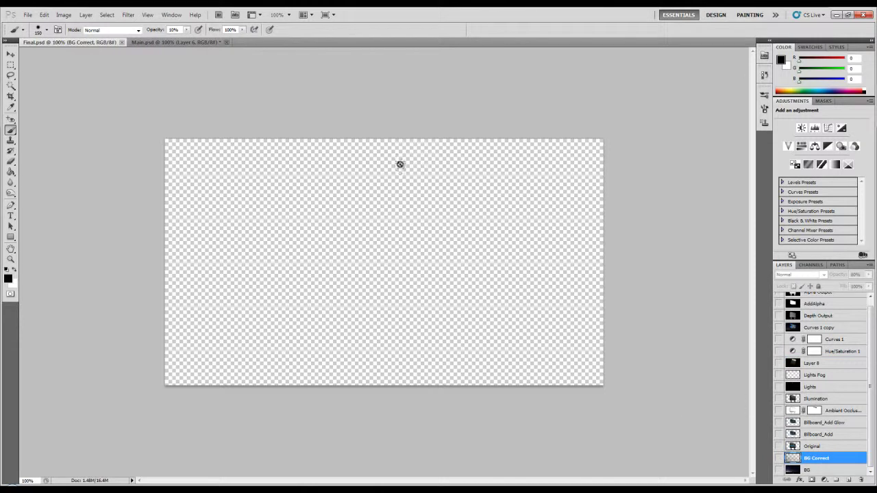
click(194, 42)
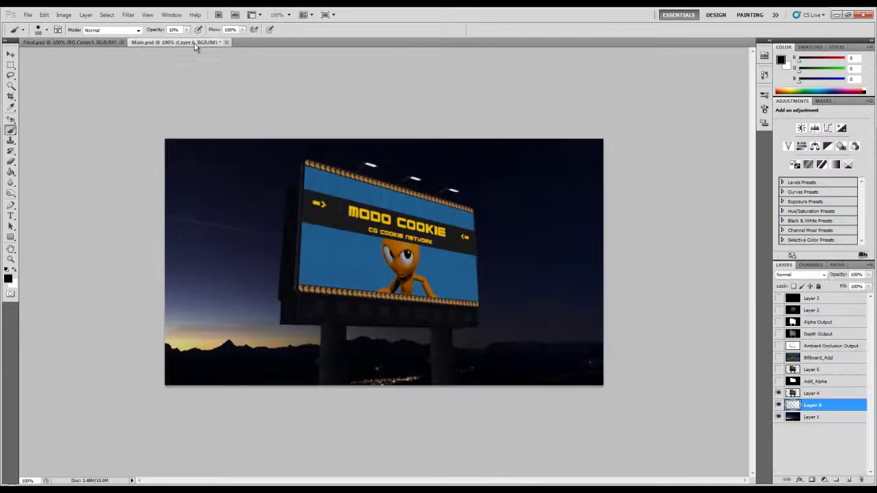
click(812, 394)
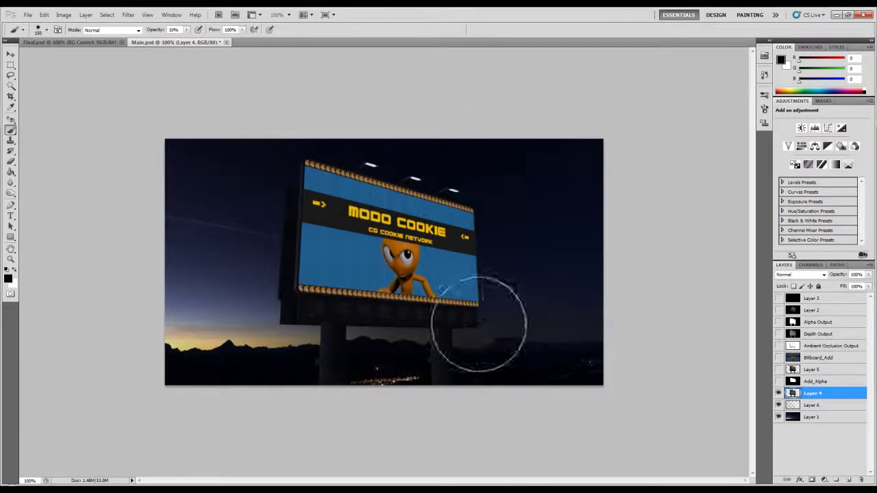
click(10, 65)
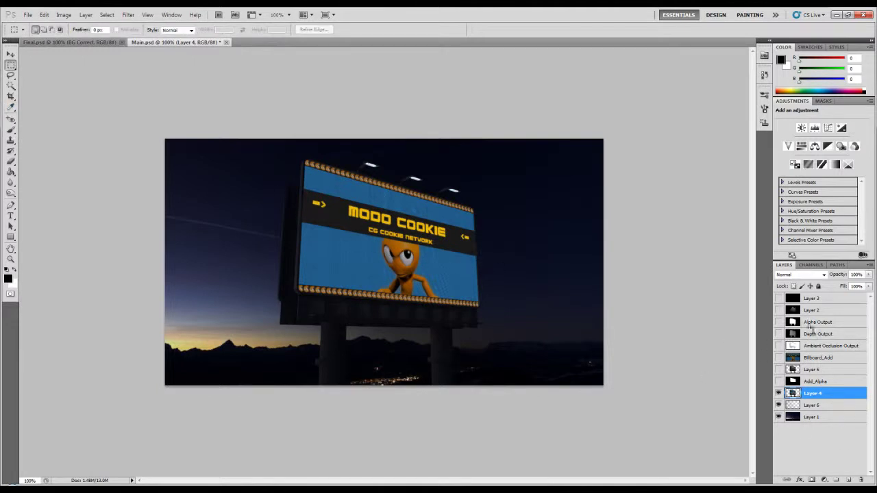
double_click(819, 357)
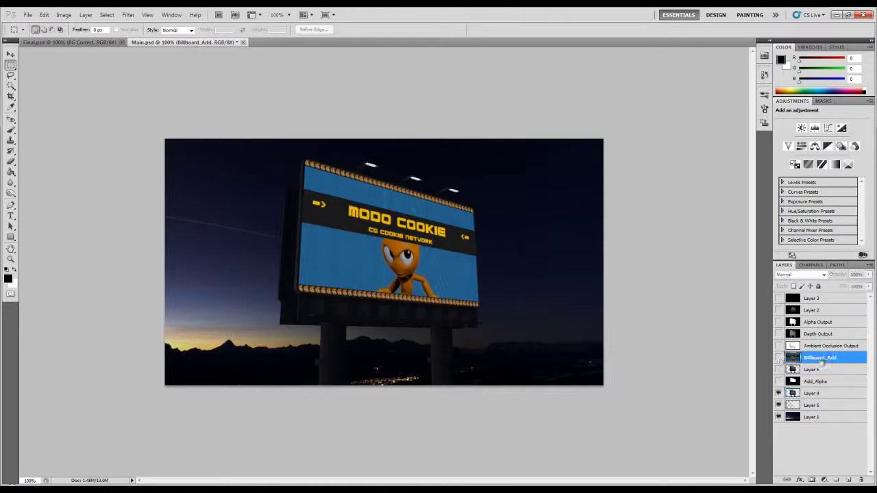
click(779, 357)
key(ctrl+t)
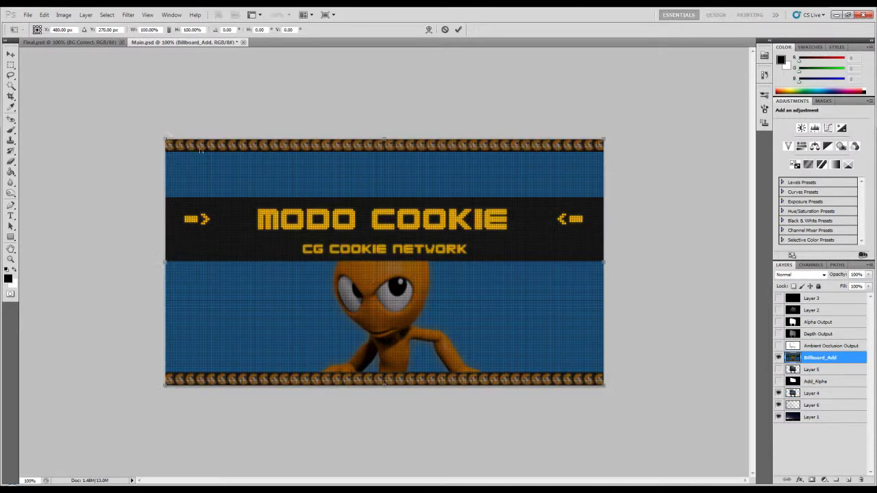
alt+shift+drag(162, 137, 242, 183)
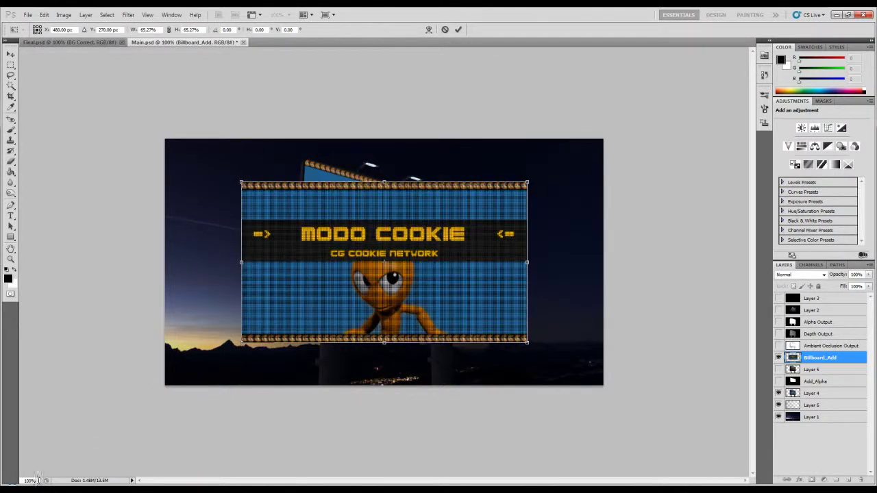
text(200)
key(Return)
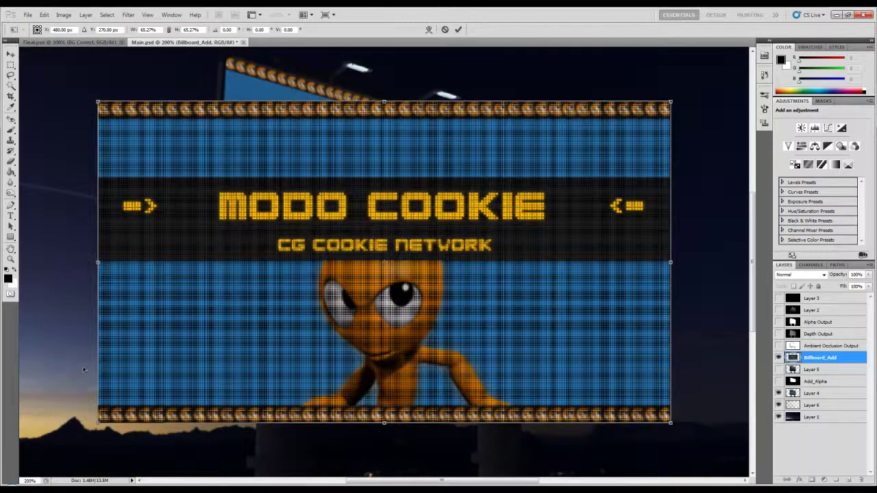
key(Escape)
- Place the Ambient Occlusion Output layer directly above Layer 4 in Multiply mode at 50% opacity, and hide Billboard_Add
drag(795, 348, 798, 389)
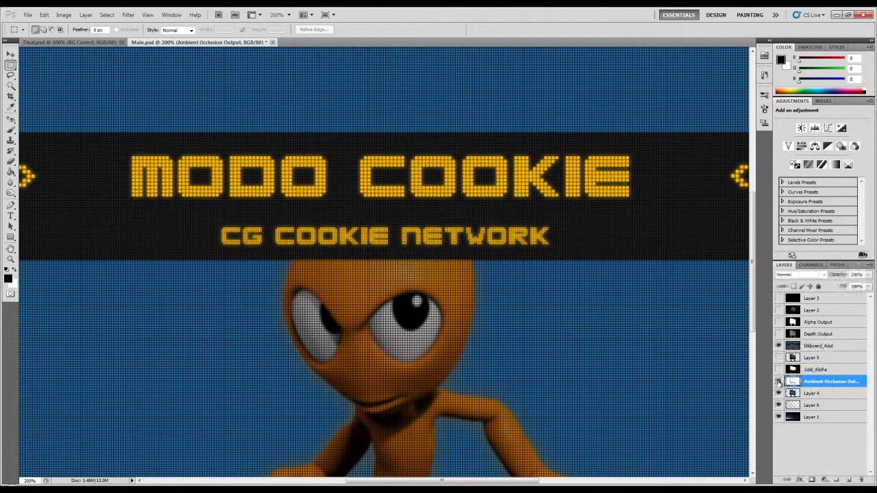
click(800, 274)
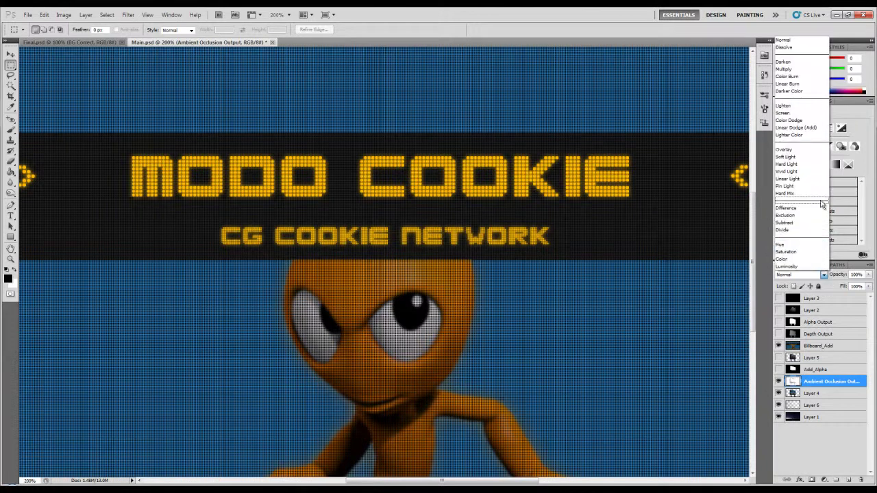
click(783, 70)
click(778, 346)
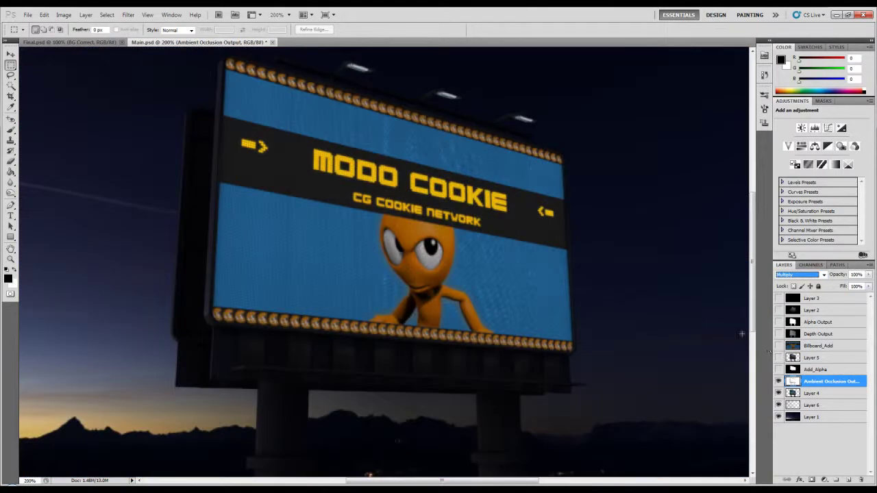
scroll(402, 258, up, 1)
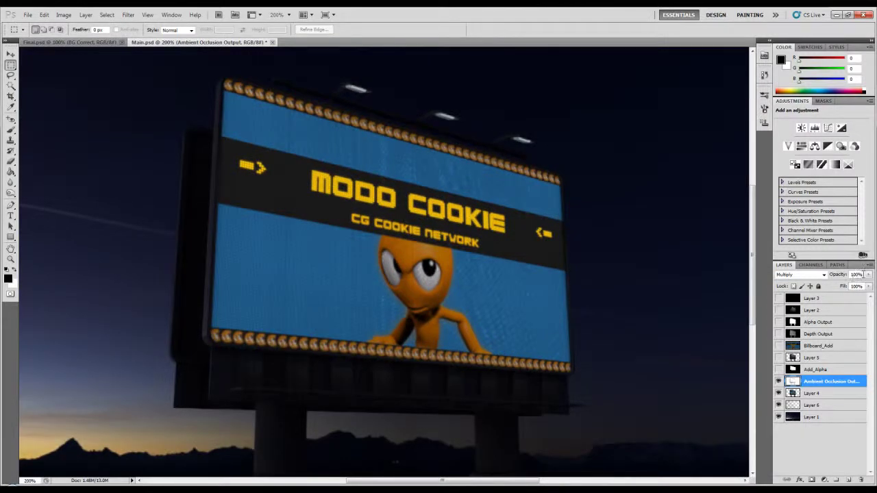
text(50)
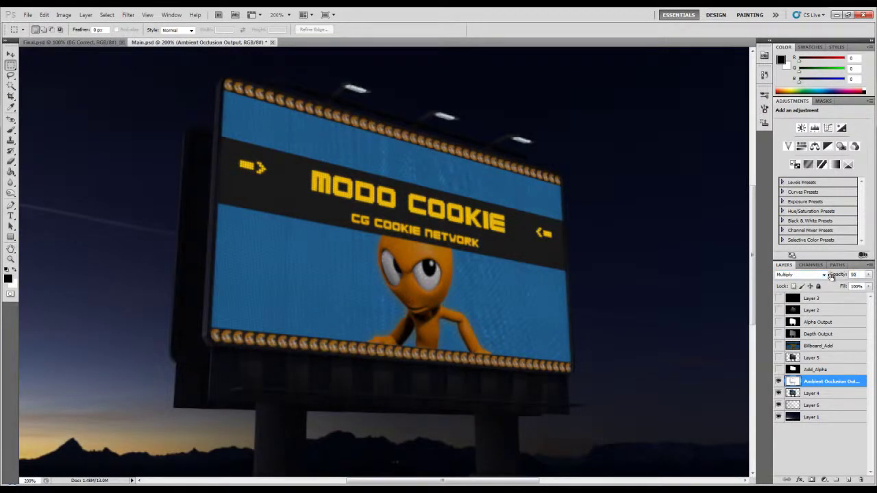
- Add a layer mask to the Ambient Occlusion Output layer and paint black around the billboard's lamps, reducing the brush to 25 px
click(812, 480)
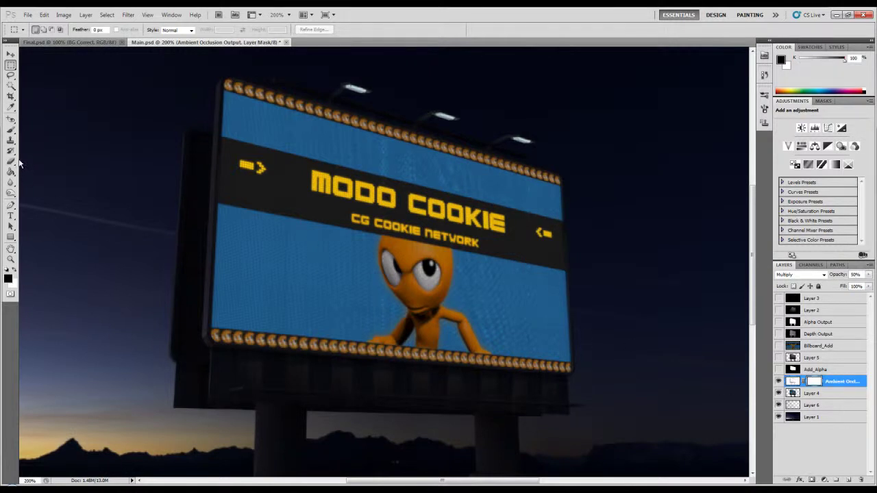
click(11, 128)
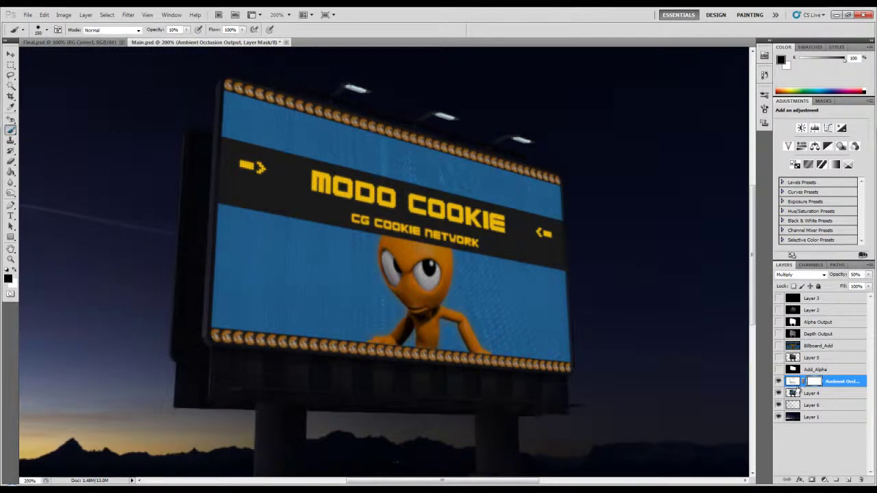
click(779, 381)
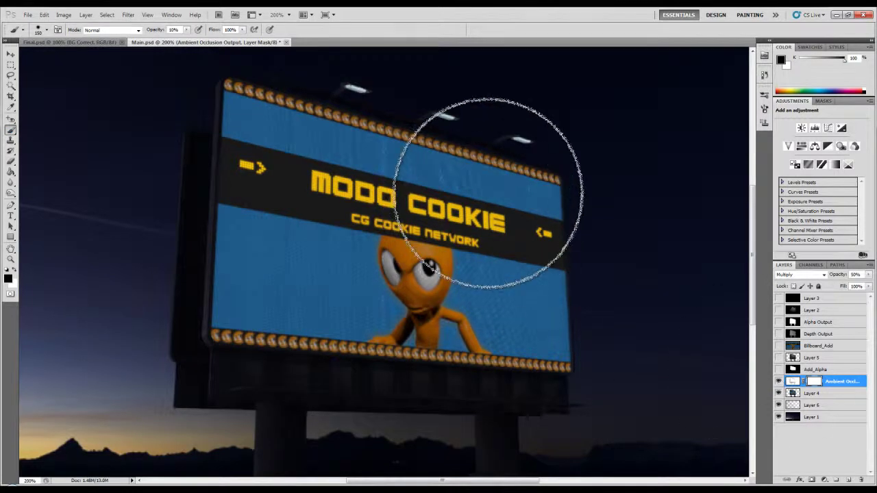
key(bracketleft)
key(bracketleft)
key(bracketleft)
key(bracketleft)
key(bracketleft)
key(bracketleft)
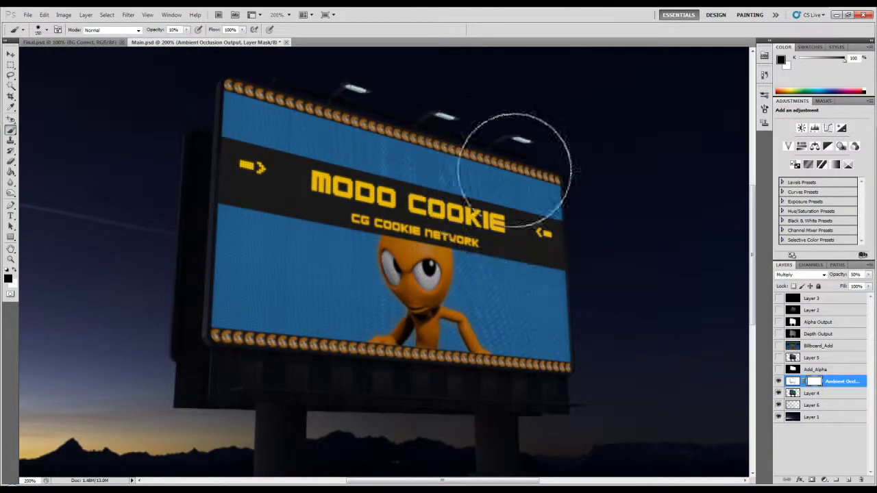
key(bracketleft)
key(bracketleft)
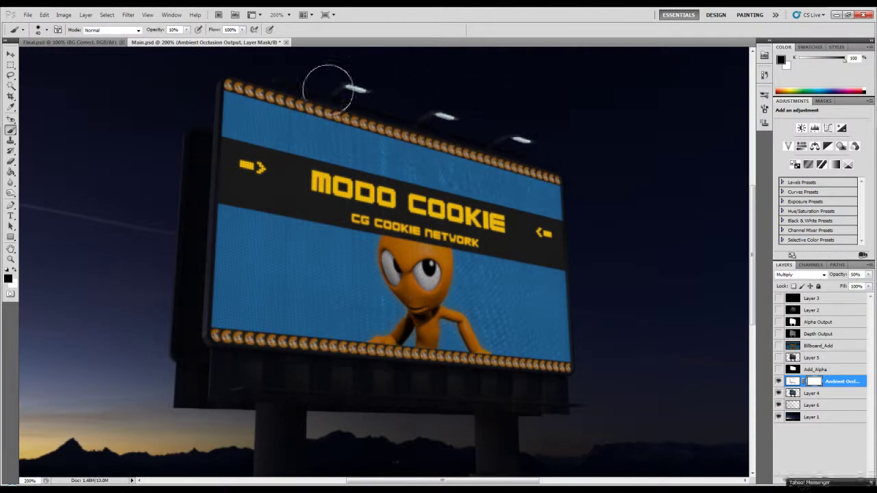
key(bracketleft)
key(bracketleft)
key(bracketleft)
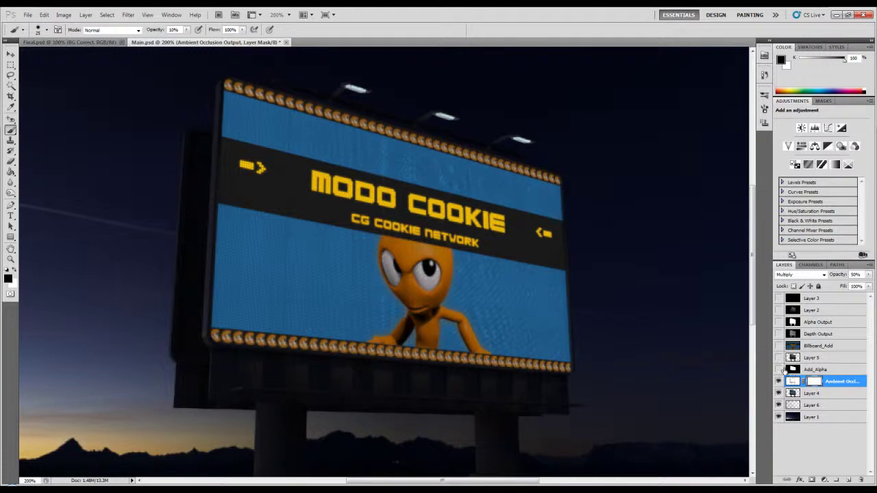
- Make the hidden Billboard_Add layer visible over the billboard scene and select it
click(813, 370)
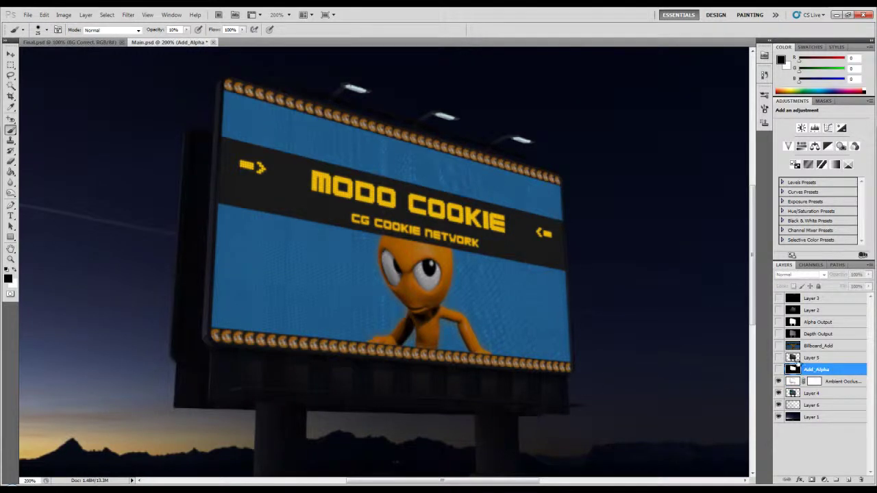
click(778, 346)
click(811, 347)
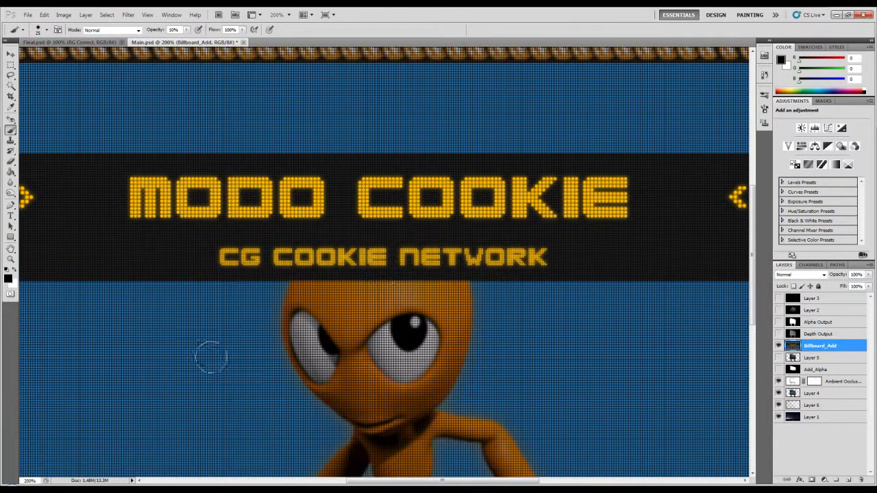
key(ctrl+t)
click(168, 29)
drag(160, 29, 116, 32)
text(80%)
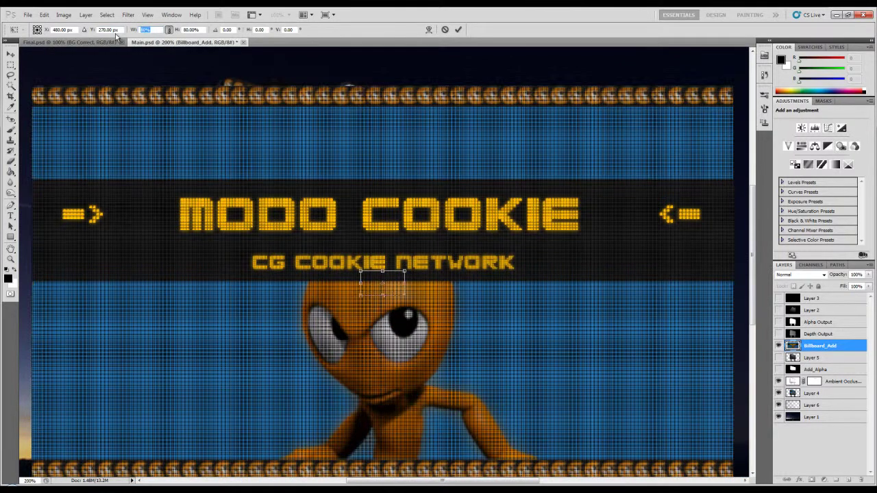
text(50)
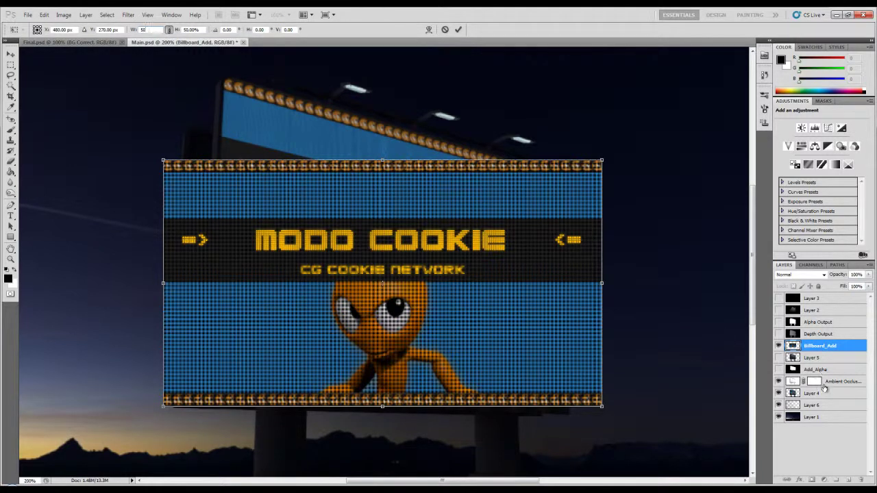
key(Escape)
- Move the Billboard_Add layer directly below the Ambient Occlusion Output layer and scale it to 50%
drag(821, 346, 825, 383)
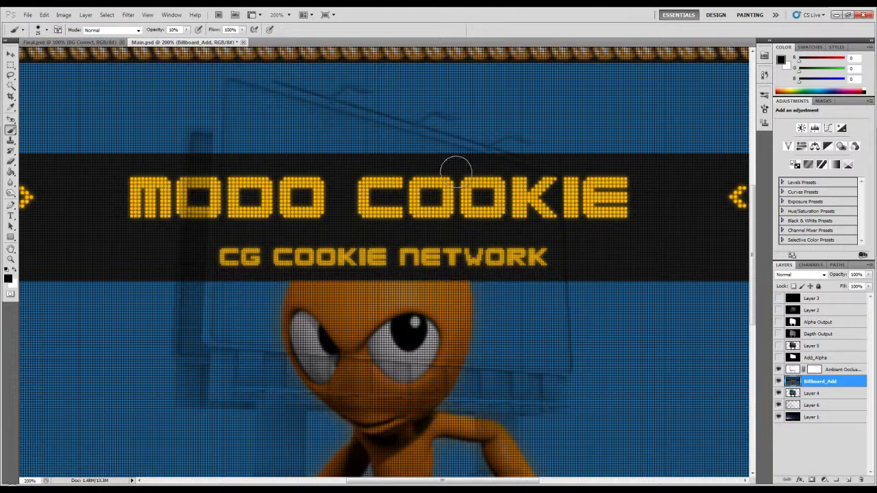
key(ctrl+t)
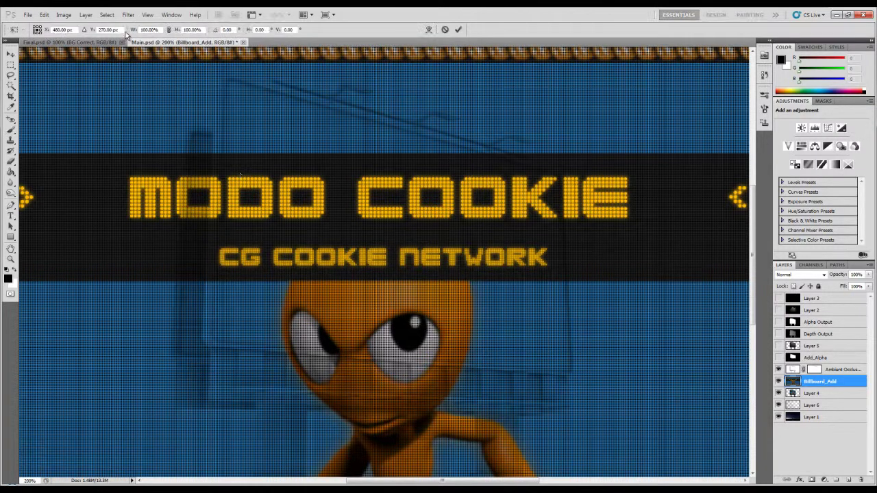
click(150, 30)
text(50)
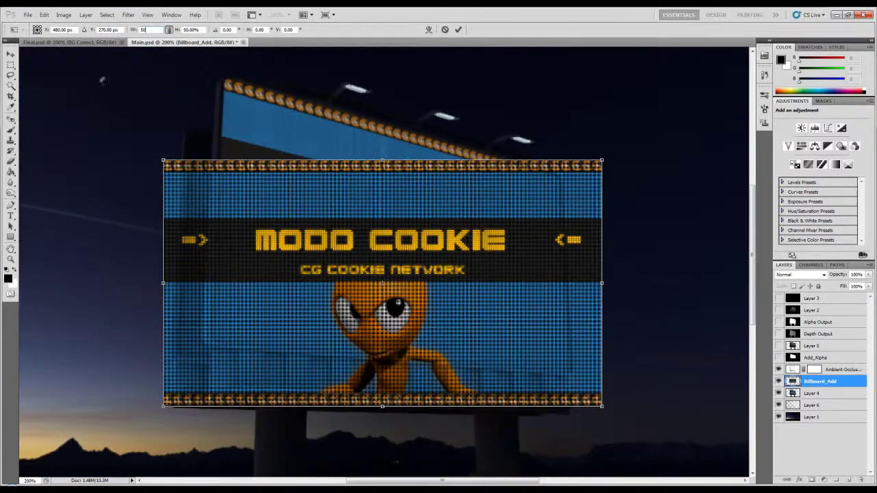
click(10, 53)
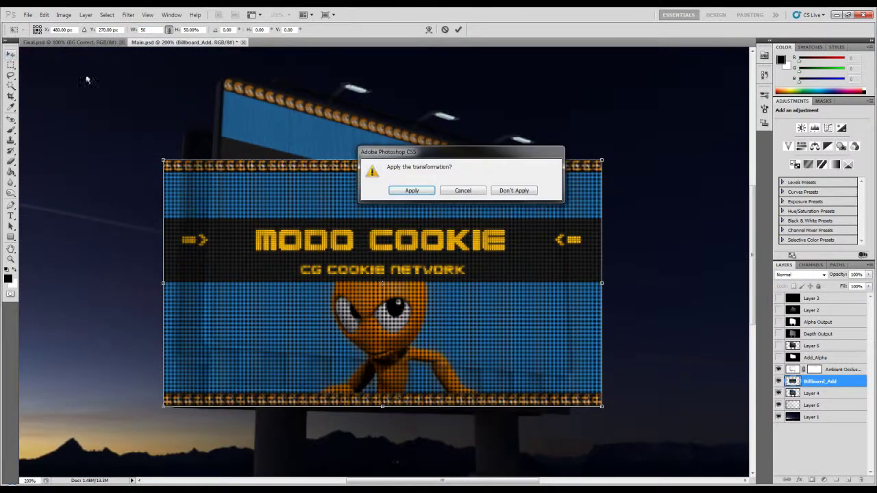
click(419, 190)
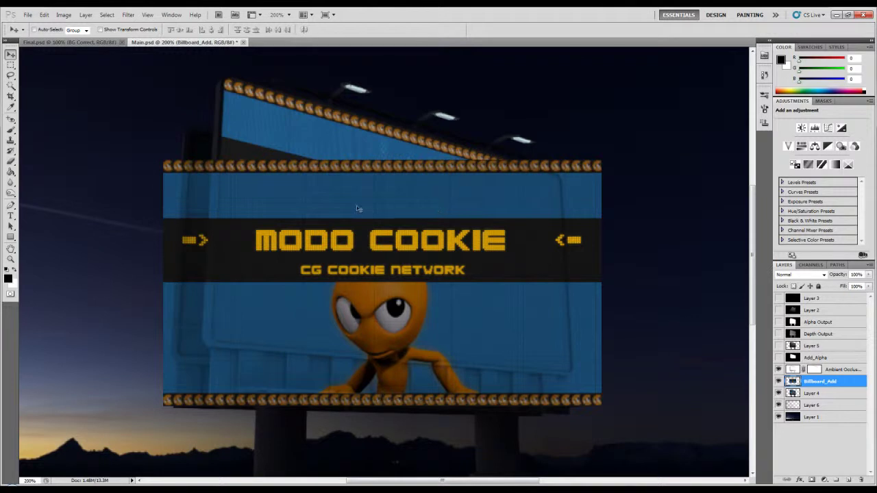
- Undo the 50% scaling and shrink the Billboard_Add layer proportionally about its centre to about 55%
key(ctrl+t)
key(Return)
key(ctrl+plus)
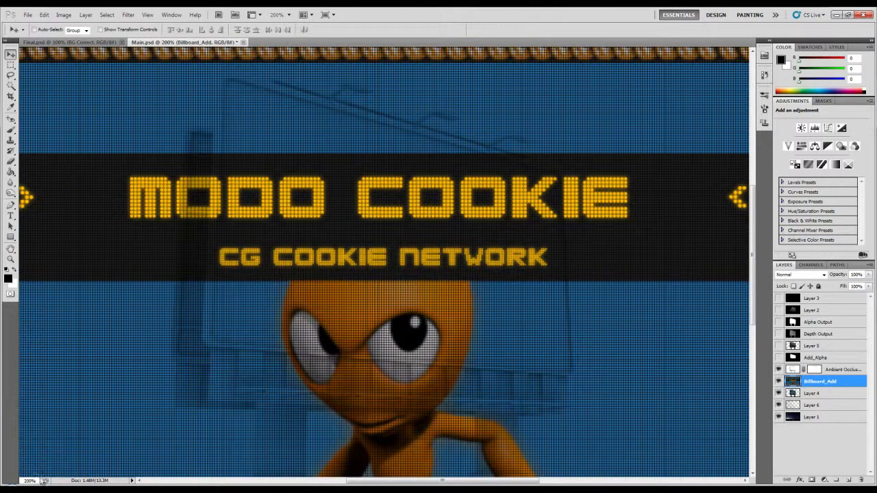
text(100)
key(Return)
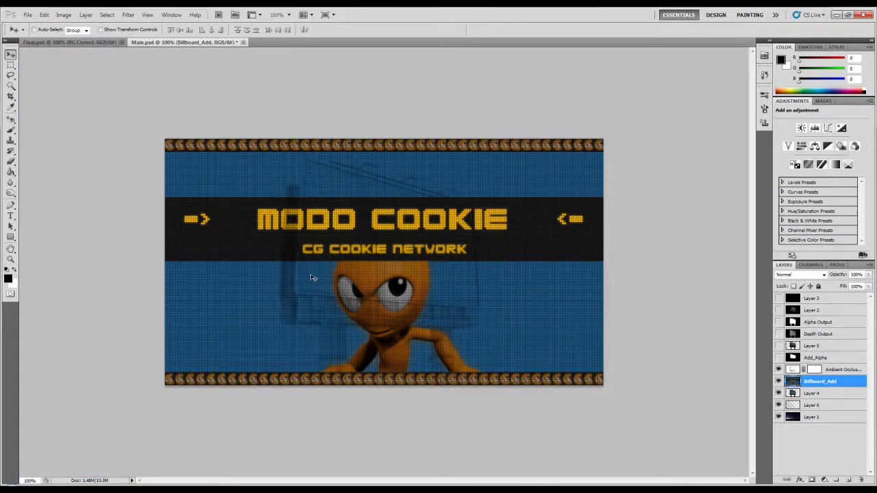
key(ctrl+t)
alt+shift+drag(164, 137, 262, 195)
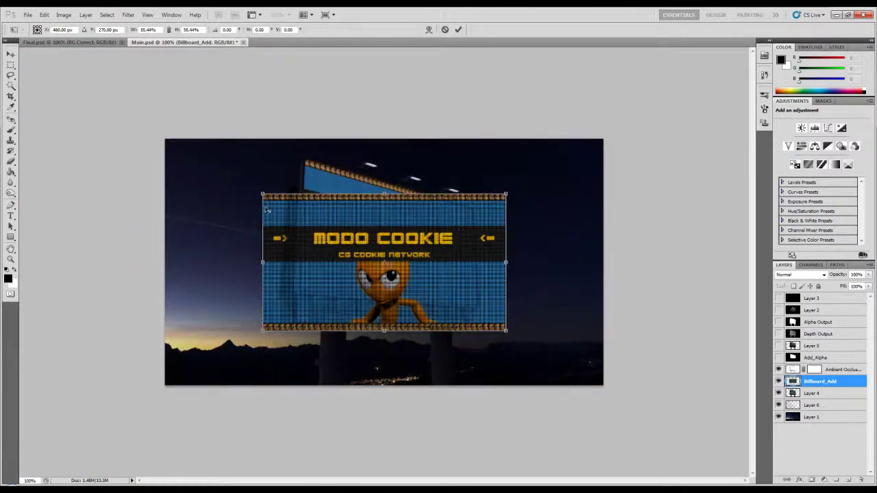
- Distort the Billboard_Add layer so its four corners roughly match the corners of the billboard's screen
text(200)
key(Return)
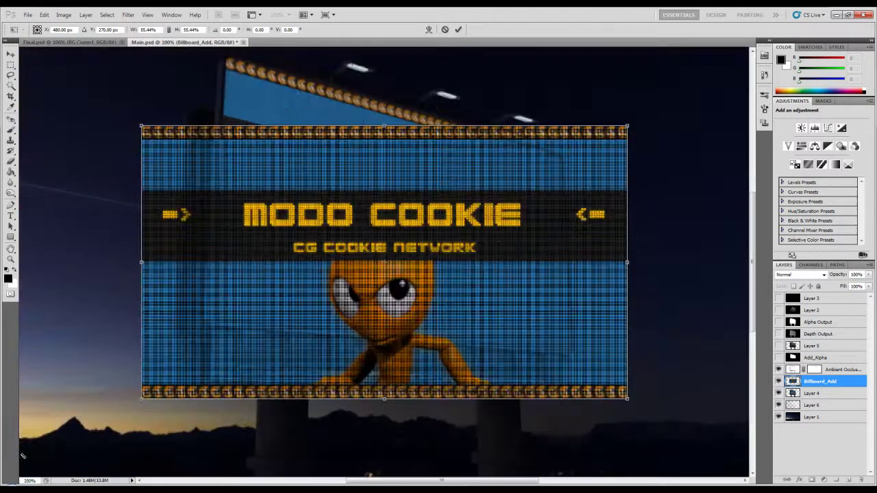
right_click(309, 190)
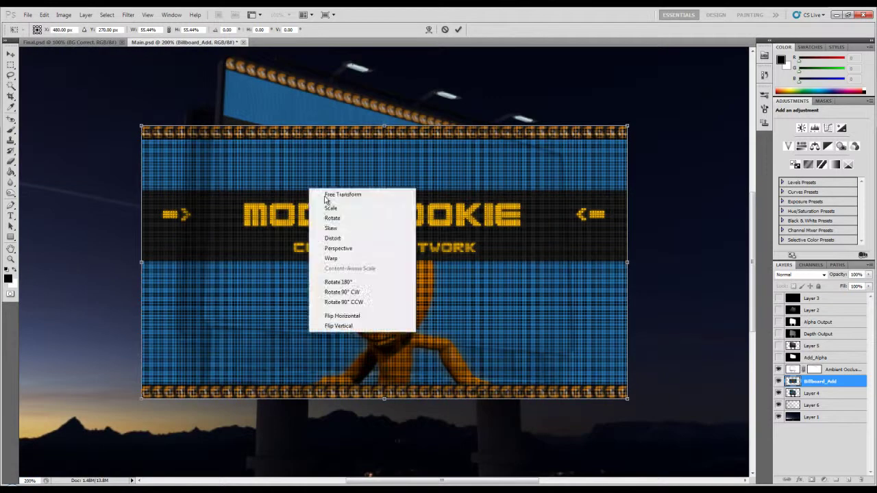
click(334, 238)
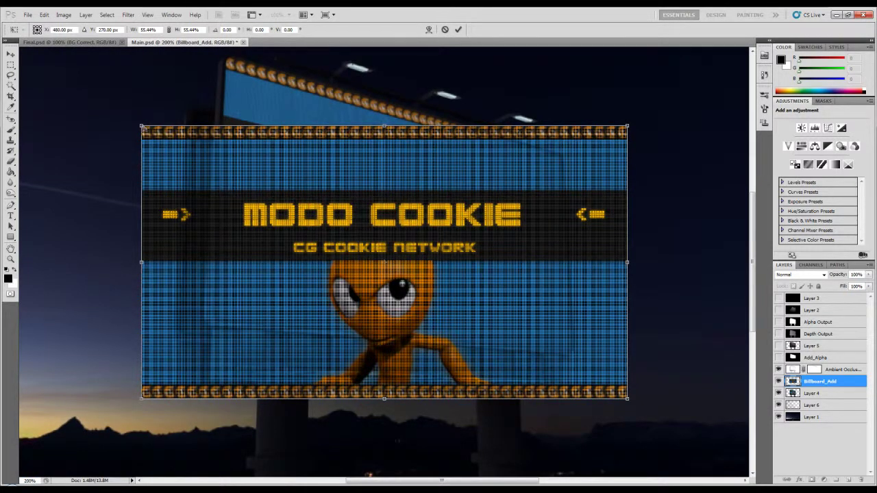
drag(142, 128, 231, 62)
drag(288, 84, 287, 126)
drag(232, 110, 226, 103)
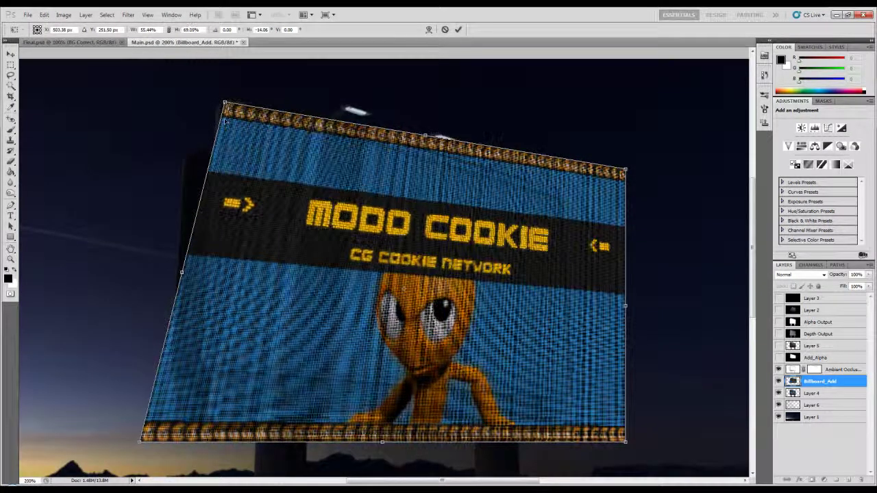
drag(142, 444, 211, 369)
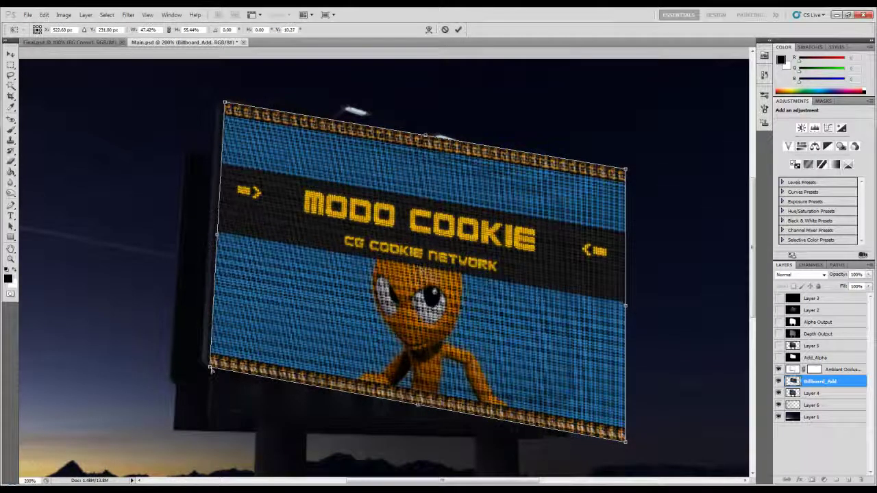
drag(625, 444, 572, 395)
drag(625, 170, 559, 199)
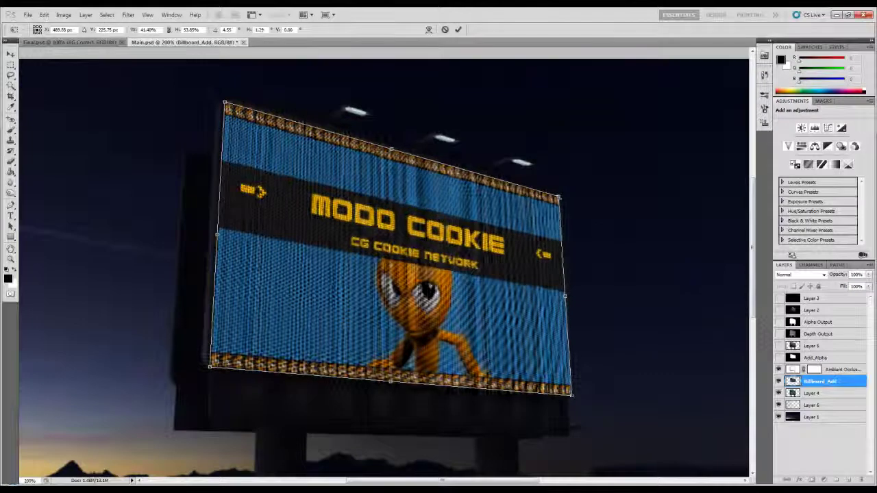
- Fine-tune the advert's corners against the billboard frame and apply the distortion
drag(572, 398, 572, 400)
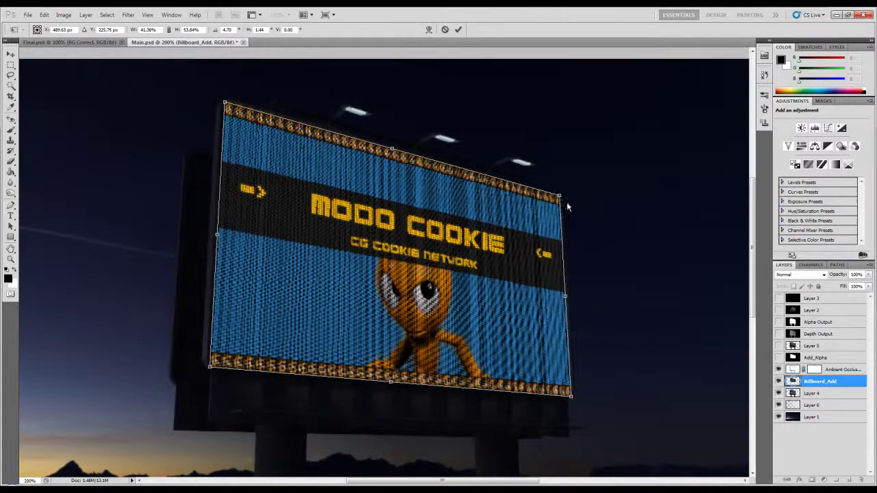
drag(559, 197, 561, 195)
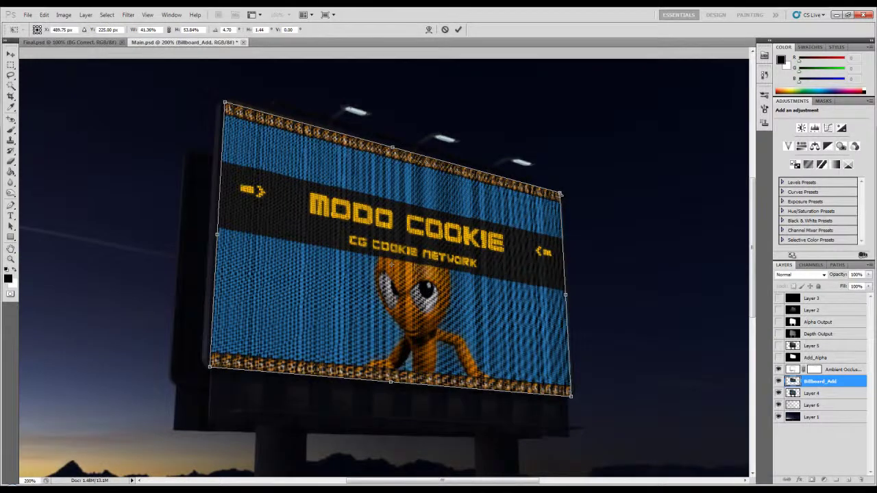
drag(225, 102, 222, 104)
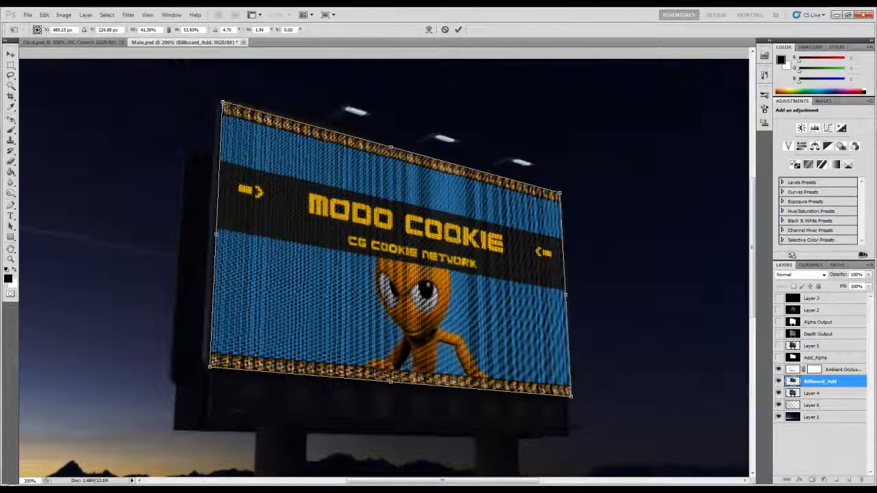
drag(561, 195, 561, 200)
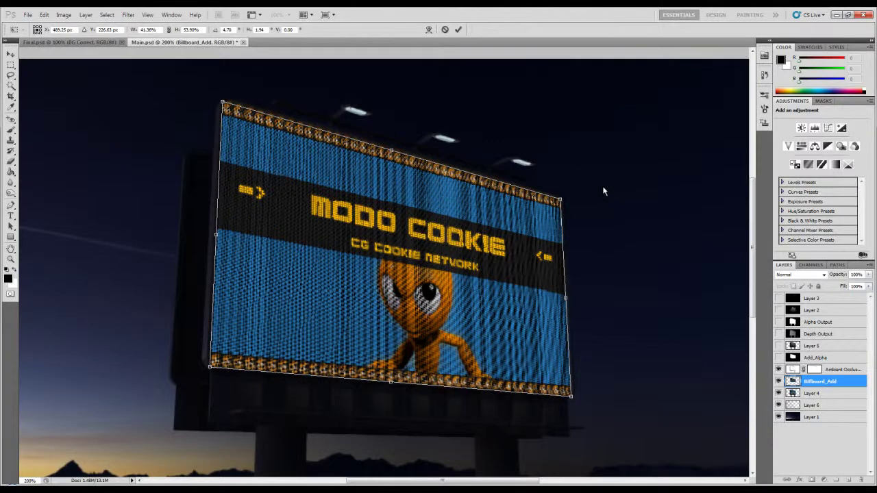
drag(210, 367, 211, 364)
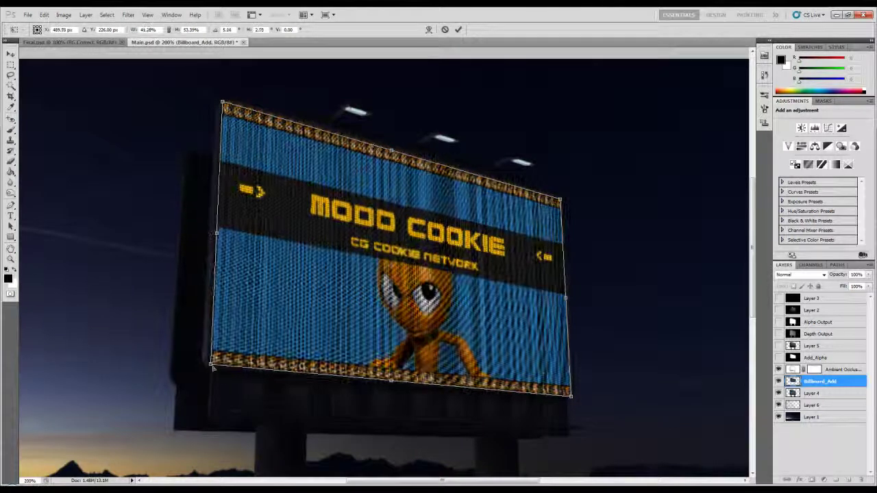
drag(573, 396, 573, 397)
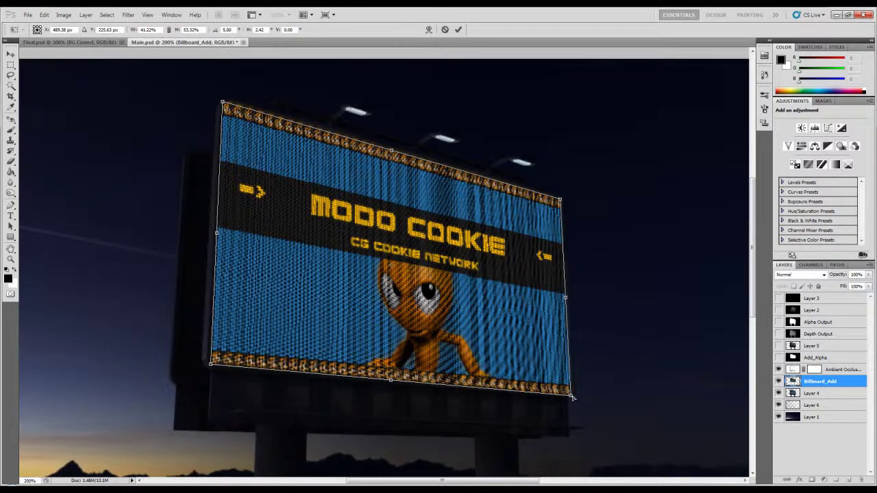
key(Return)
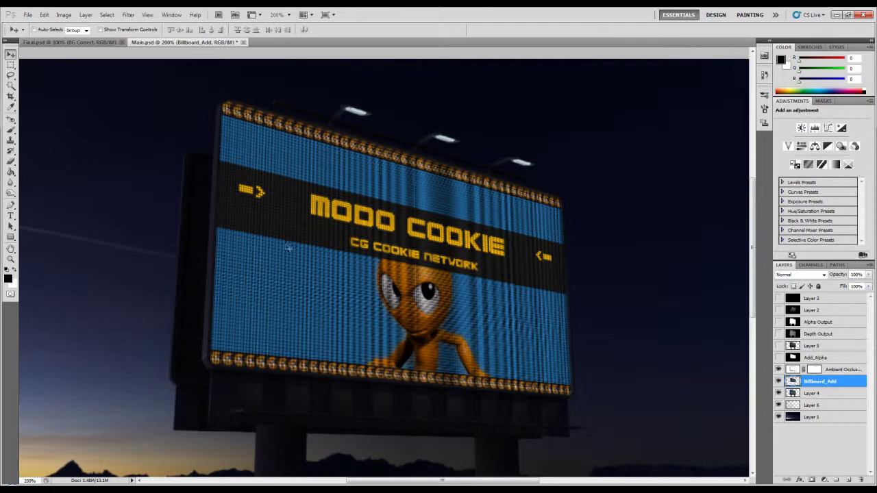
- Examine the fitted advert's dot pattern and alignment at 100% and 50% magnification
drag(425, 303, 399, 288)
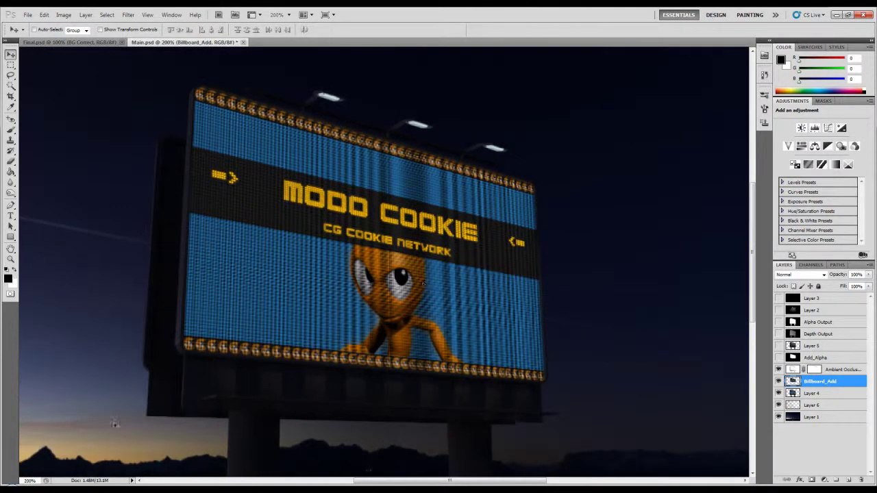
drag(40, 481, 5, 483)
text(100)
key(Return)
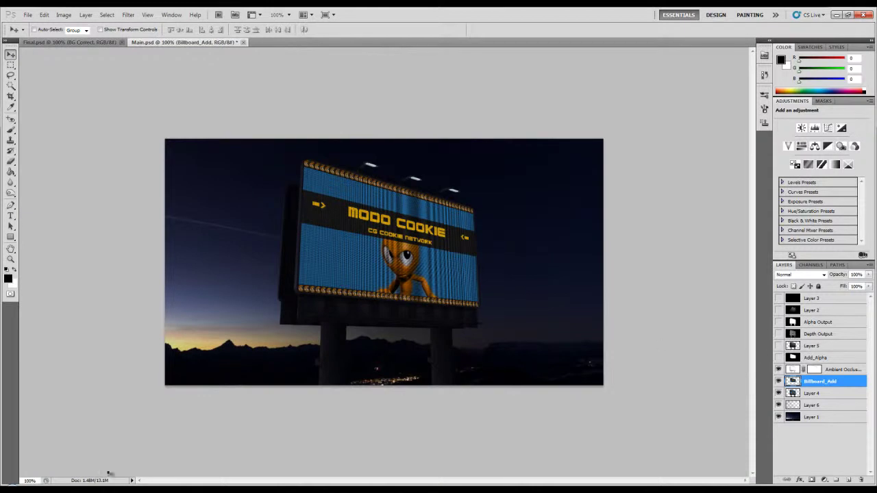
text(50)
key(Return)
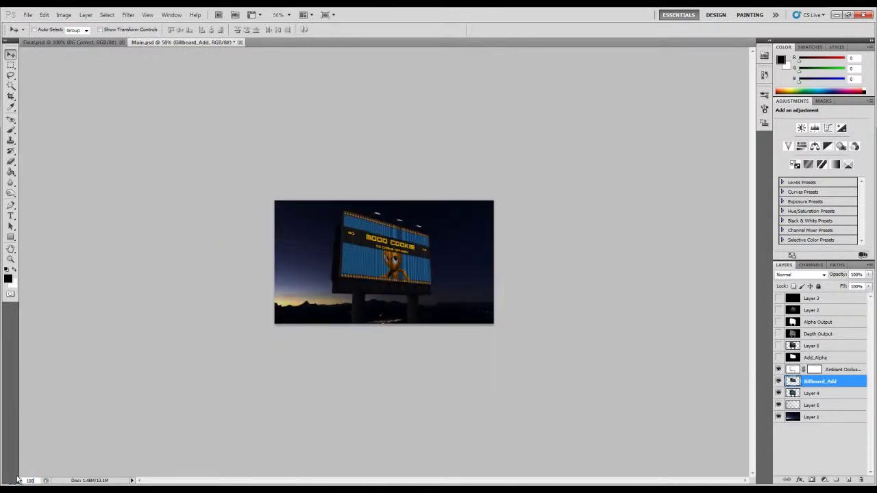
key(Return)
- Replace the distorted Billboard_Add layer with a freshly placed copy of the image above Layer 4 and rasterize it
drag(796, 383, 862, 479)
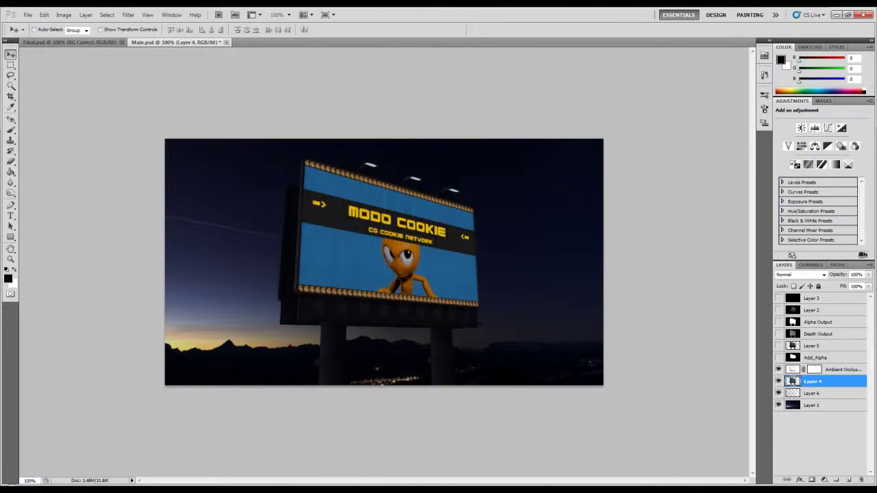
key(alt+Tab)
drag(319, 161, 706, 289)
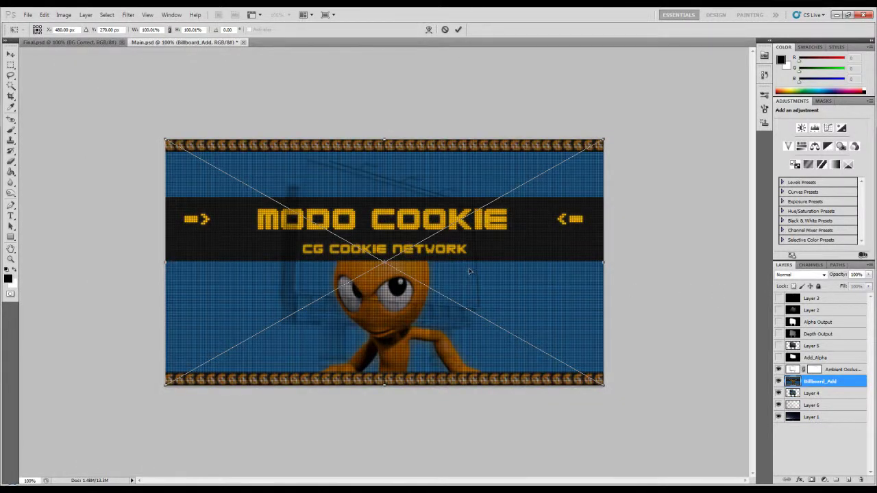
key(Return)
right_click(816, 381)
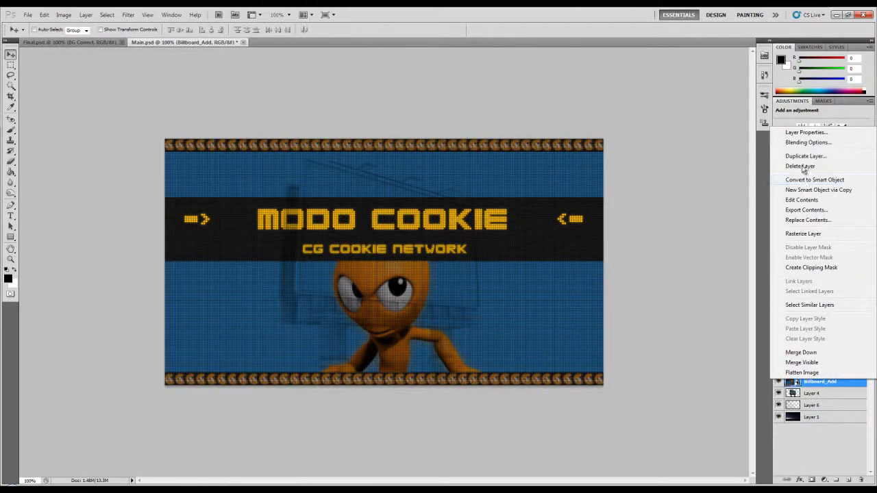
click(803, 233)
- Distort the Billboard_Add advert directly from full size so its four corners fit the billboard's screen, and apply the transformation
key(ctrl+t)
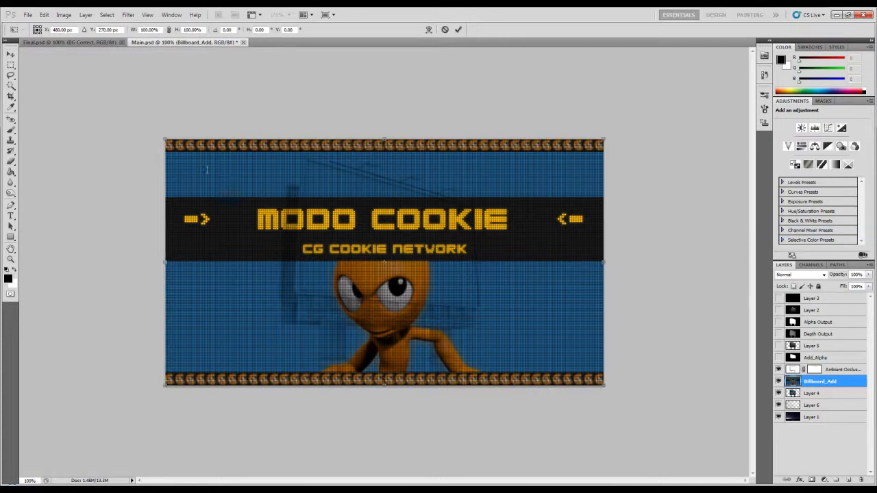
alt+shift+drag(166, 138, 306, 159)
right_click(396, 259)
click(416, 299)
drag(272, 322, 300, 295)
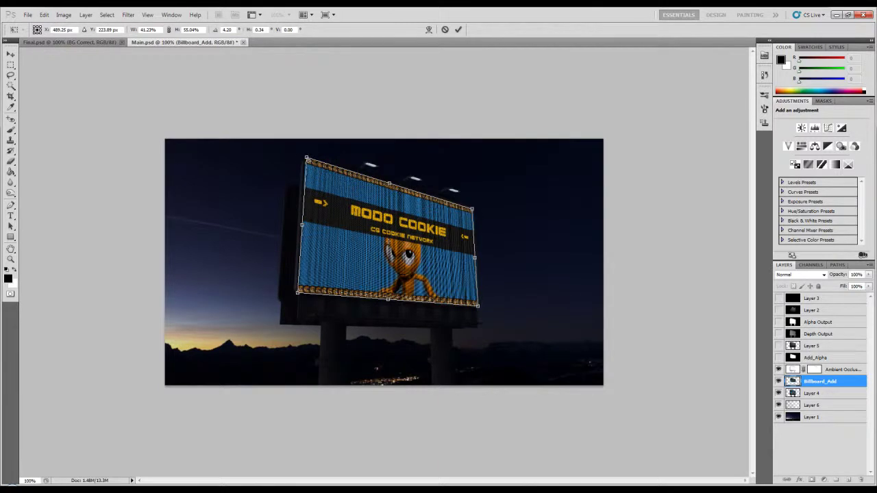
drag(305, 159, 308, 159)
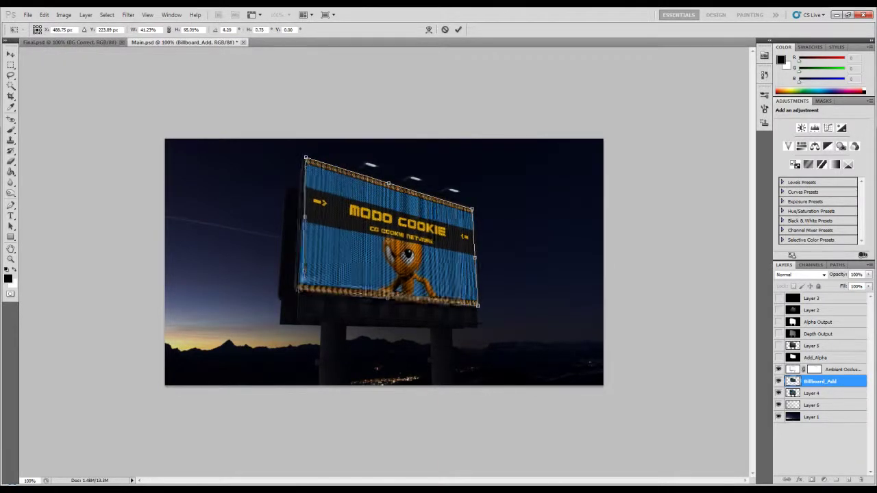
drag(298, 292, 305, 276)
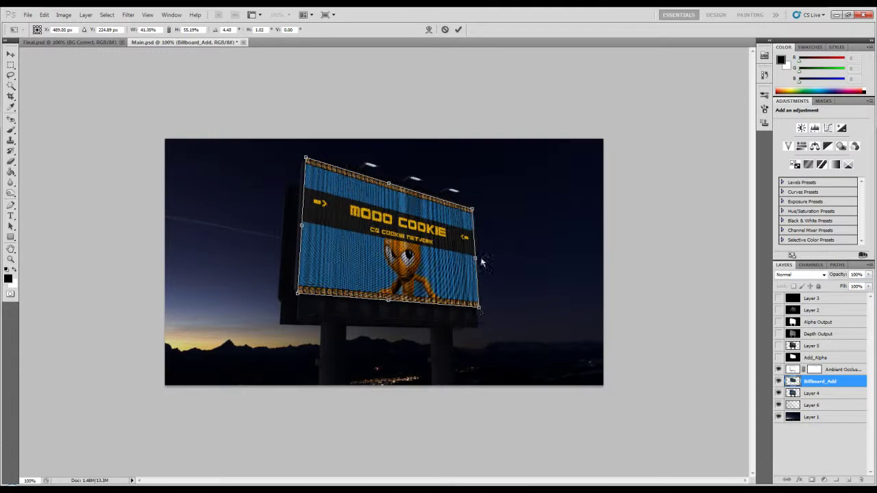
drag(473, 211, 475, 209)
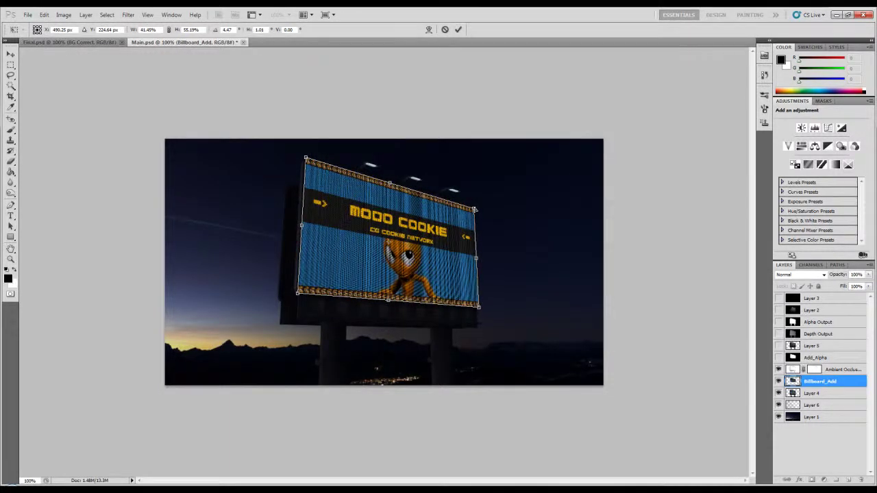
key(Return)
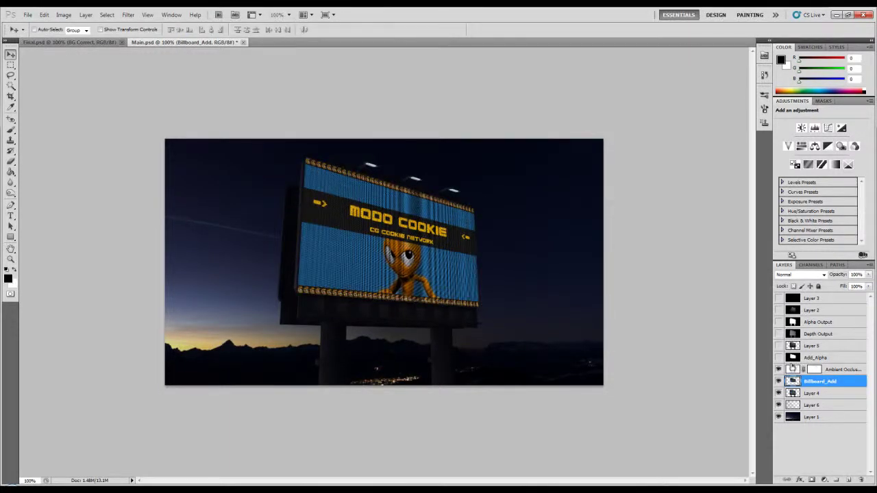
- Delete the Billboard_Add layer and bring the advert image in again as a new layer above Layer 4
click(861, 480)
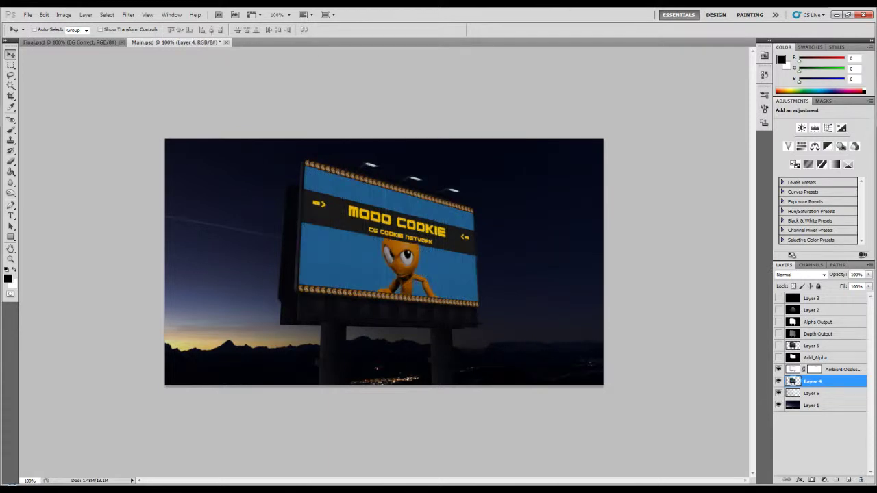
key(alt+Tab)
drag(317, 163, 393, 36)
key(ctrl+a)
drag(392, 155, 453, 176)
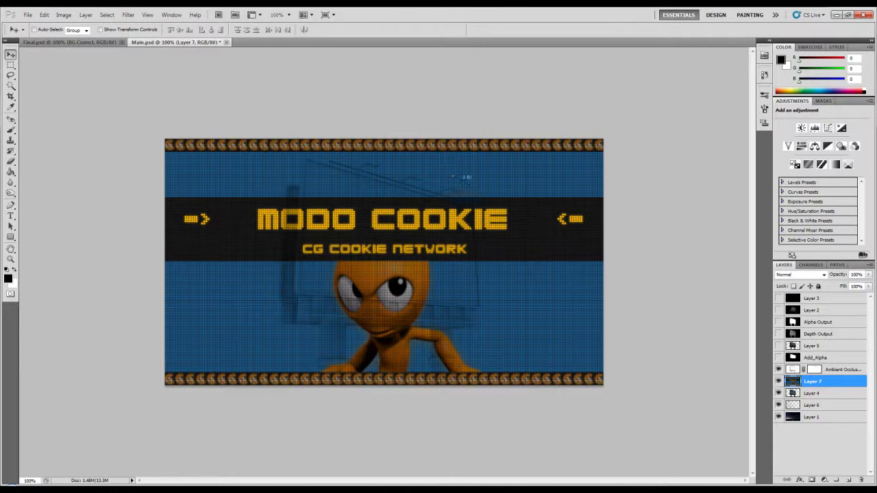
- Try to distort the full-size Layer 7 advert so its four corners match the billboard's screen
key(ctrl+t)
right_click(384, 205)
click(415, 256)
drag(166, 141, 305, 163)
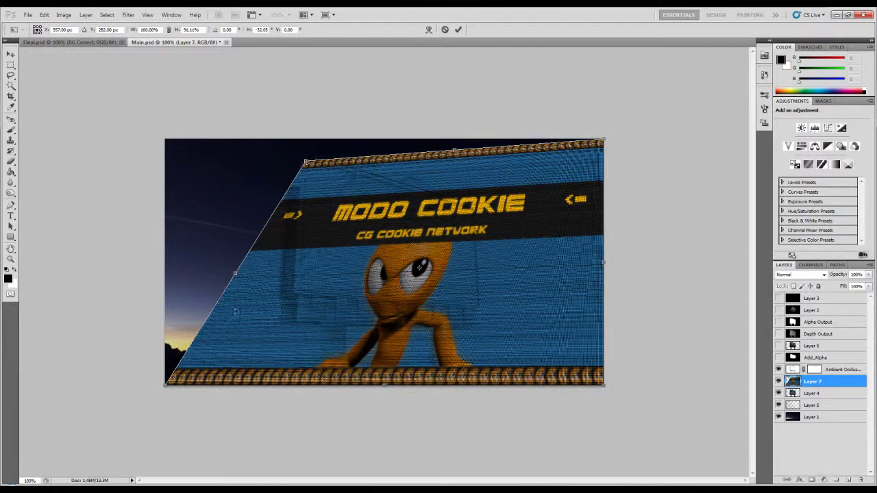
drag(168, 388, 299, 291)
drag(603, 384, 478, 308)
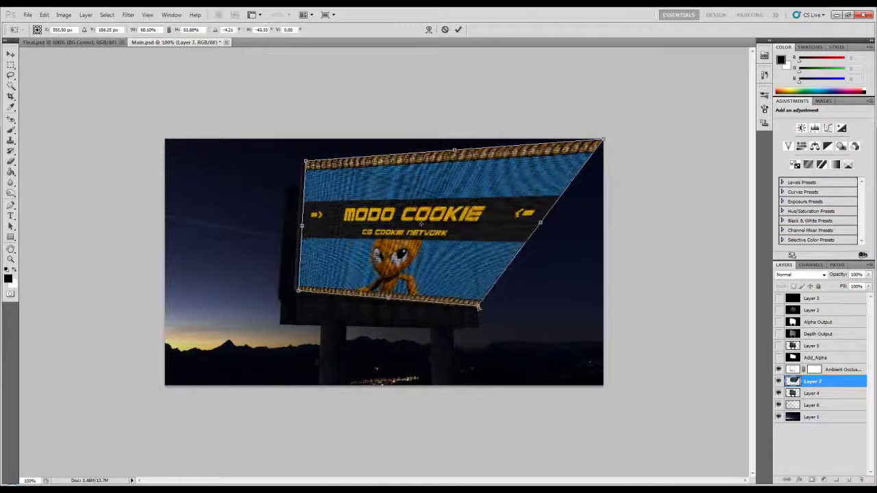
drag(603, 140, 475, 210)
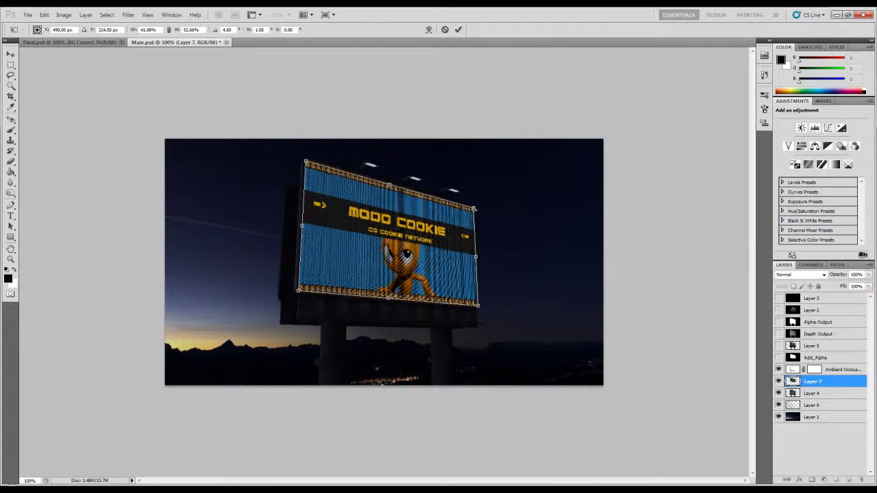
key(Return)
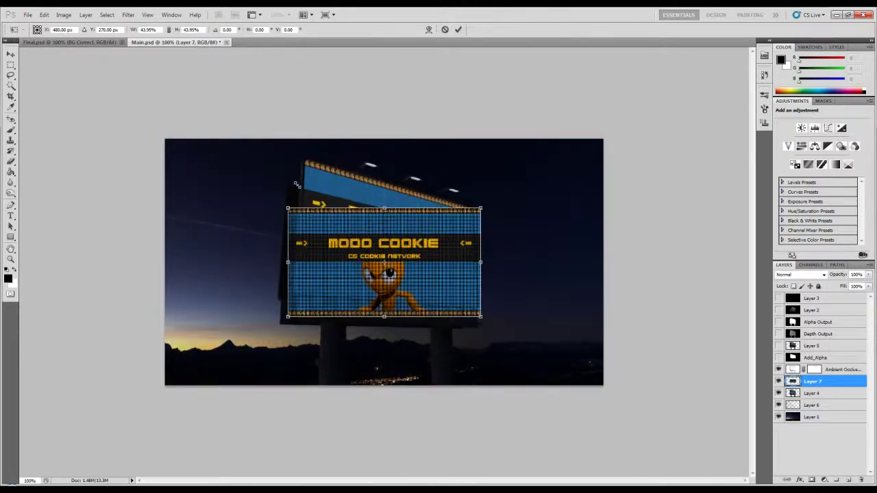
- Try to scale and distort the Layer 7 advert onto the screen in a single transformation, and undo it
drag(381, 236, 396, 206)
right_click(396, 205)
click(434, 265)
drag(520, 163, 473, 209)
right_click(443, 224)
click(466, 274)
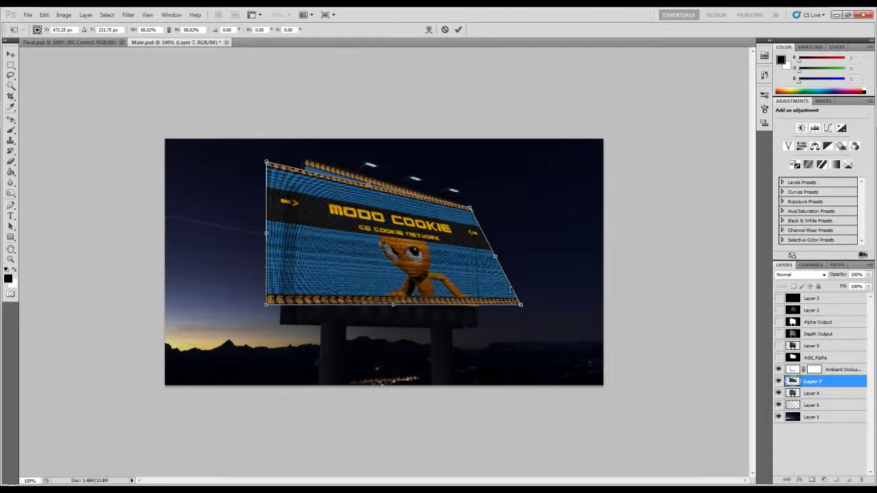
drag(522, 310, 466, 306)
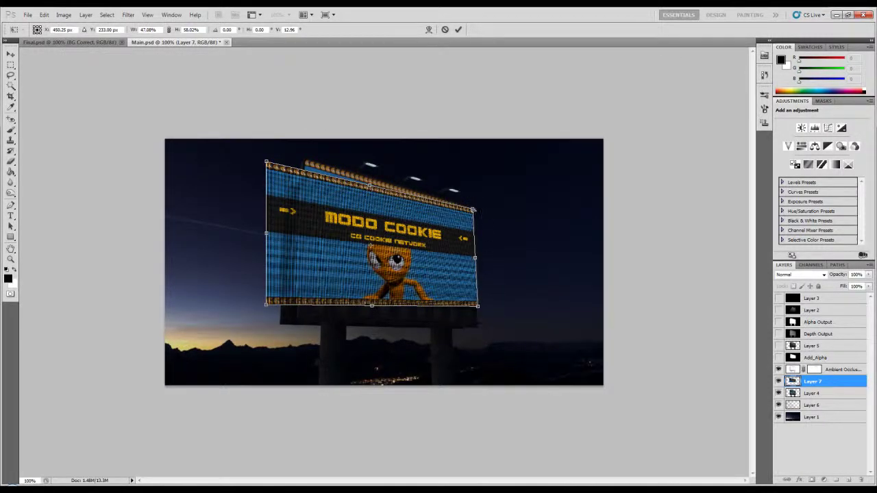
drag(266, 162, 310, 159)
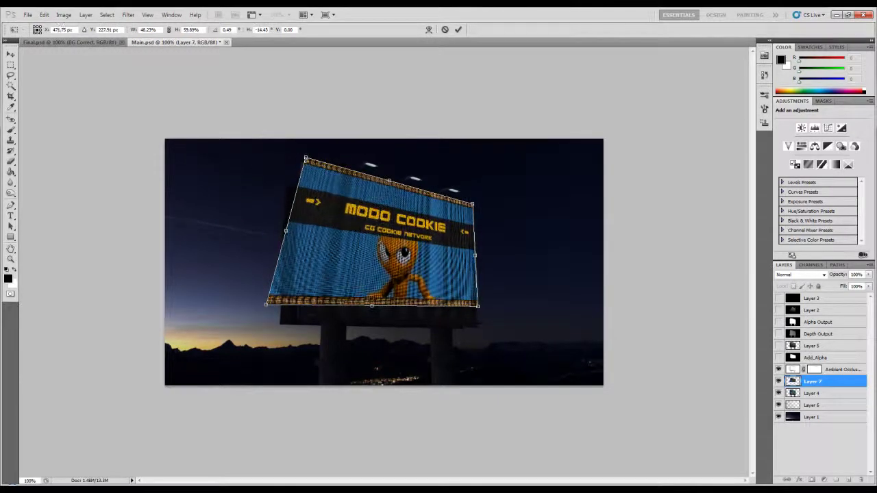
drag(267, 304, 298, 291)
key(Return)
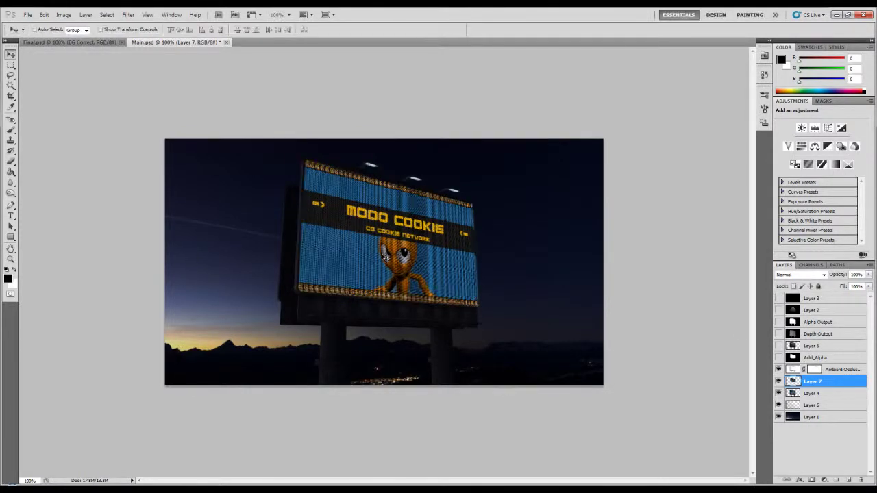
key(ctrl+z)
- Scale Layer 7 down proportionally about its center to slightly wider than the billboard's screen and apply the scaling
key(ctrl+t)
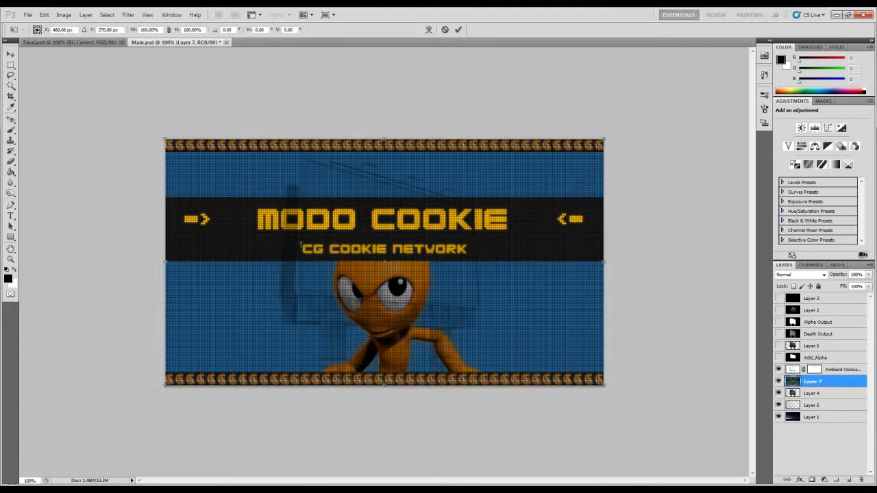
key(Return)
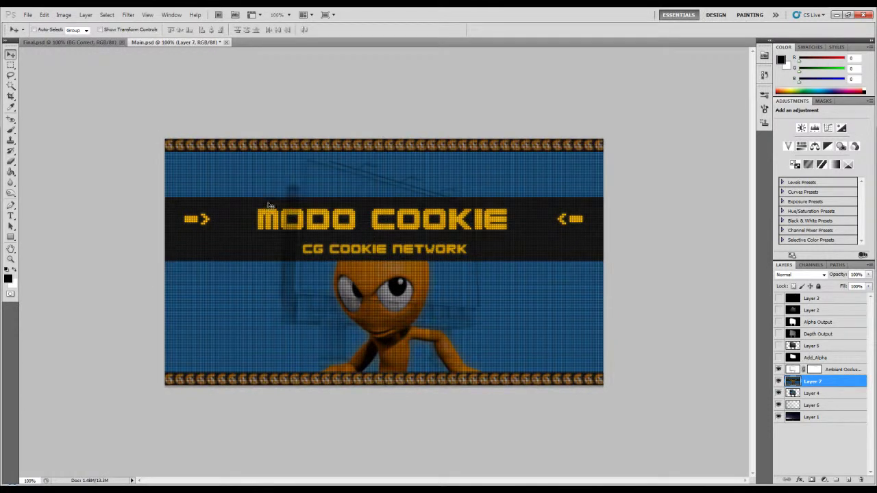
key(ctrl+t)
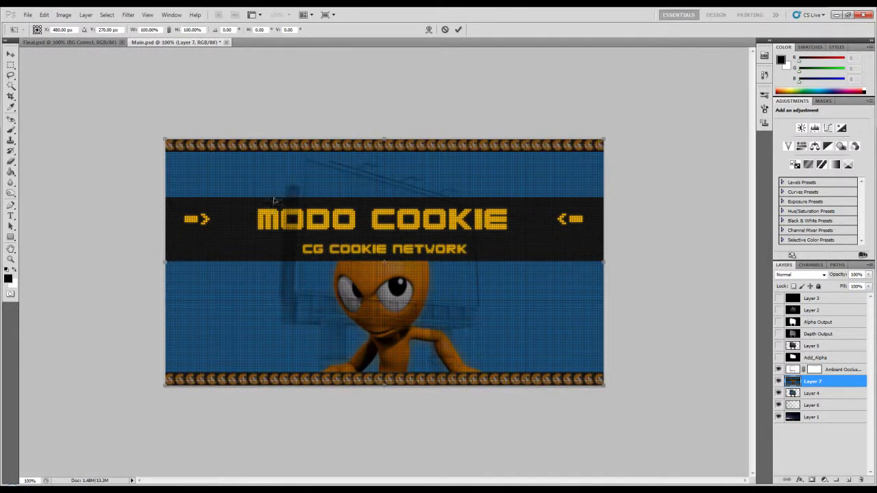
alt+shift+drag(166, 140, 273, 187)
key(Return)
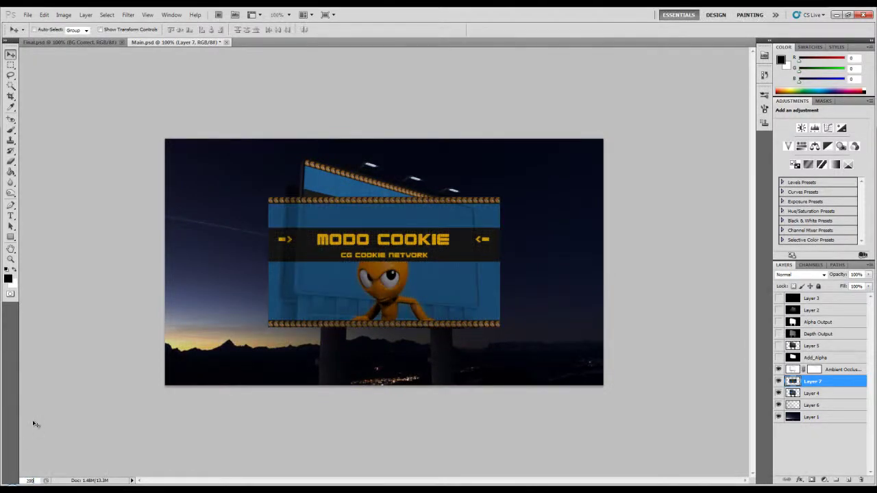
- At 200% magnification, distort the reduced Layer 7 advert so its four corners roughly match the billboard's screen
key(ctrl+plus)
key(ctrl+t)
right_click(327, 215)
click(361, 269)
drag(152, 132, 226, 59)
drag(152, 396, 212, 322)
drag(621, 384, 573, 352)
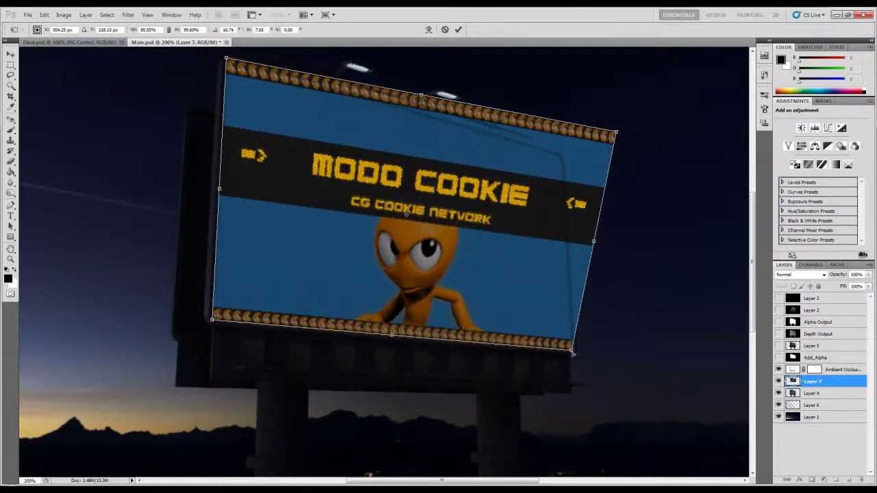
drag(616, 132, 561, 150)
- Fine-tune the corners of the Layer 7 advert against the screen's edges and apply the distortion
drag(572, 354, 575, 357)
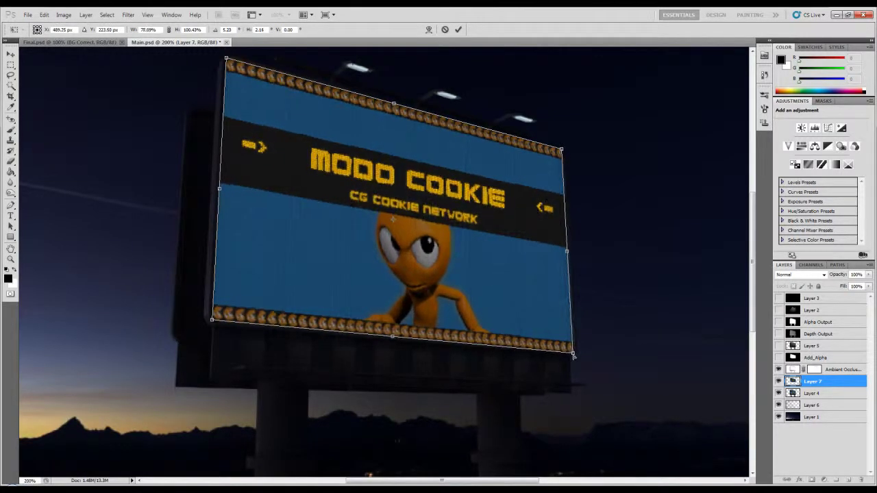
drag(562, 148, 561, 156)
drag(259, 83, 227, 116)
drag(211, 381, 212, 382)
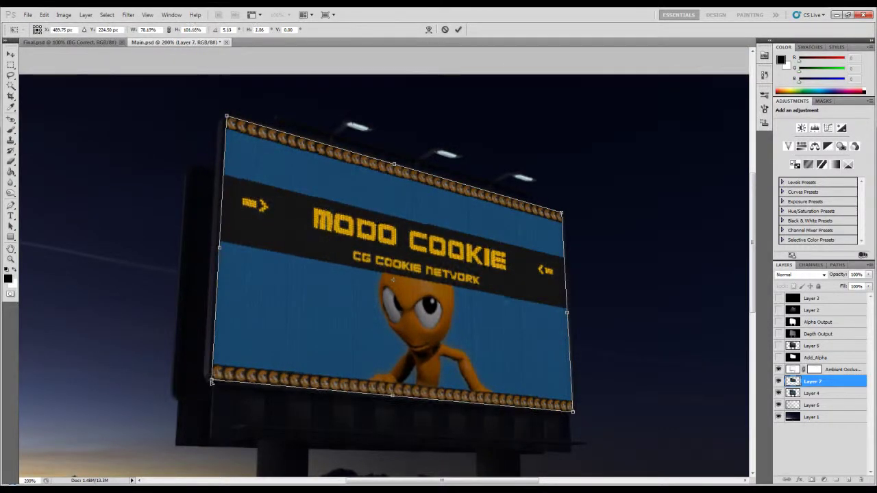
key(Return)
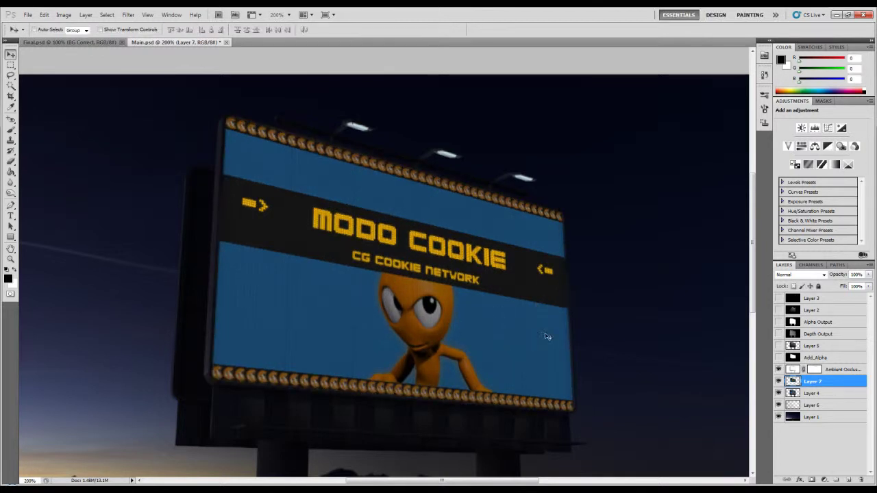
- Select the white screen shape on the Add_Alpha layer with the Magic Wand, and hide that layer again
click(819, 357)
click(778, 357)
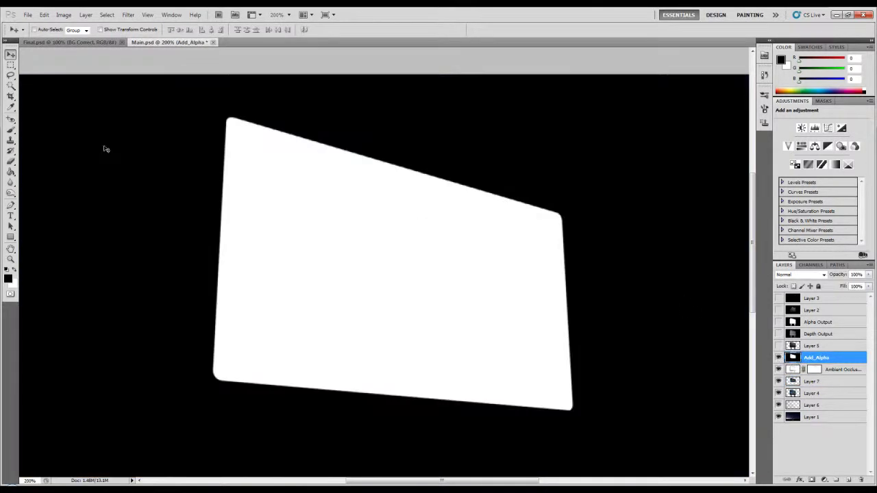
click(10, 86)
click(299, 185)
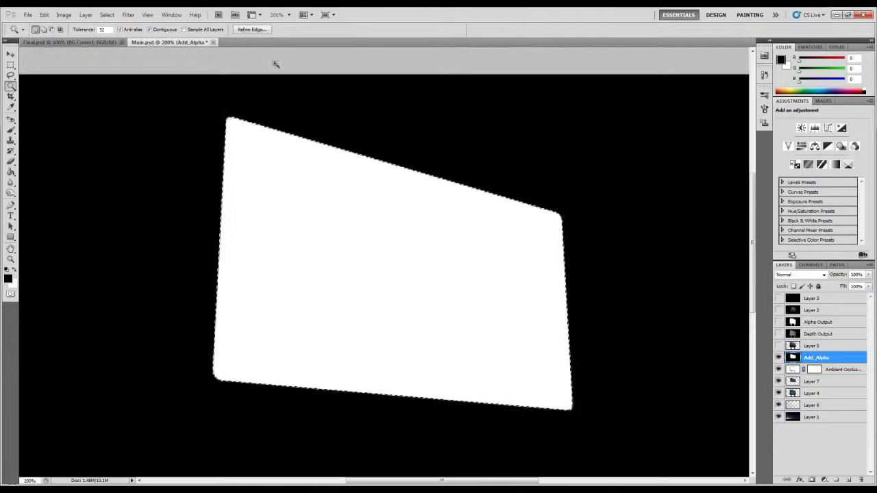
click(778, 358)
- Trim Layer 7 to the screen shape by inverting the selection and clearing the area outside, and deselect
click(815, 393)
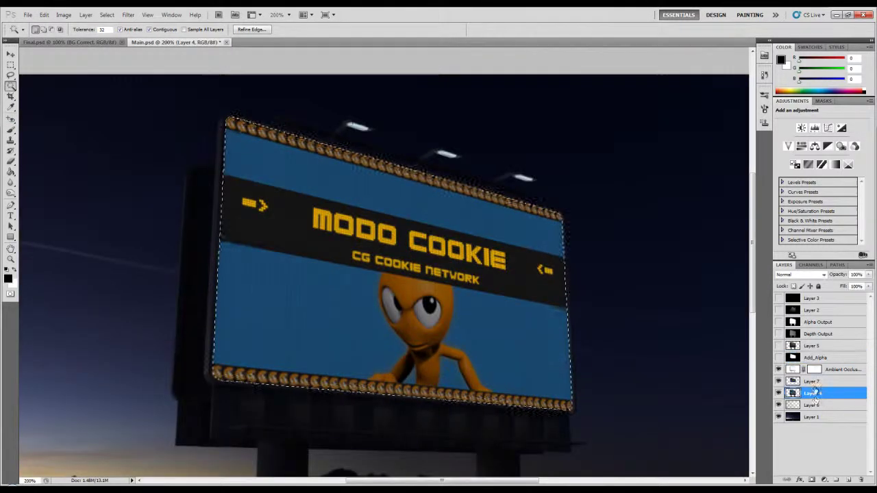
click(816, 382)
key(ctrl+shift+i)
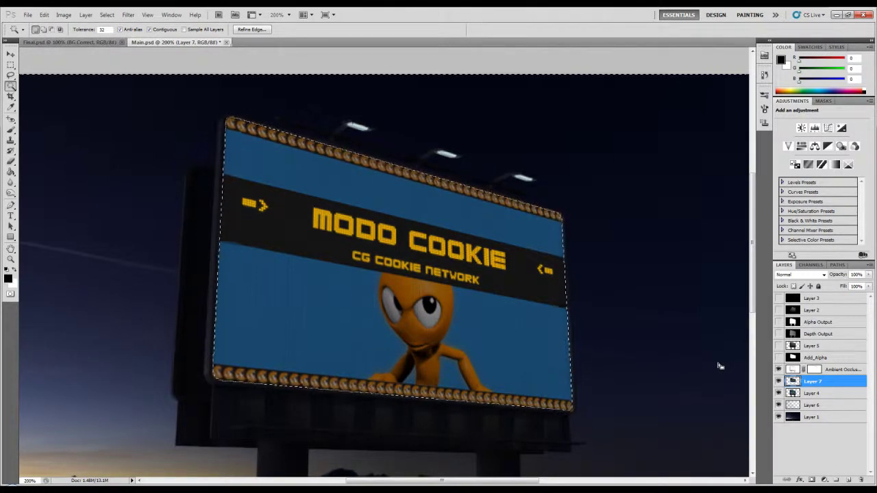
key(ctrl+d)
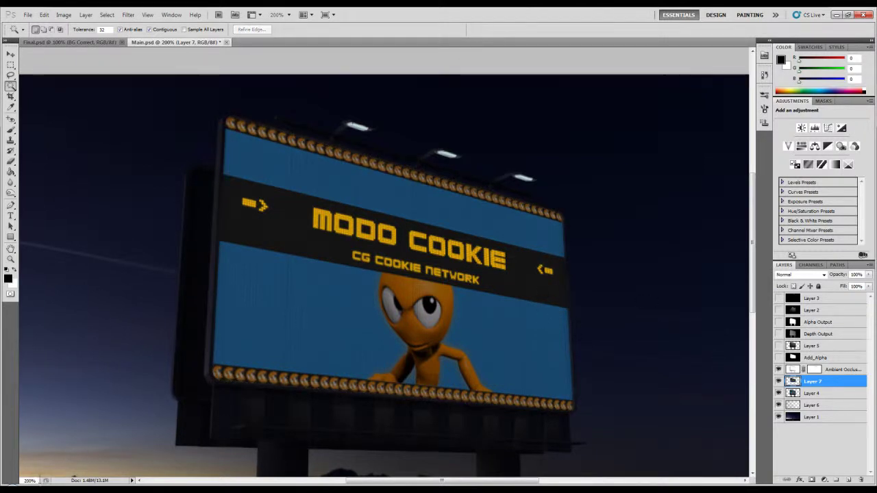
- Duplicate Layer 7 once, keeping a single copy directly above the original
right_click(793, 384)
click(806, 199)
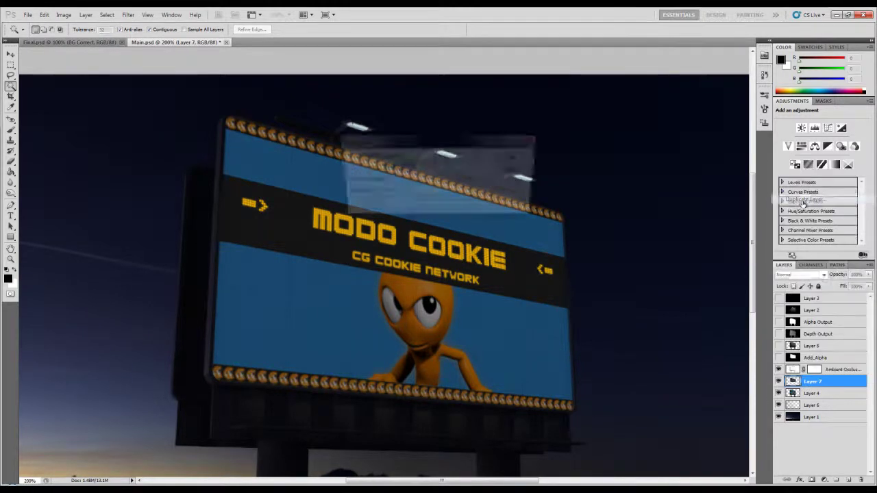
key(Return)
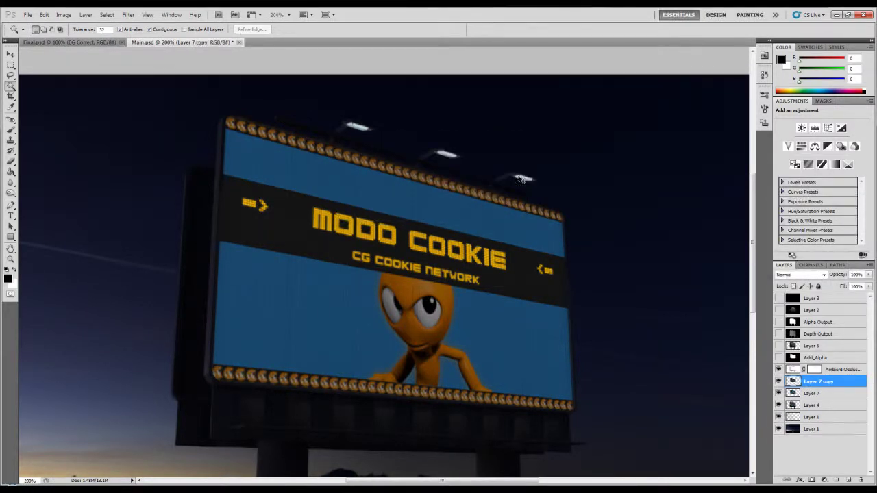
drag(832, 384, 848, 480)
click(861, 480)
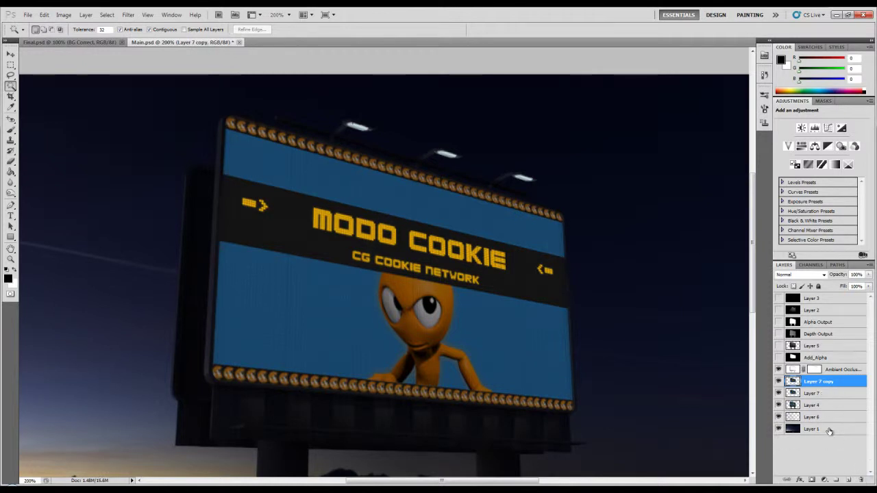
- Set the Layer 7 copy's blend mode to Linear Dodge (Add) and its opacity to 30%
right_click(820, 384)
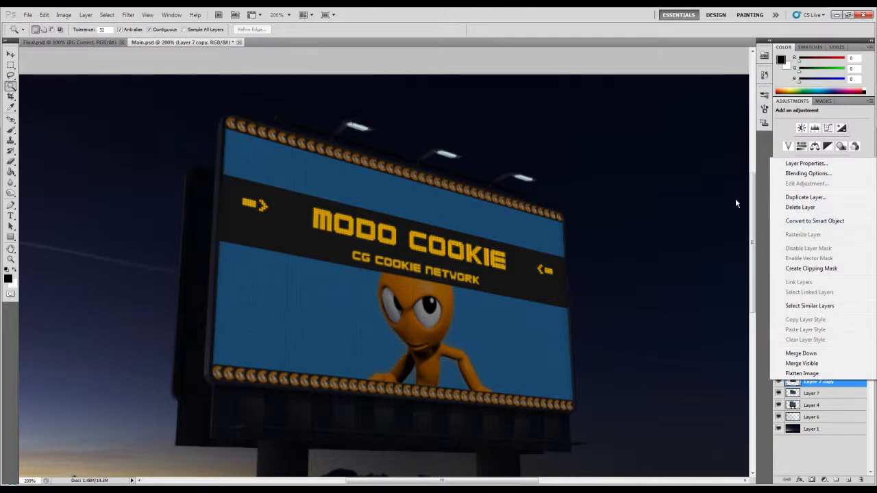
click(824, 384)
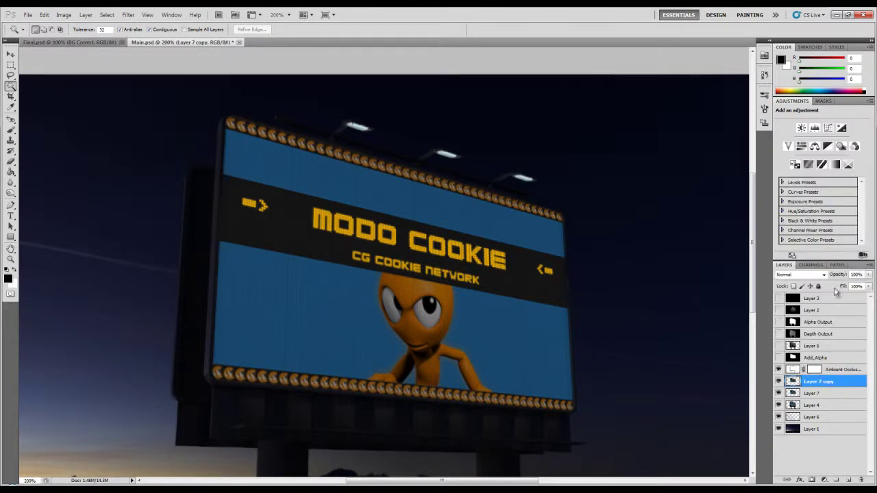
click(823, 274)
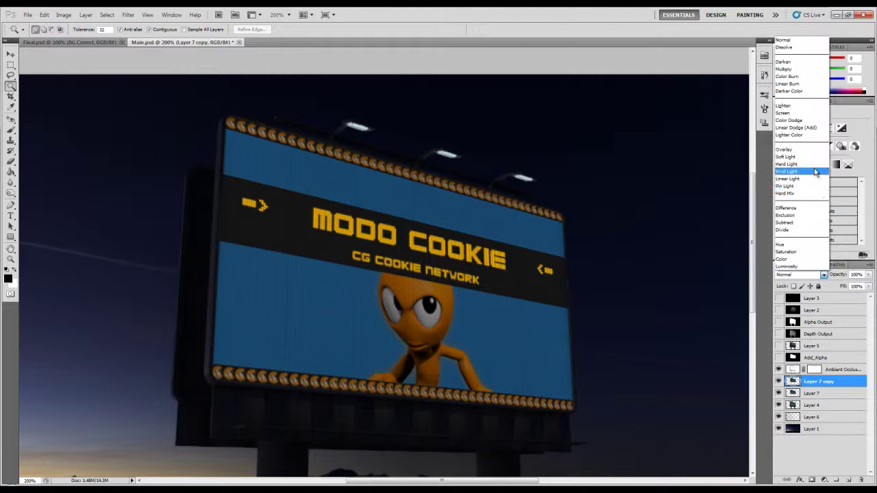
click(799, 127)
click(860, 273)
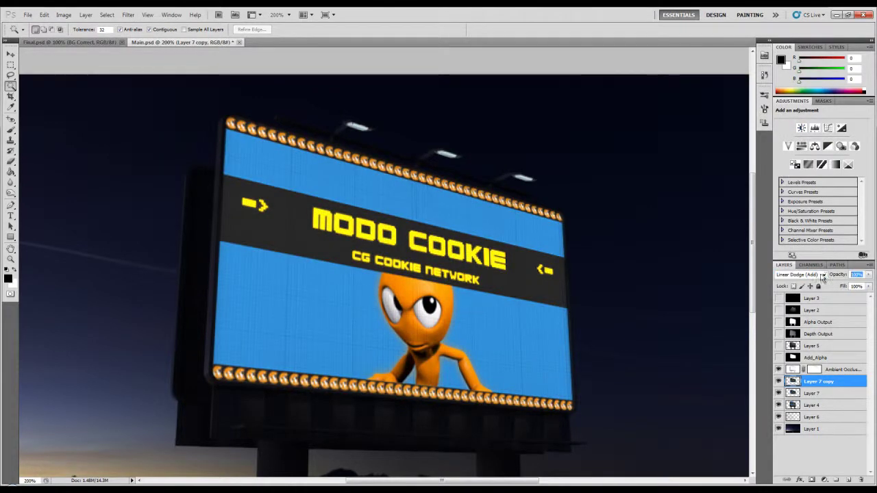
text(20)
key(Return)
drag(837, 275, 842, 279)
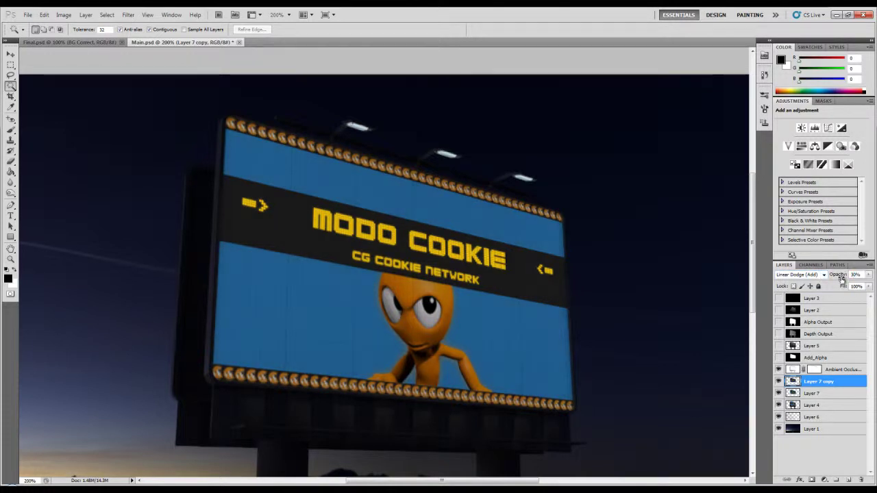
- Compare the Billboard_Add Glow and Billboard_Add layers in Final.psd by toggling their visibility, and return to Main.psd
click(80, 46)
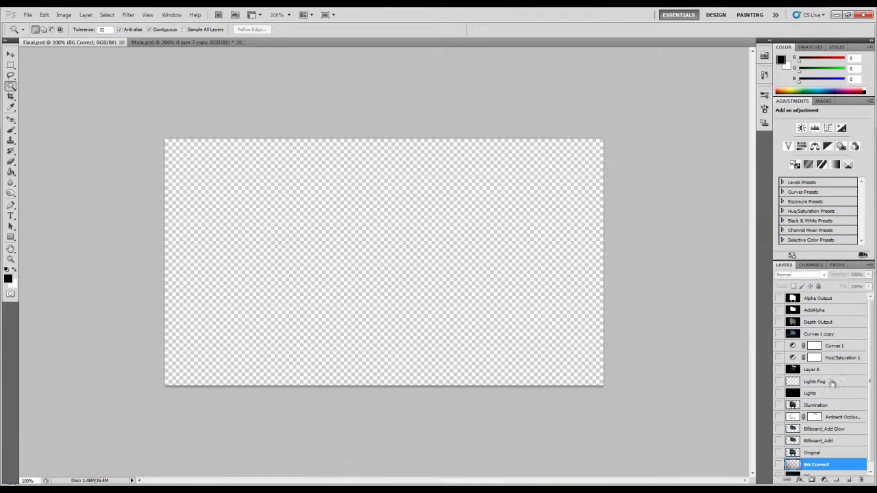
click(828, 433)
click(825, 442)
click(827, 432)
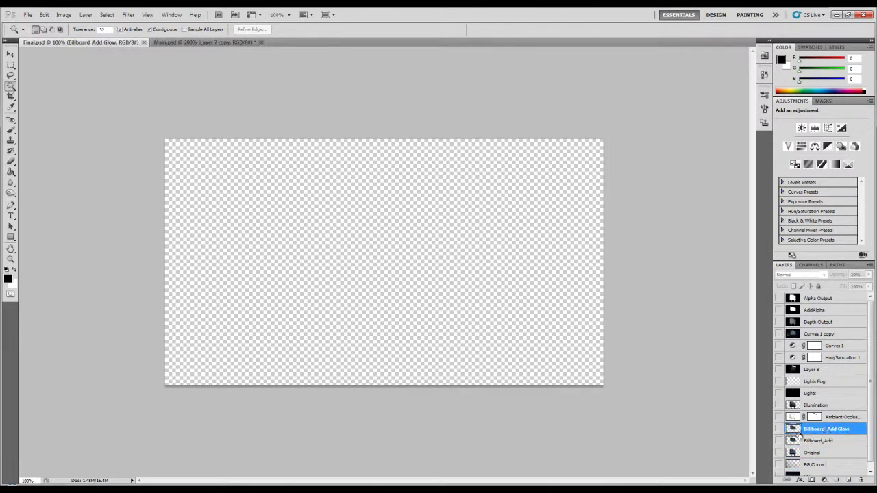
click(778, 441)
click(779, 430)
click(780, 429)
click(779, 430)
click(779, 430)
click(780, 430)
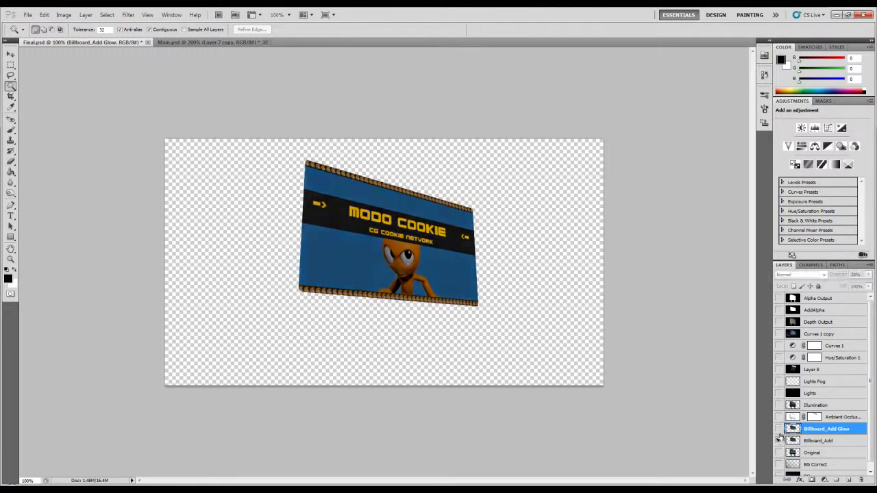
click(778, 440)
click(209, 41)
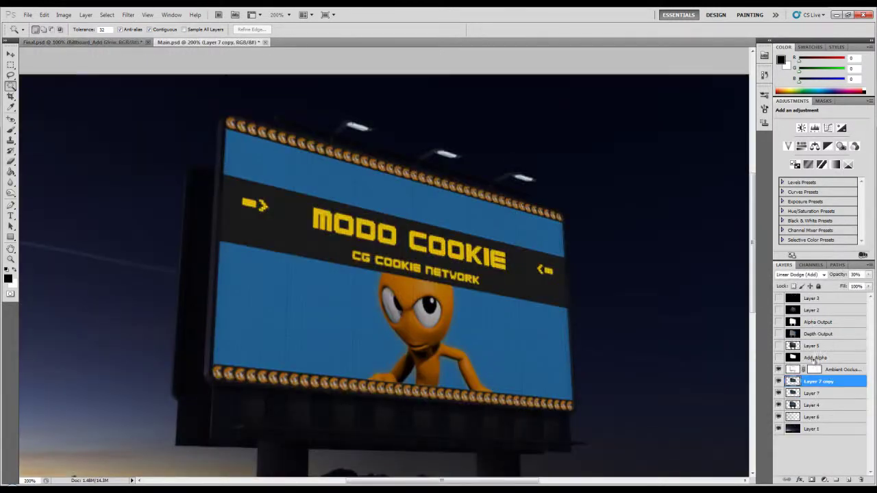
- Show Layer 5 and move it below Add_Alpha, directly above the Ambient Occlusion layer
click(837, 370)
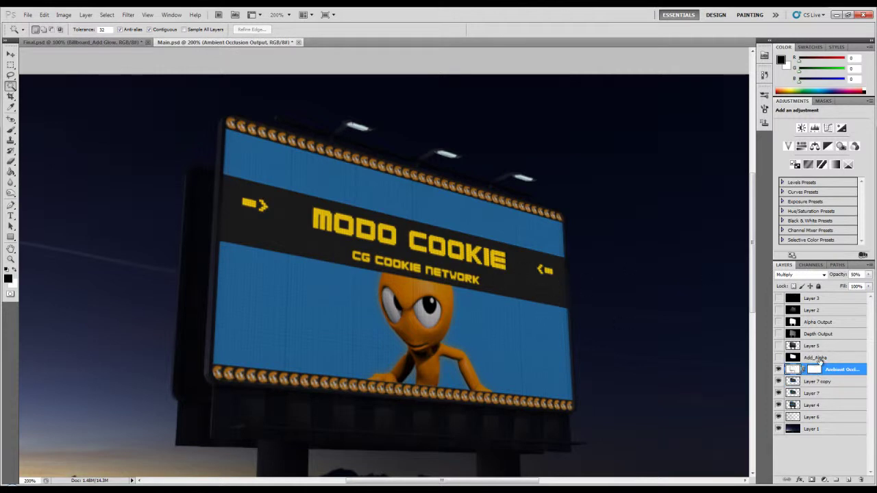
click(816, 359)
click(826, 335)
click(828, 322)
click(819, 347)
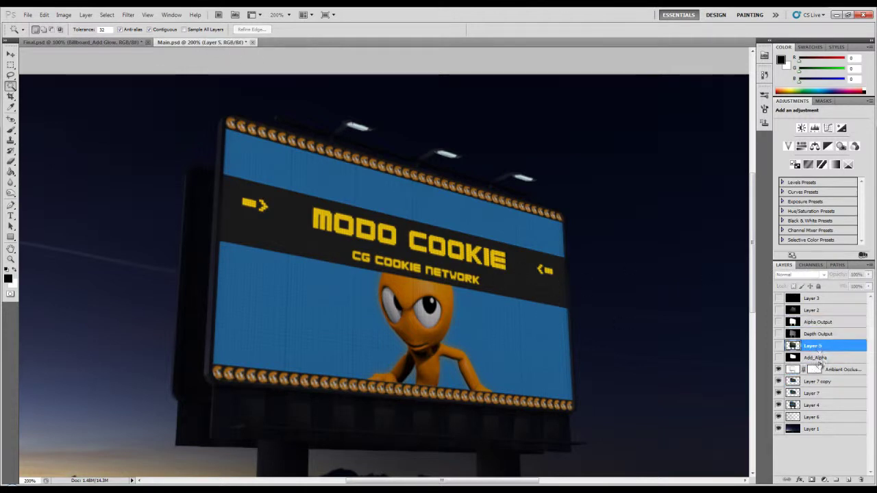
click(808, 416)
click(814, 358)
click(813, 346)
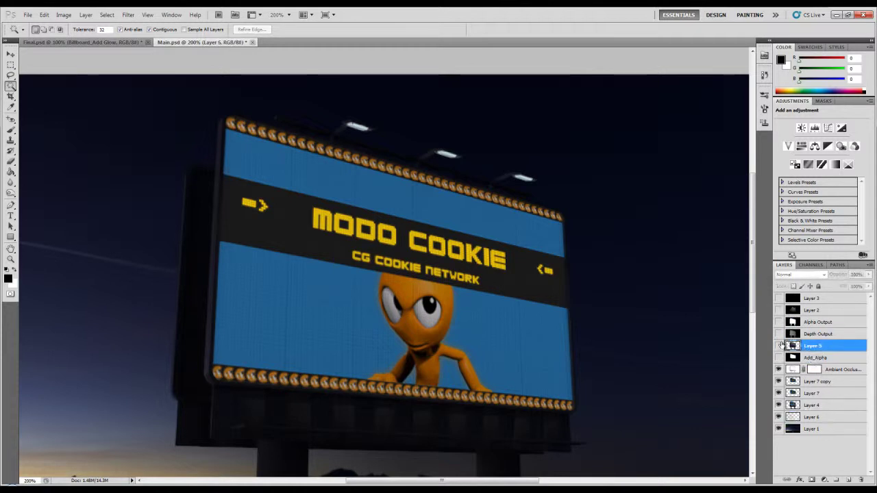
click(778, 346)
drag(813, 346, 815, 363)
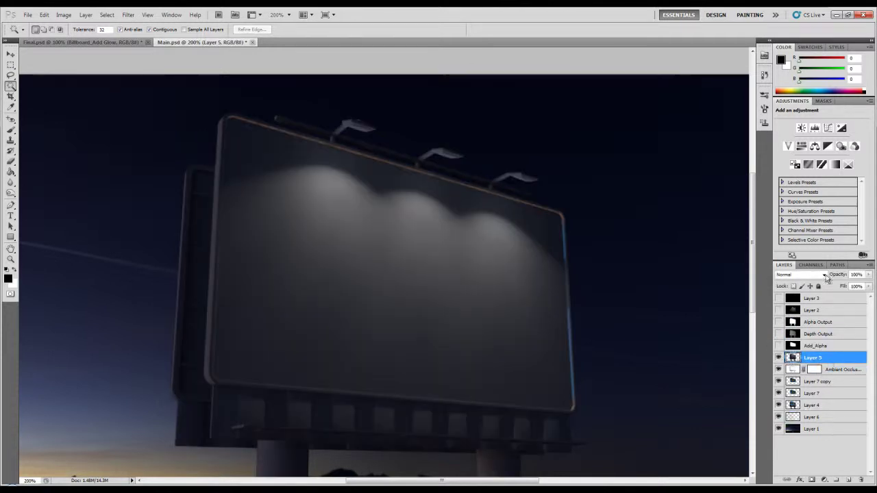
- Set Layer 5's blend mode to Color Dodge and compare the billboard with the layer hidden and shown
click(801, 275)
click(797, 125)
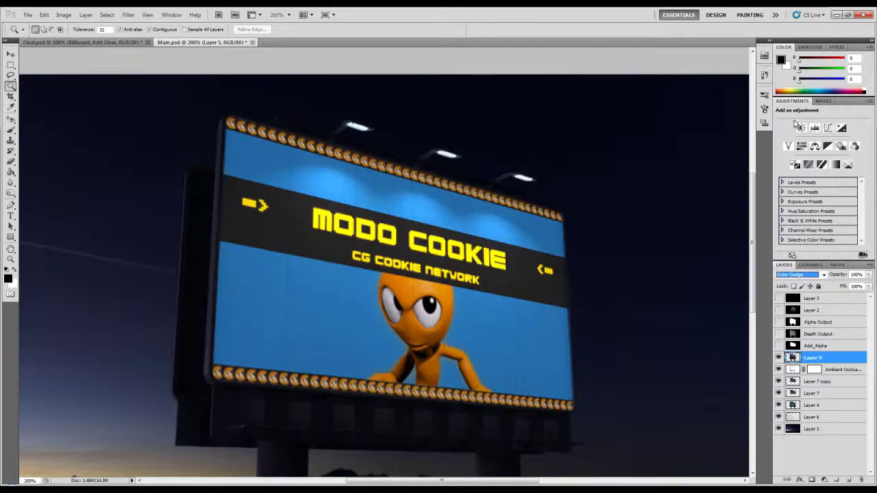
click(778, 357)
click(778, 358)
click(779, 357)
click(778, 358)
click(779, 358)
click(778, 358)
click(779, 358)
click(779, 357)
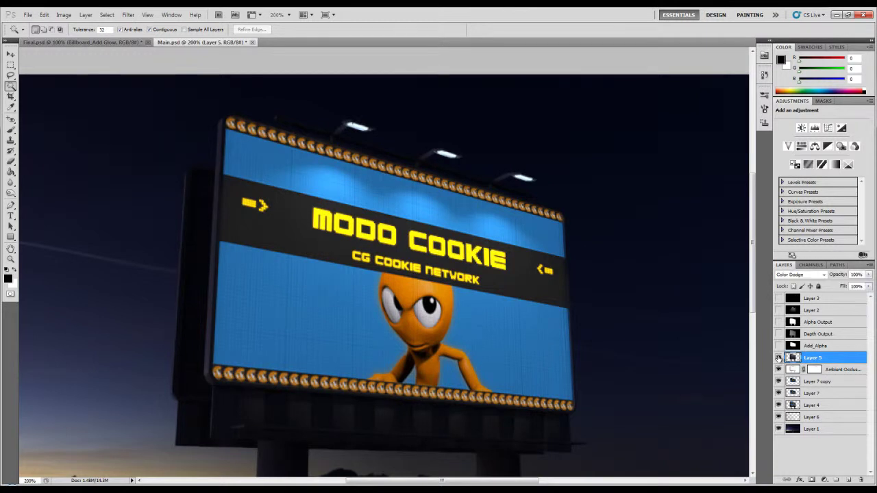
click(779, 358)
click(778, 358)
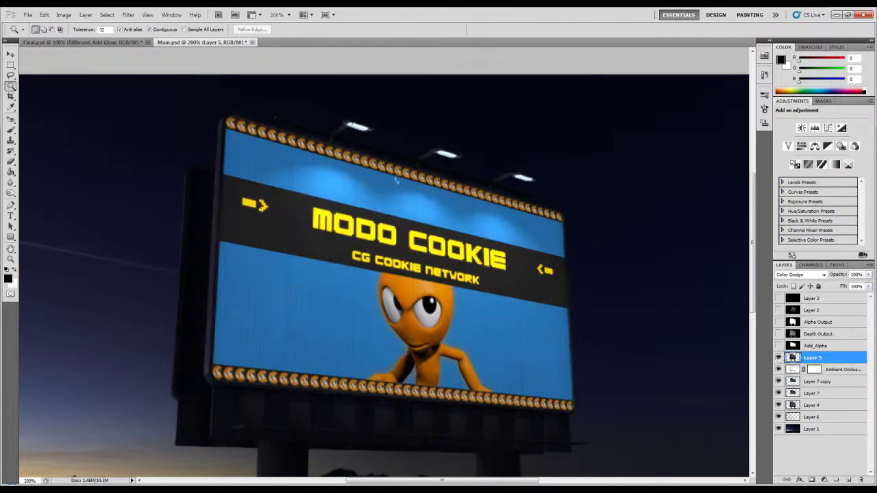
- Check the Illumination layer and its blend mode in Final.psd, and return to Main.psd
click(133, 43)
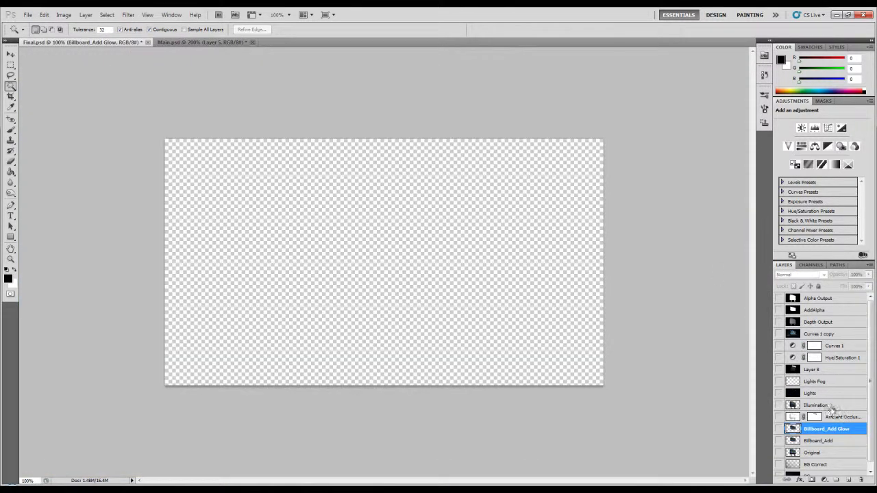
click(834, 407)
click(779, 405)
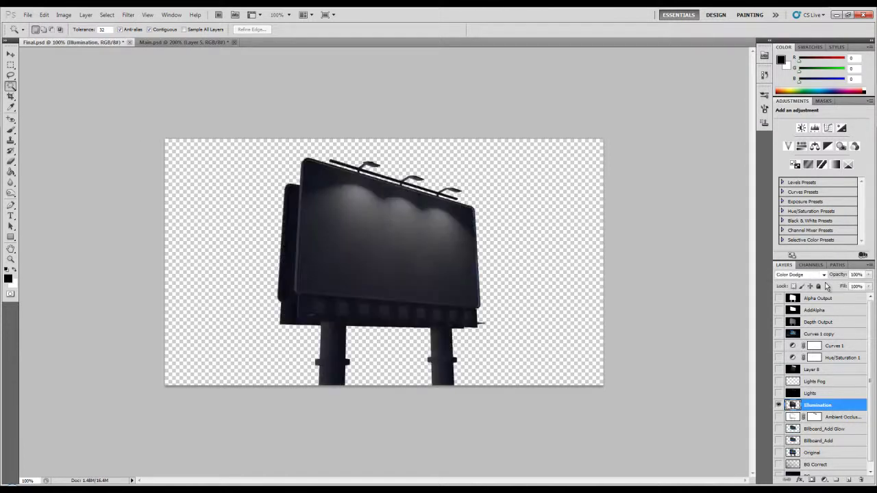
click(779, 405)
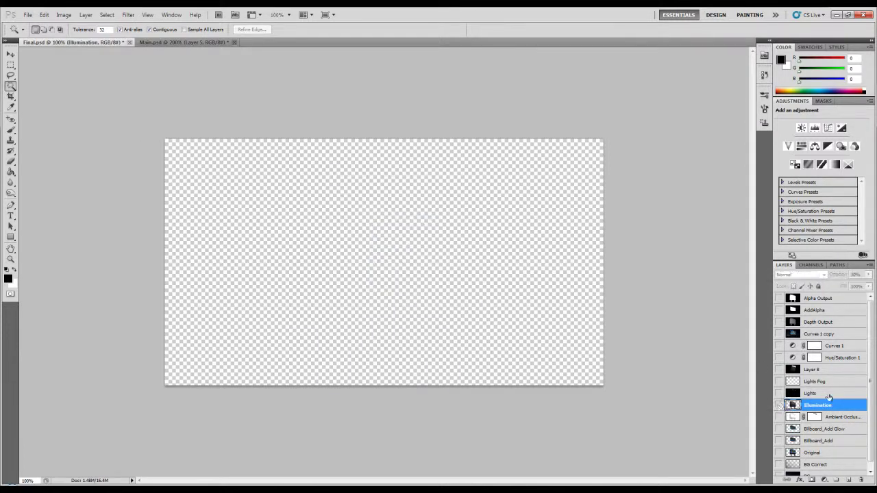
click(812, 393)
click(197, 42)
- Add a new layer directly above Layer 5 and adjust the Brush tool's hardness for painting the lamp glow
drag(39, 480, 21, 480)
text(150)
key(Return)
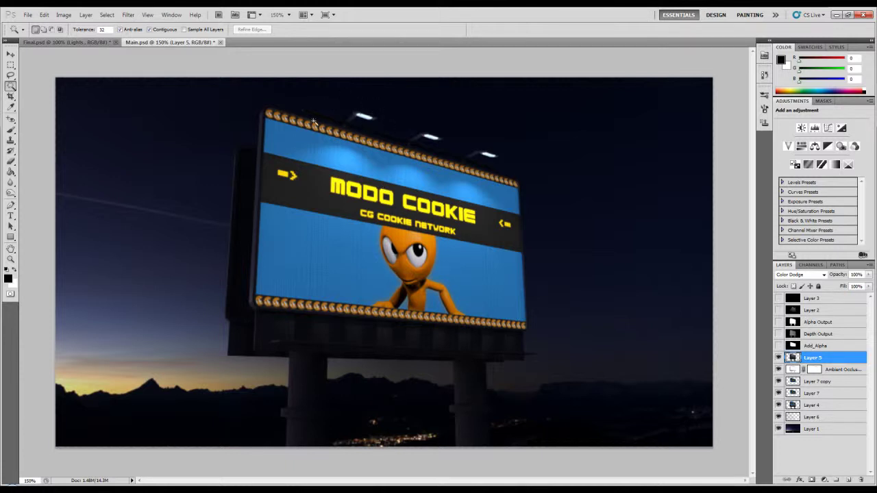
click(849, 479)
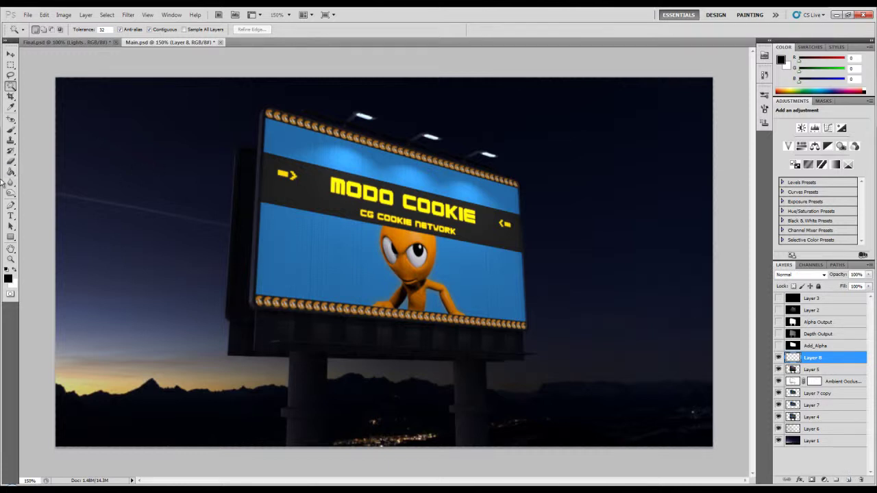
click(11, 129)
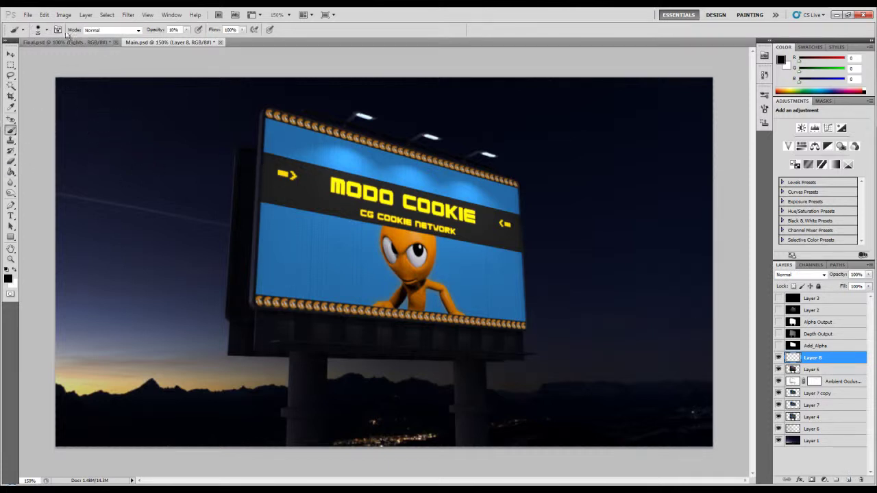
click(46, 29)
drag(60, 72, 68, 76)
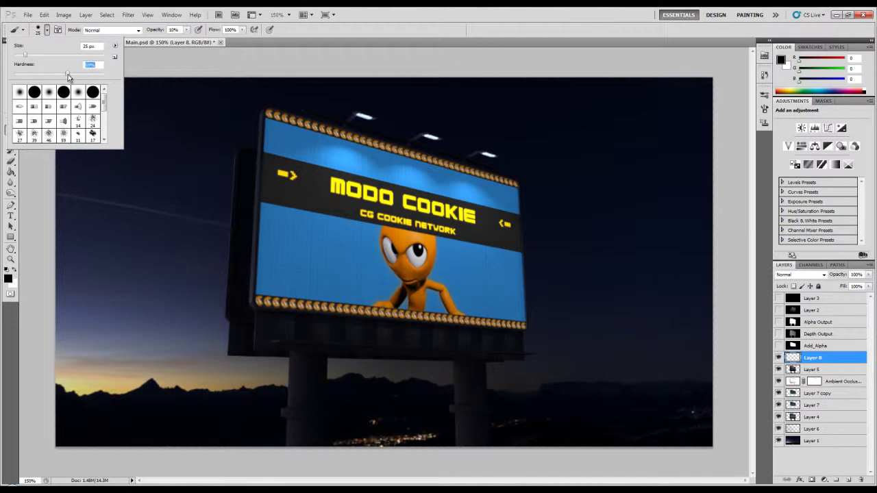
click(292, 54)
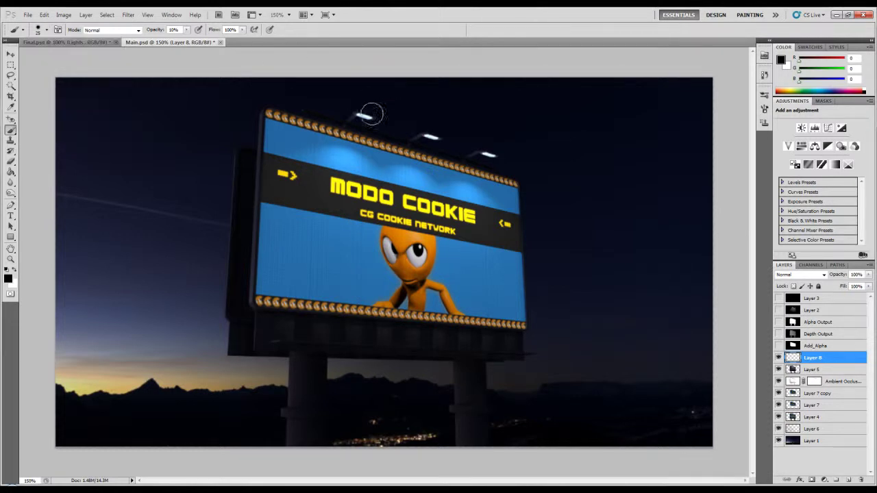
- Enlarge the brush to 50 px and sample the first lamp's pale blue (RGB 189, 219, 250) as the foreground color
key(bracketright)
key(bracketright)
key(bracketright)
key(bracketright)
key(bracketright)
alt+click(341, 150)
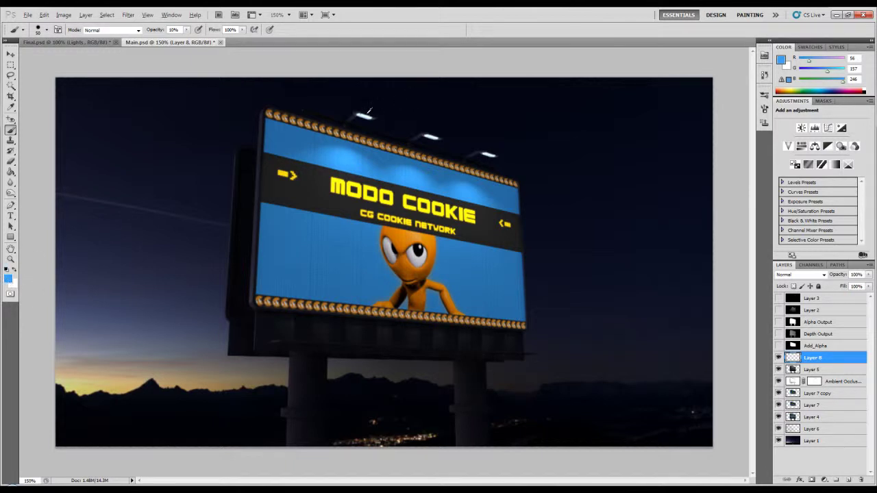
alt+click(367, 116)
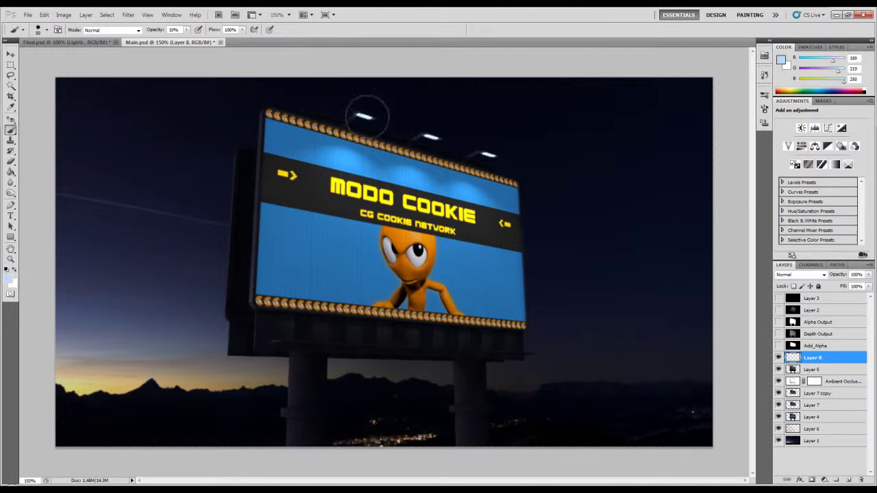
- Try a glow dab over the first lamp with a 90 px brush, glancing at Final.psd
click(366, 115)
click(365, 114)
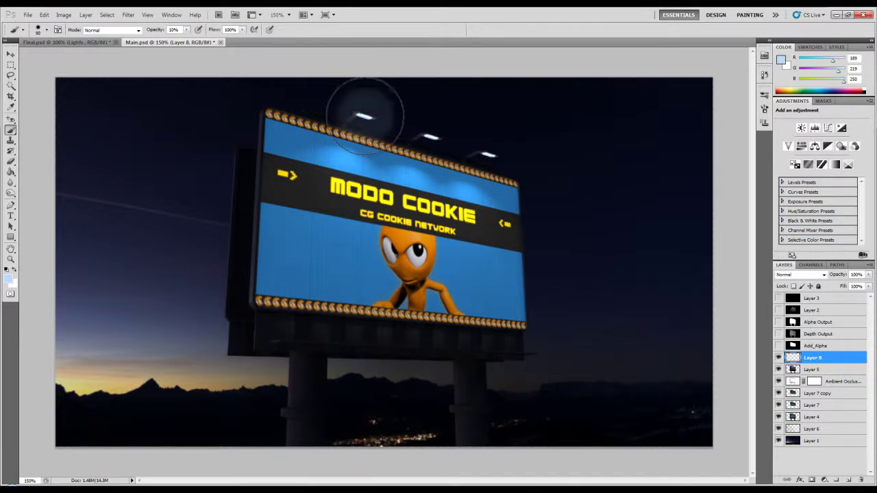
click(94, 43)
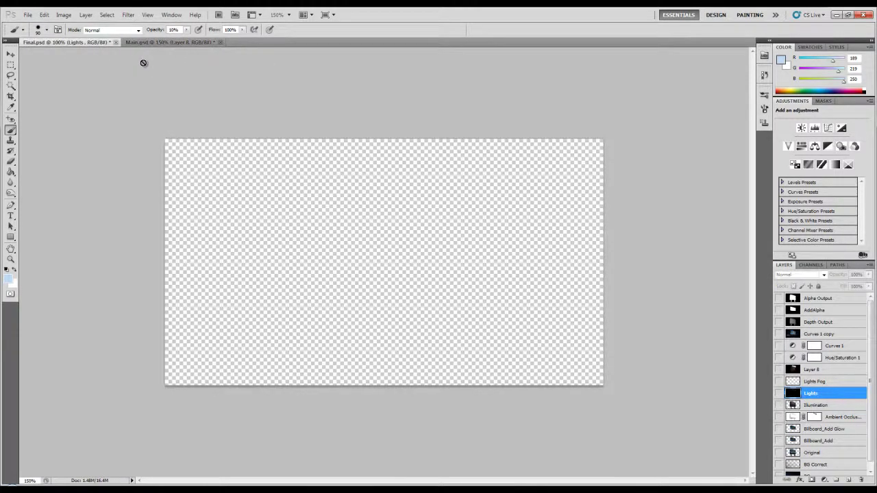
click(162, 43)
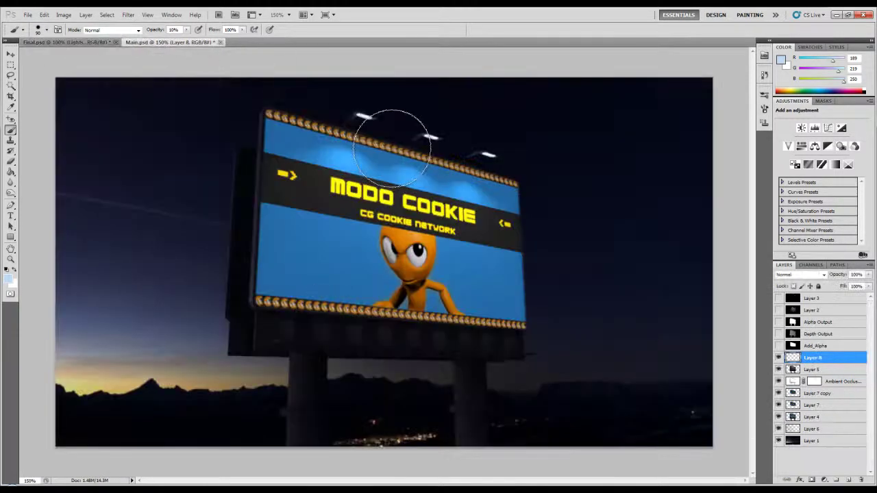
- Soften the brush, reduce it to 60 px and paint a pale blue glow over each of the three lamps
click(43, 30)
drag(70, 73, 59, 77)
click(333, 53)
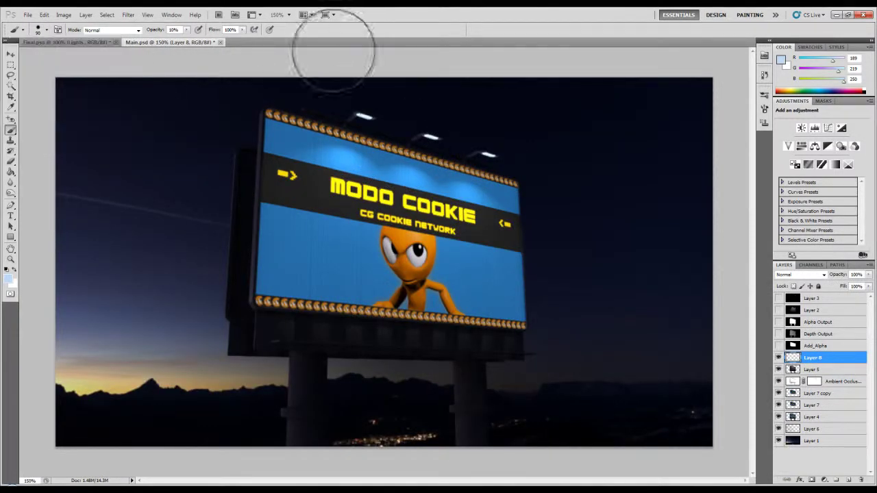
key(bracketleft)
key(bracketleft)
key(bracketleft)
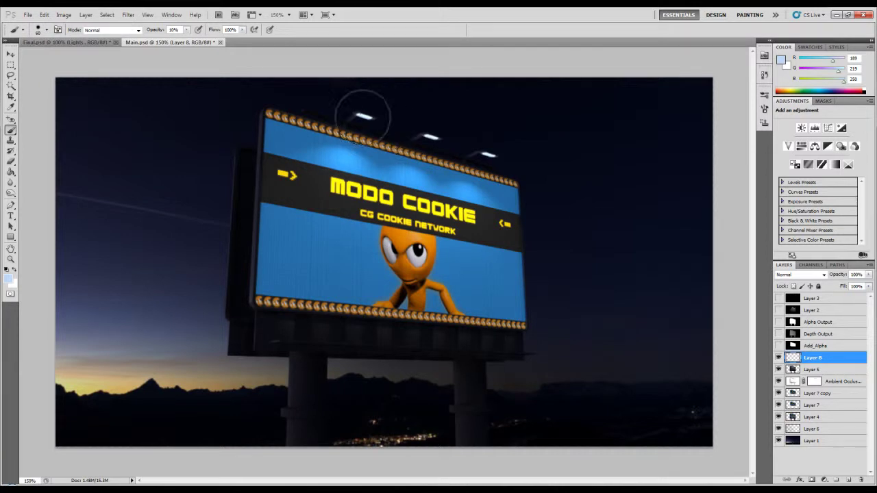
click(363, 116)
click(430, 136)
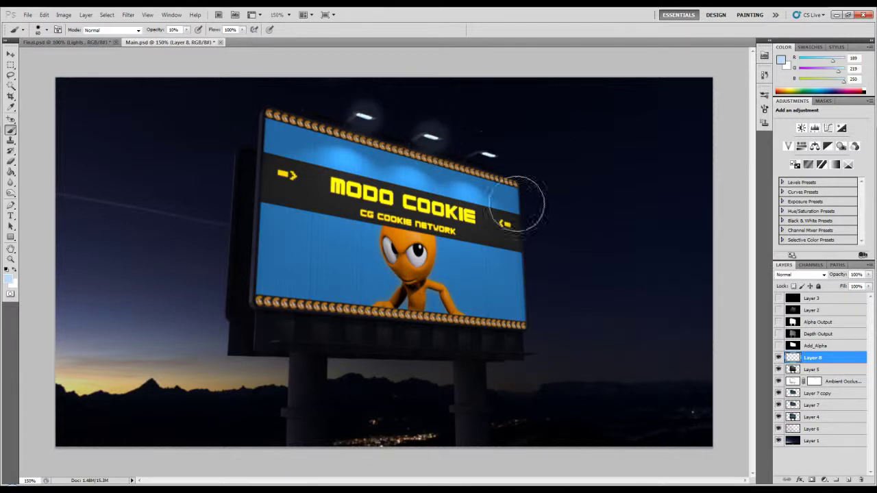
click(490, 154)
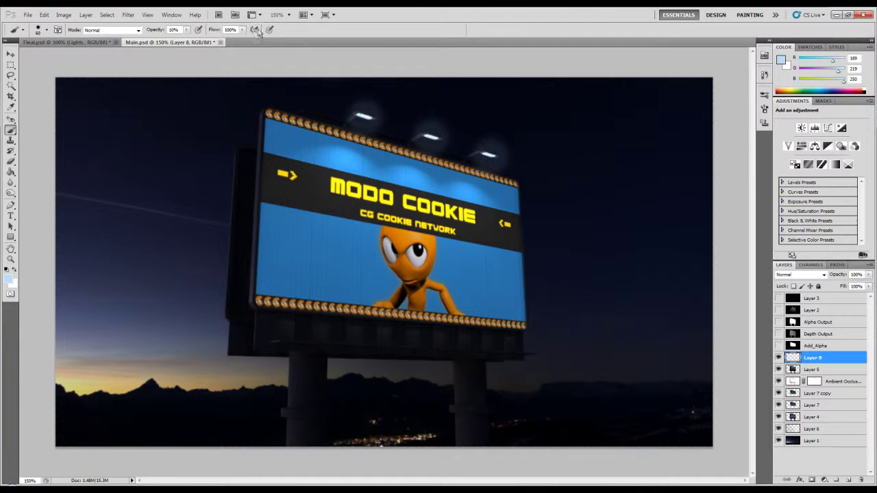
- Apply a Gaussian Blur with a 4.0-pixel radius to the painted lamp glows on Layer 8
click(128, 15)
mouse_move(174, 101)
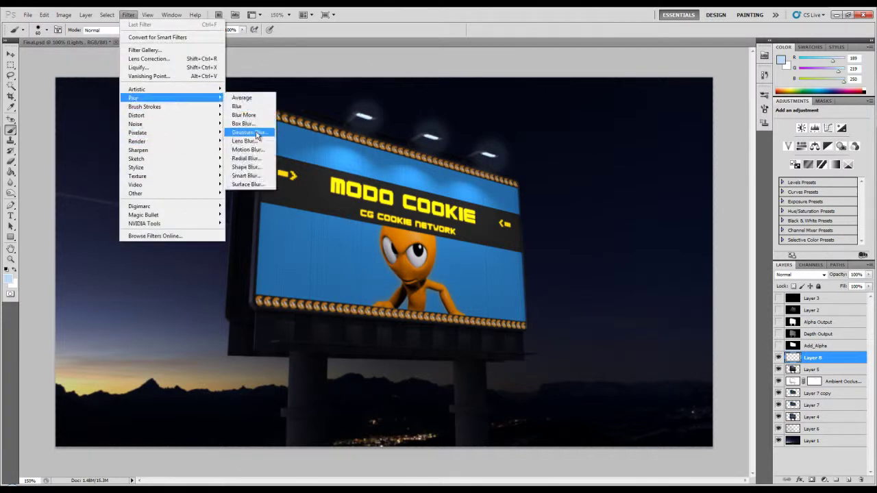
click(248, 133)
drag(558, 228, 543, 228)
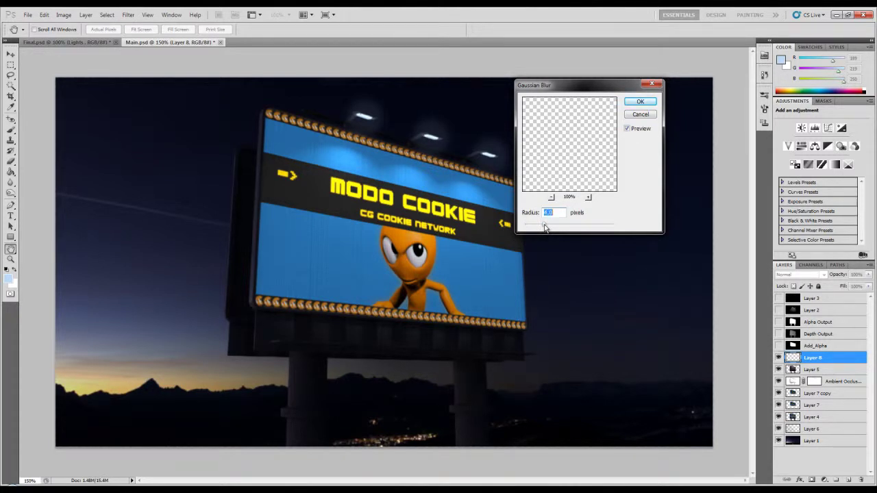
click(640, 102)
- Try the Linear Dodge (Add) blend mode on Layer 8 and set it back to Normal
click(822, 275)
click(806, 130)
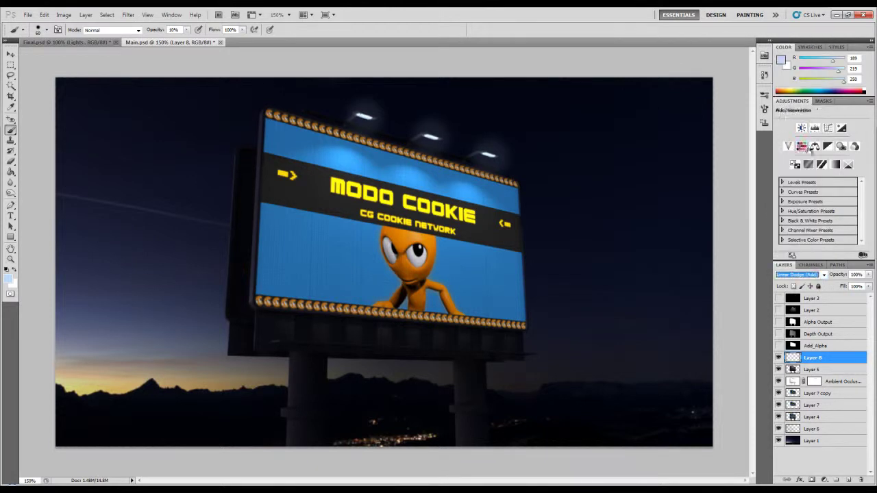
click(824, 275)
click(801, 42)
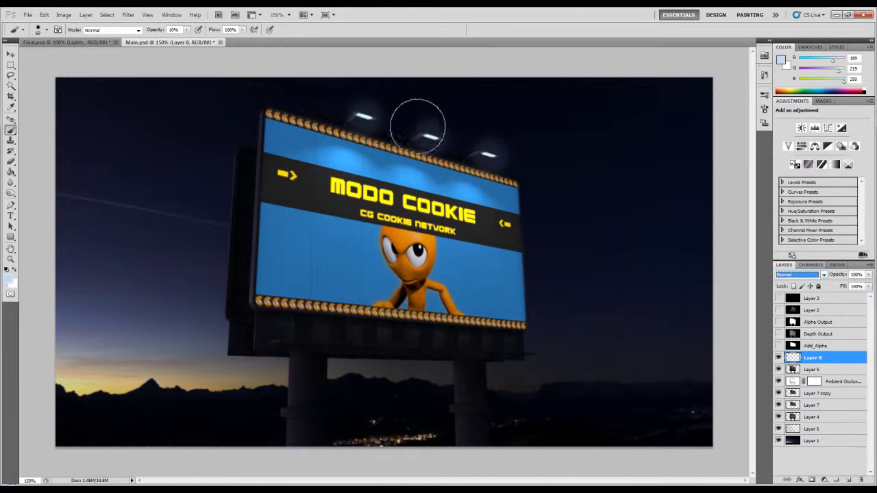
- Lower the opacity of the lamp glow layer, Layer 8, to 70%
click(856, 275)
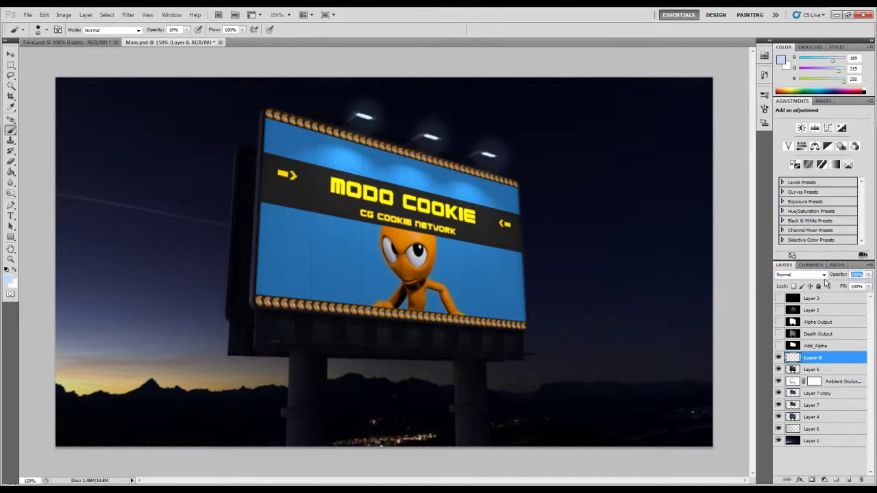
text(80)
key(Return)
click(793, 359)
click(816, 346)
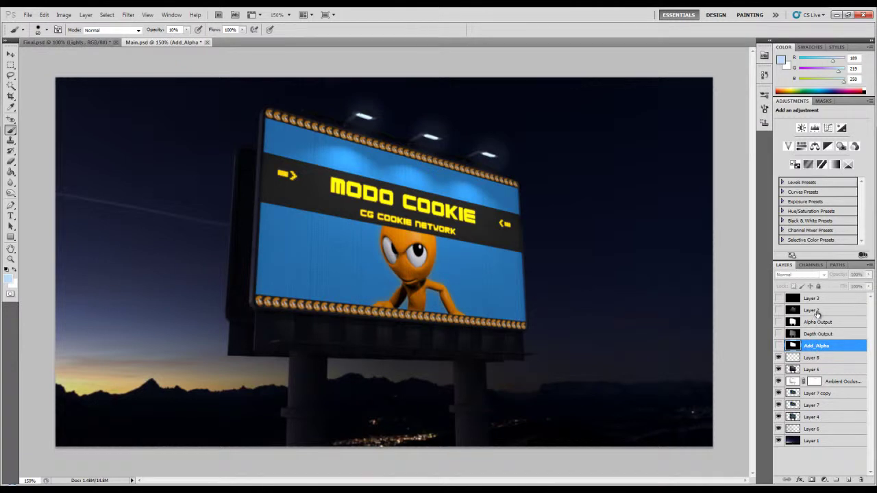
click(813, 358)
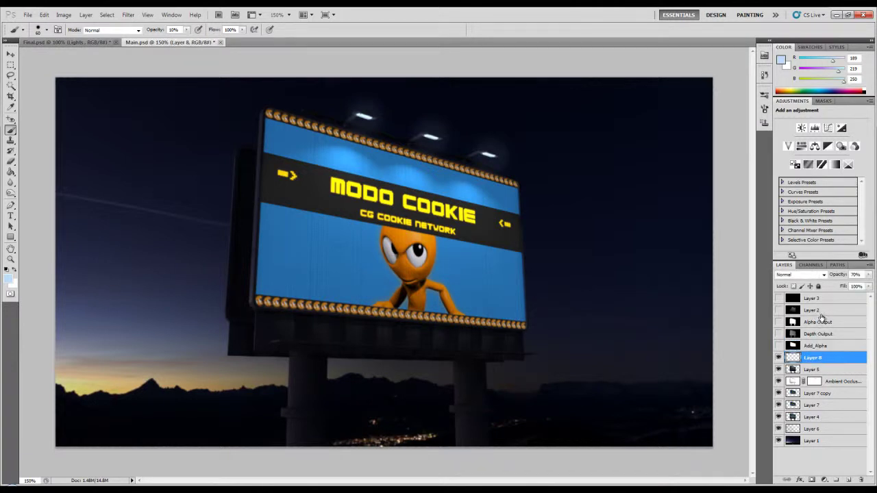
- Show the lamp pass on Layer 3, move it directly above Layer 8 and duplicate it three times
click(815, 312)
click(813, 299)
click(779, 299)
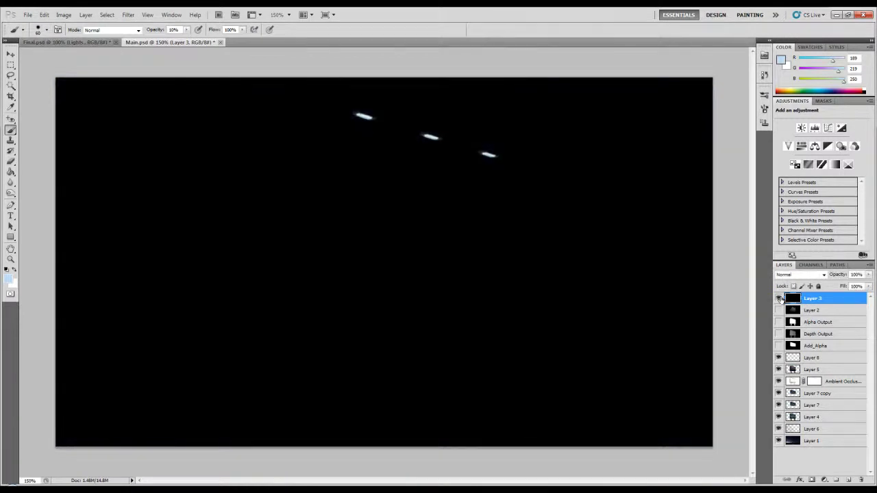
drag(819, 300, 839, 353)
key(ctrl+j)
key(ctrl+j)
key(ctrl+j)
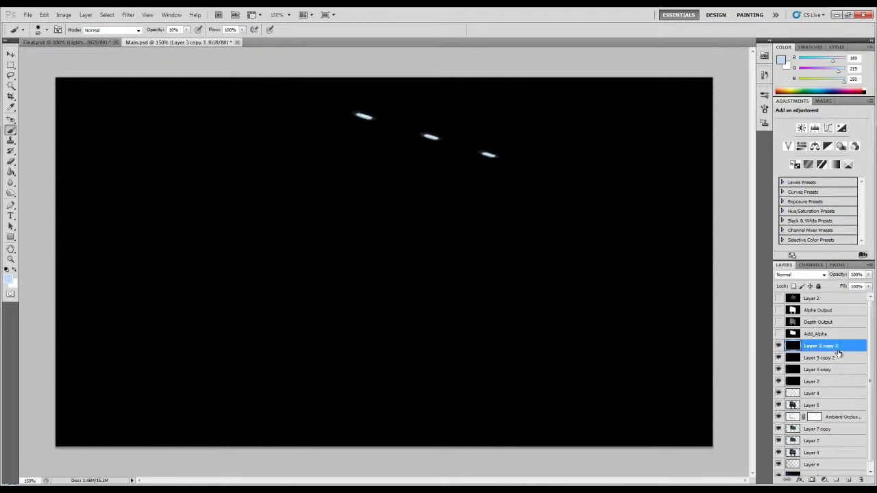
- Soften Layer 3 copy with a Gaussian Blur and set its blend mode to Linear Dodge (Add)
click(812, 382)
click(818, 370)
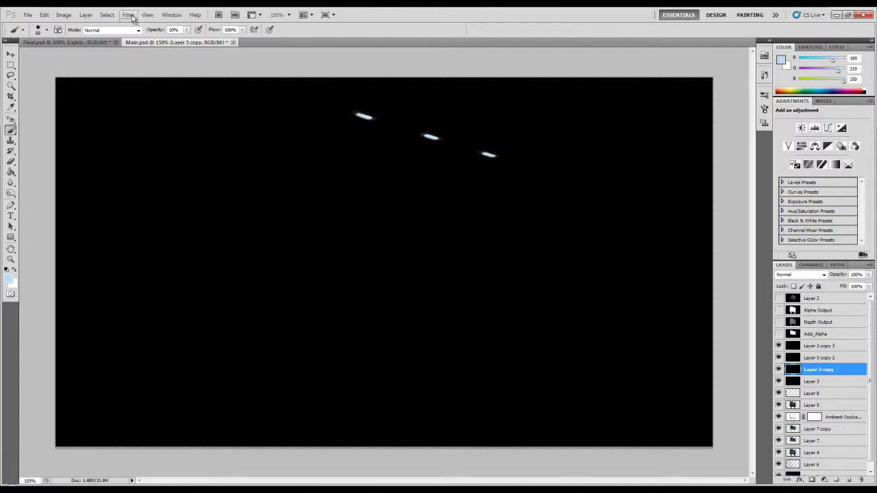
click(128, 15)
mouse_move(188, 102)
click(248, 132)
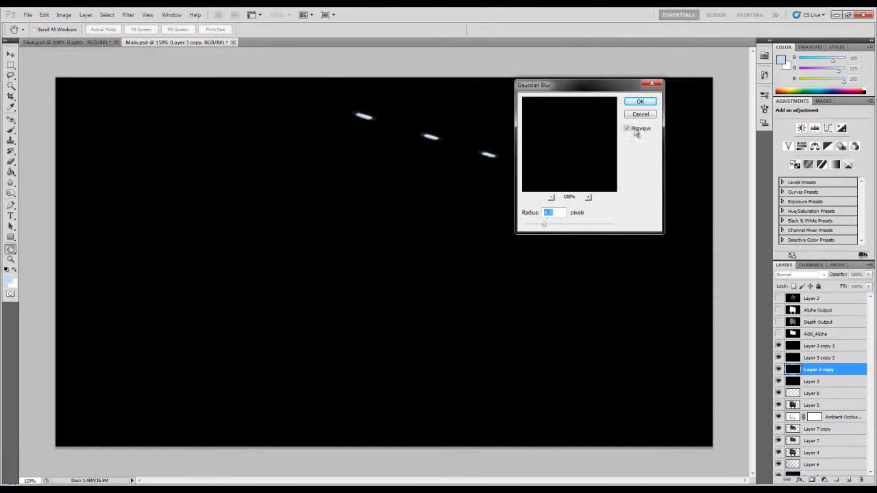
click(640, 101)
click(128, 15)
mouse_move(171, 98)
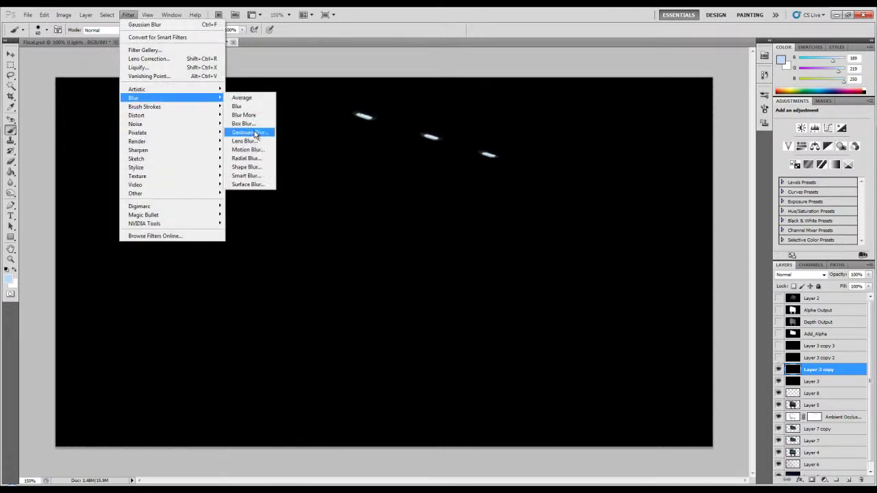
click(249, 132)
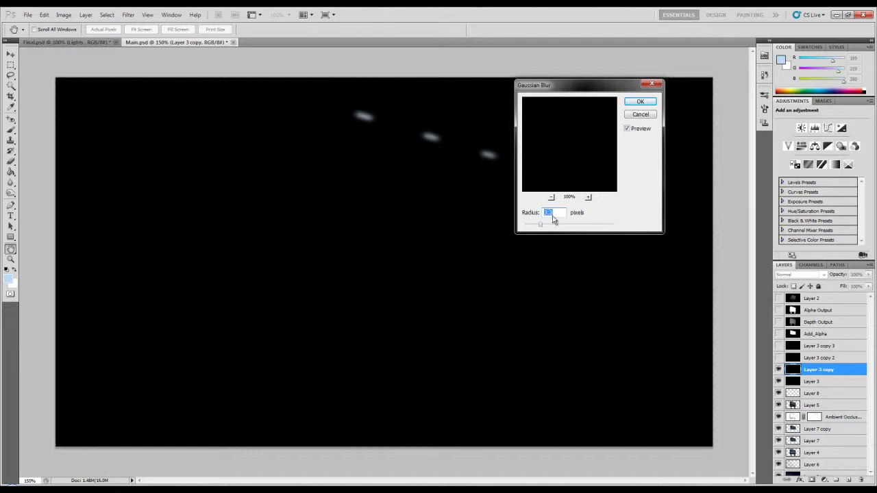
click(640, 102)
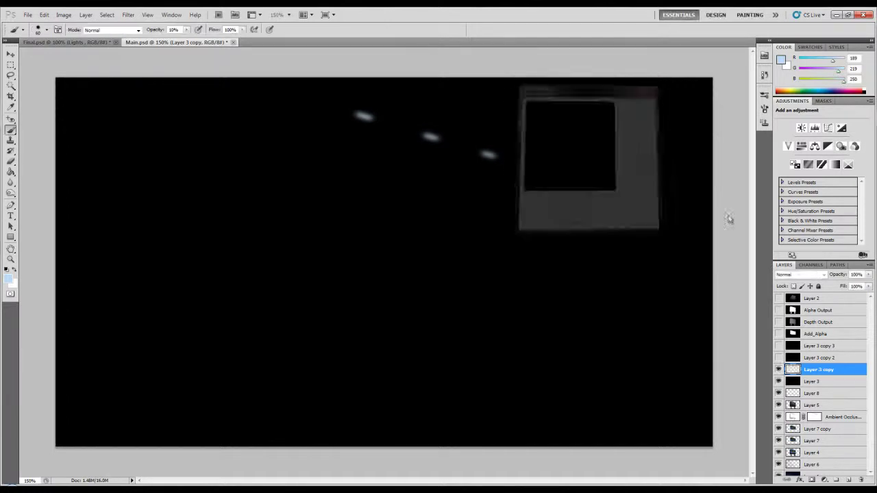
click(820, 274)
click(820, 128)
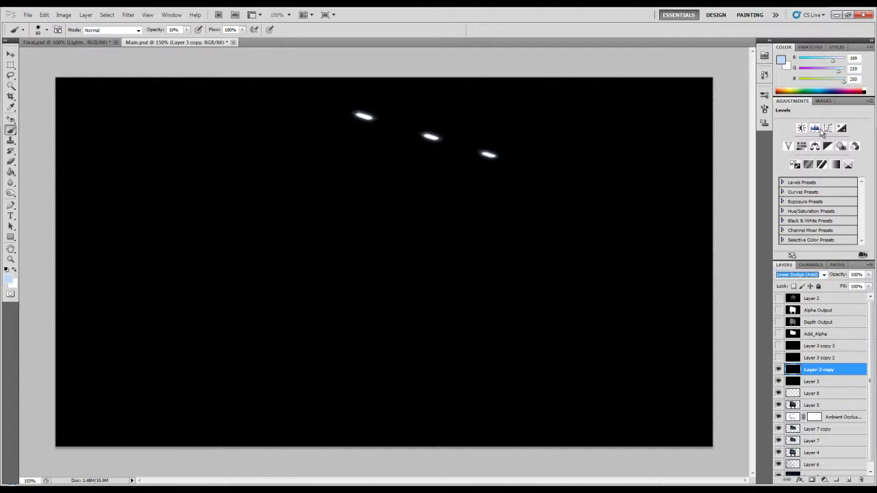
- Show and select Layer 3 copy 2, keeping Layer 3 copy 3 hidden
click(822, 358)
click(779, 358)
click(779, 346)
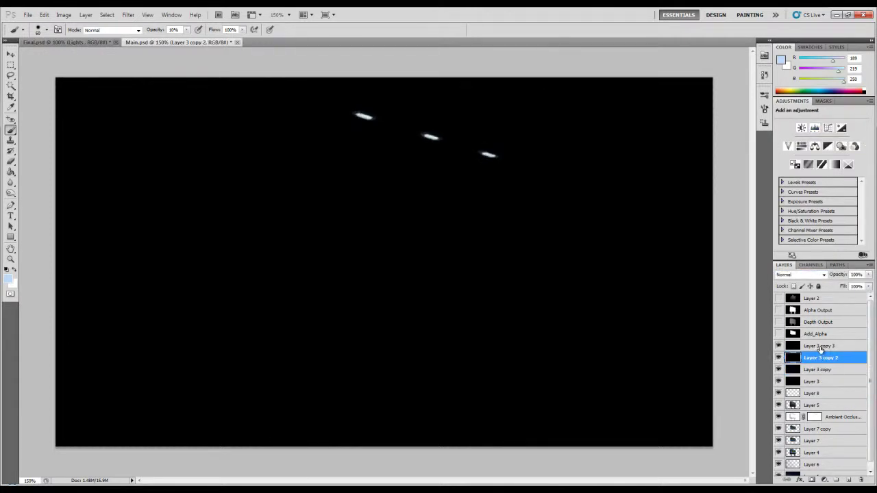
click(816, 348)
click(779, 346)
click(822, 360)
- Apply a Motion Blur to Layer 3 copy 2 at an angle of -18° and a distance of 30 pixels
click(129, 14)
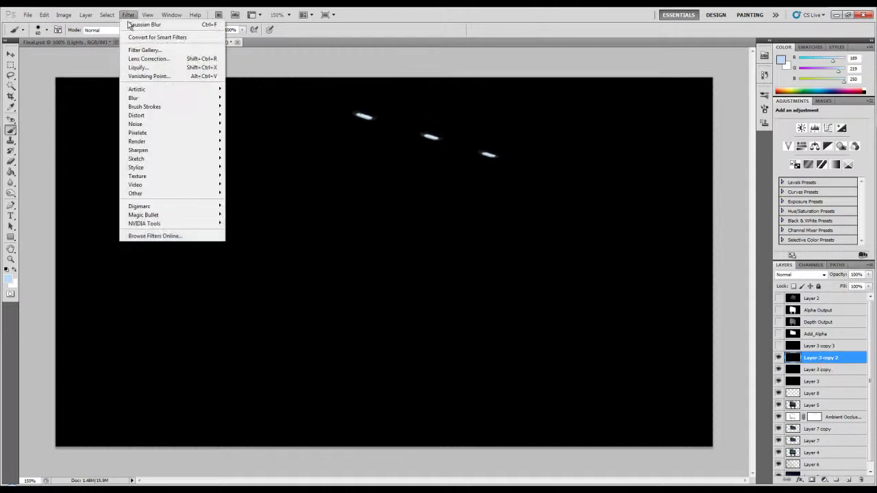
mouse_move(158, 98)
click(248, 150)
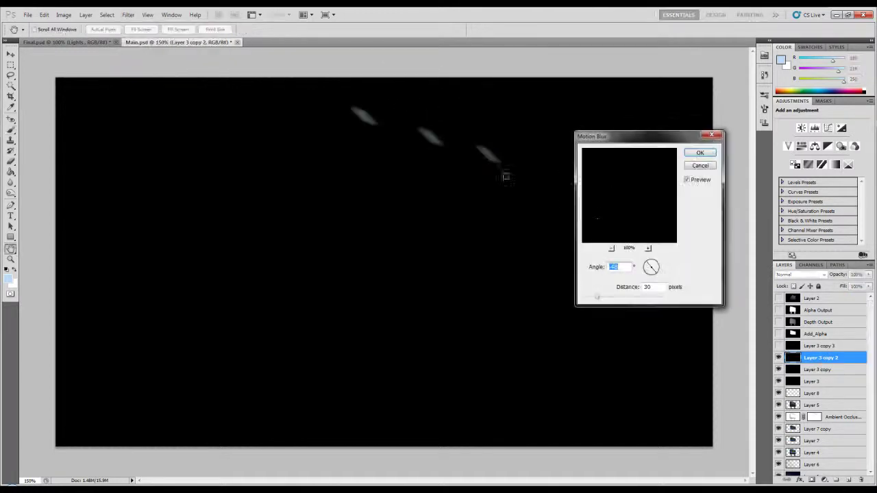
drag(656, 273, 661, 274)
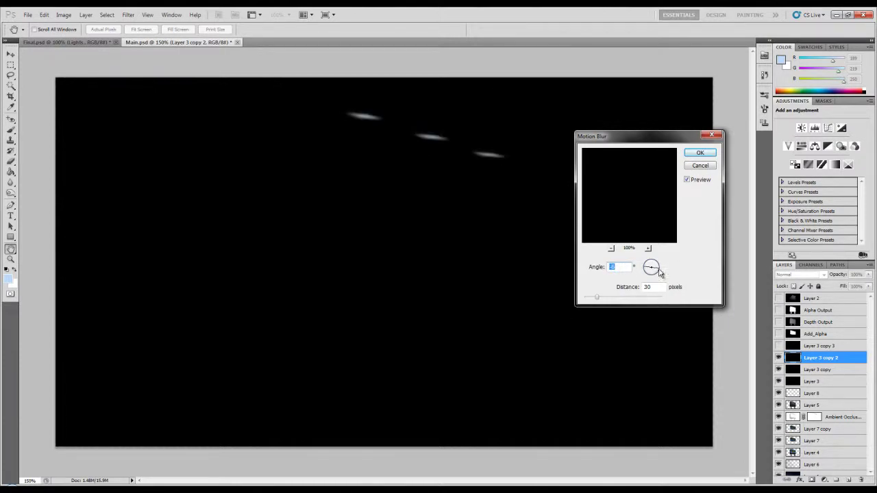
click(658, 274)
click(658, 274)
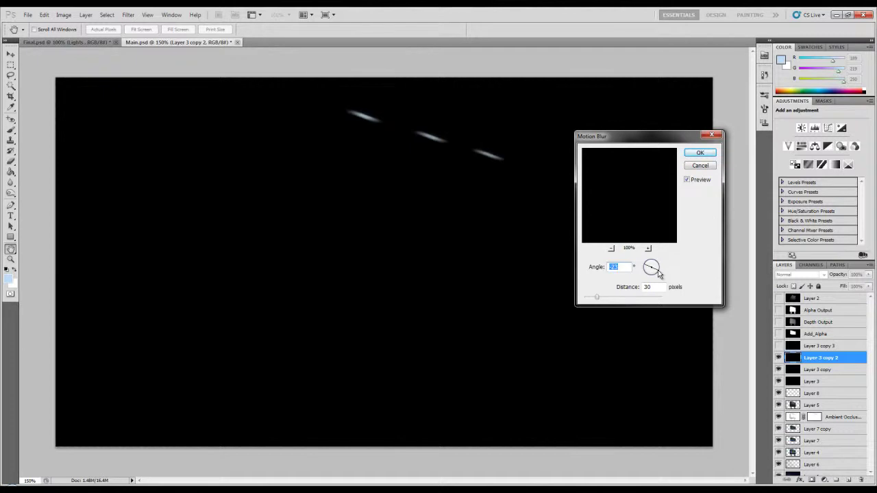
click(658, 274)
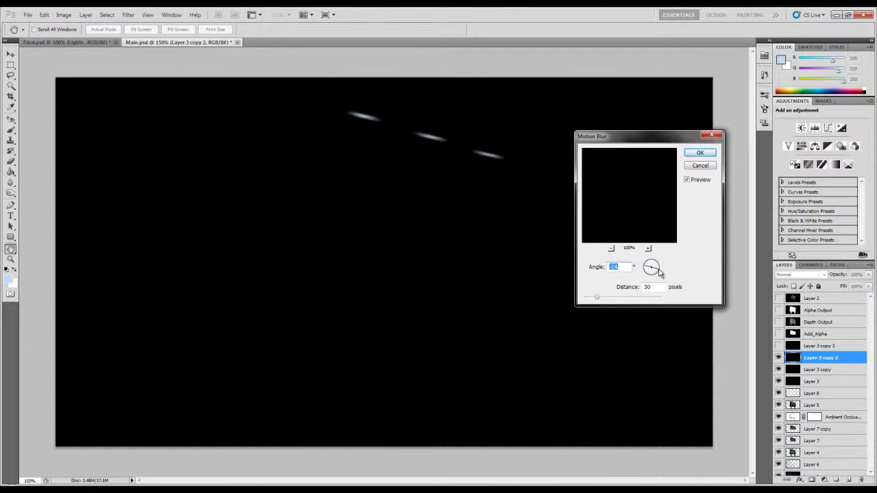
click(657, 274)
click(706, 155)
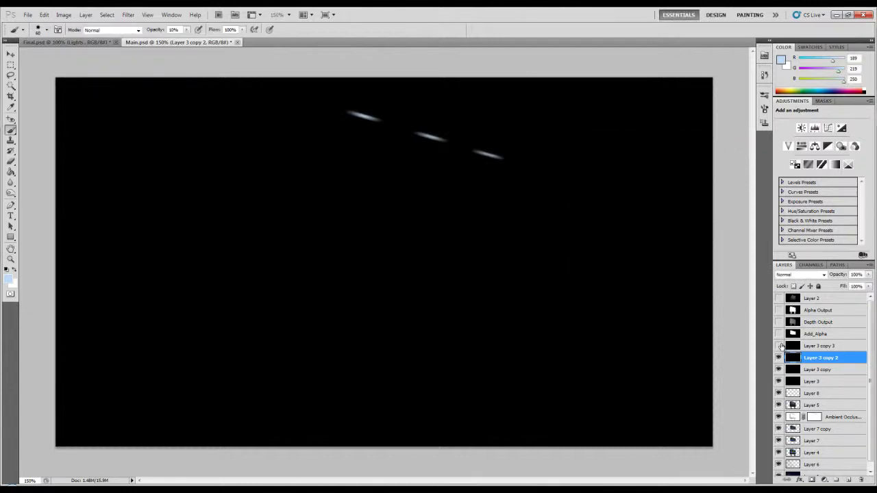
- Show Layer 3 copy 3 and apply a Motion Blur to it at an angle of 12° and a distance of 30 pixels
click(778, 347)
click(819, 346)
click(128, 15)
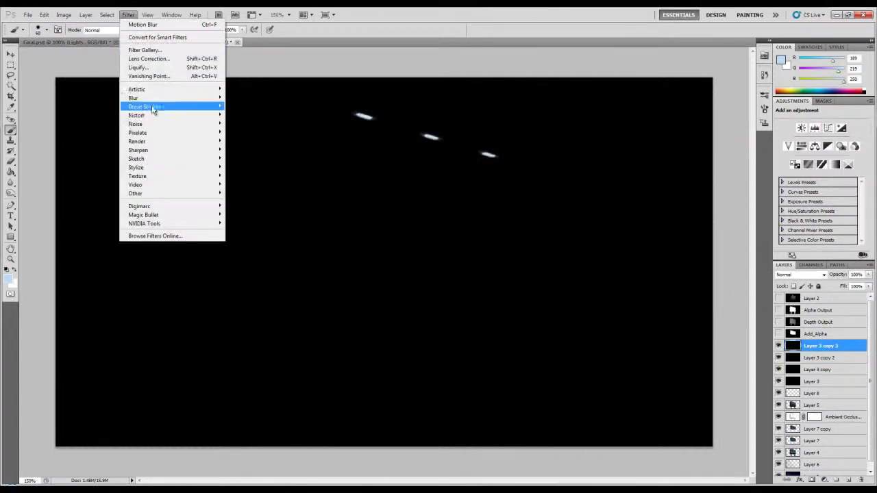
click(264, 150)
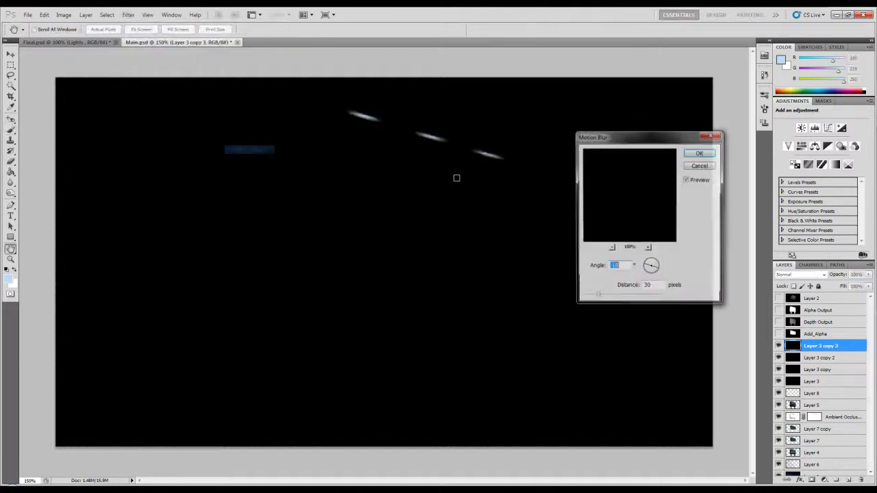
drag(656, 274, 644, 272)
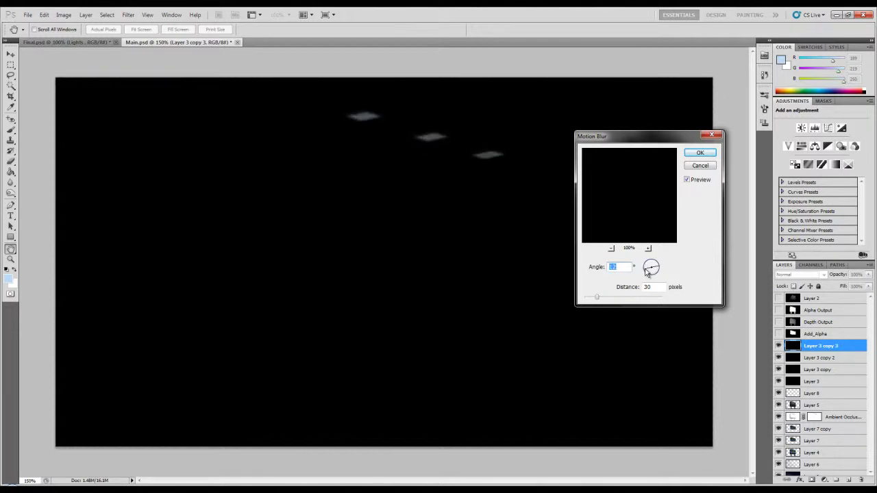
click(699, 152)
key(b)
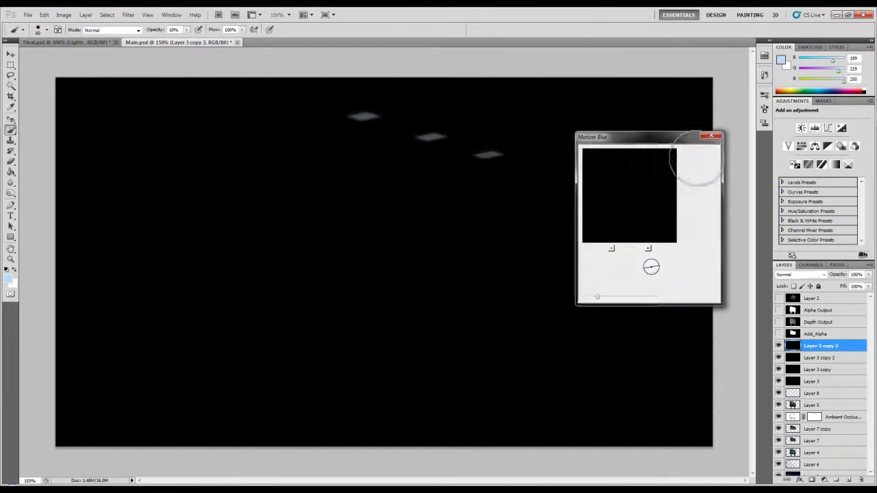
- Set Layer 3 copy 3 to Linear Dodge (Add) and merge it with Layer 3 copy 2
click(824, 275)
click(794, 128)
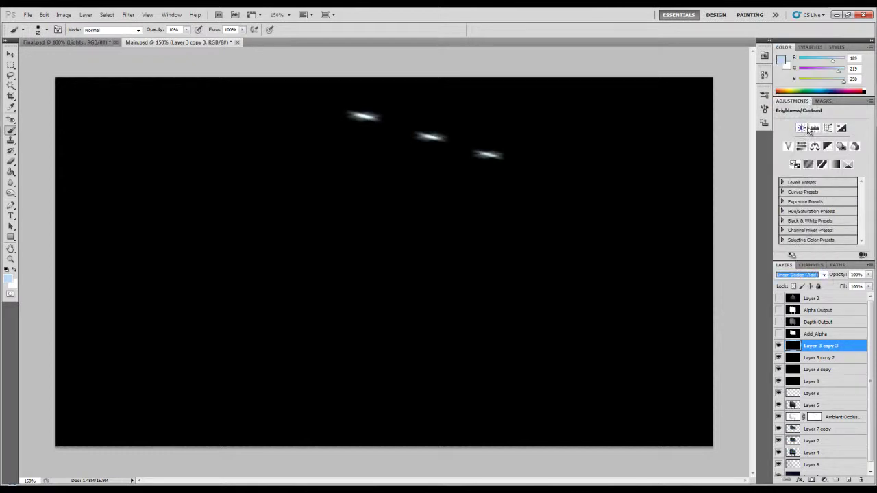
shift+click(827, 358)
key(ctrl+e)
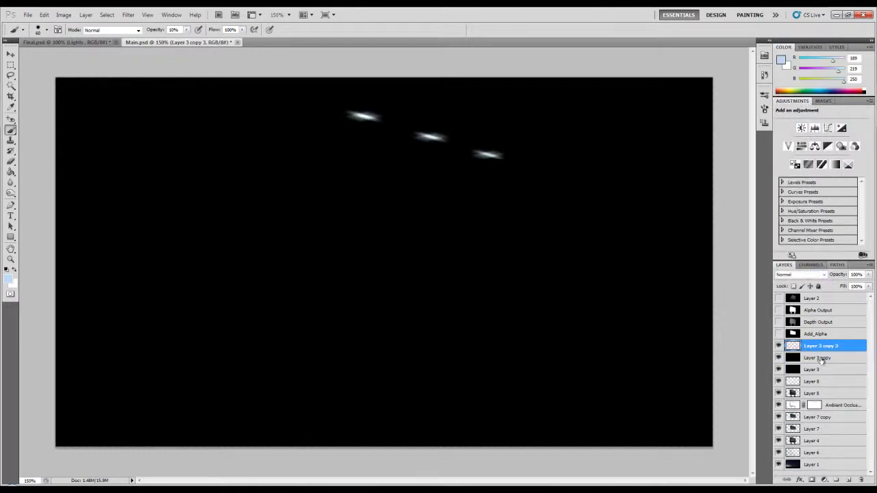
- Set the merged motion-blurred layer's blend mode to Linear Dodge (Add)
click(826, 275)
click(812, 126)
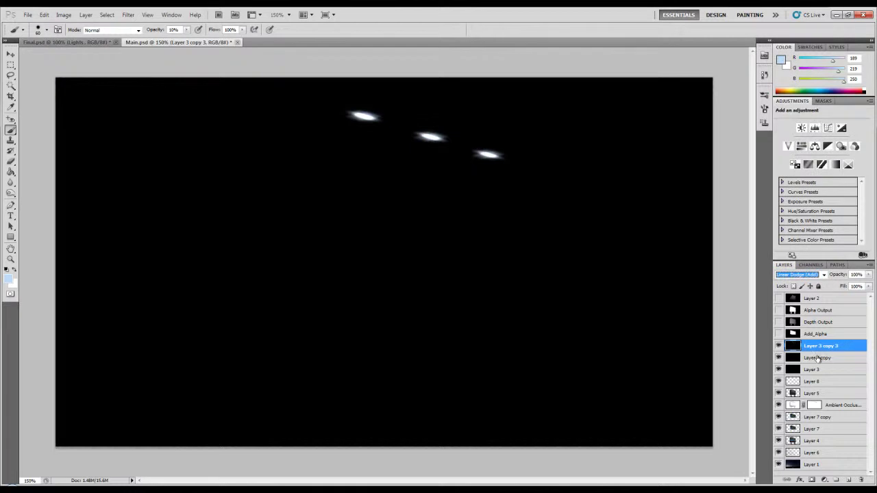
shift+click(818, 358)
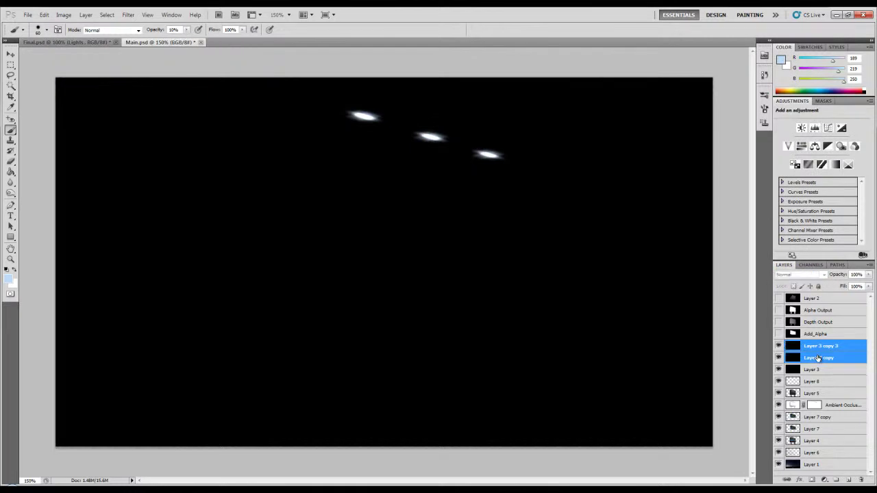
click(819, 358)
- Delete the original Layer 3 beneath its blurred copies
click(811, 370)
click(779, 370)
click(778, 370)
click(861, 478)
- Merge Layer 3 copy with Layer 3 copy 3 and set the result to Linear Dodge (Add)
click(820, 358)
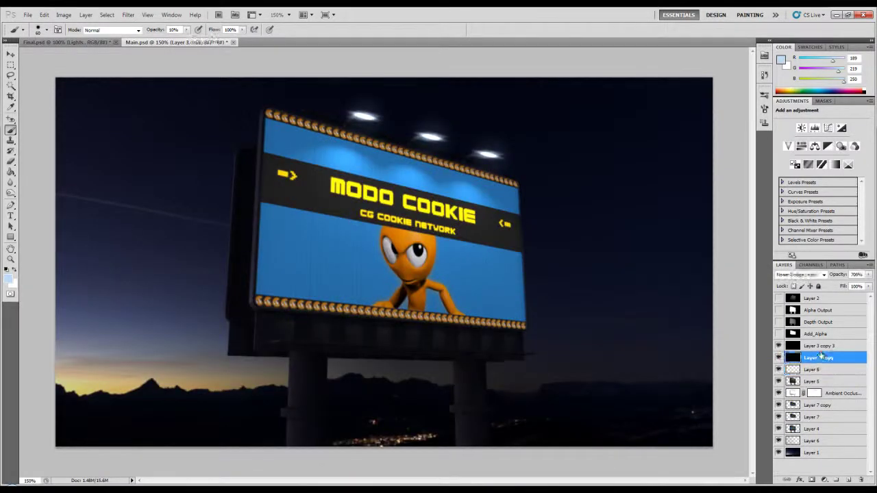
shift+click(824, 347)
key(ctrl+e)
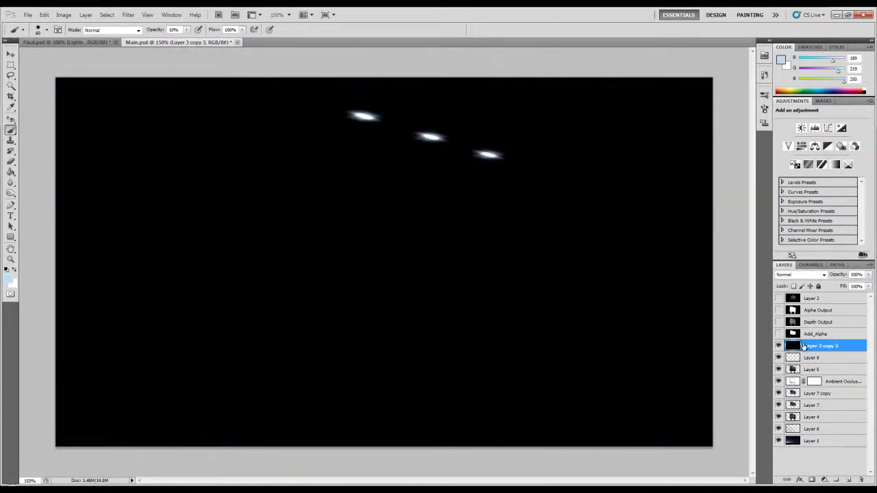
click(823, 274)
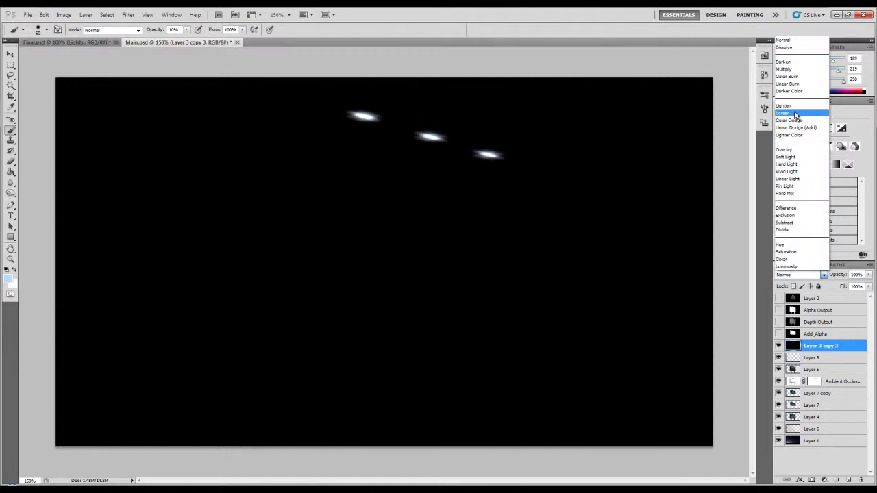
click(796, 128)
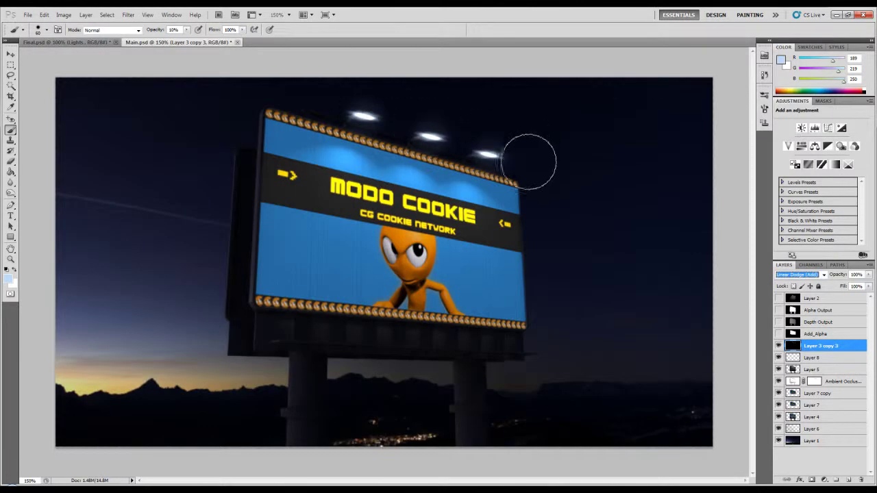
click(798, 274)
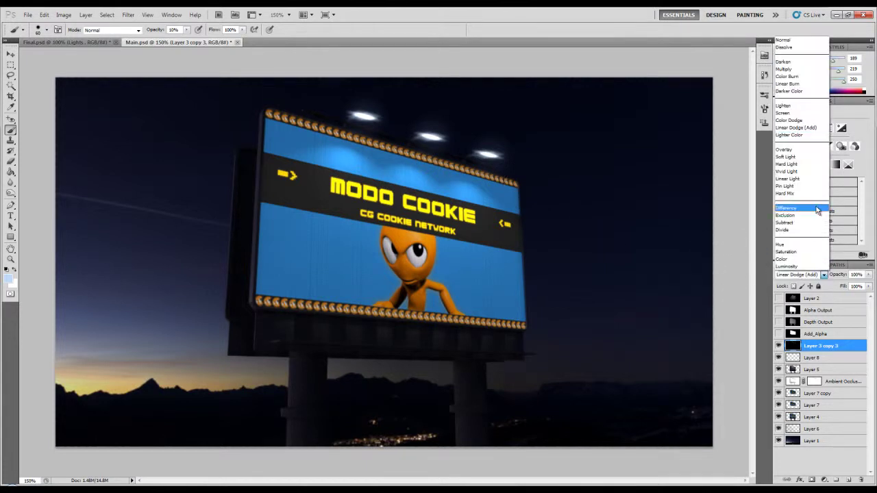
- Try the Soft Light and Screen blend modes on Layer 3 copy 3 and compare the image with the layer hidden
click(786, 157)
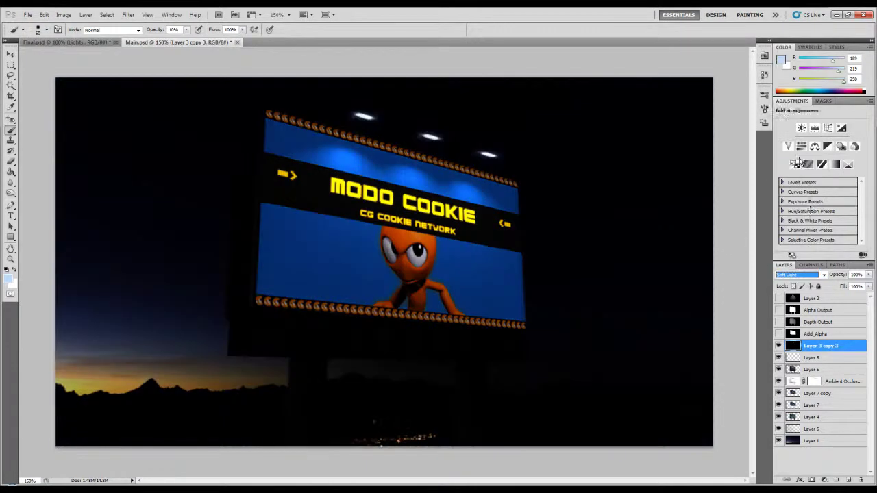
click(825, 275)
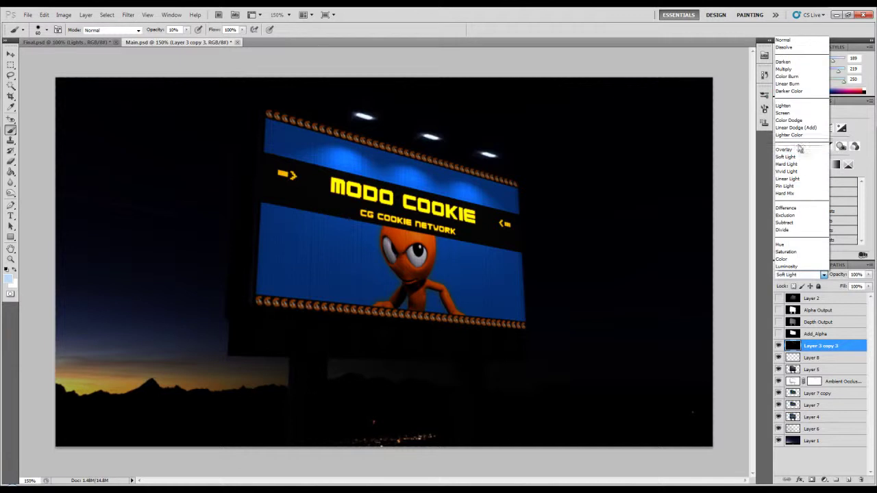
click(792, 113)
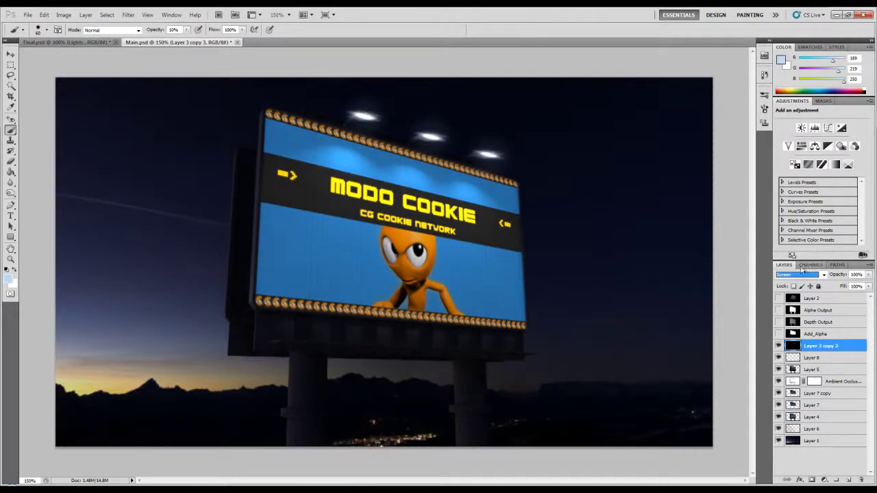
click(779, 346)
click(779, 346)
- Set Layer 3 copy 3 to Linear Dodge (Add) with 35% opacity
click(823, 274)
click(815, 129)
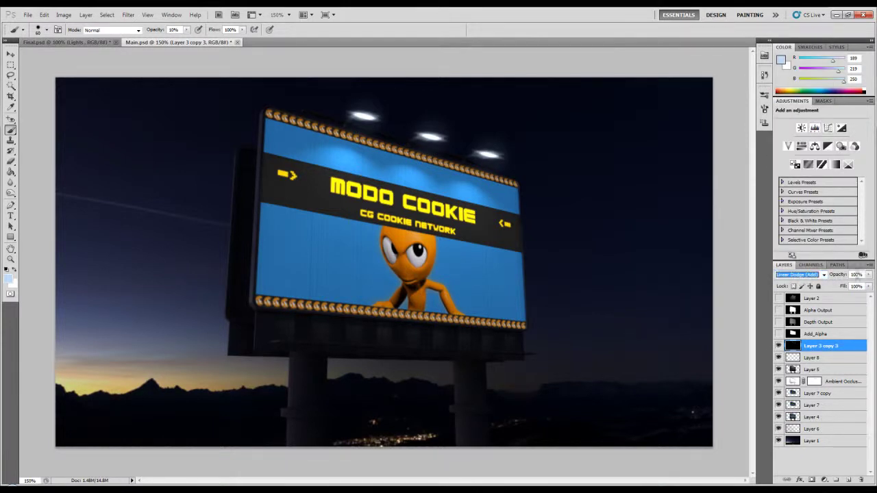
mouse_move(842, 276)
mouse_down()
mouse_move(813, 275)
mouse_move(837, 273)
mouse_up()
text(35)
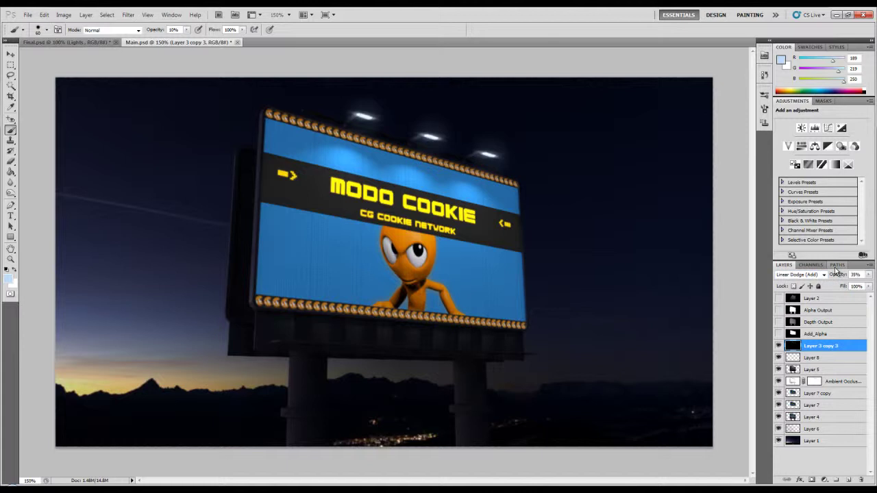
- Move Layer 2 with the light cones directly above Layer 3 copy 3 and make it visible
click(814, 334)
click(819, 323)
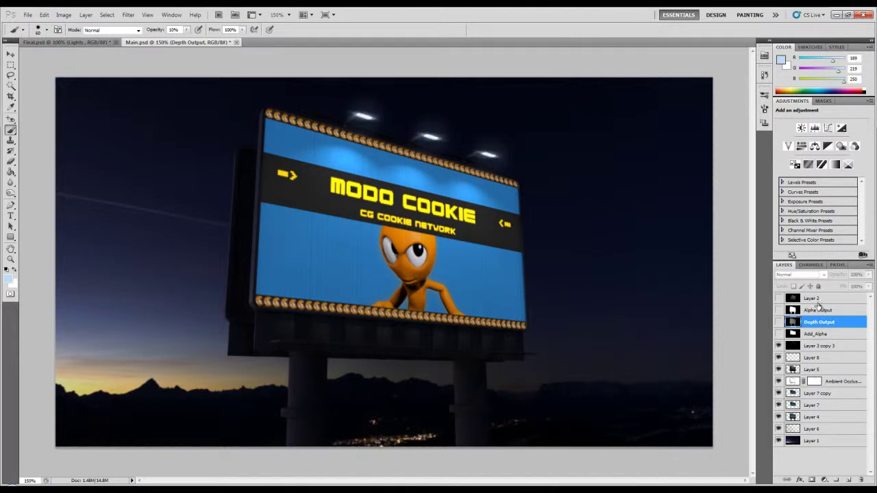
click(816, 299)
drag(820, 302, 830, 335)
click(778, 334)
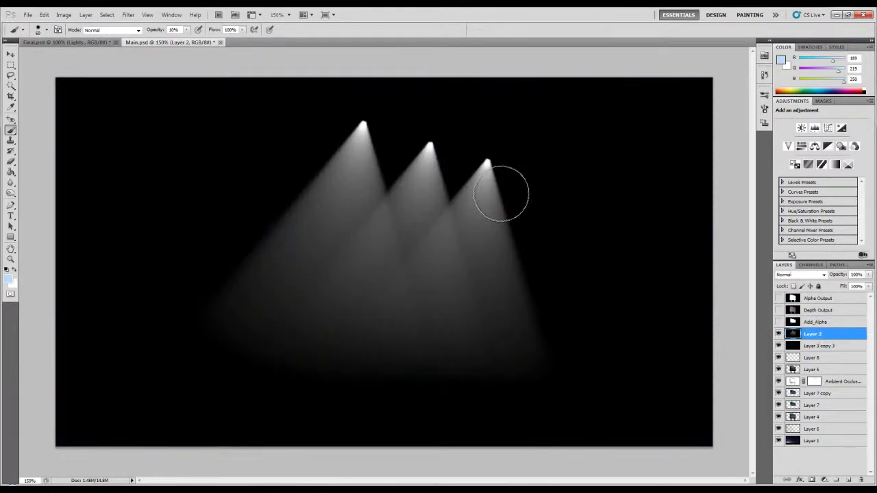
click(128, 15)
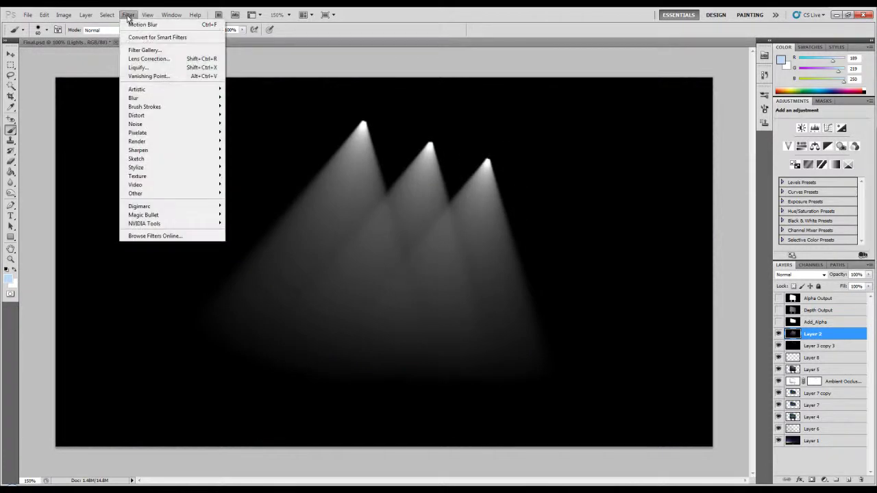
mouse_move(165, 102)
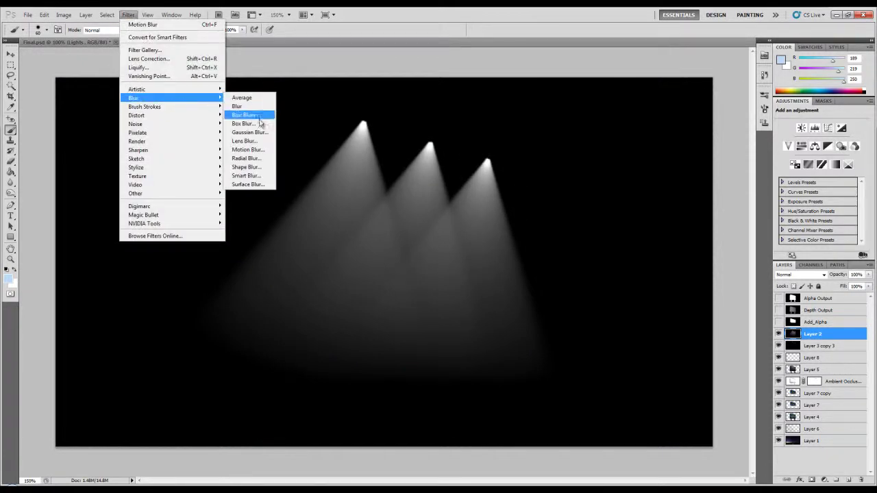
click(249, 132)
drag(543, 227, 558, 228)
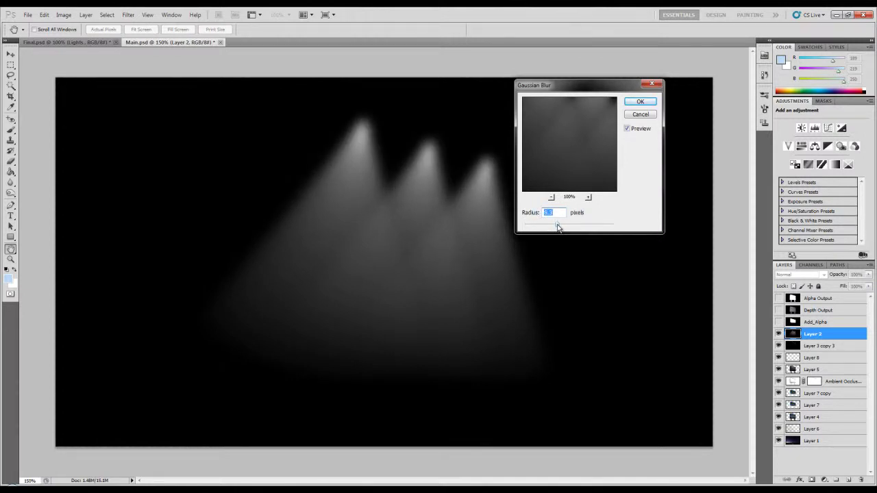
click(639, 115)
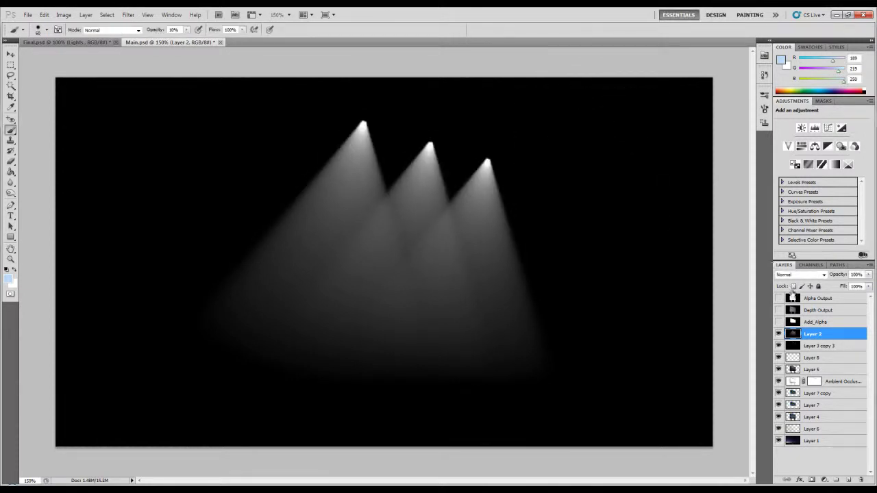
- Set Layer 2 to Linear Dodge (Add) with 60% opacity, matching the settings of Layer 8 in Final.psd
click(800, 274)
click(809, 127)
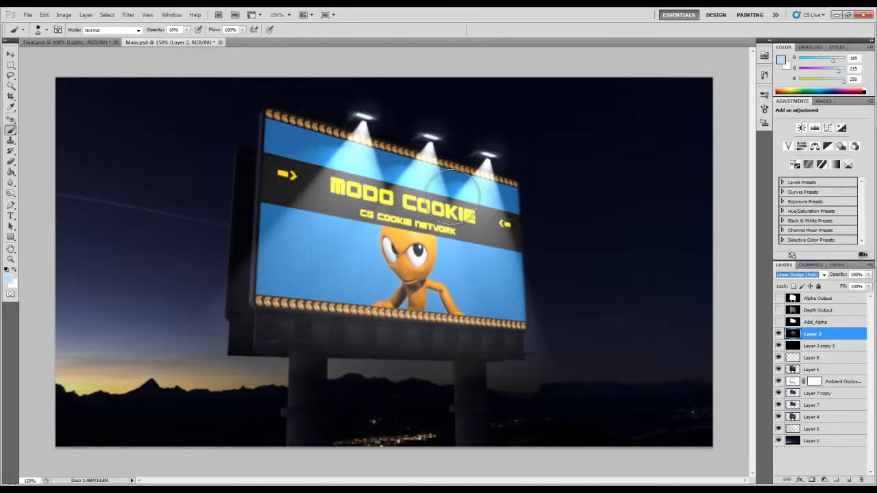
click(83, 44)
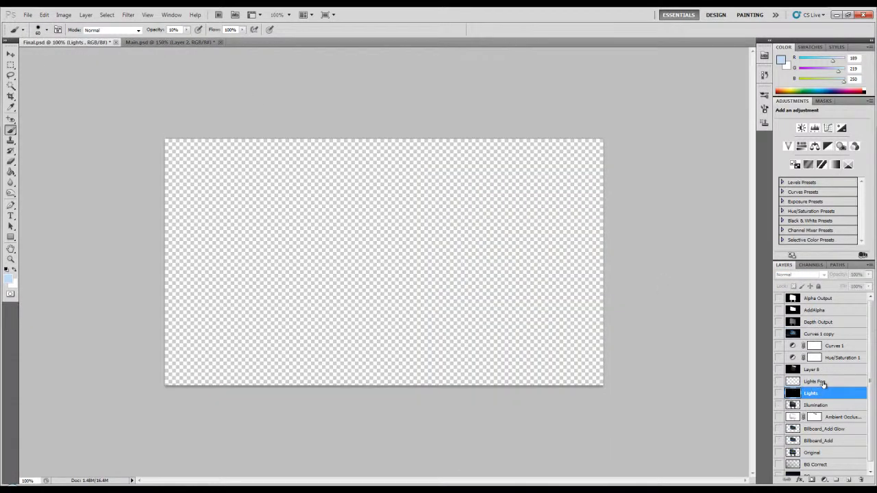
click(817, 370)
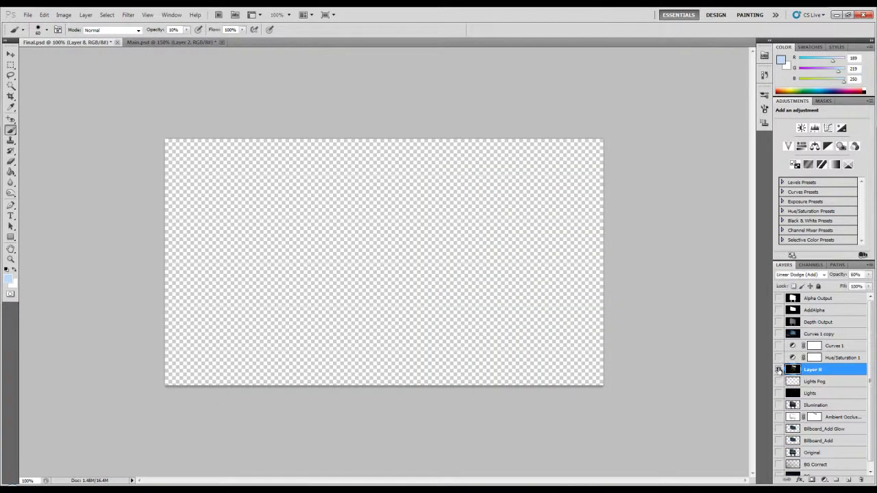
click(778, 370)
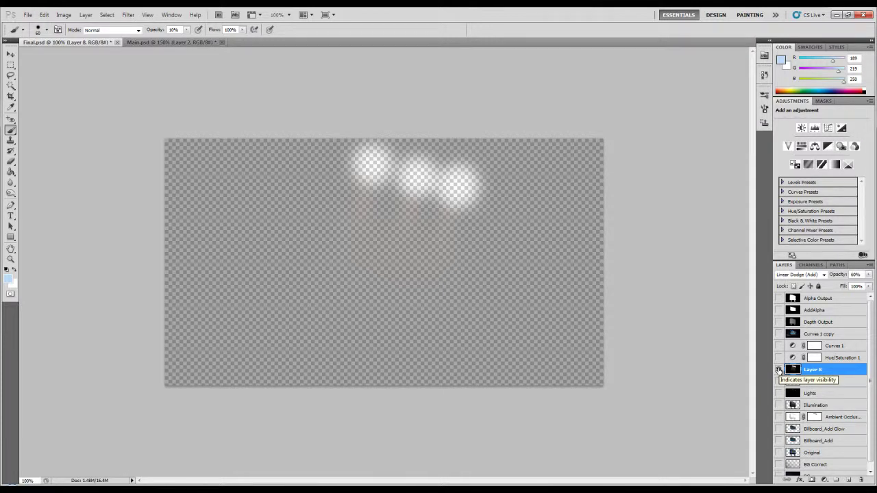
click(778, 370)
click(199, 42)
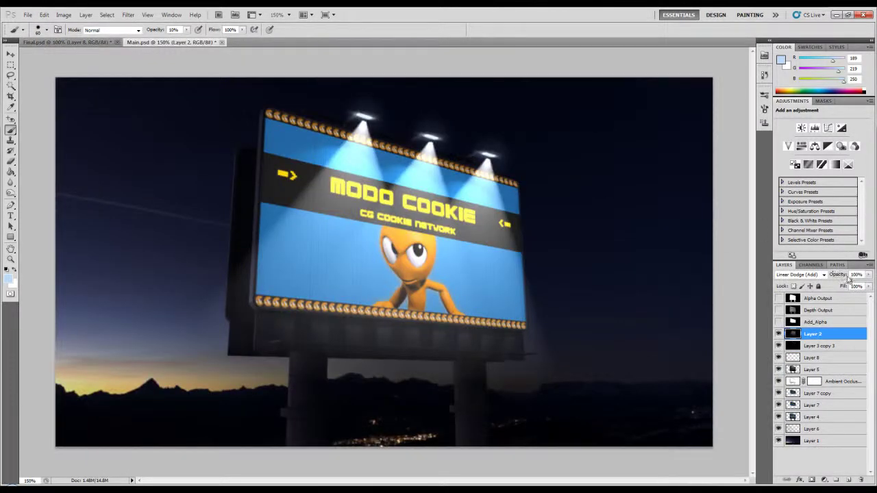
text(60)
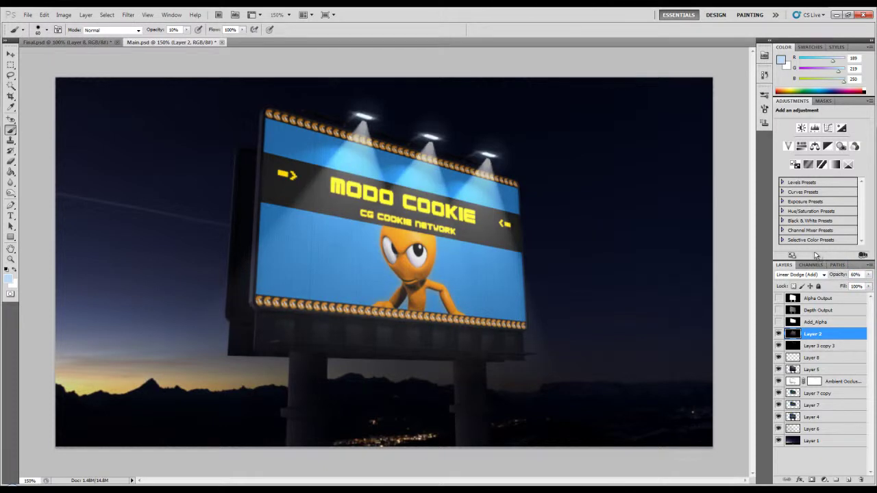
- Add a layer mask to Layer 2 and paint out the beam tips beneath the three lamps with a black brush at 100% opacity
click(811, 346)
click(812, 334)
click(812, 480)
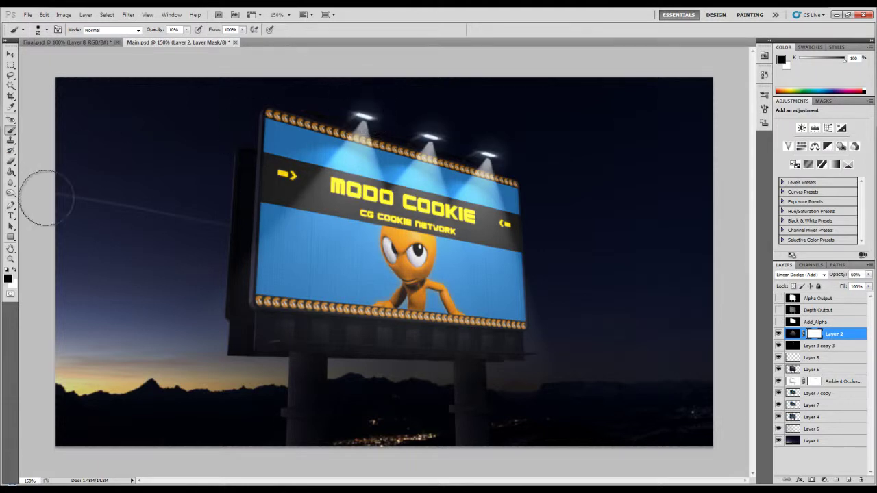
drag(157, 33, 378, 44)
drag(362, 102, 368, 107)
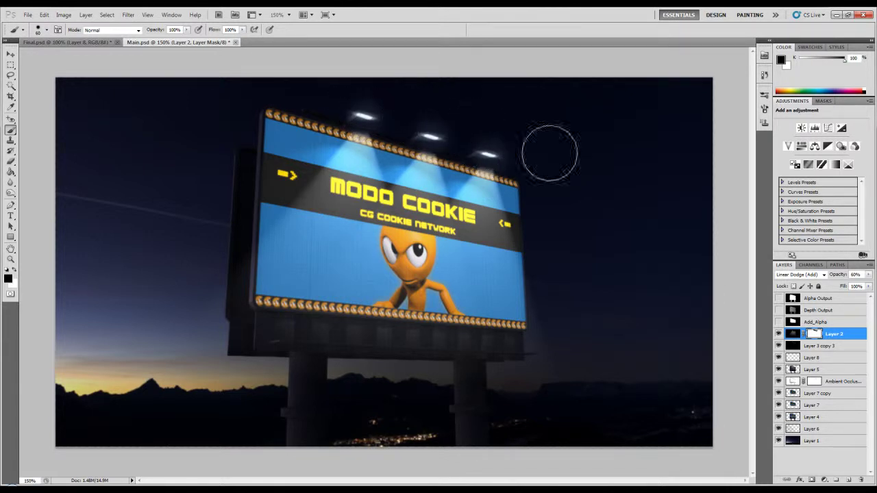
- Set Layer 2's opacity to 100% and merge it with a new empty layer to bake in its mask
drag(838, 274, 860, 294)
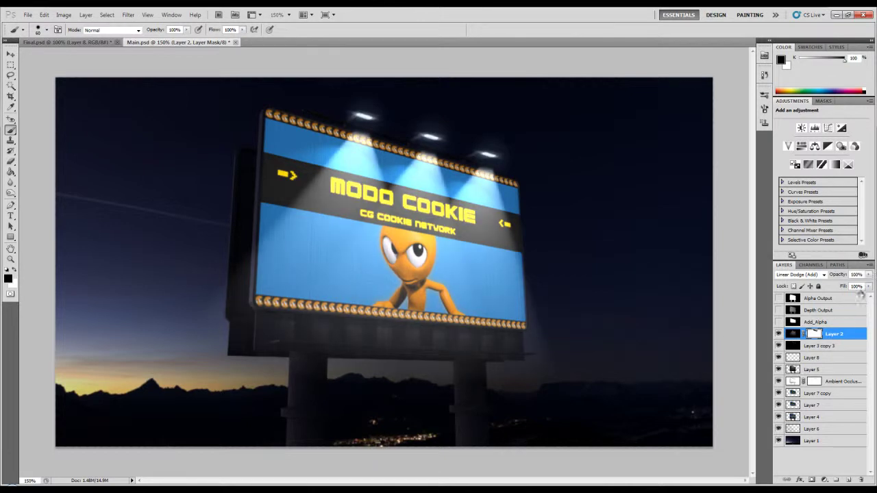
click(850, 480)
shift+click(839, 348)
key(ctrl+e)
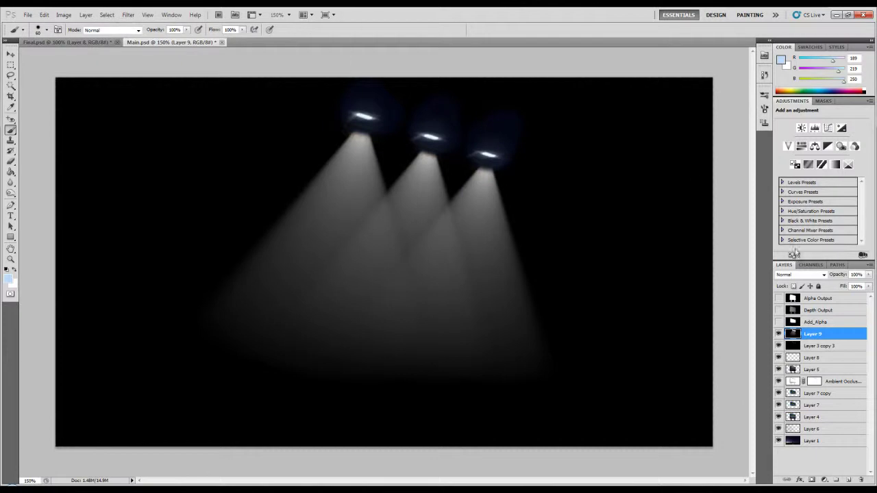
- Set the merged light-cone layer to Linear Dodge (Add) with 60% opacity
click(824, 274)
click(794, 128)
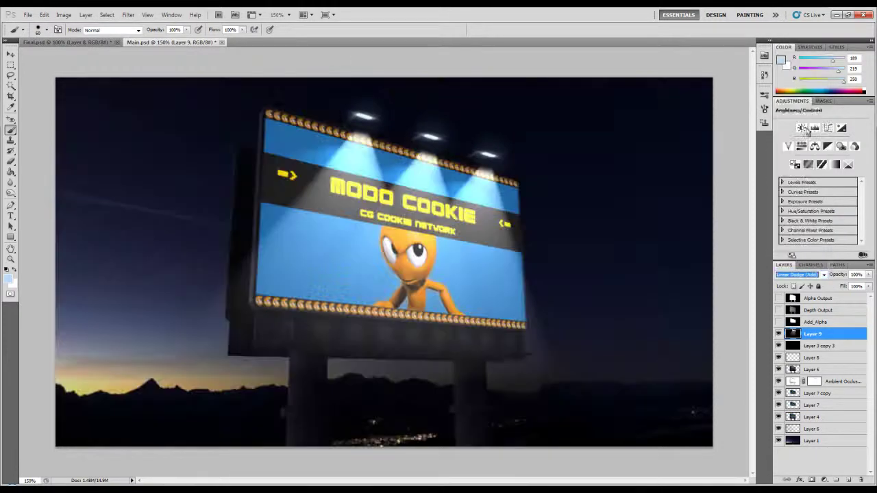
text(60)
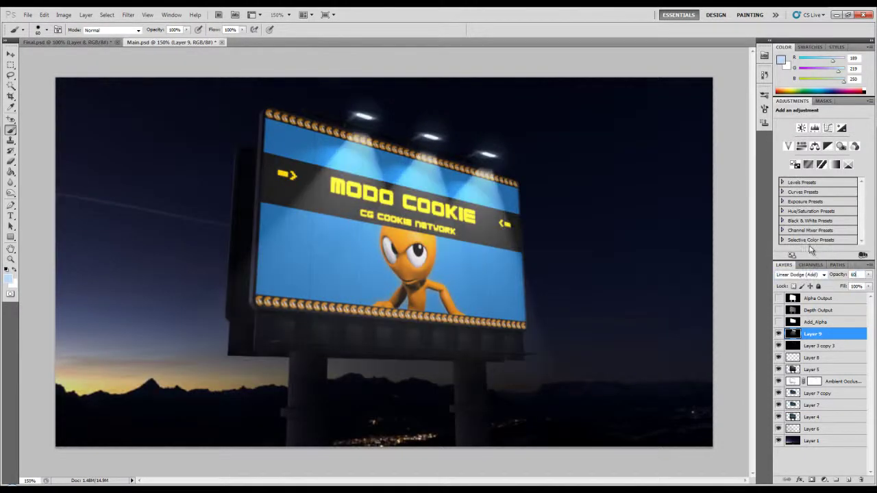
click(128, 14)
mouse_move(154, 98)
click(245, 140)
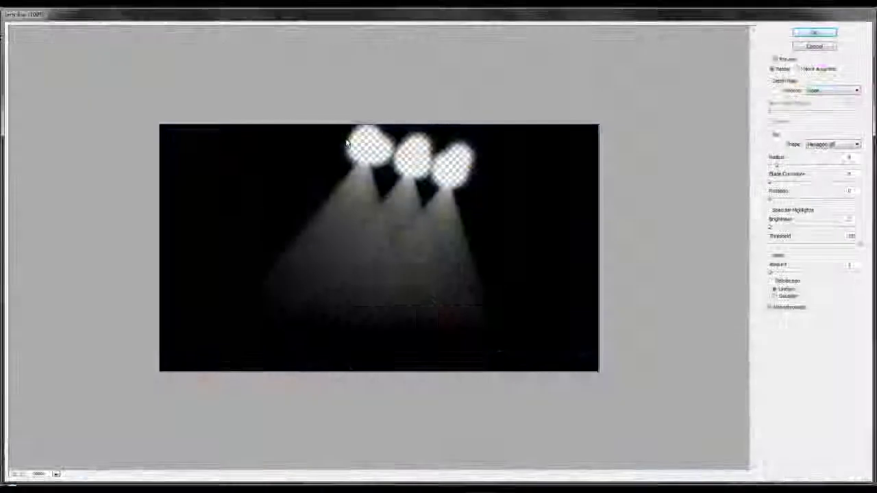
click(826, 48)
- Apply a Gaussian Blur with a radius of about 12 pixels to Layer 9 to soften the light cones
click(129, 14)
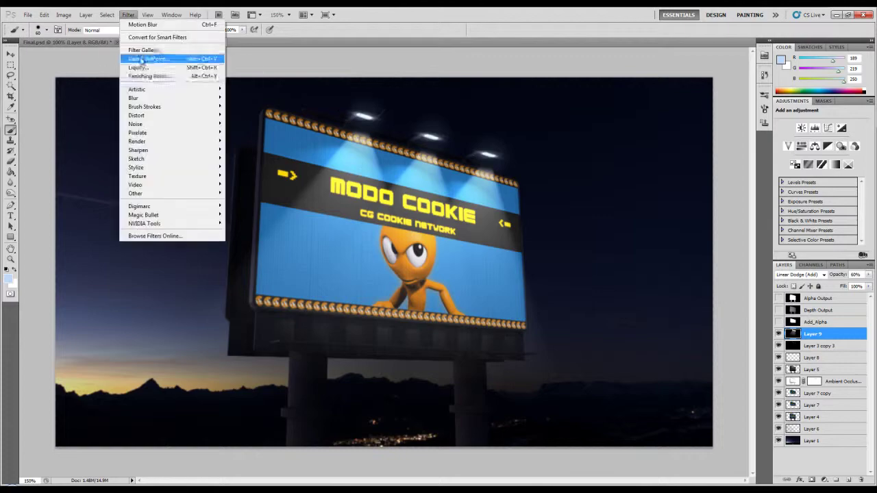
mouse_move(154, 98)
click(248, 133)
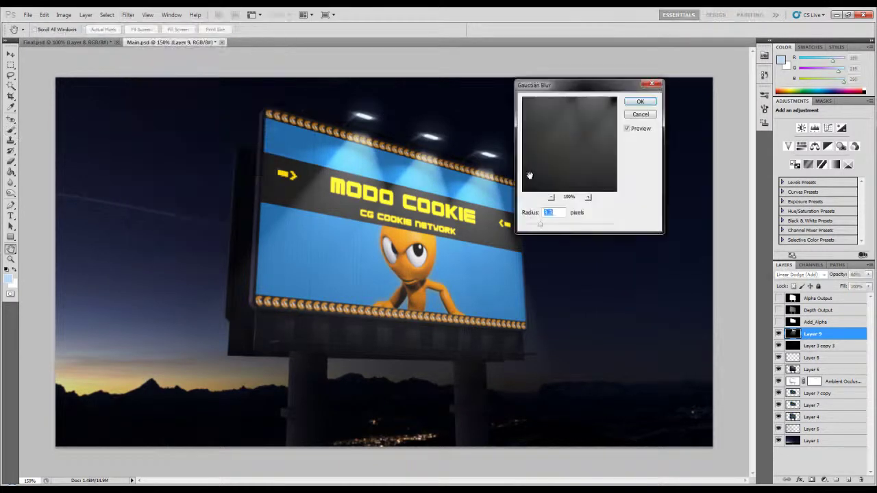
drag(550, 228, 563, 228)
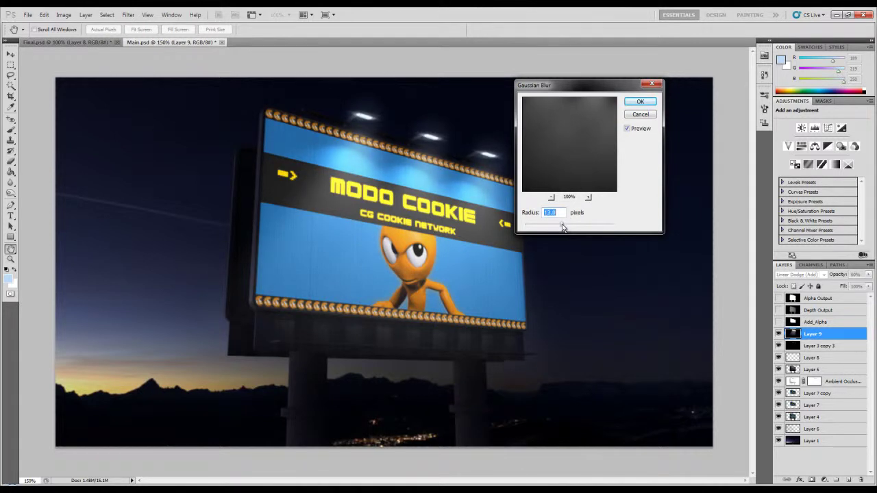
text(12.)
key(Return)
key(b)
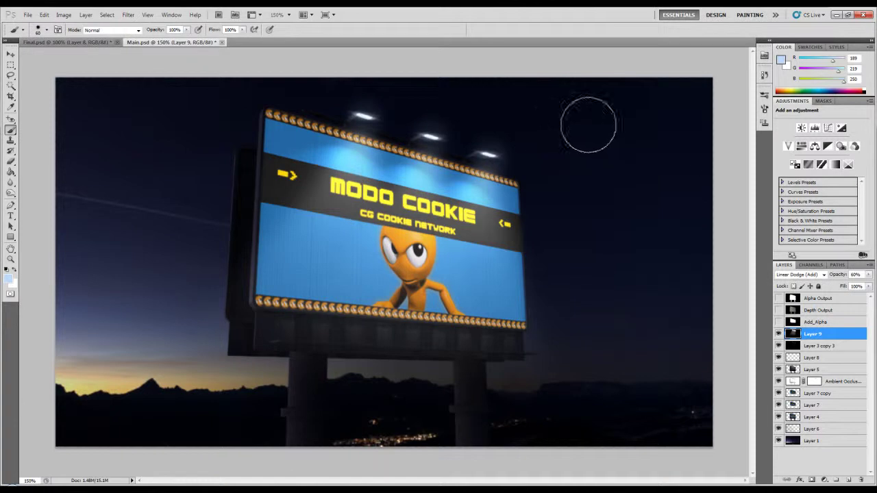
- Compare the image with and without Layer 9 and set the layer's opacity to 50%
click(778, 333)
click(778, 334)
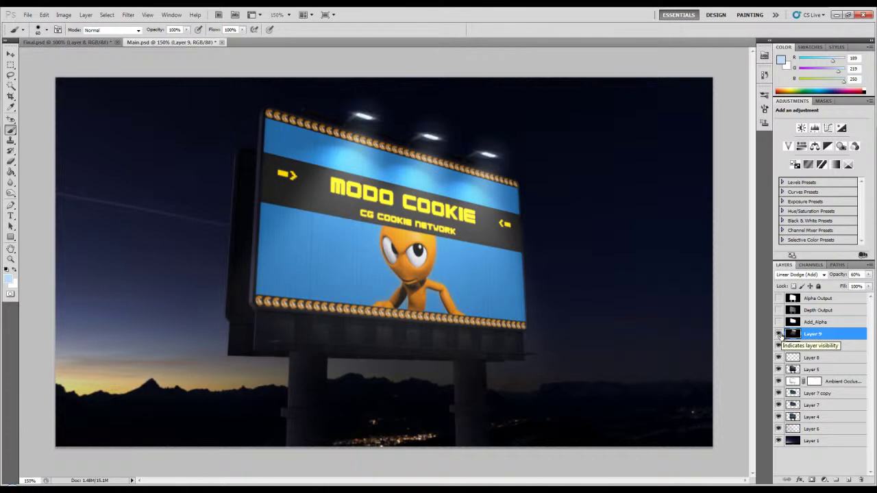
click(779, 333)
click(778, 334)
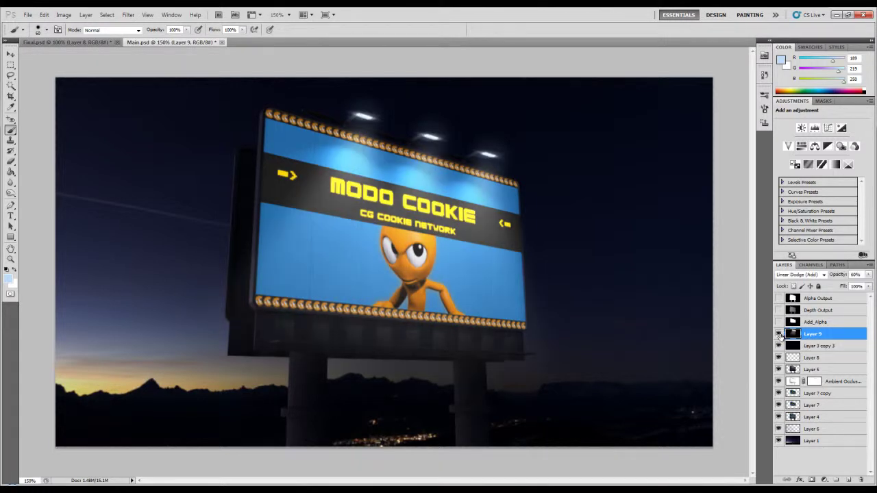
mouse_move(840, 276)
mouse_down()
mouse_move(849, 277)
mouse_move(835, 277)
mouse_up()
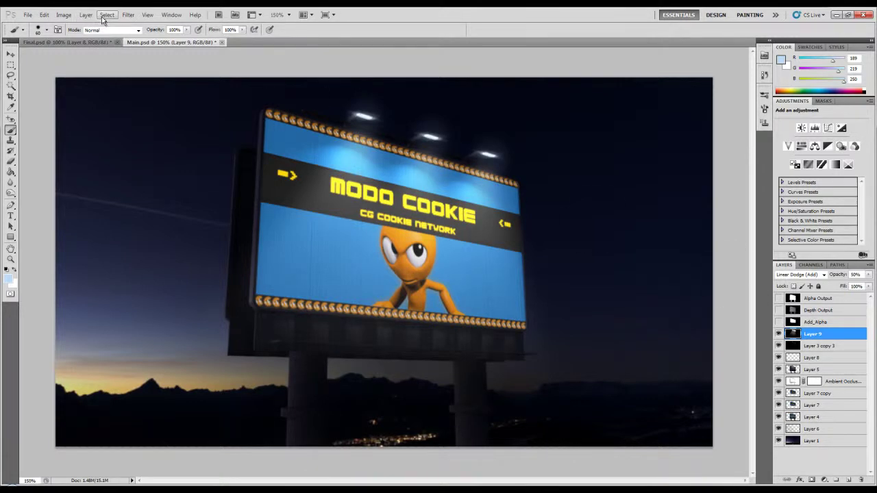
- Colorize Layer 9 with Hue/Saturation, using hue 47, saturation 16 and slightly reduced lightness
click(64, 15)
mouse_move(89, 39)
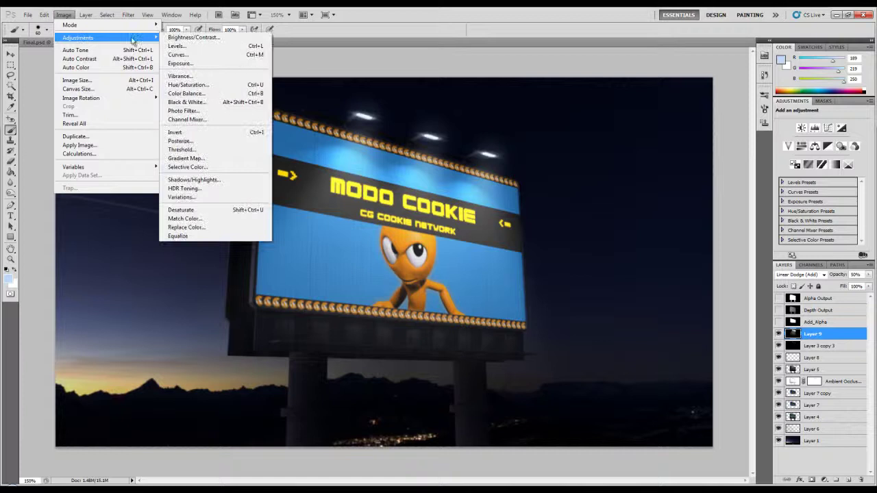
click(189, 85)
click(730, 232)
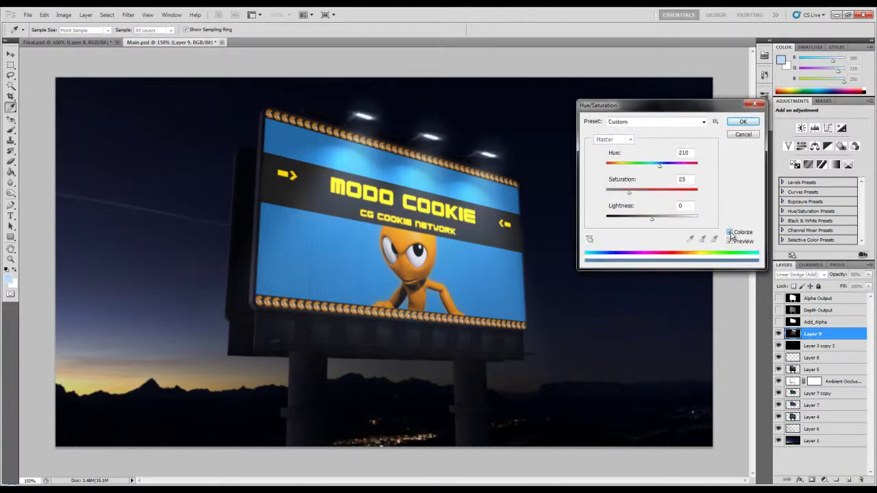
drag(661, 169, 706, 194)
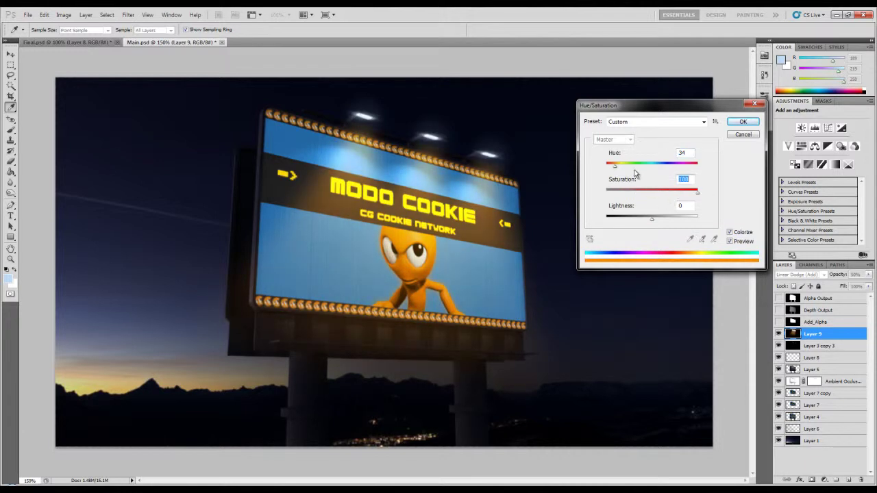
drag(616, 168, 620, 169)
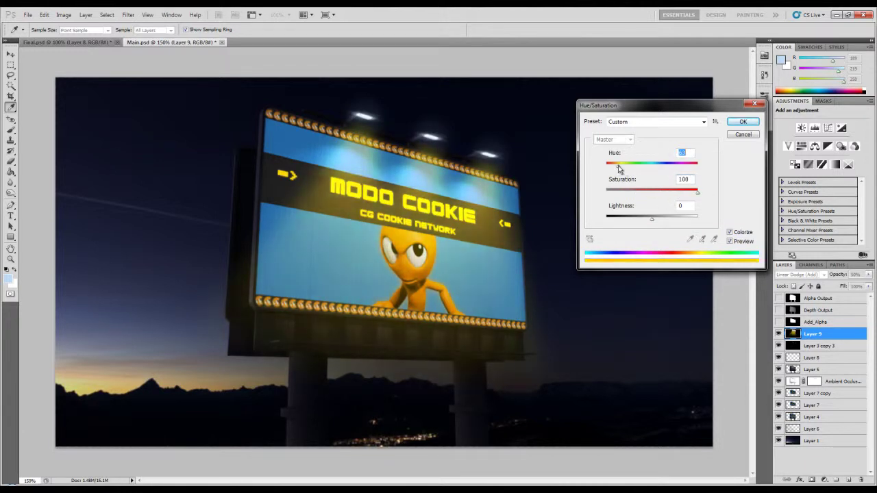
drag(699, 197, 639, 196)
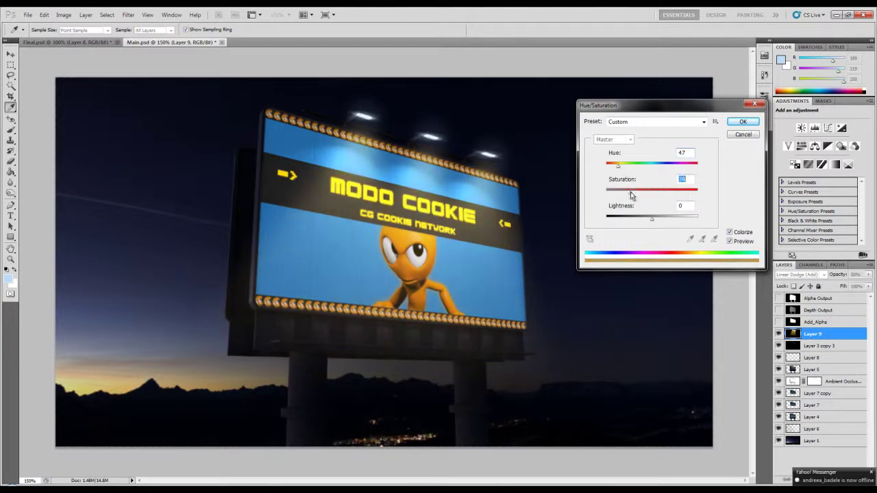
mouse_move(626, 193)
mouse_down()
mouse_move(597, 193)
mouse_move(619, 194)
mouse_up()
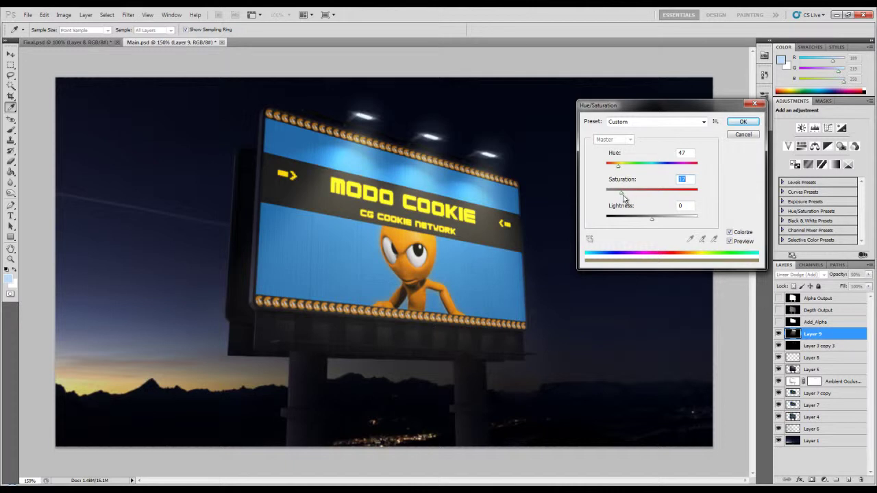
mouse_move(652, 219)
mouse_down()
mouse_move(638, 223)
mouse_move(651, 221)
mouse_up()
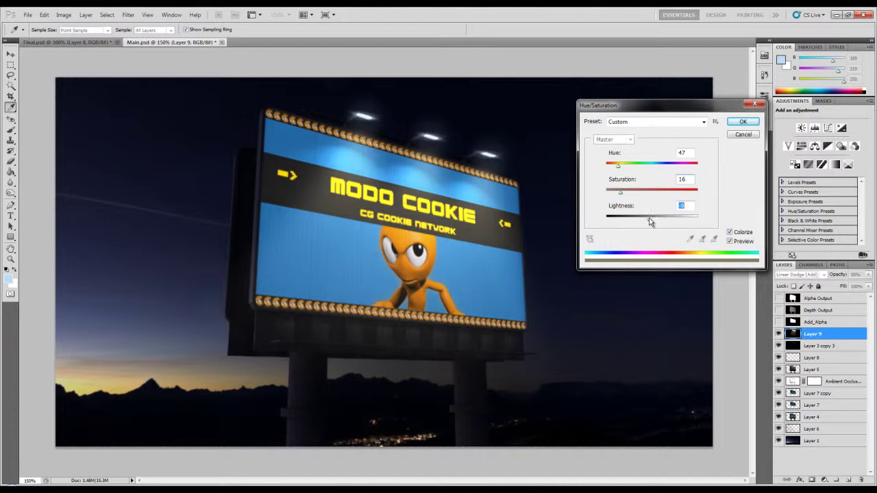
click(732, 124)
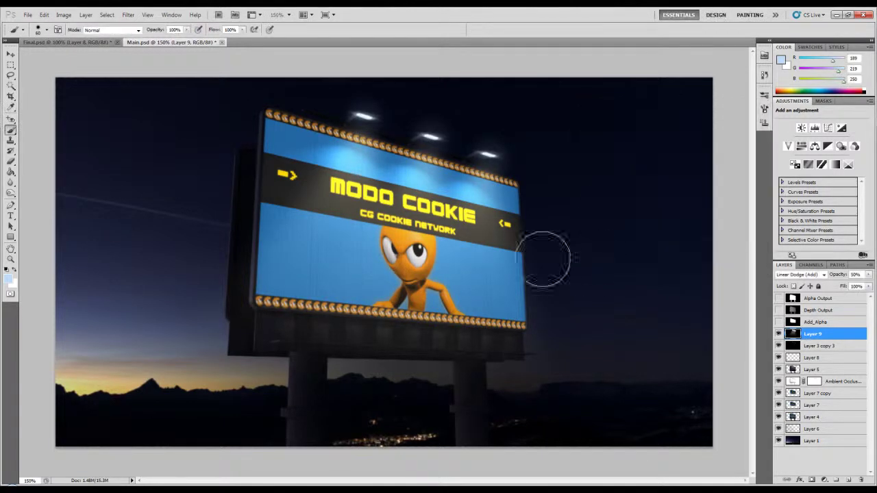
click(812, 322)
click(815, 311)
click(816, 299)
click(812, 312)
click(814, 322)
click(814, 311)
click(814, 299)
click(814, 311)
click(814, 322)
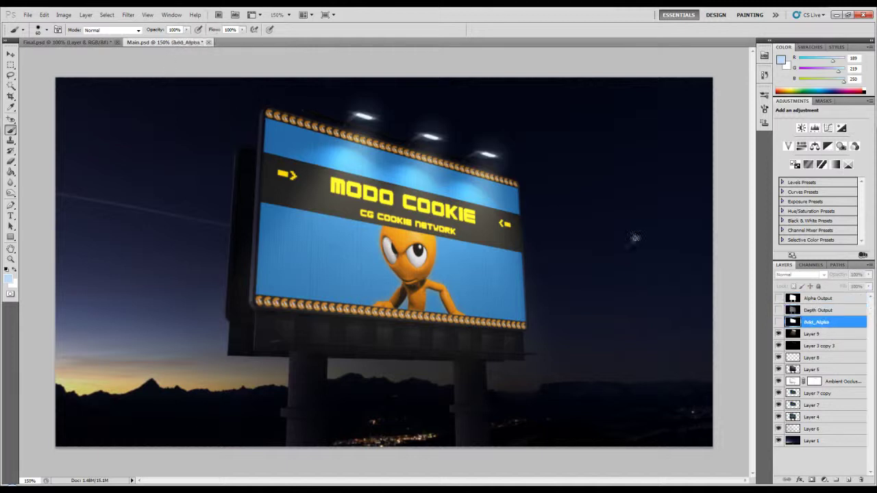
- Check the settings of the Hue/Saturation 1 adjustment layer in Final.psd and return to Main.psd
click(97, 43)
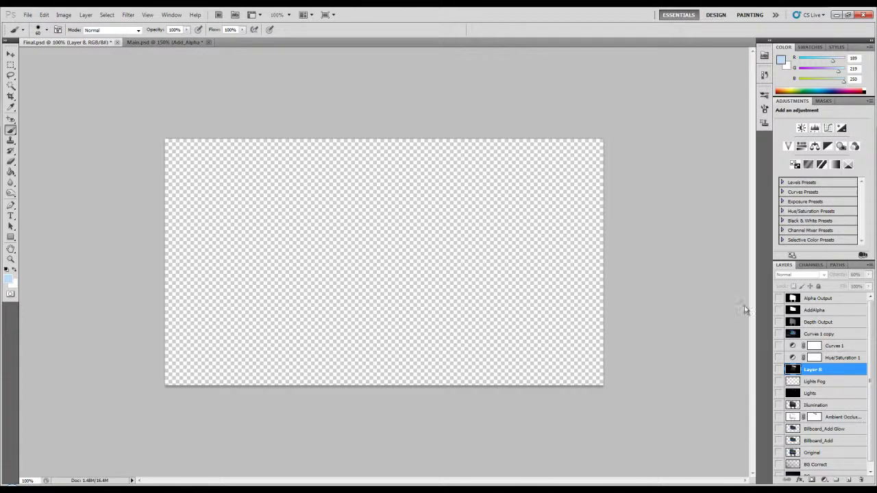
click(799, 357)
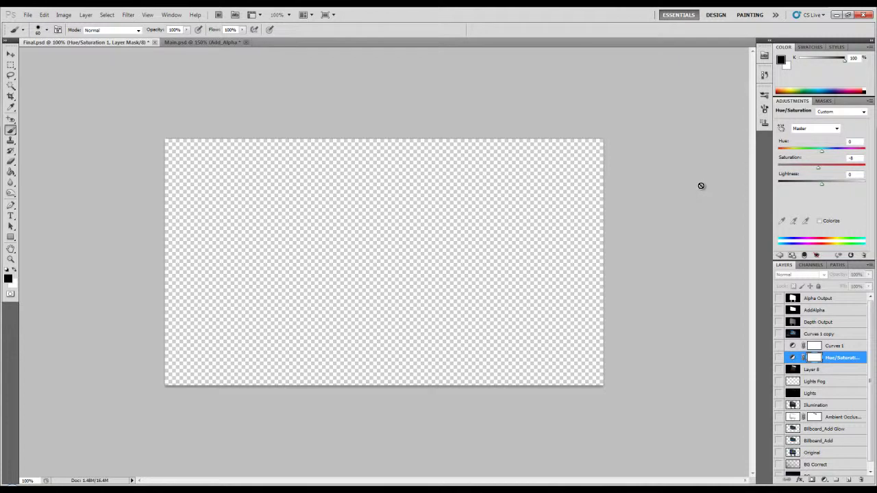
click(222, 43)
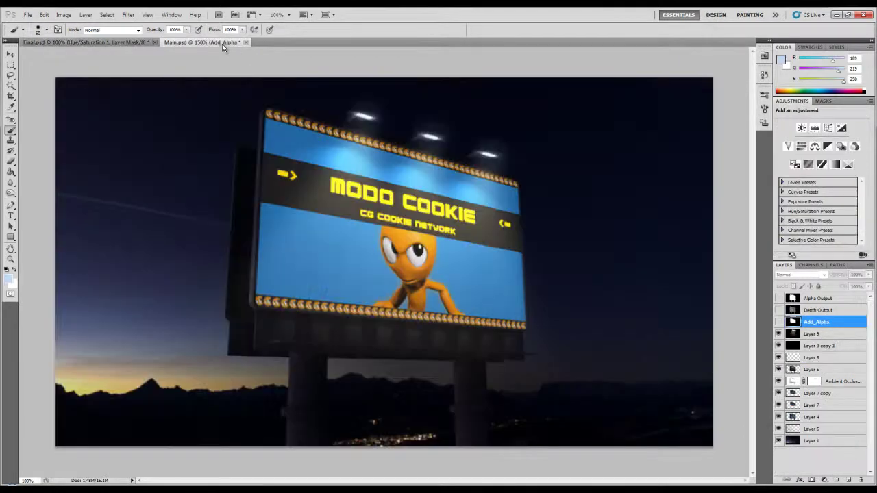
- Add a Hue/Saturation adjustment layer above Layer 9 with saturation -7 and compare the image with and without it
click(822, 334)
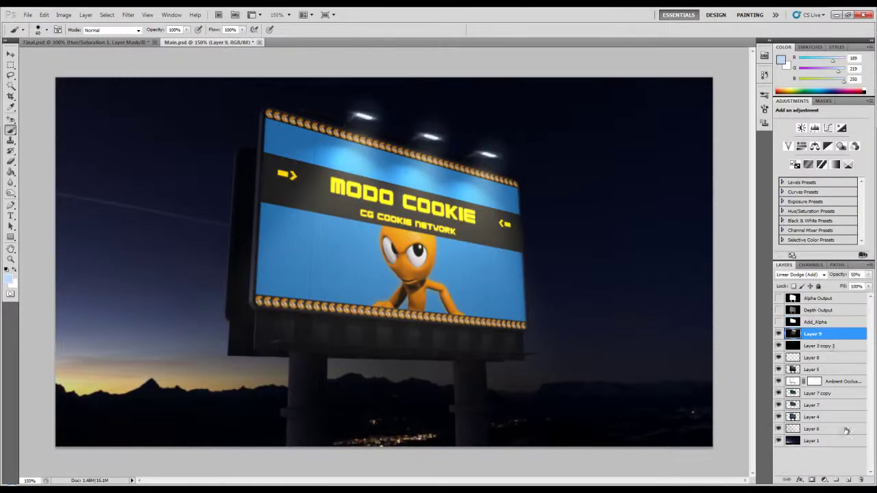
click(824, 480)
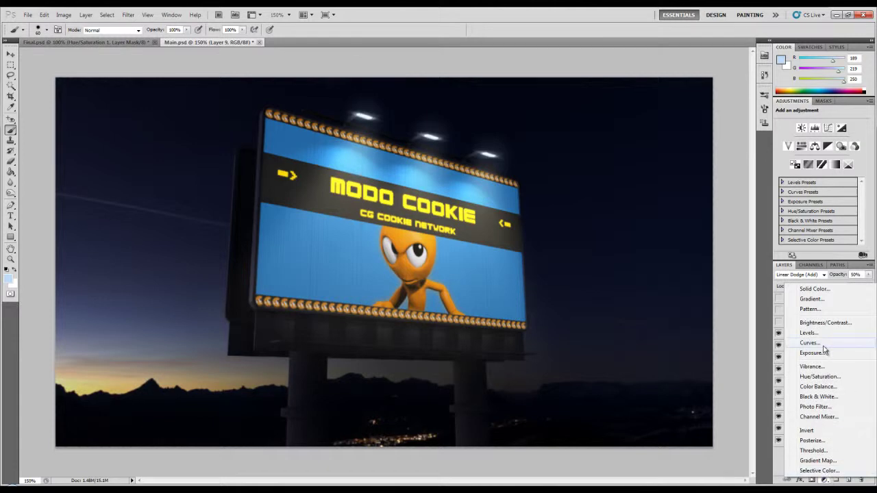
click(820, 377)
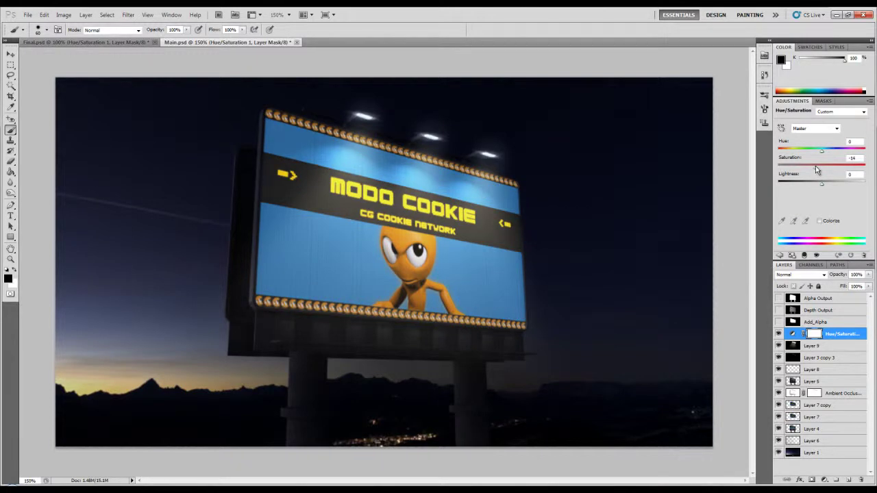
drag(816, 166, 816, 167)
drag(817, 169, 820, 169)
click(777, 333)
click(778, 334)
click(778, 334)
click(778, 334)
click(777, 334)
click(777, 334)
- Add a Curves adjustment layer above Hue/Saturation 1 and form a slight RGB S-curve with raised highlights and lowered shadows
click(823, 481)
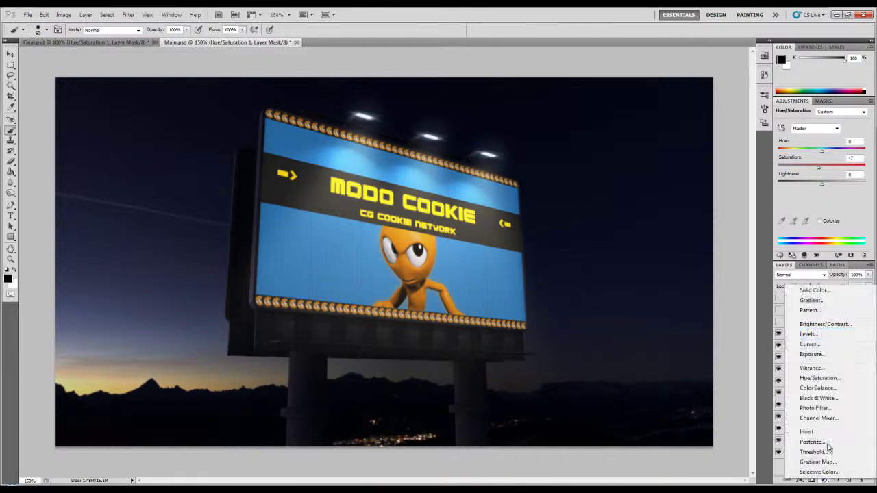
click(819, 352)
click(805, 199)
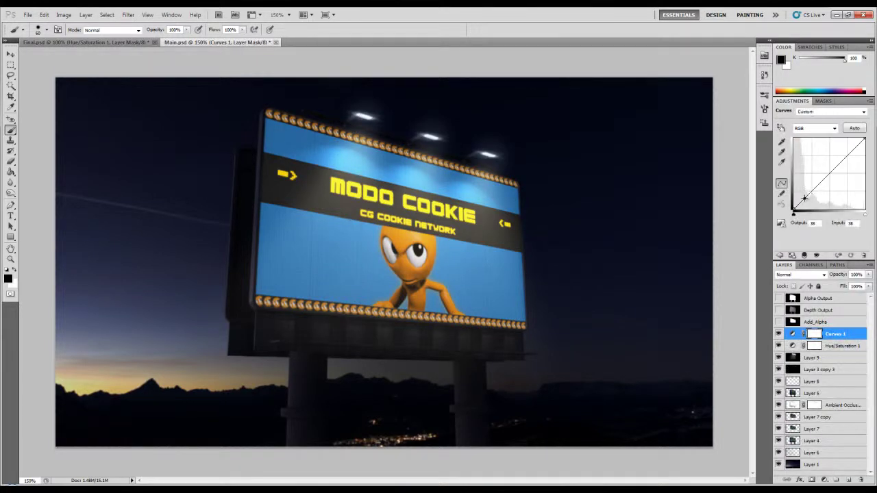
drag(851, 152, 851, 149)
drag(804, 198, 806, 200)
- In Curves 1, raise the blue midtones from input 118 to output 130 and lower the red midtones from input 132 to output 116
click(815, 128)
click(812, 162)
mouse_move(830, 172)
mouse_down()
mouse_move(814, 150)
mouse_move(827, 173)
mouse_up()
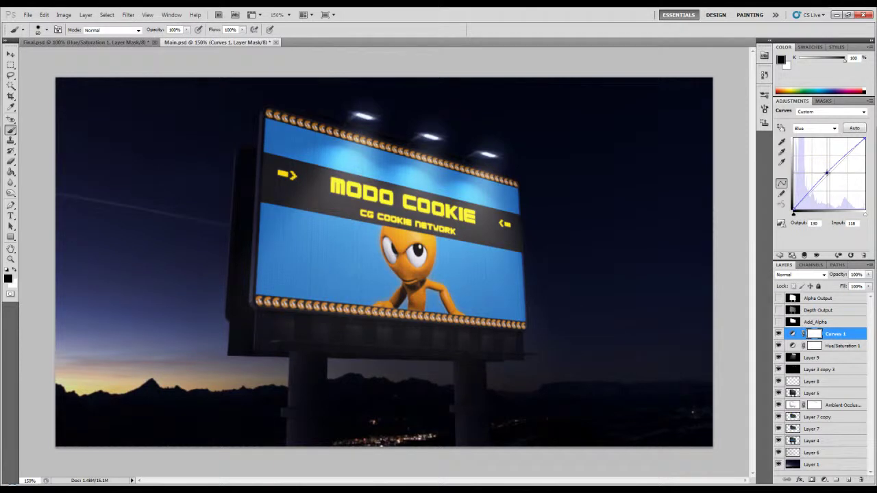
click(834, 129)
click(814, 146)
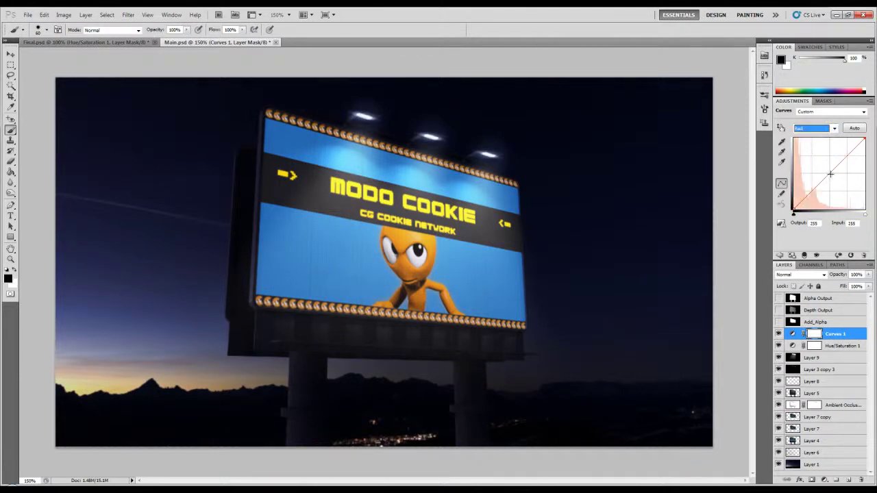
drag(829, 174, 831, 175)
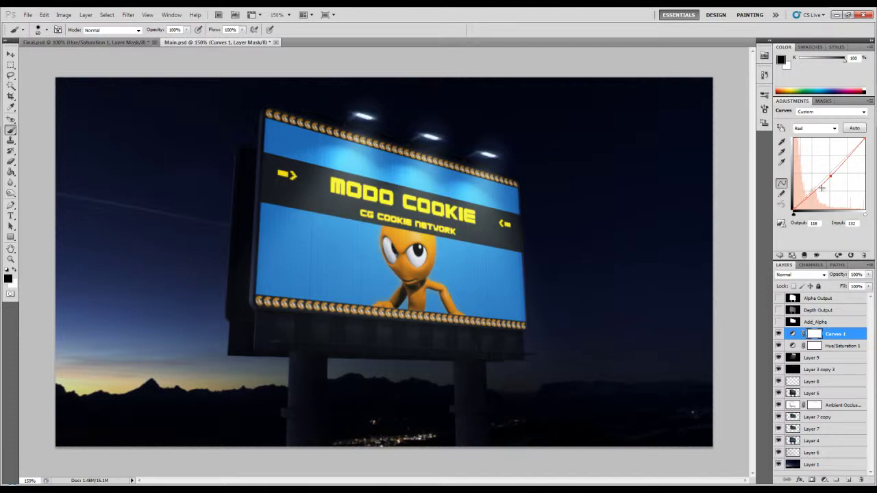
- Compare the image with and without the Curves 1 and Hue/Saturation 1 adjustment layers
click(778, 334)
click(777, 334)
click(777, 334)
click(778, 335)
click(779, 334)
click(779, 334)
click(778, 346)
click(778, 335)
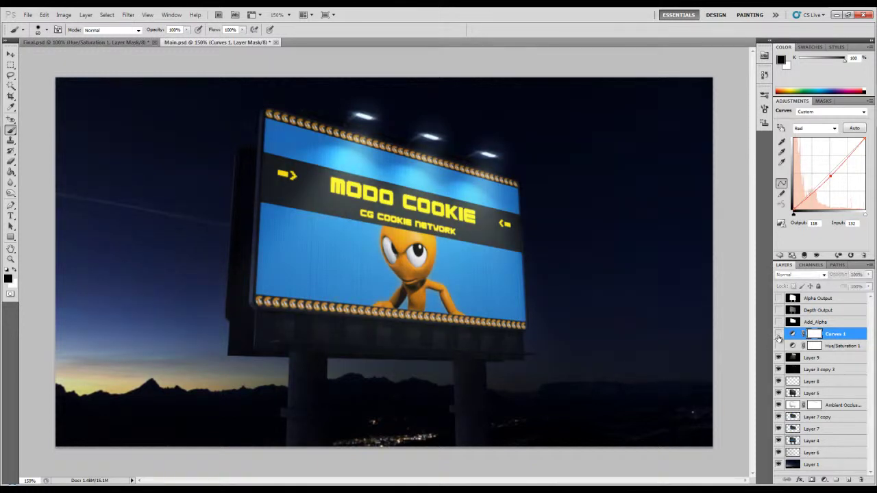
click(779, 335)
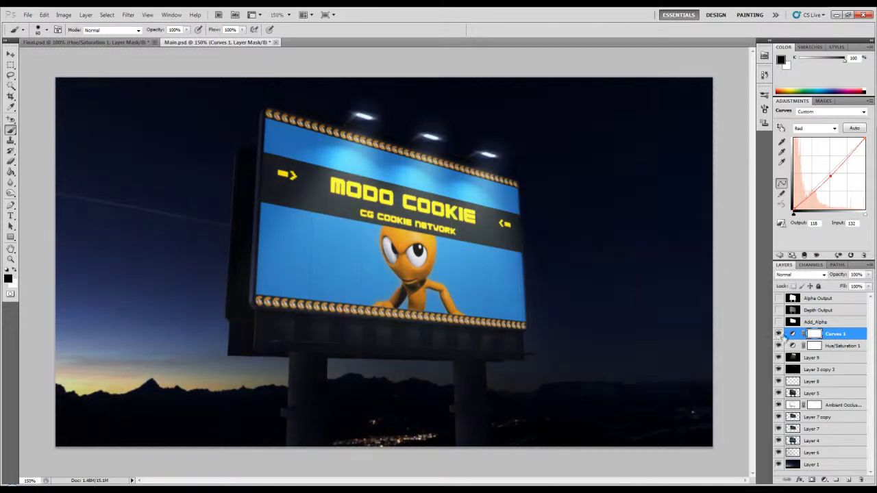
click(836, 323)
click(837, 311)
click(824, 321)
drag(824, 310, 822, 310)
click(815, 299)
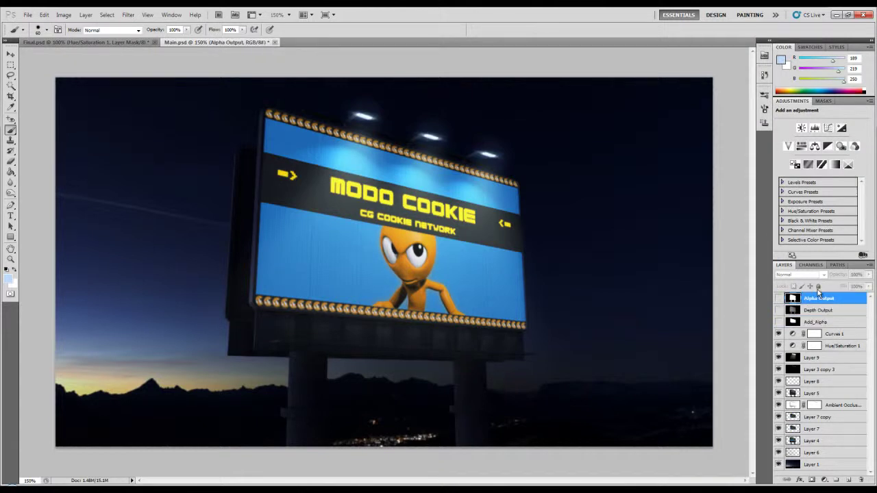
- Open Curves for Layer 1 and shape the RGB curve with a shadow point, midtones 128 to 136 and highlights 231 to 222
click(821, 465)
click(63, 14)
mouse_move(151, 38)
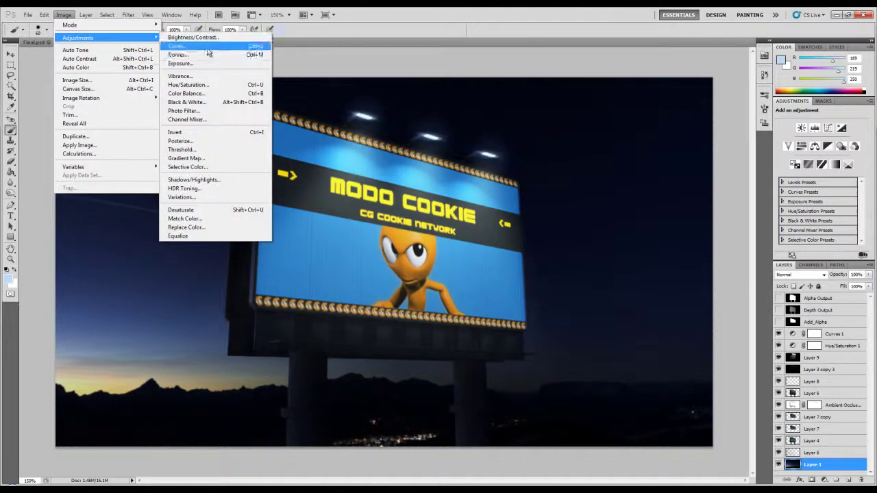
click(205, 55)
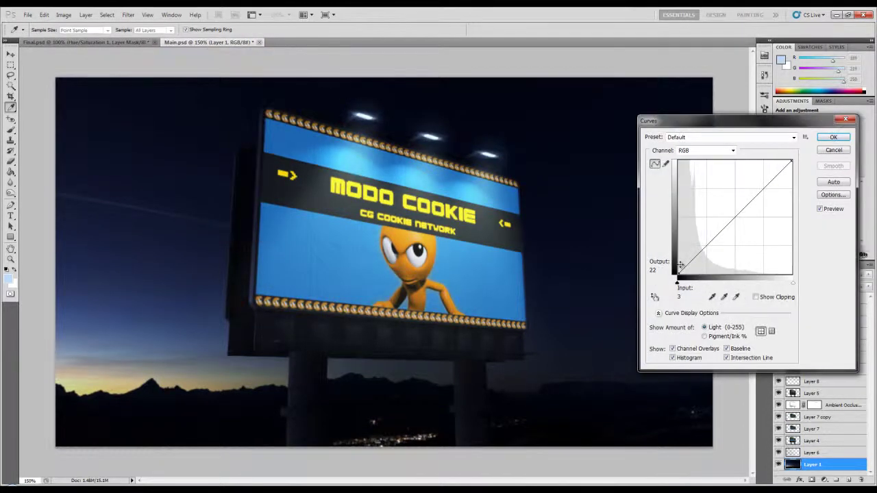
mouse_move(691, 261)
mouse_down()
mouse_move(694, 270)
mouse_move(691, 263)
mouse_up()
drag(735, 218, 734, 213)
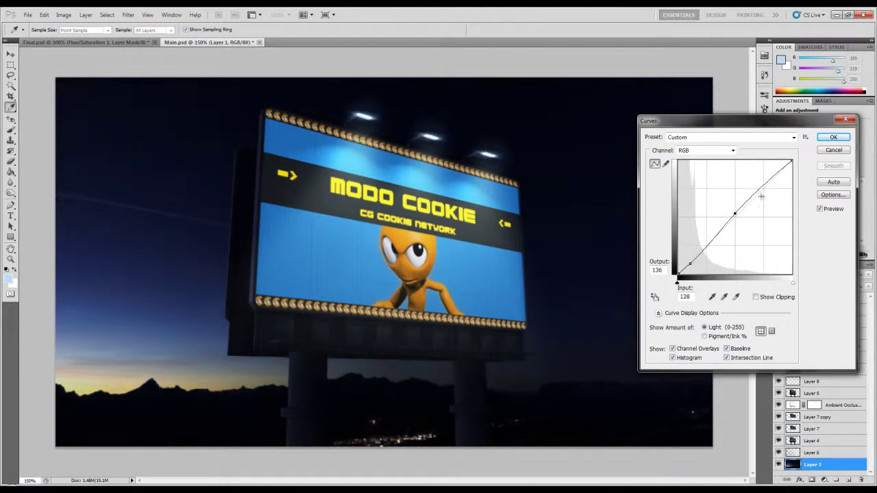
drag(776, 172, 781, 175)
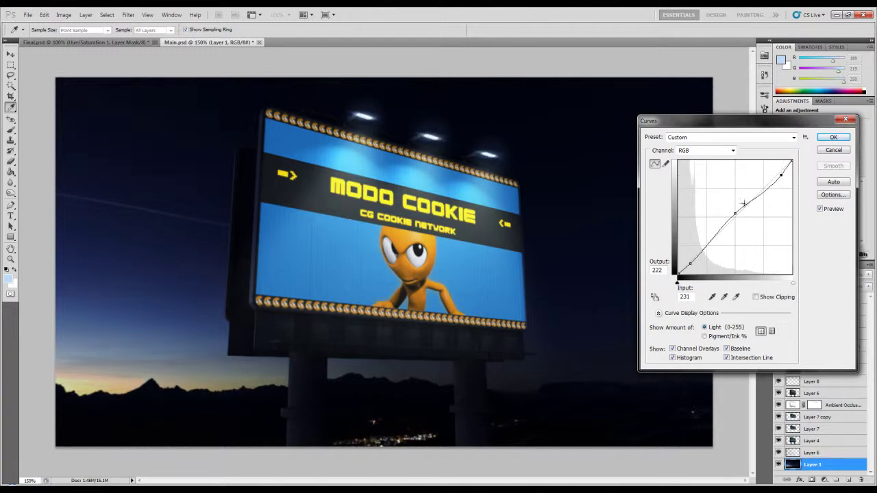
- Slightly lower the midtones of Layer 1's red channel and apply the curves
click(728, 152)
click(704, 172)
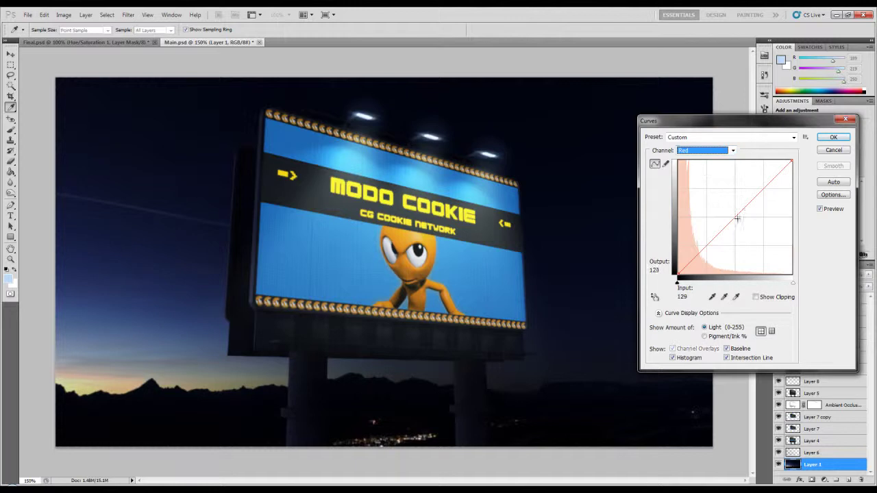
drag(735, 218, 741, 221)
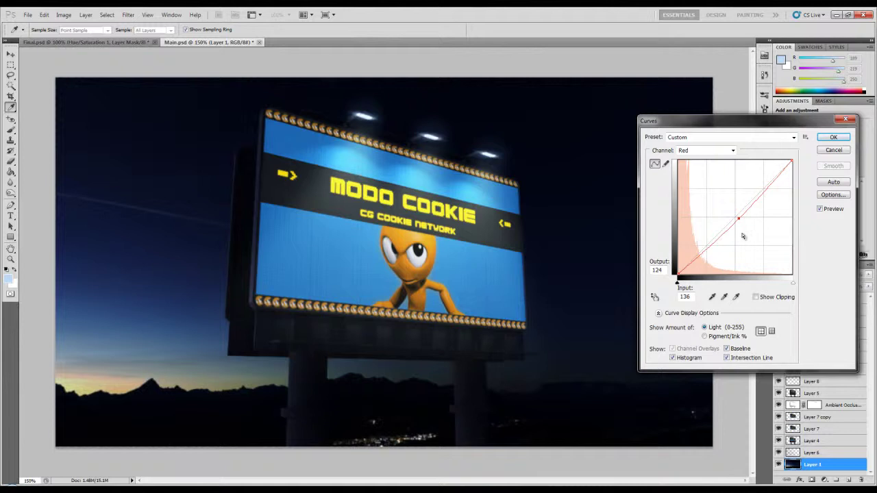
drag(741, 220, 736, 218)
click(834, 137)
- Duplicate all layers from Curves 1 down to Layer 1 and merge the copies into a single layer
double_click(834, 335)
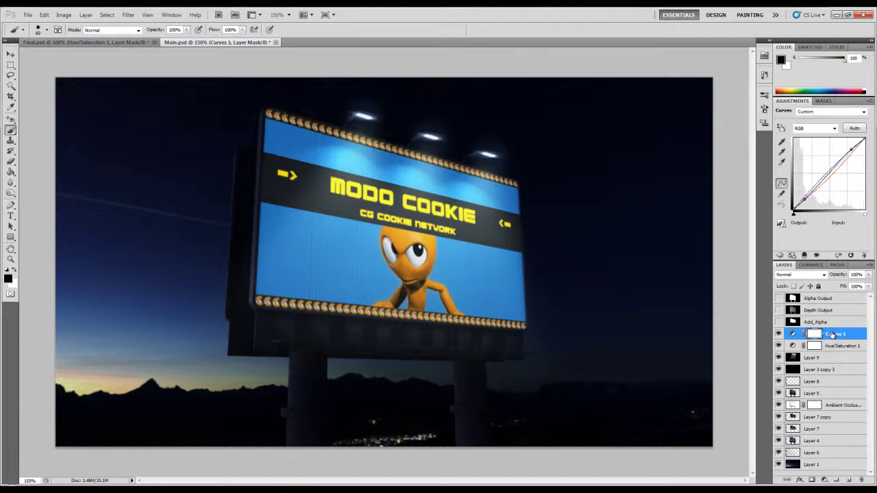
shift+click(820, 466)
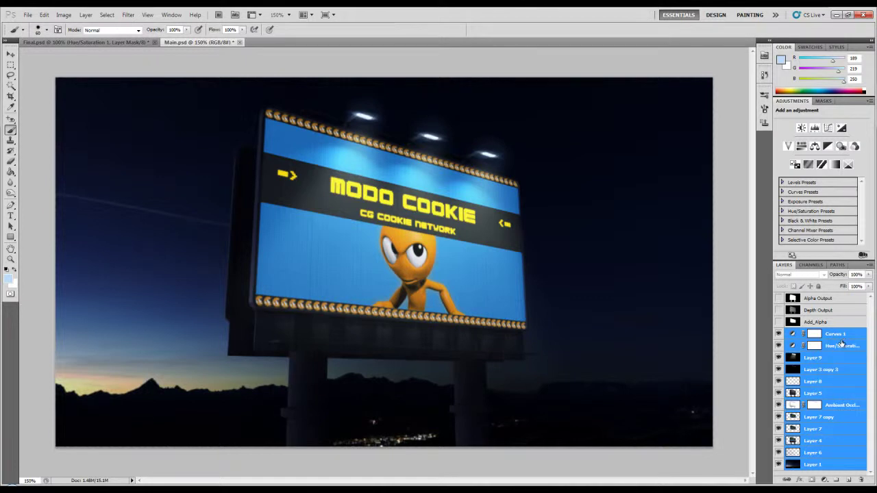
drag(851, 366, 851, 479)
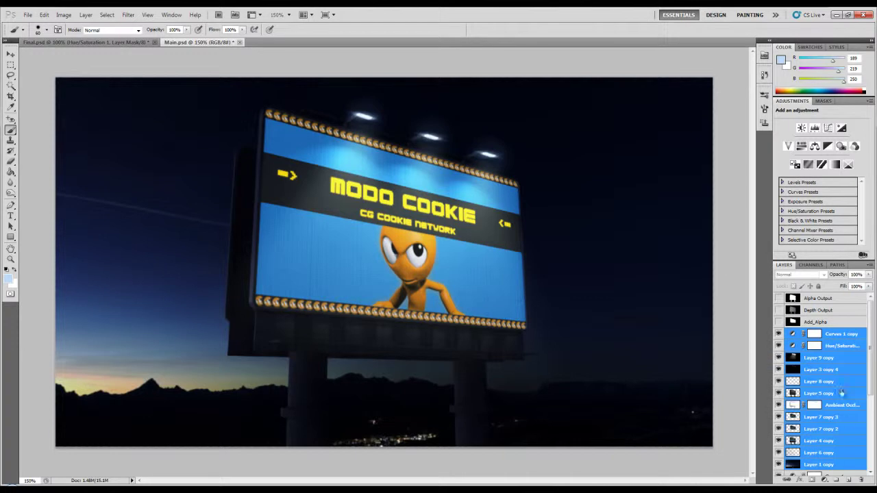
key(ctrl+e)
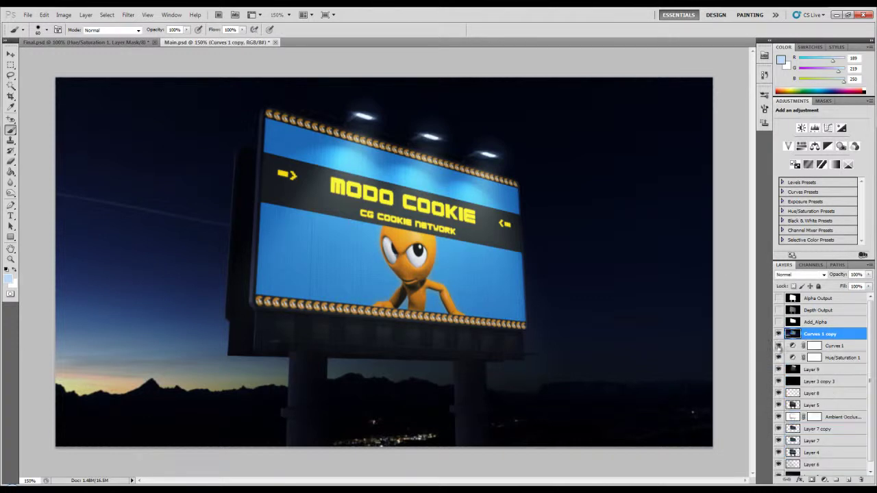
- Hide all the original layers beneath the merged Curves 1 copy layer
drag(782, 466, 780, 475)
scroll(827, 394, down, 1)
scroll(838, 380, up, 1)
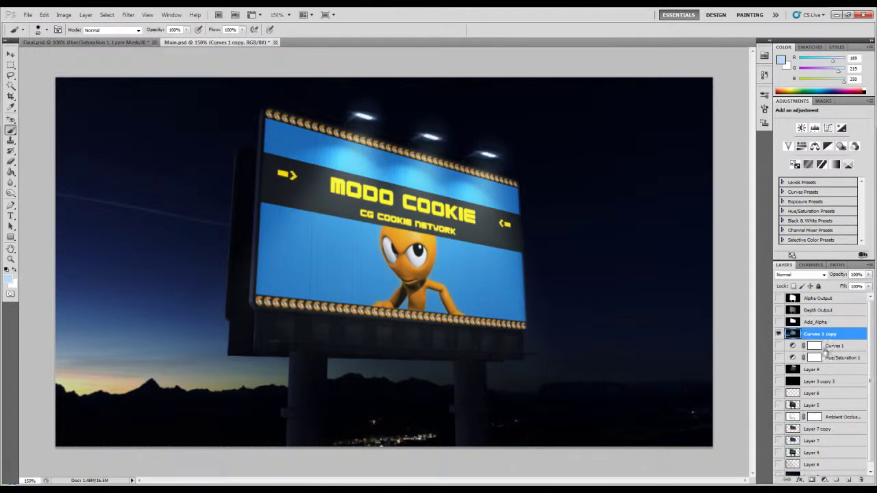
- Copy the full image of the Depth Output layer, hide it again, and reselect the Curves 1 copy layer
click(819, 310)
click(778, 309)
key(ctrl+a)
click(778, 310)
key(ctrl+d)
click(817, 333)
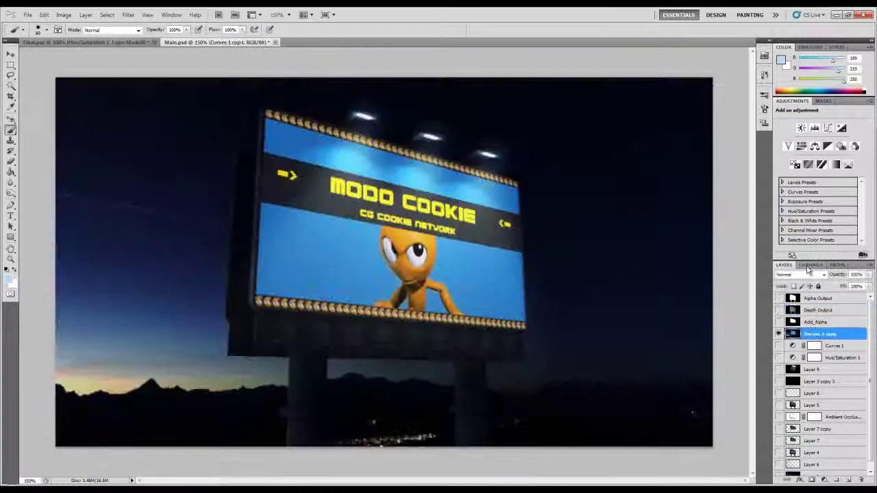
- Create a new alpha channel in Main.psd and paste the copied depth image into it
click(810, 265)
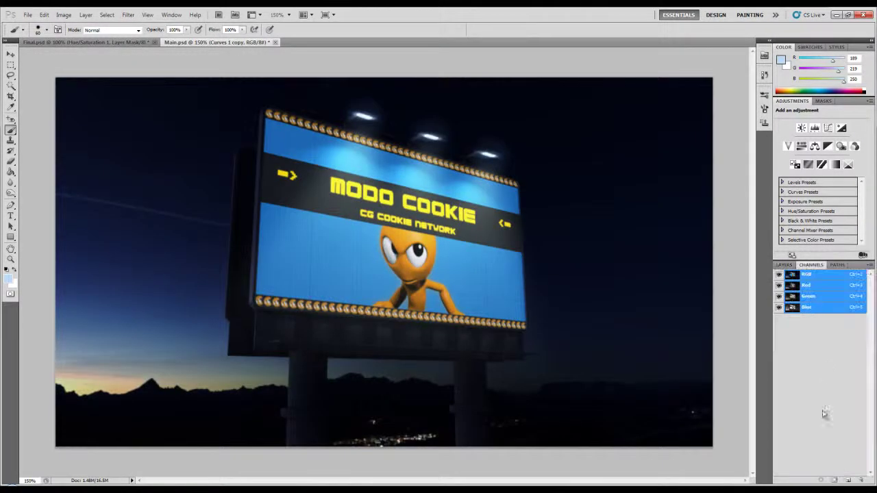
click(848, 481)
key(ctrl+v)
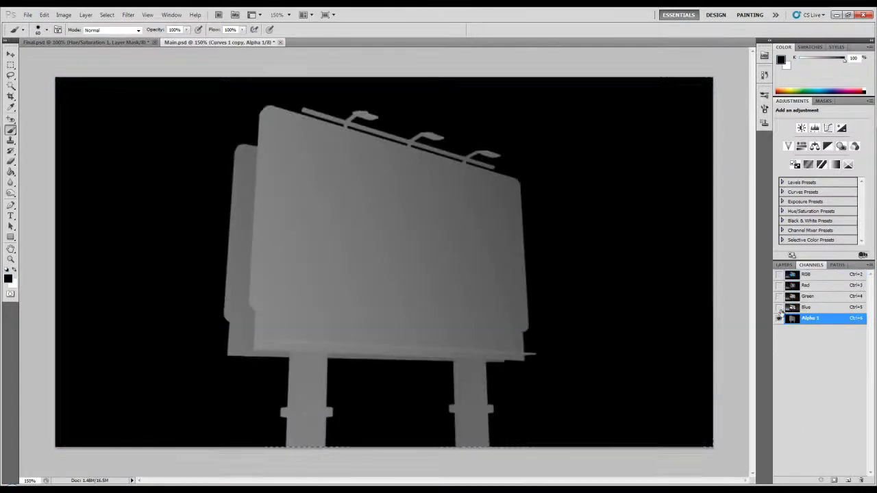
- Show the RGB channels again, hide the depth alpha channel, and make the Curves 1 copy layer active
click(779, 307)
drag(780, 287, 779, 274)
click(779, 318)
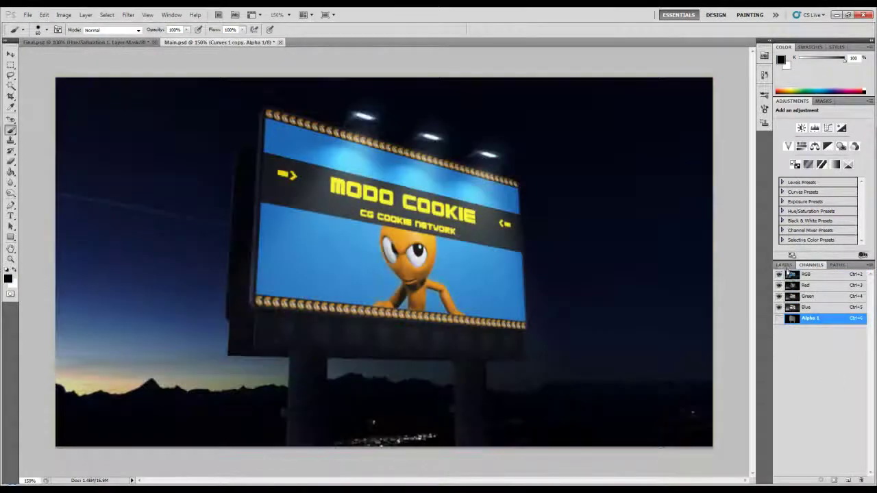
click(783, 264)
click(819, 322)
click(823, 332)
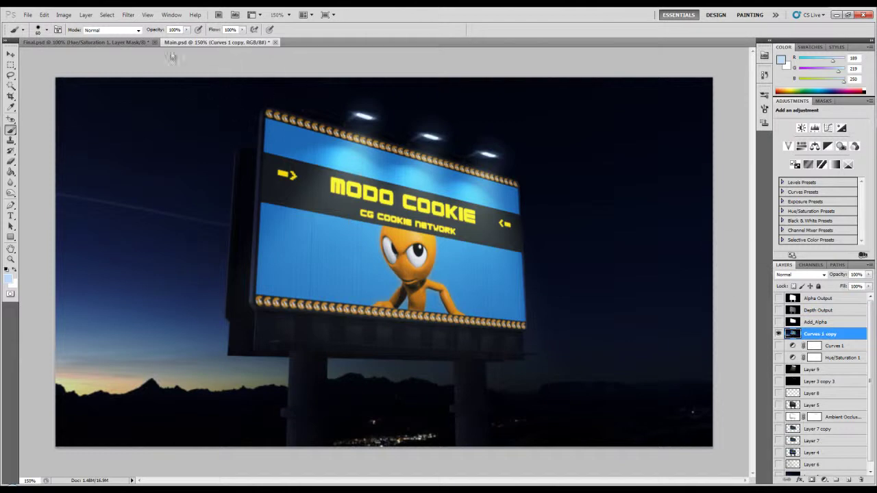
- Apply Lens Blur to Curves 1 copy using the Alpha 1 depth map, focused on the billboard's near edge at distance 108, with radius 9
click(128, 15)
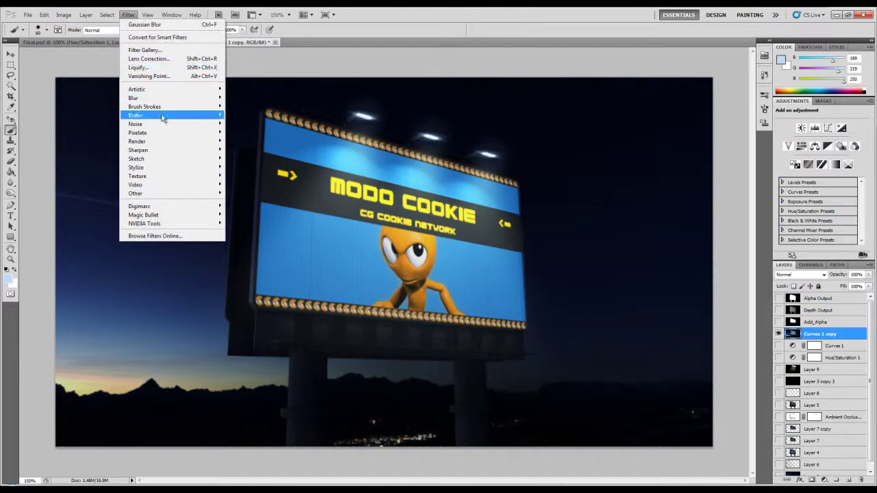
mouse_move(163, 102)
click(239, 140)
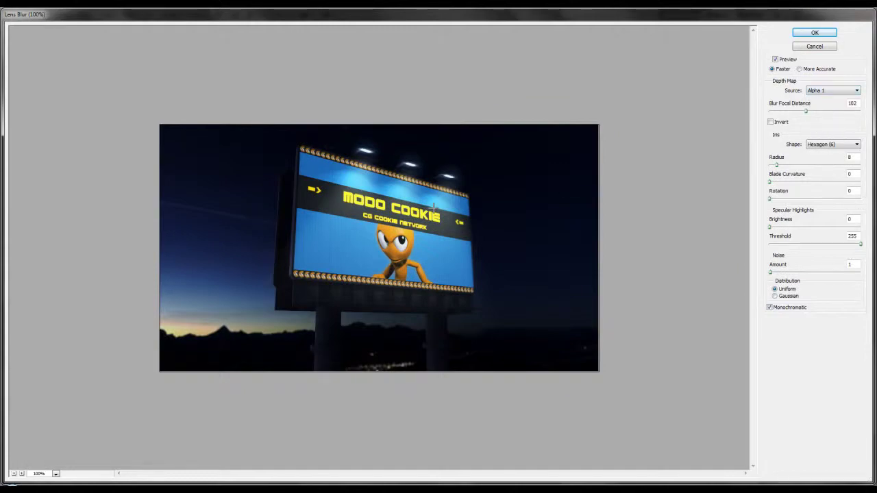
click(301, 231)
drag(853, 157, 828, 160)
text(9)
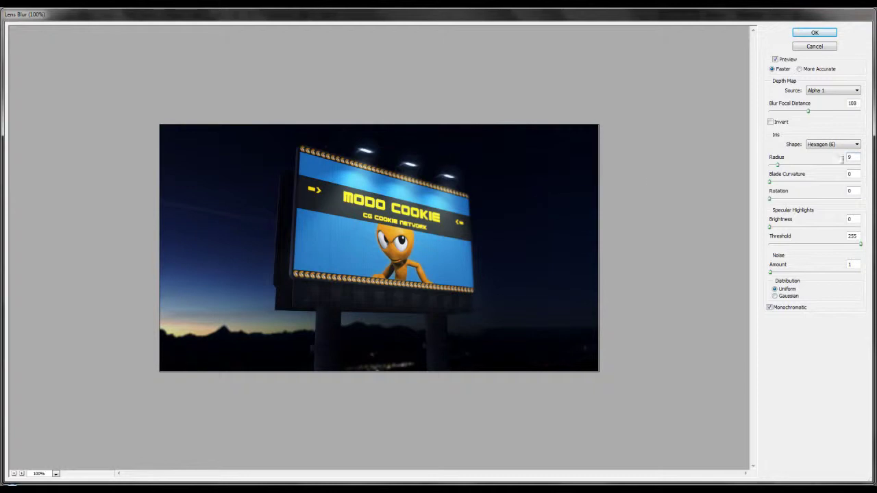
click(830, 144)
click(815, 33)
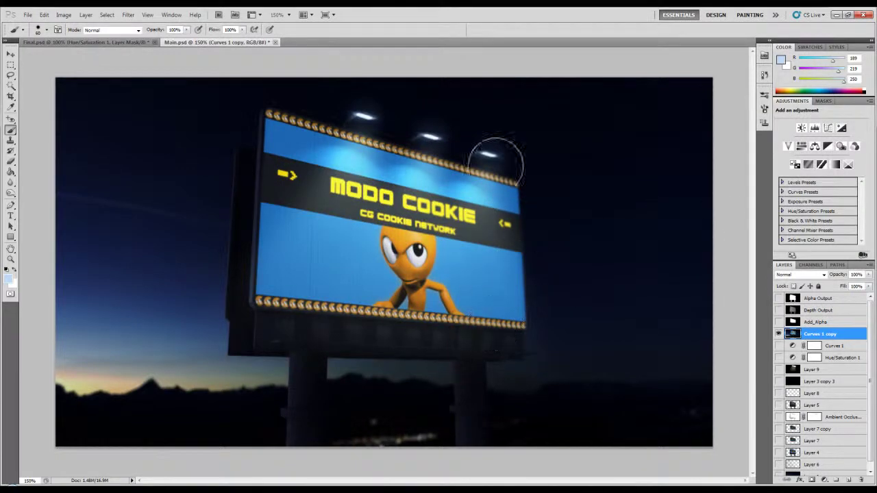
- Open Lens Correction for the blurred Curves 1 copy layer and set the custom Remove Distortion value to -3
click(128, 14)
click(149, 59)
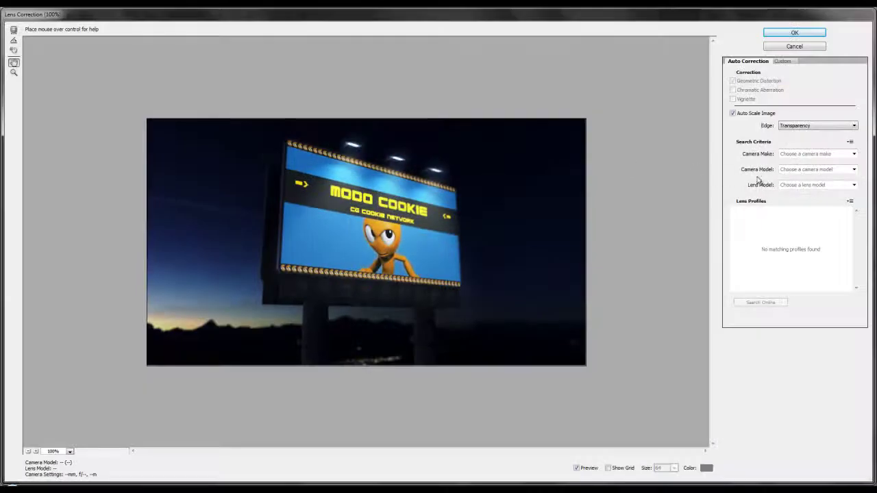
click(783, 61)
drag(829, 95, 782, 94)
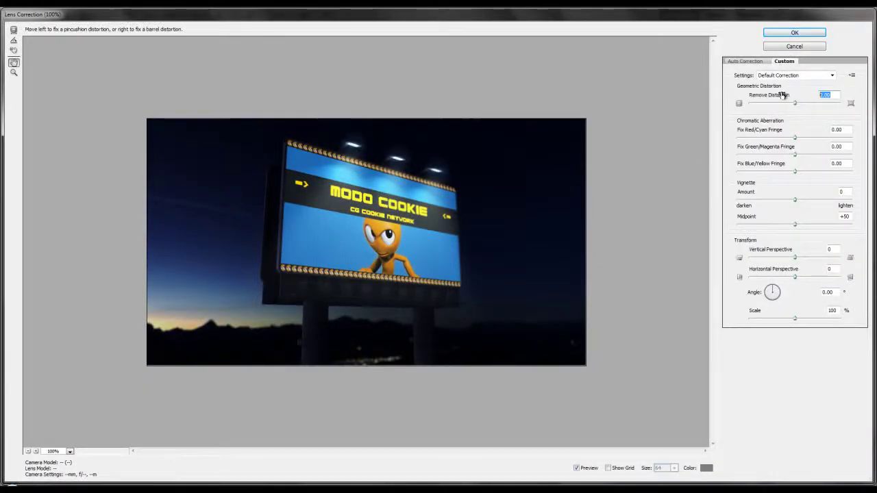
text(-3)
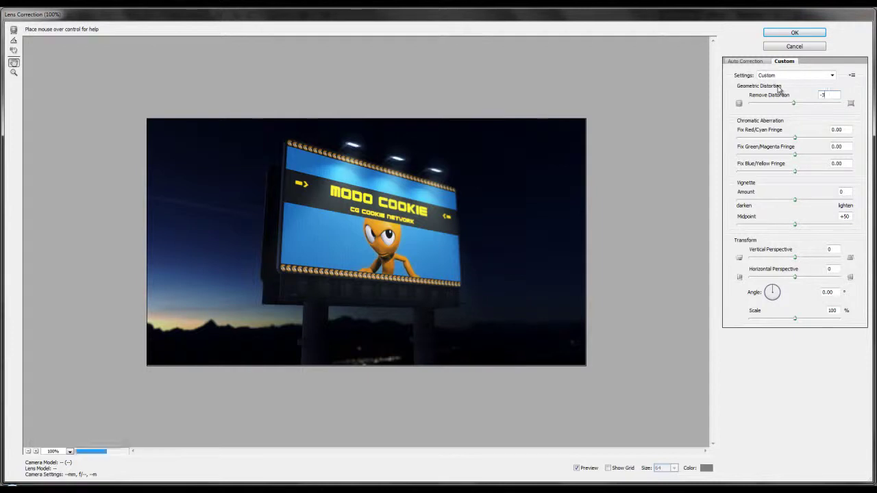
text(-3)
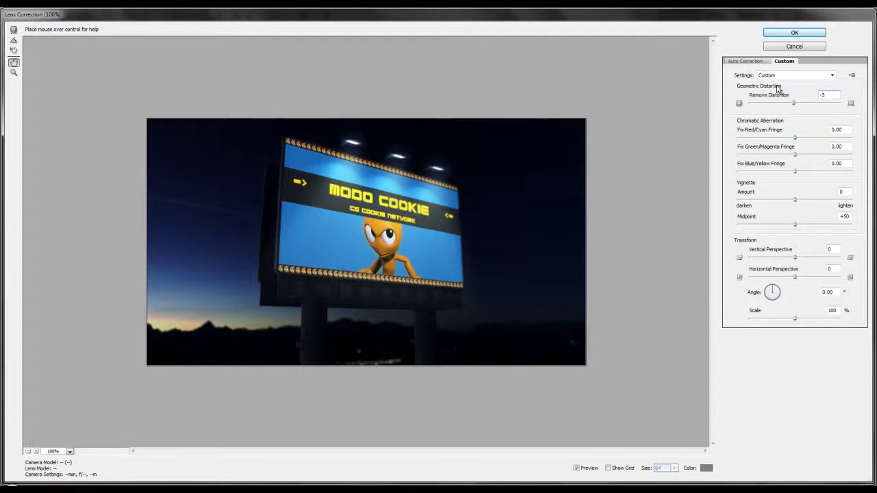
- Darken the vignette to an amount of -100, set Remove Distortion to -2.5, and apply the lens correction
click(793, 201)
drag(793, 202, 690, 201)
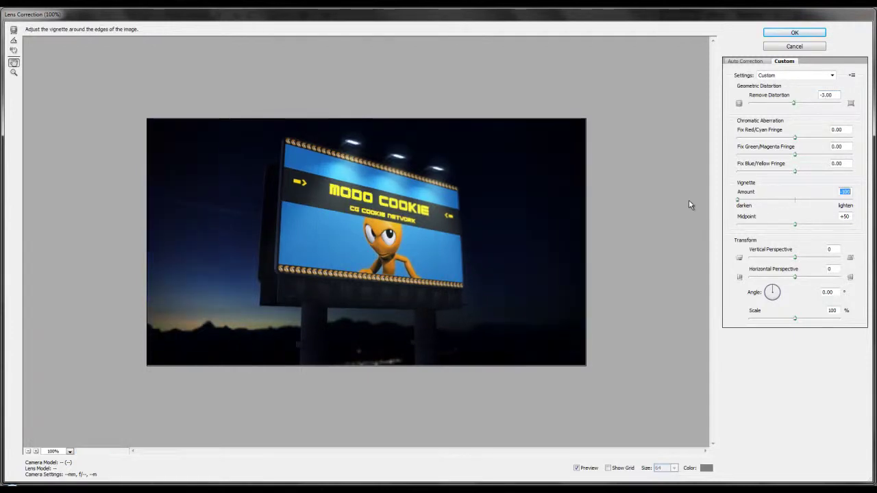
drag(834, 95, 780, 96)
text(-2.5)
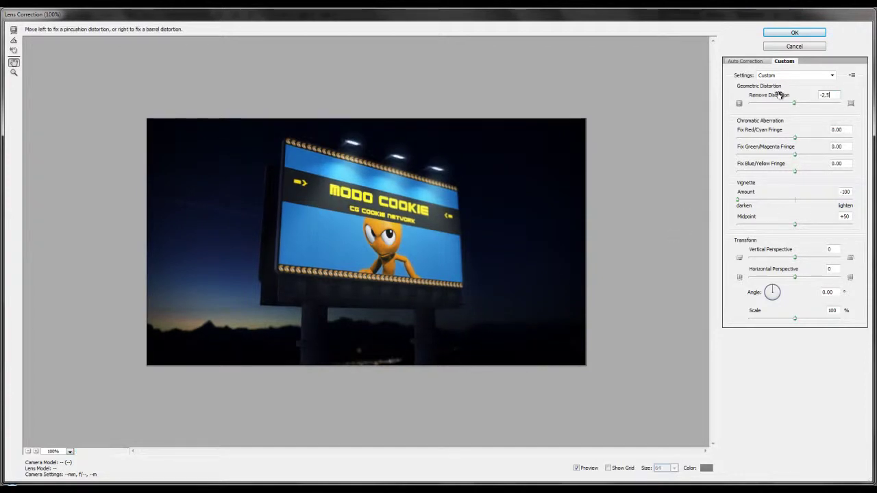
click(794, 32)
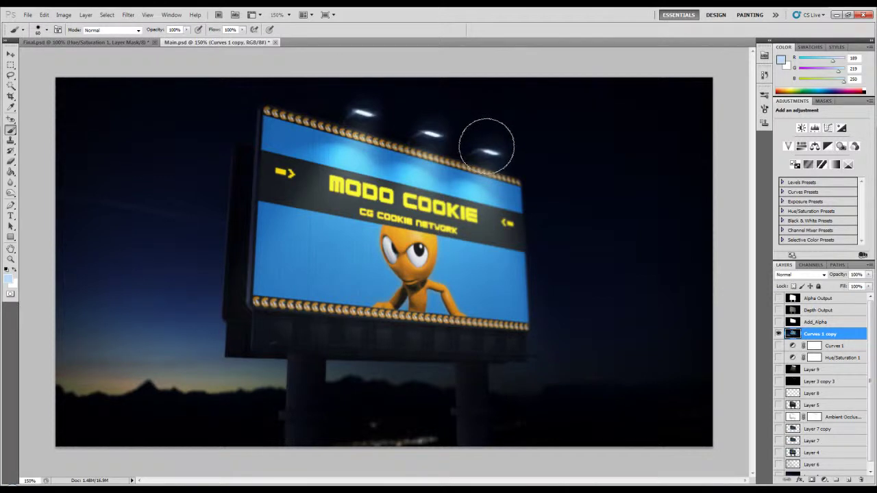
- Switch to Final.psd, then show and select its Curves 1 copy layer
click(138, 43)
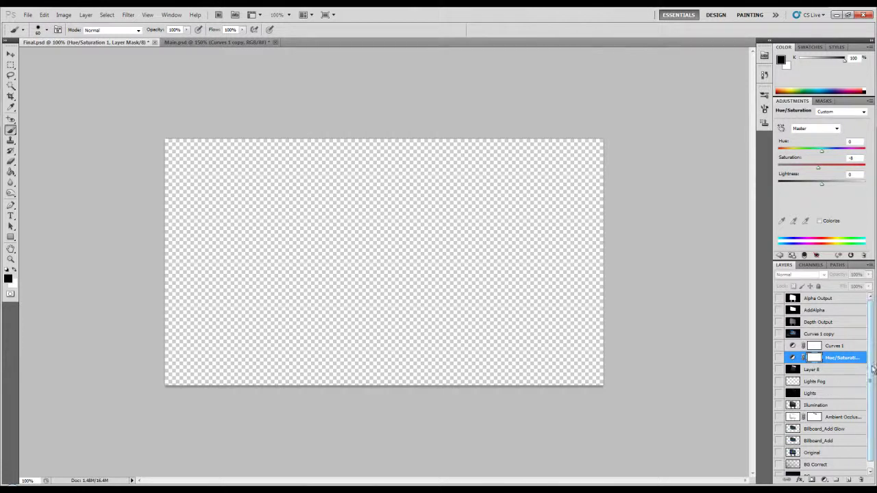
click(779, 333)
click(826, 335)
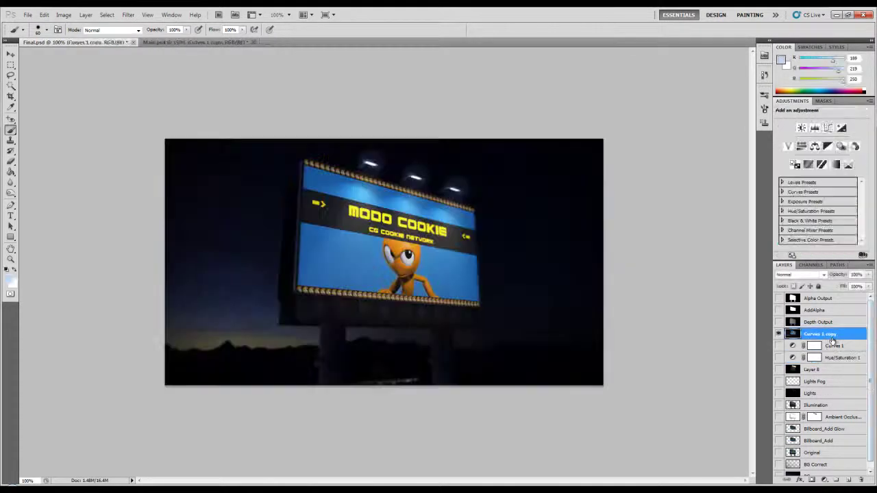